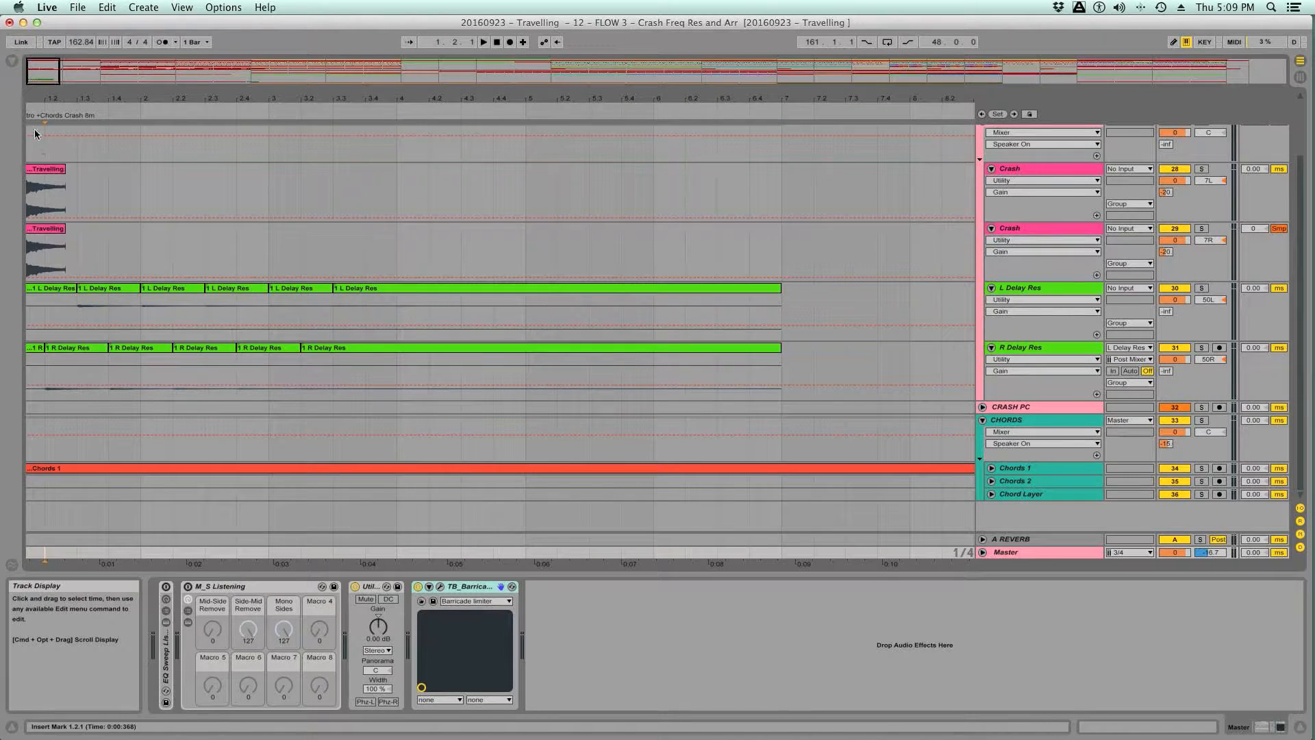
- Play the layered Crash clips at the start of the arrangement, viewed at close range, and return the start position to bar 1
left_click(43, 177)
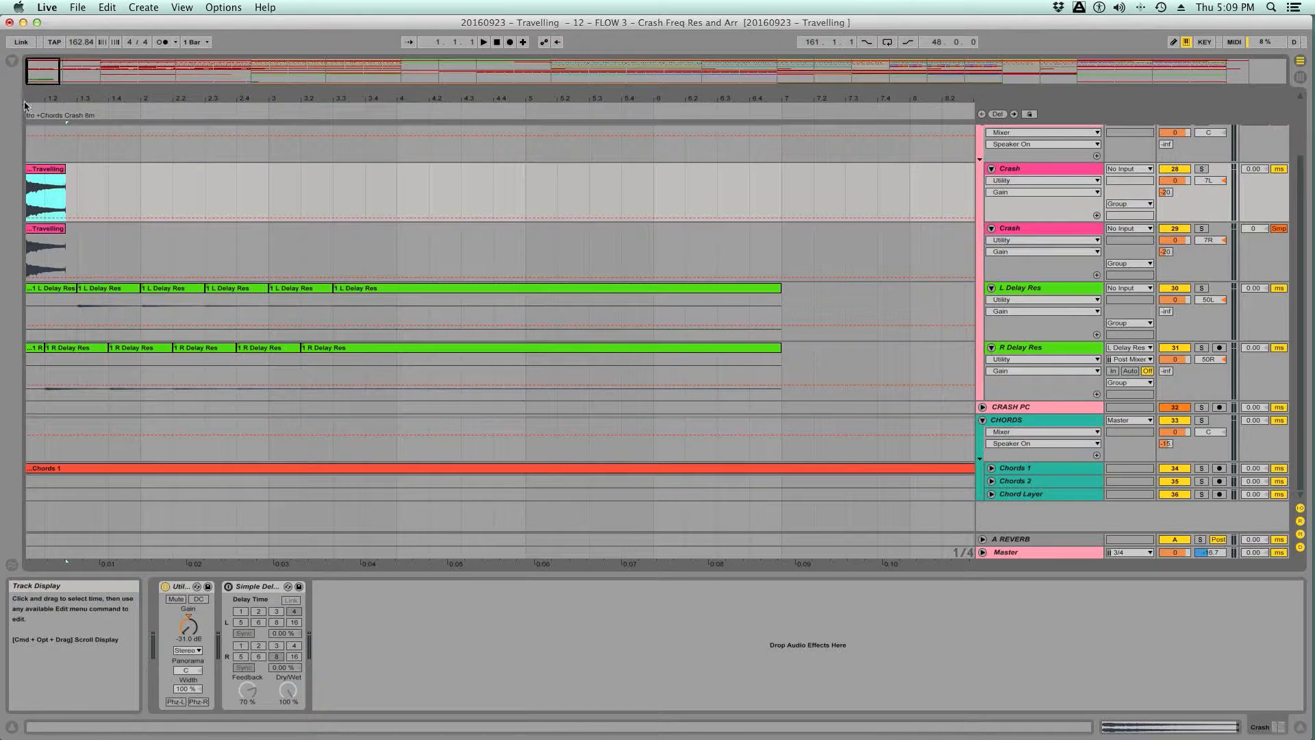
key("plus")
left_click_drag(130, 562, 718, 561)
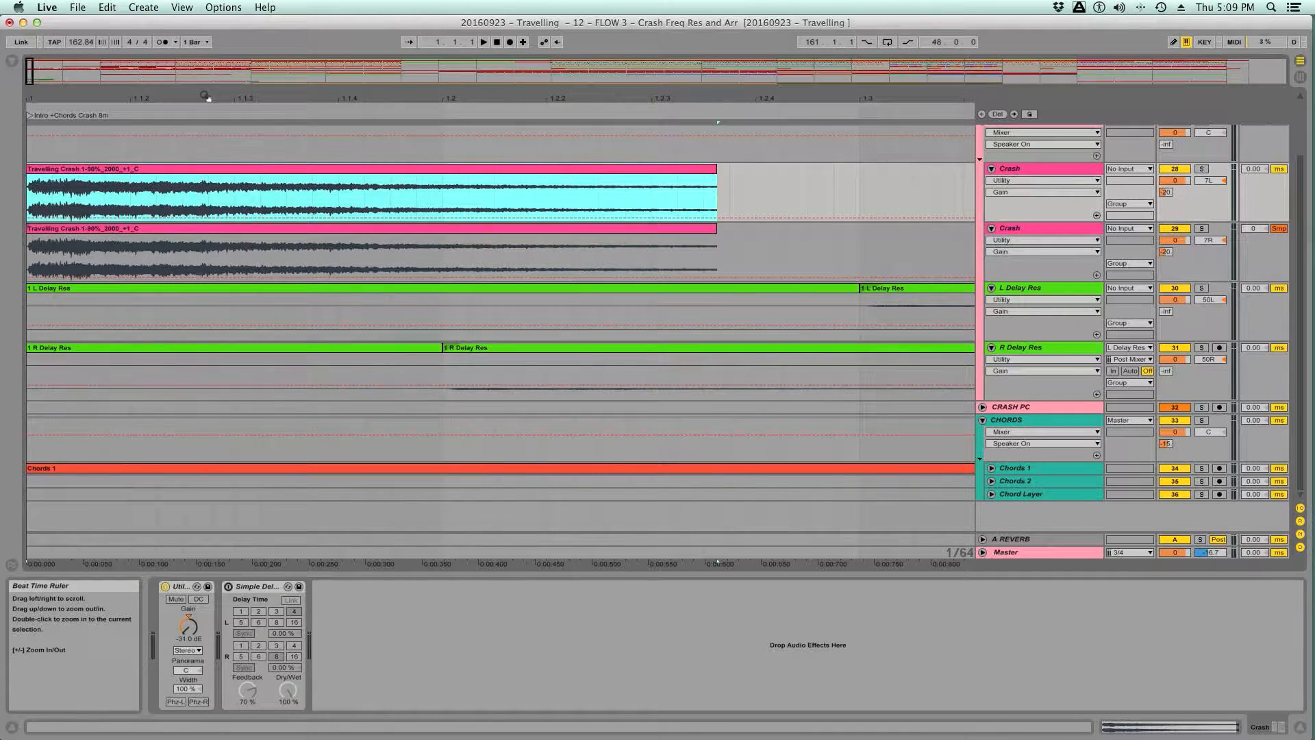
key("space")
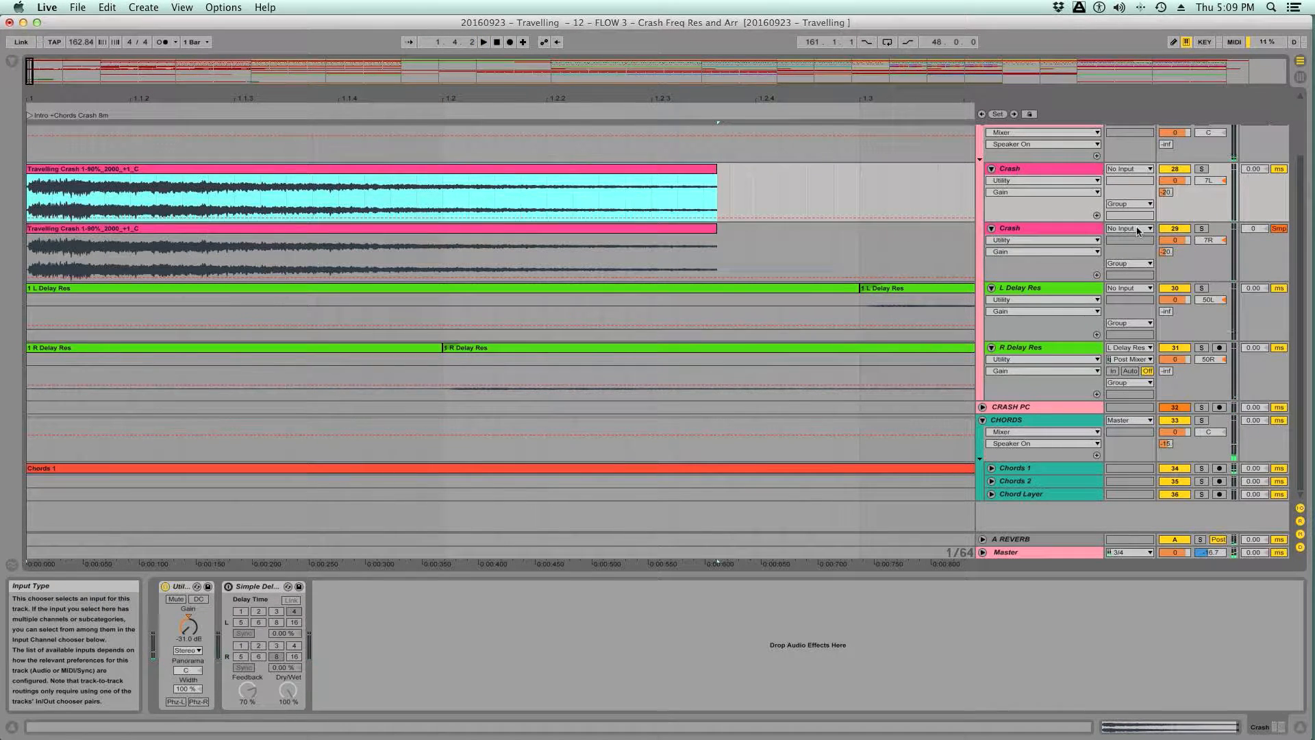
left_click(33, 559)
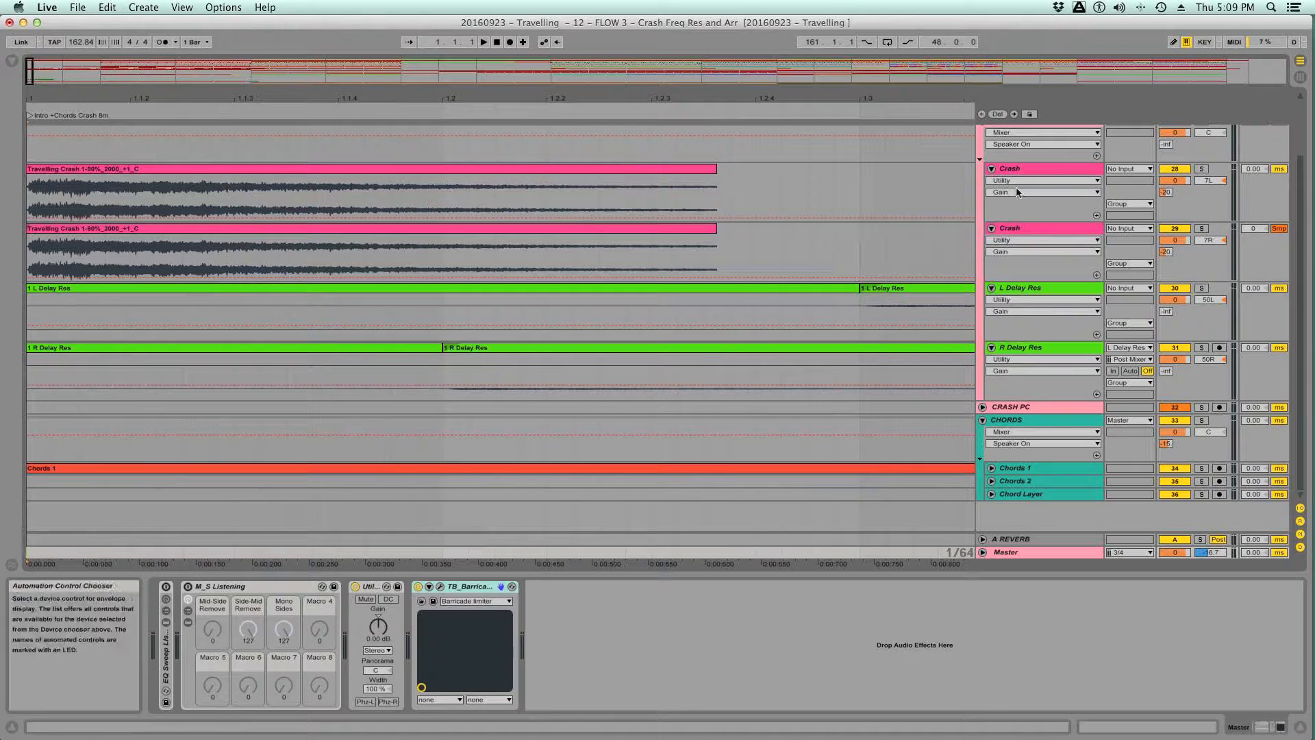
- Solo the Travelling reference group and play it from the beginning of the arrangement
scroll(1026, 187, "up", 3)
left_click(982, 131)
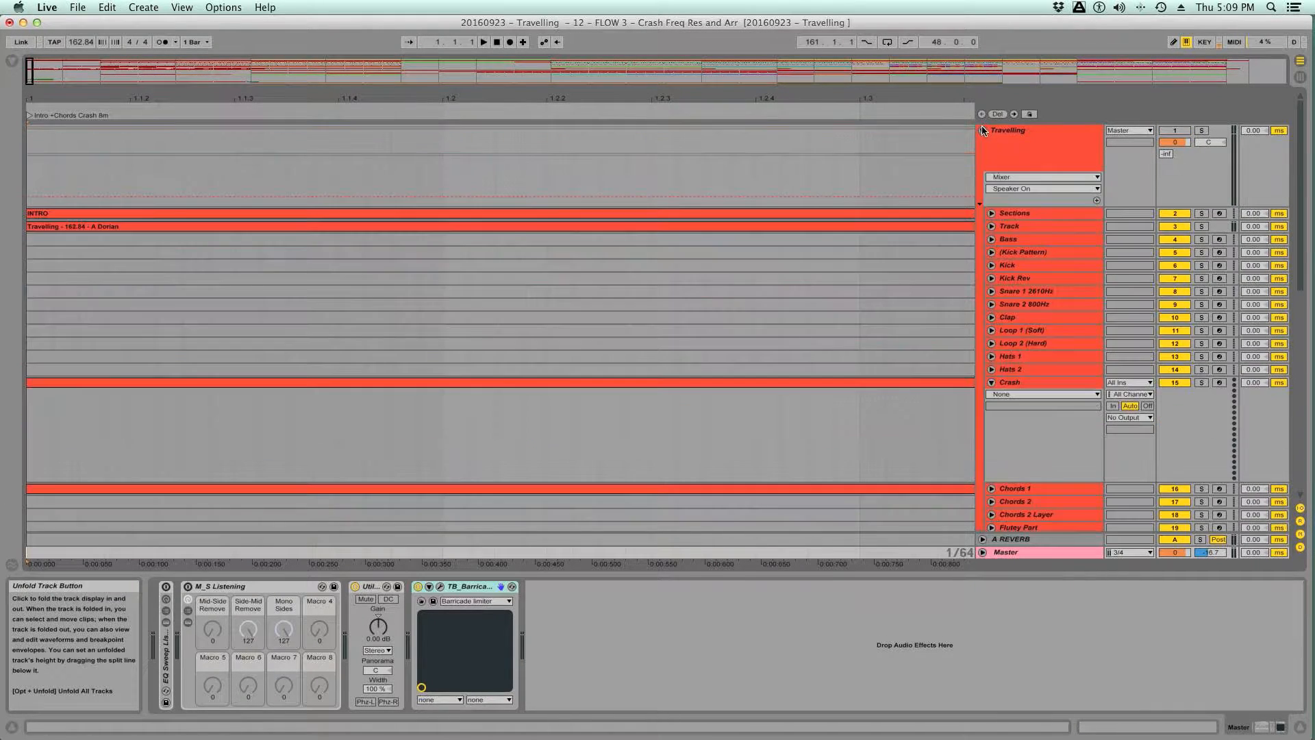
left_click(1202, 130)
left_click(31, 555)
key("space")
key("space")
- Unfold the EQ Sweep Listening rack on the Master track, enable it and set its Bypass/12/24/36 macro to 0
double_click(163, 659)
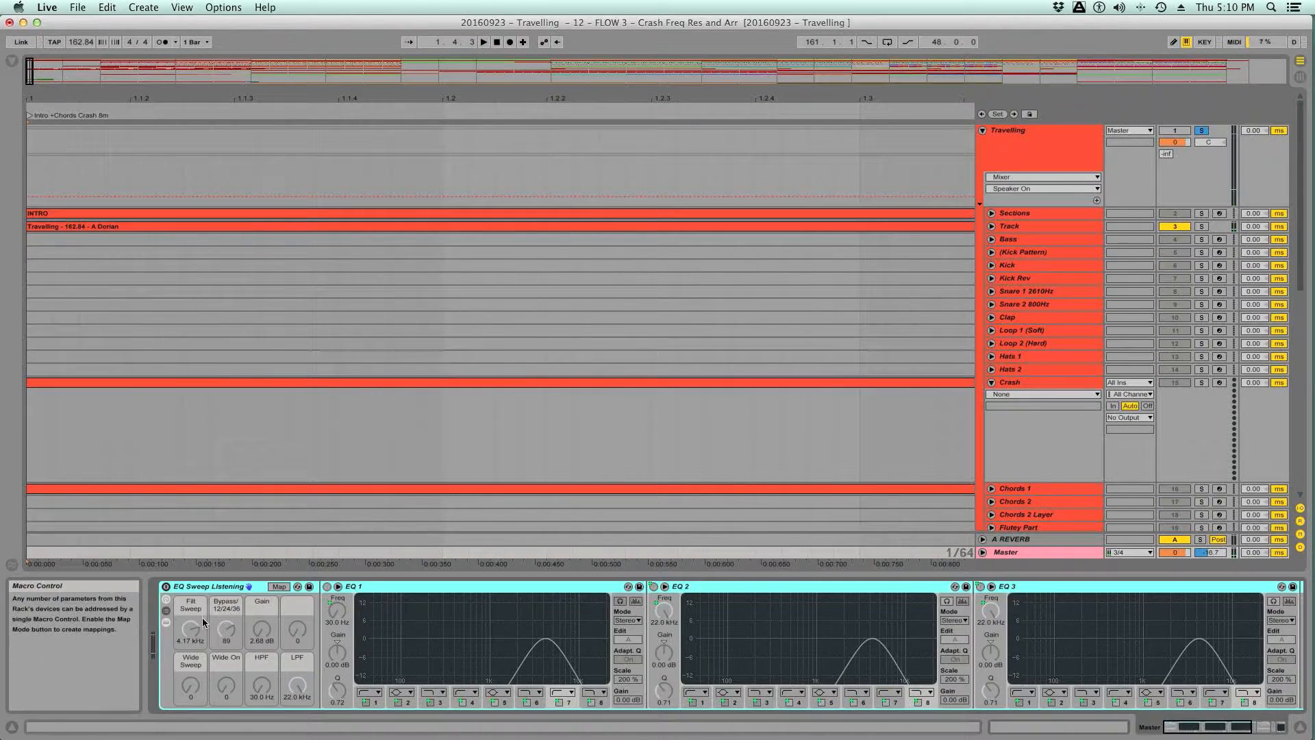
left_click(166, 587)
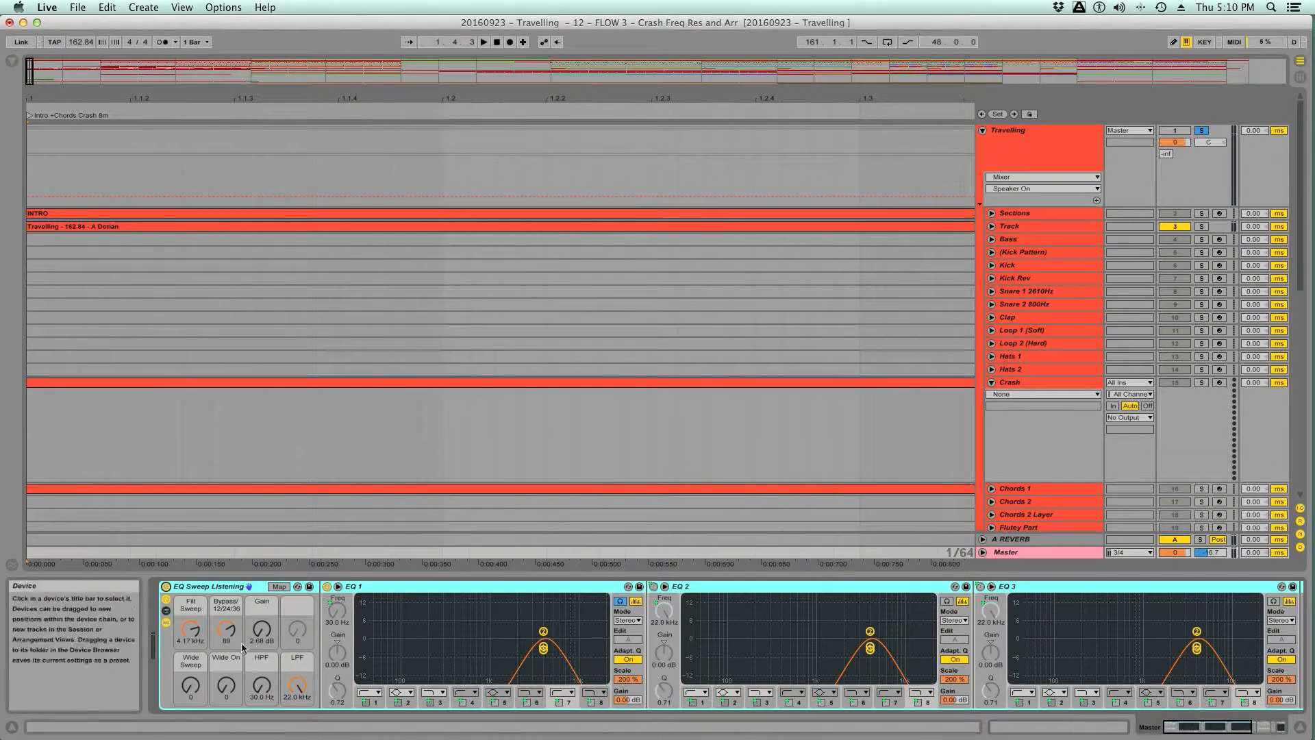
left_click_drag(223, 632, 224, 692)
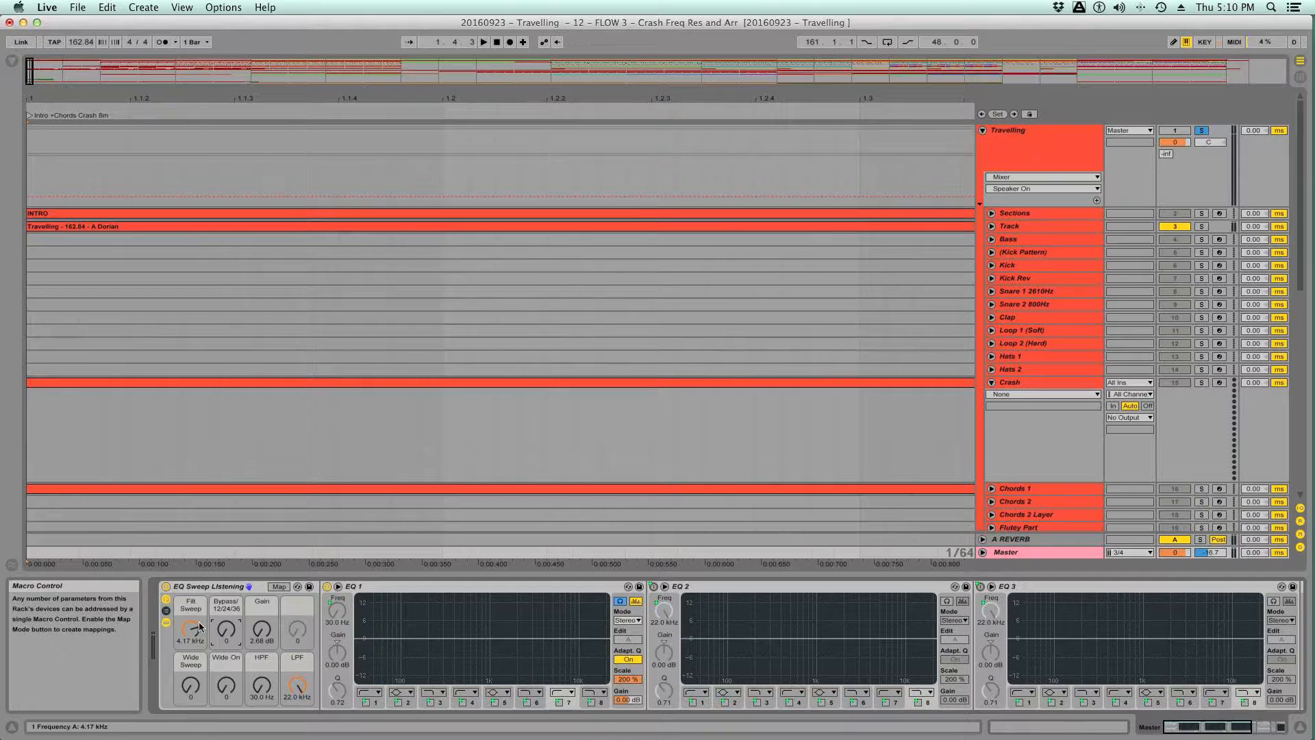
left_click_drag(233, 637, 226, 670)
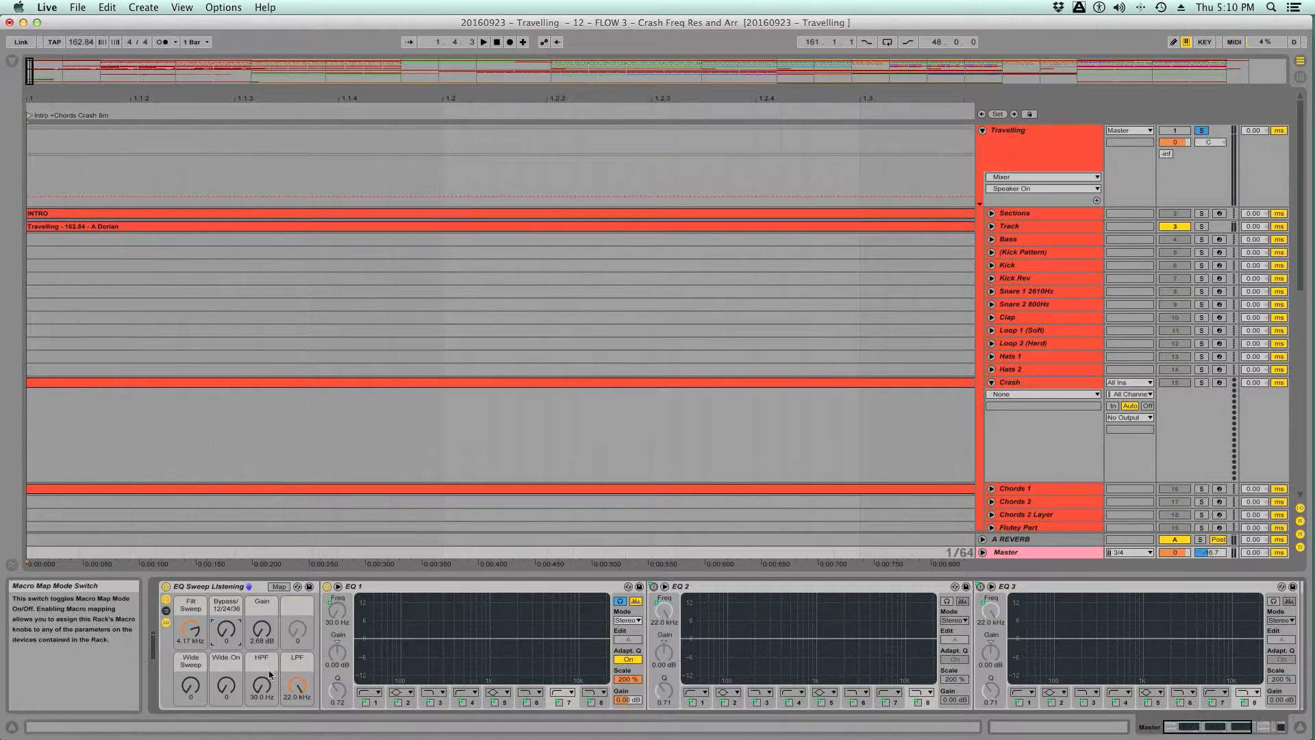
- Raise the EQ Sweep Listening rack's HPF macro to 363 Hz during playback
left_click_drag(262, 694, 297, 668)
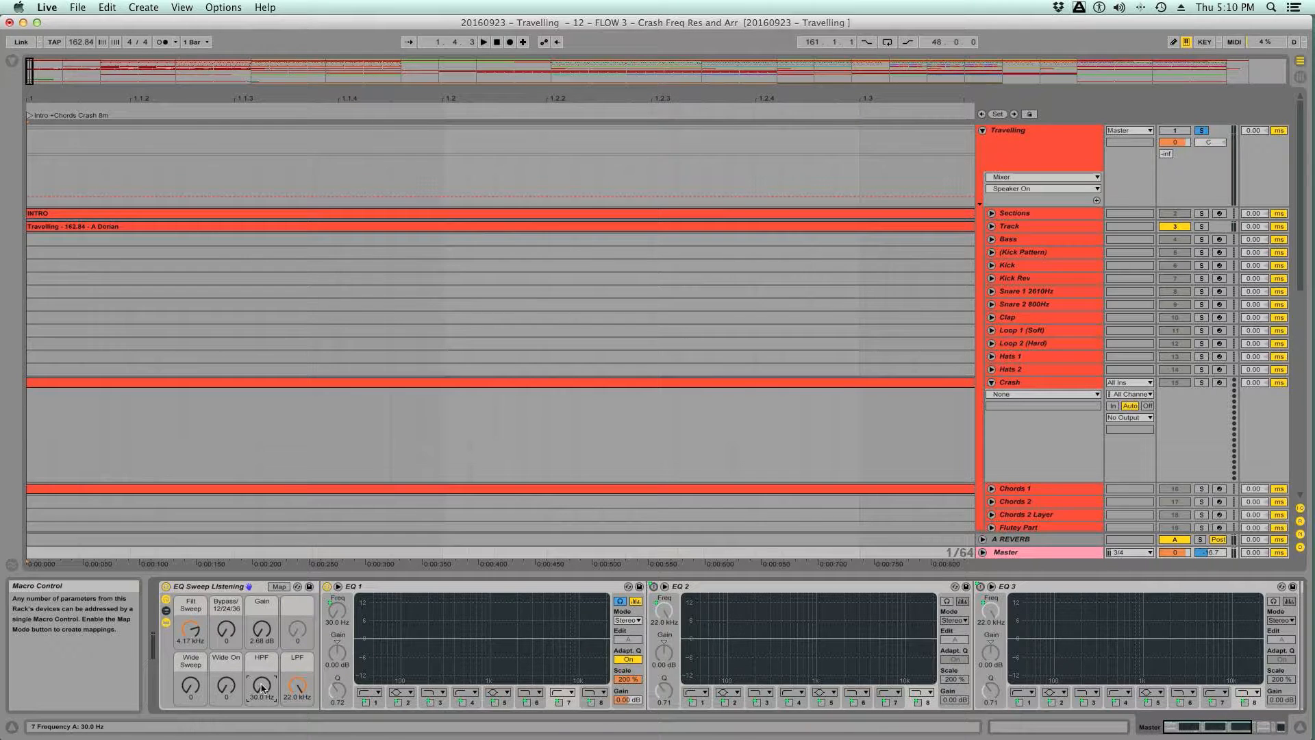
key("space")
left_click_drag(263, 688, 262, 675)
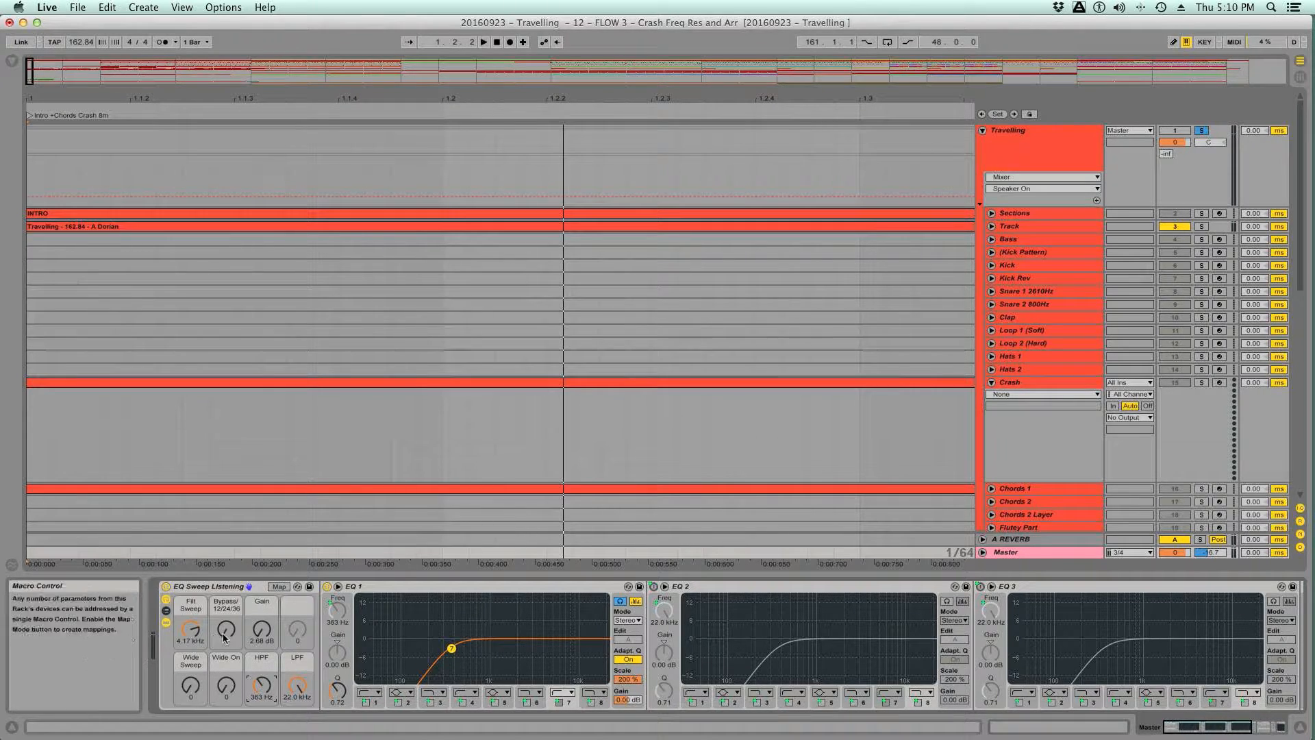
- Audition the reference's top end with Filt Sweep at 22.0 kHz, setting the Bypass/12/24/36 macro to 22 and 62
left_click_drag(226, 635, 199, 610)
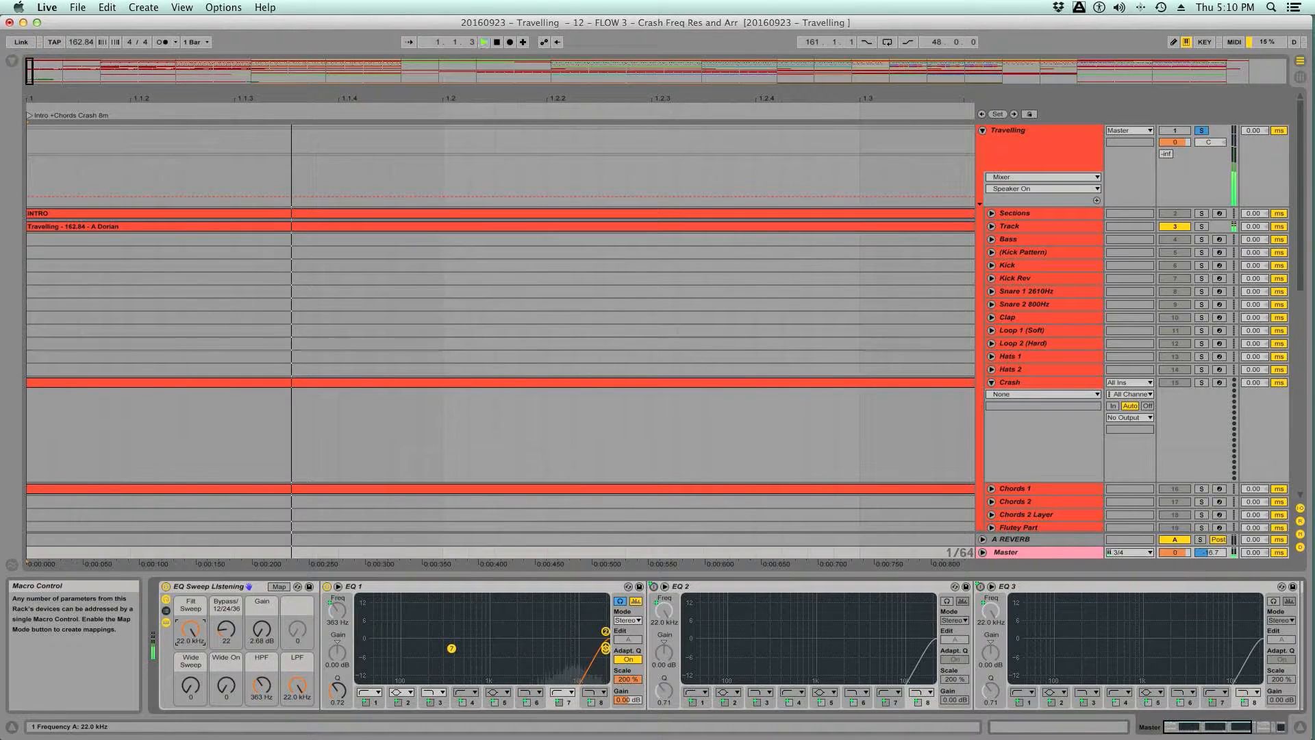
key("space")
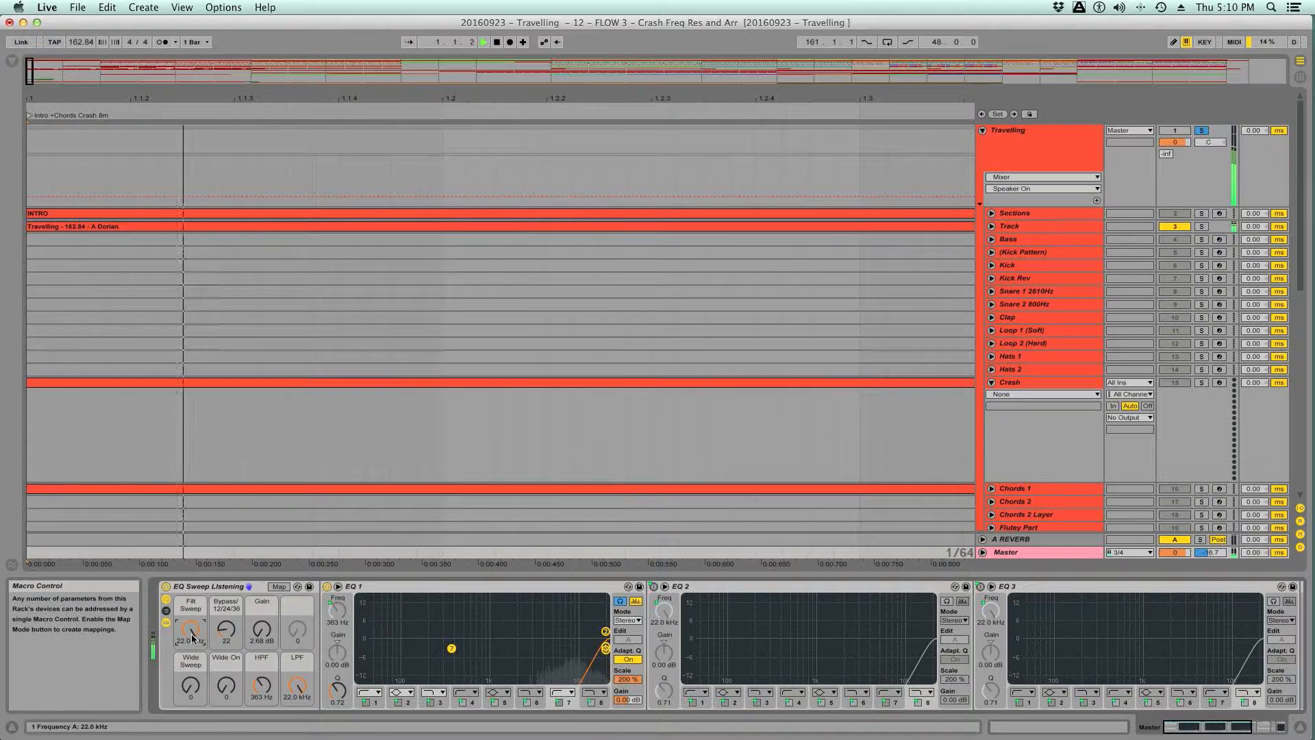
left_click_drag(226, 629, 226, 617)
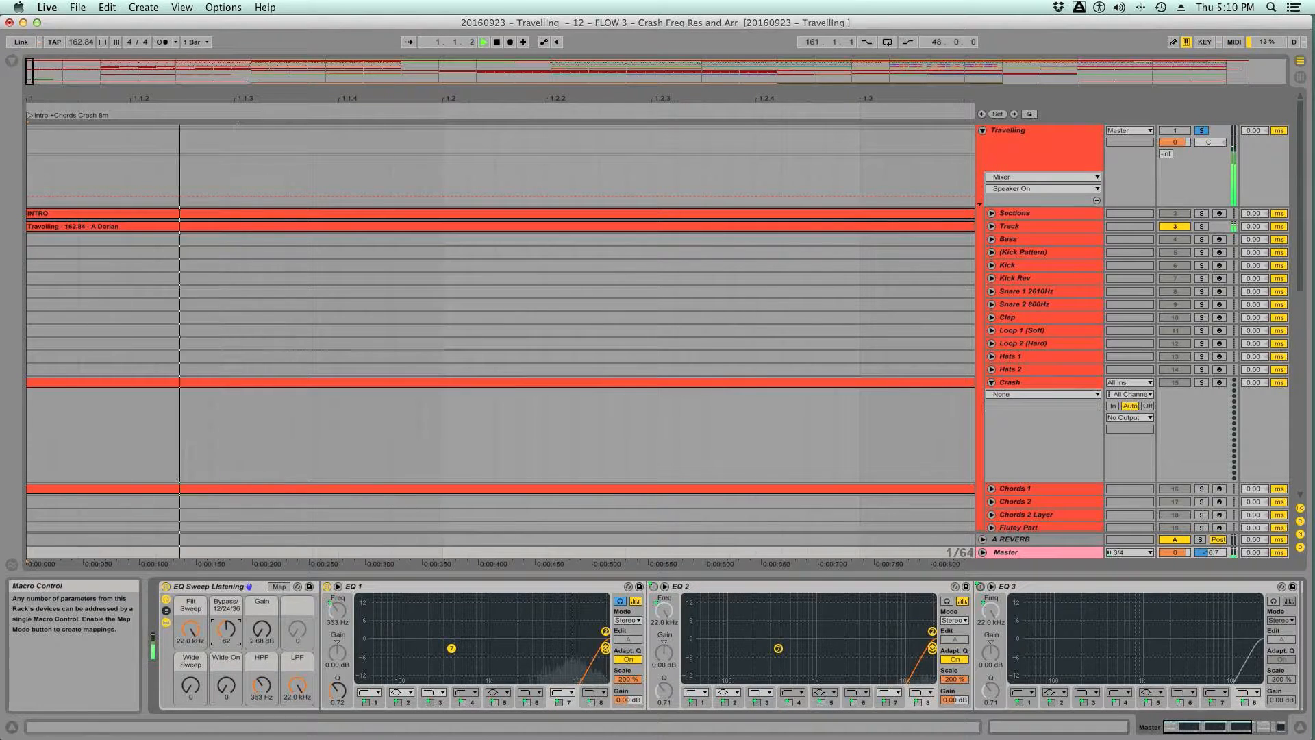
key("space")
key("space")
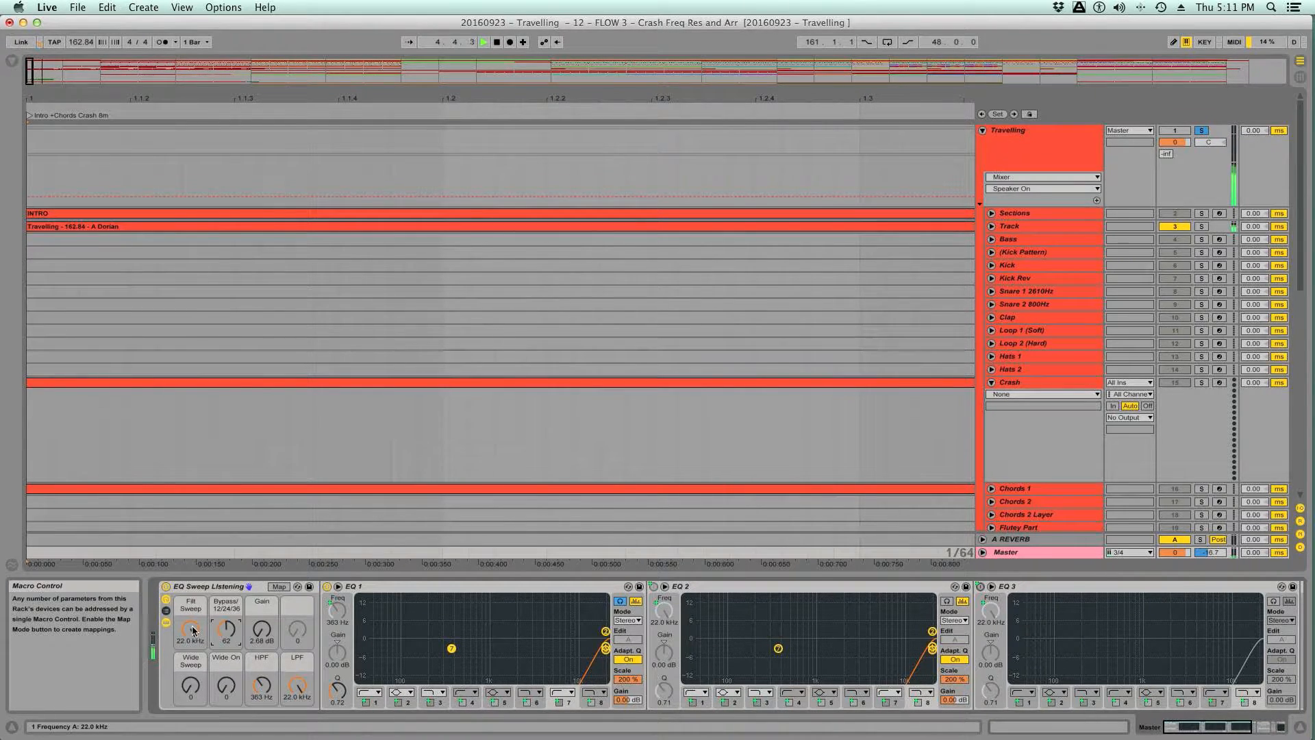
- Lower Filt Sweep to 16.1 kHz while listening and set the Bypass/12/24/36 macro to 34
left_click_drag(190, 628, 190, 636)
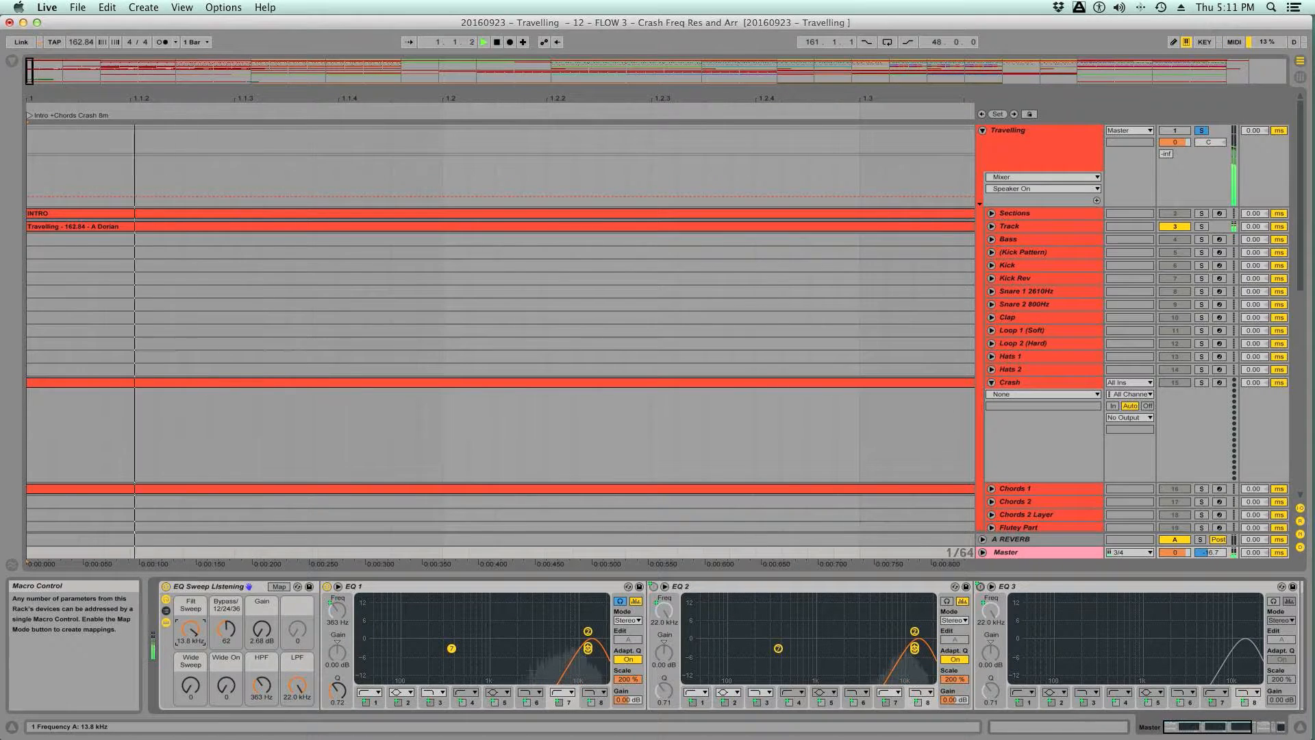
left_click_drag(190, 636, 191, 628)
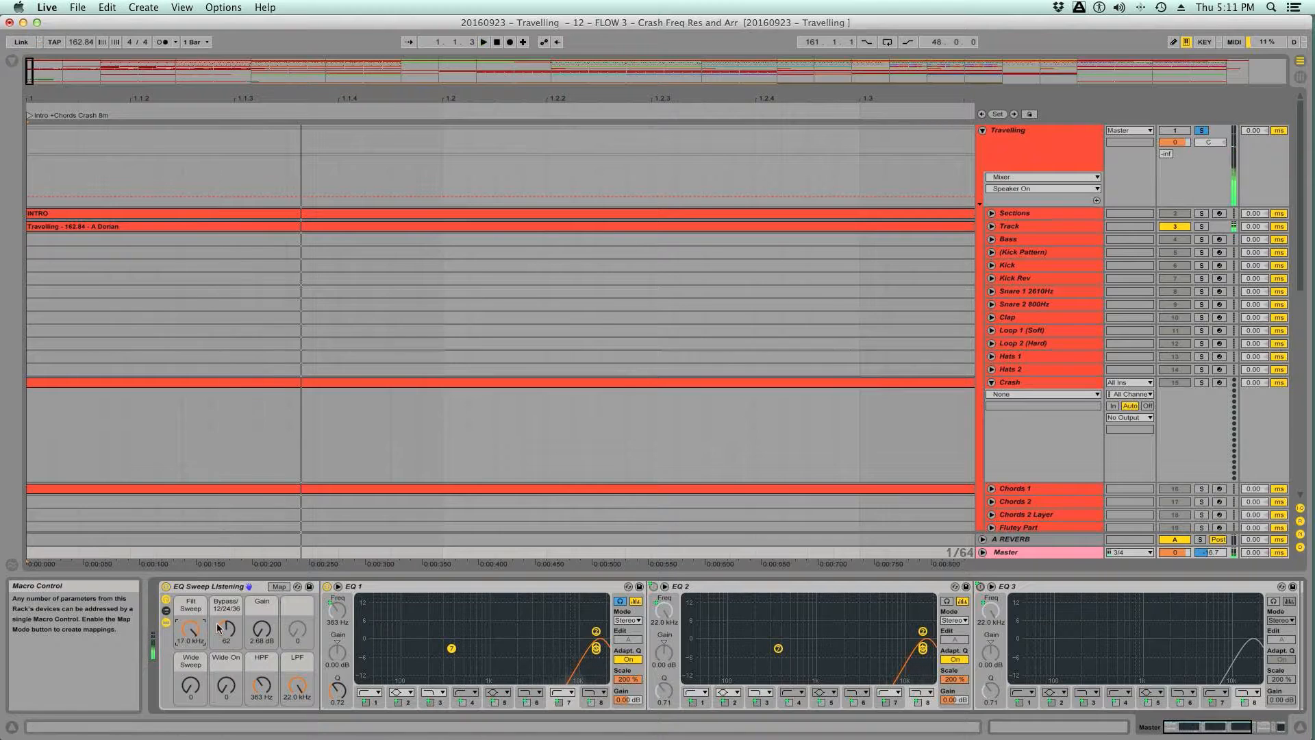
left_click_drag(226, 629, 188, 634)
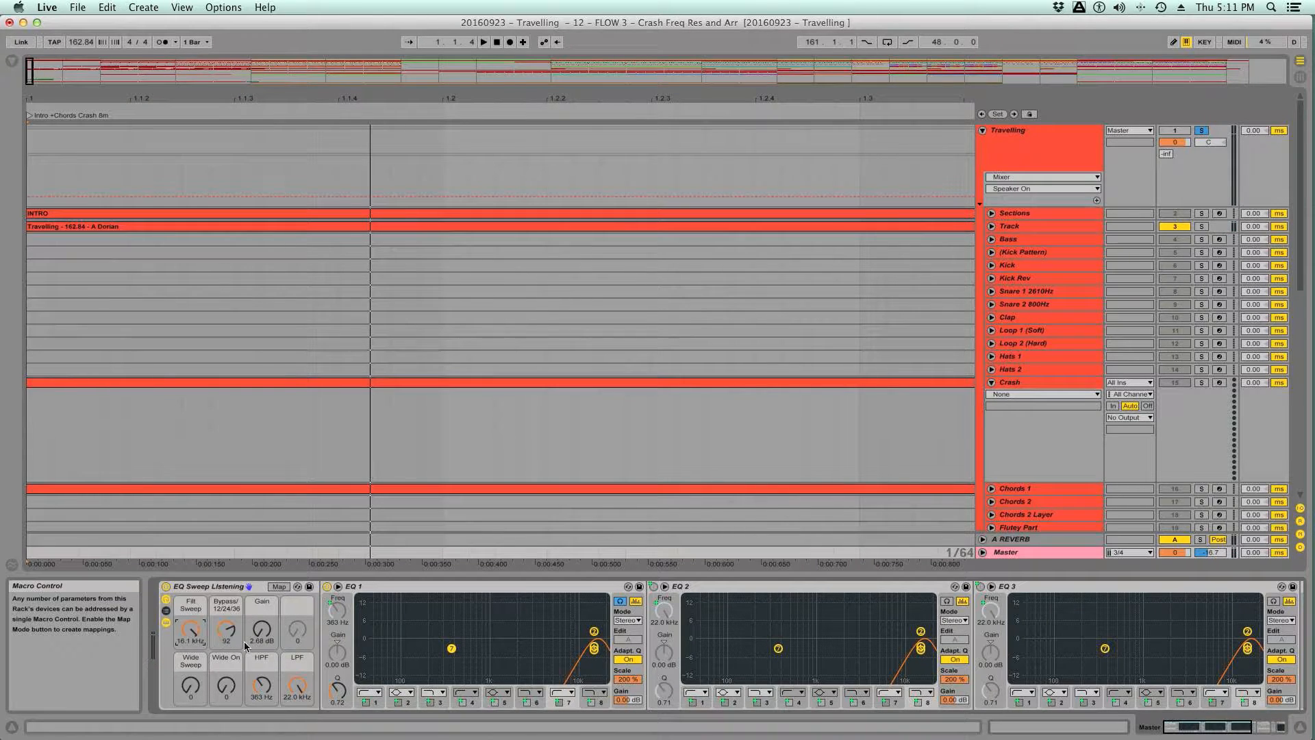
left_click_drag(228, 632, 228, 624)
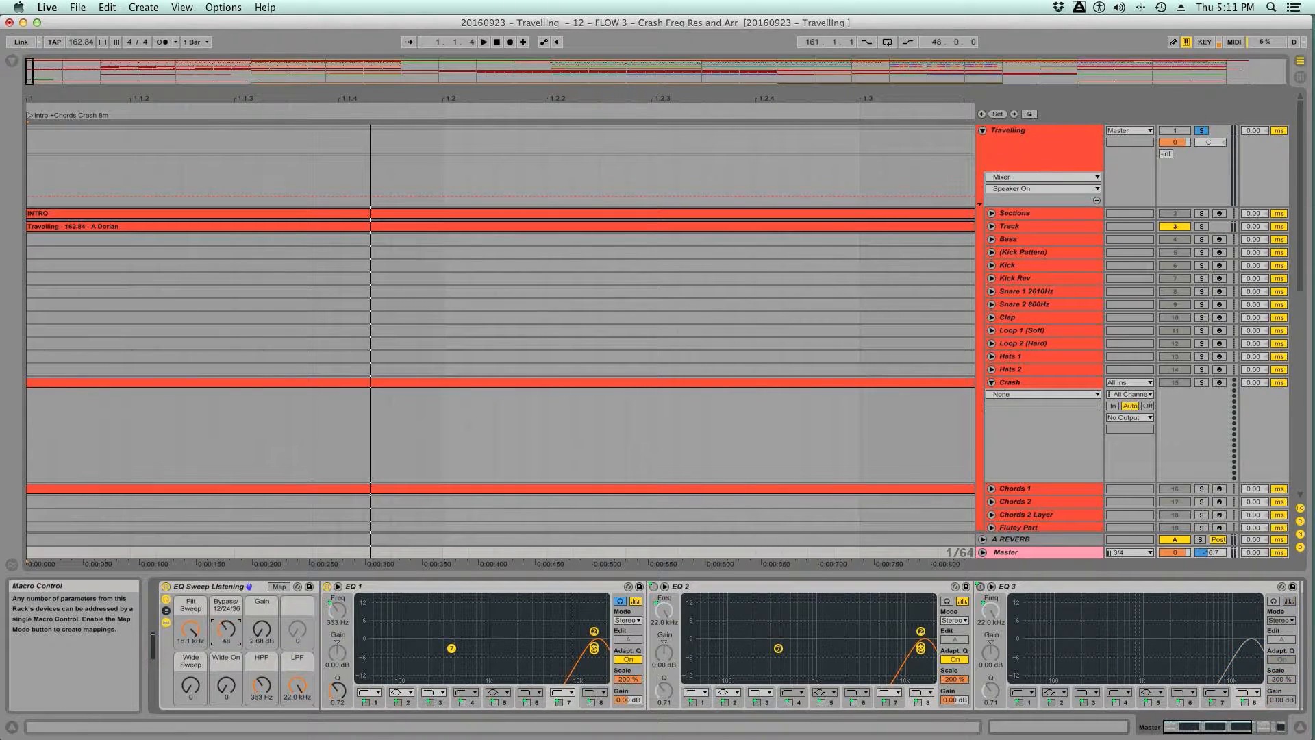
- Set the LPF macro to 16.1 kHz and sweep Filt Sweep down to 6.66 kHz during playback
left_click_drag(296, 685, 296, 692)
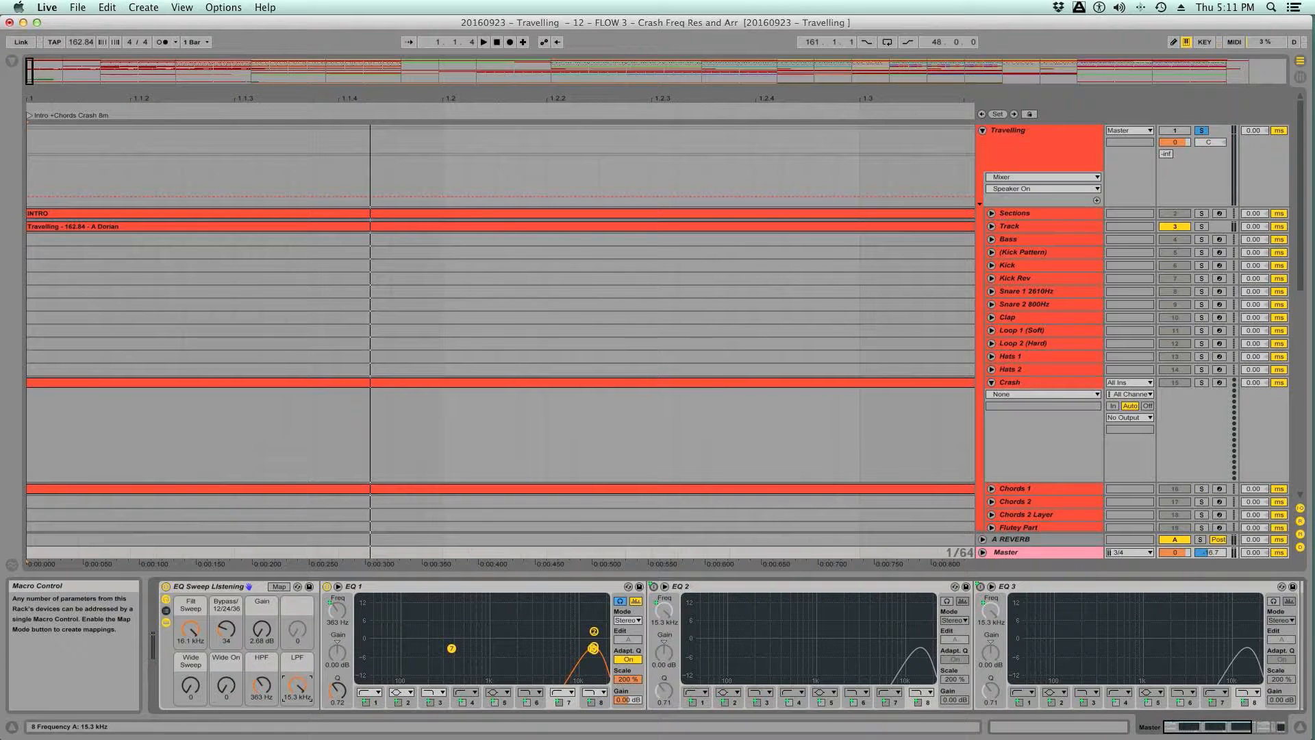
key("space")
mouse_move(196, 635)
left_mouse_down()
mouse_move(195, 689)
mouse_move(195, 650)
left_mouse_up()
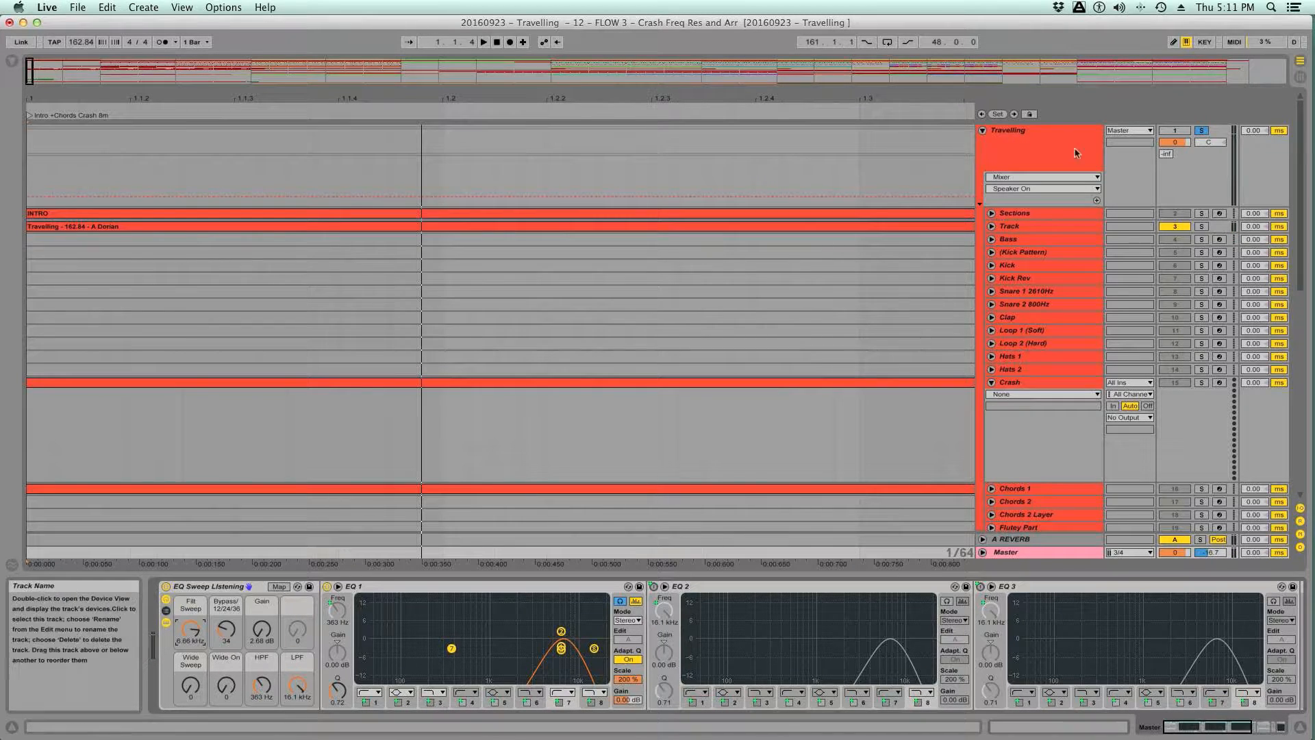
- Unsolo the Travelling group and play the produced CRASH and CHORDS tracks through the same filter
left_click(1204, 131)
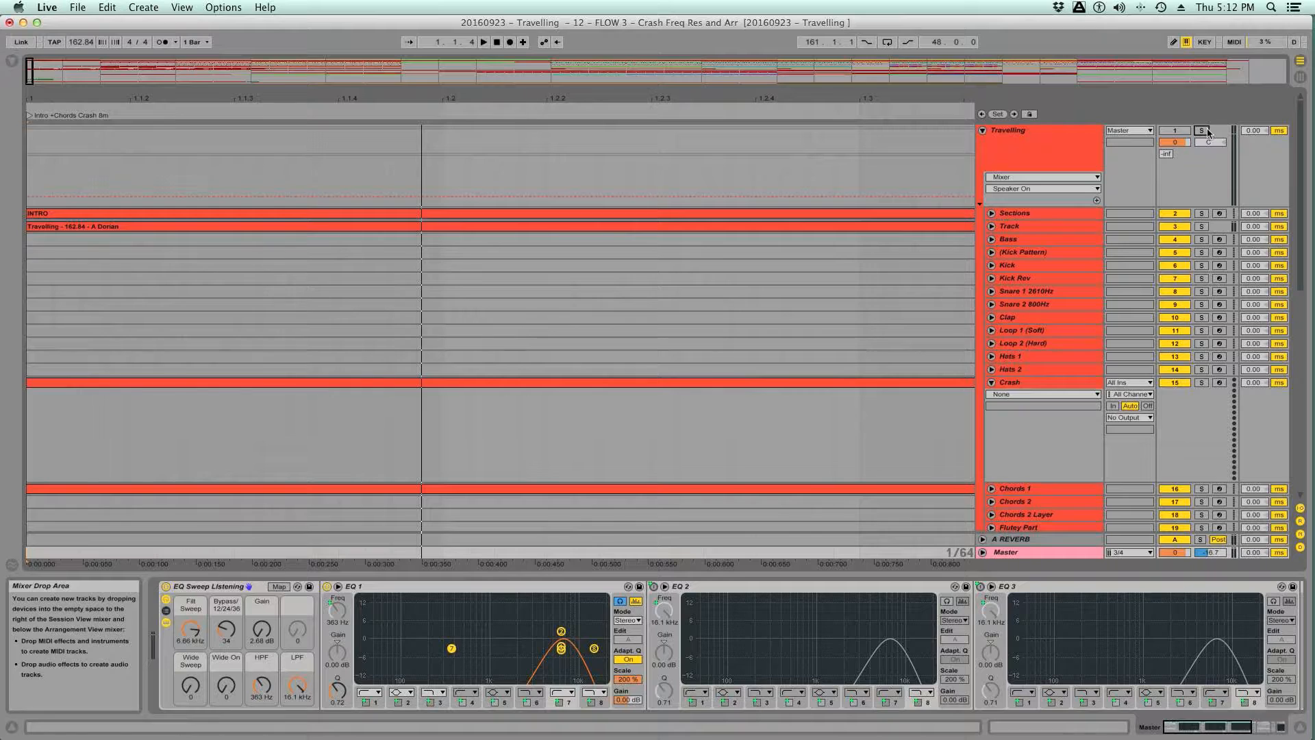
scroll(1037, 311, "down", 8)
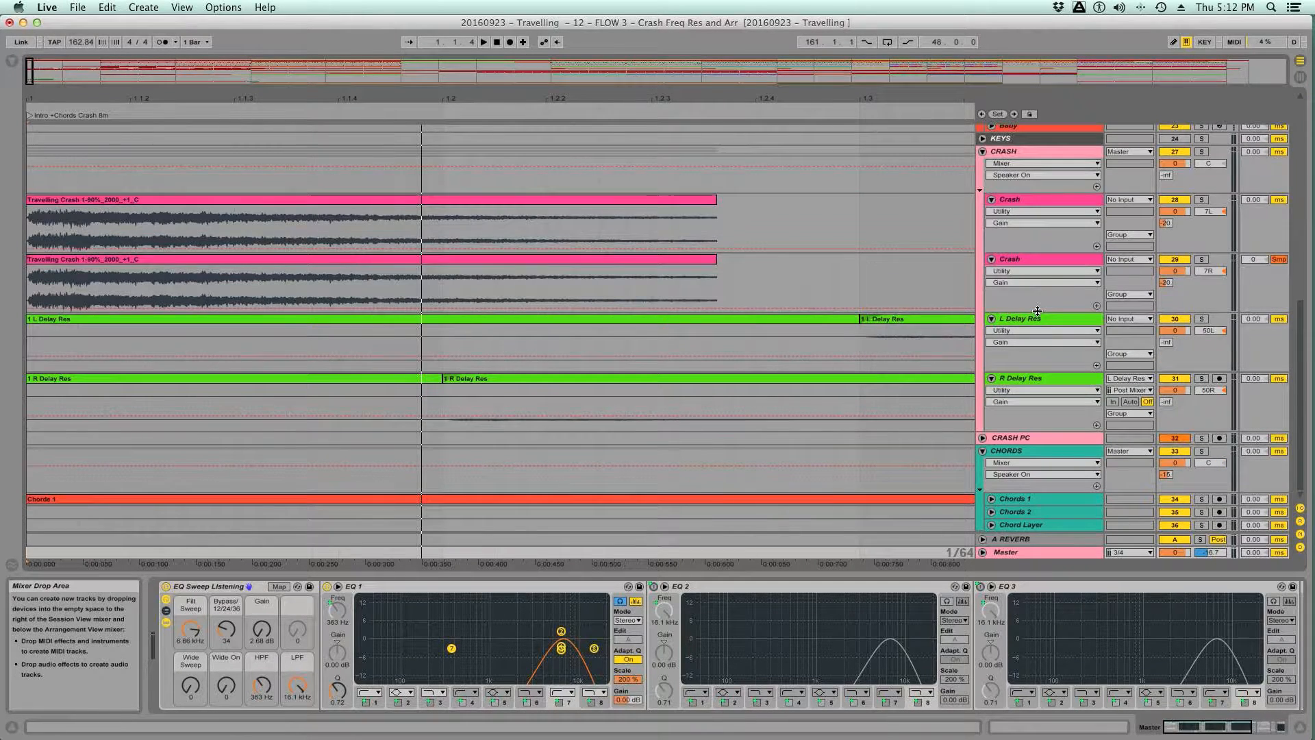
key("space")
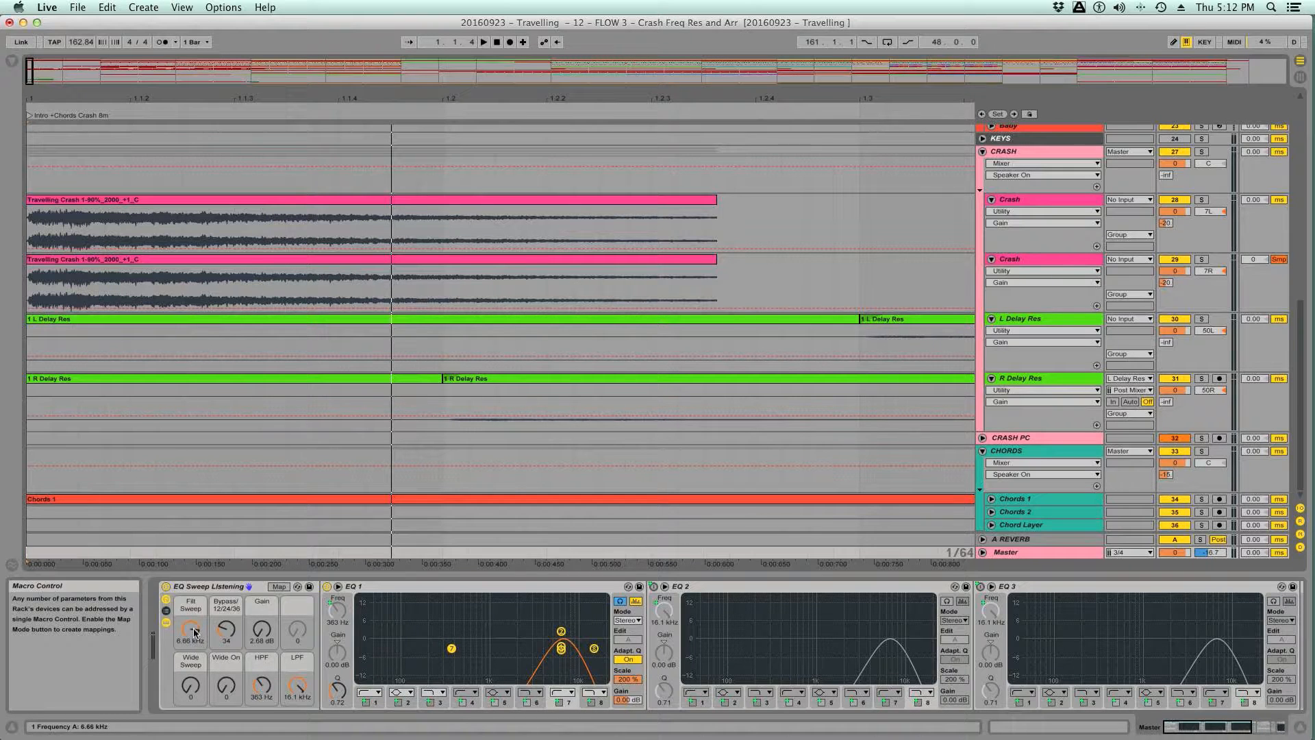
key("space")
- Raise Filt Sweep to 22.0 kHz and compare the reference with the own mix by toggling the Travelling group's solo
mouse_move(194, 632)
left_mouse_down()
mouse_move(195, 697)
mouse_move(195, 611)
left_mouse_up()
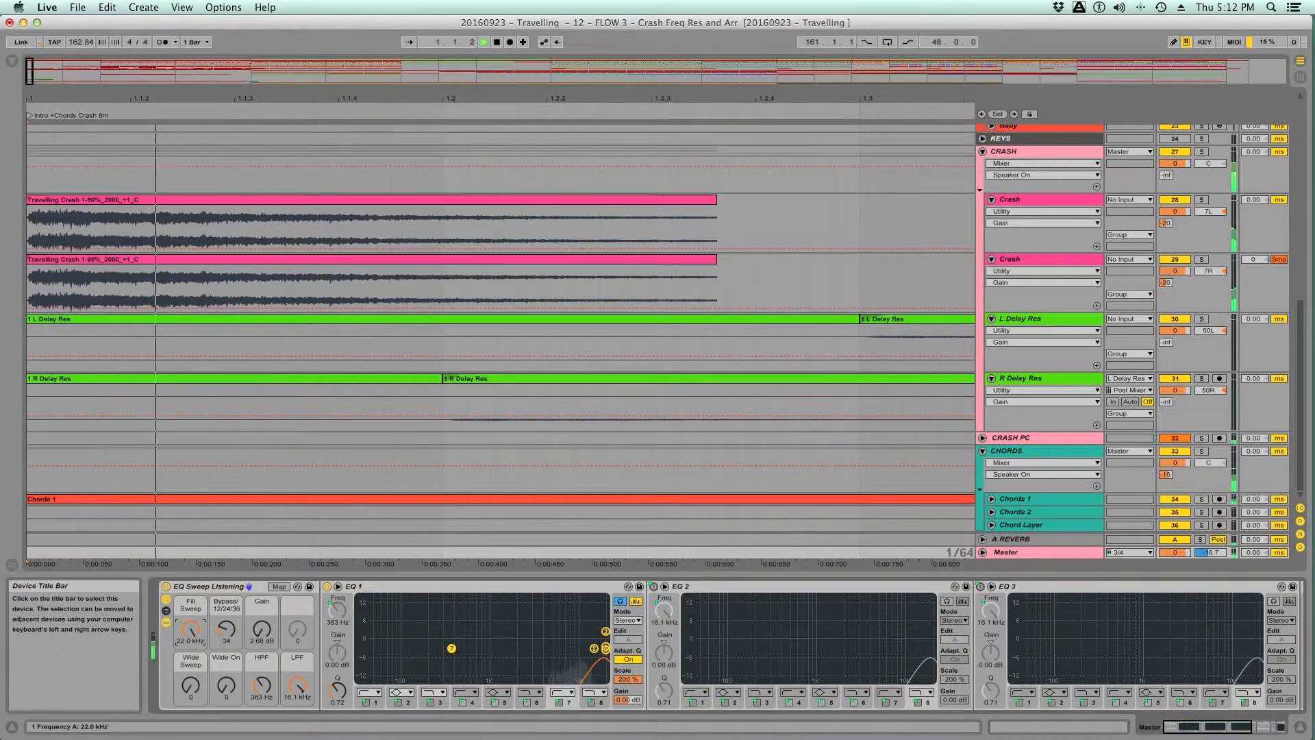
scroll(1168, 178, "up", 10)
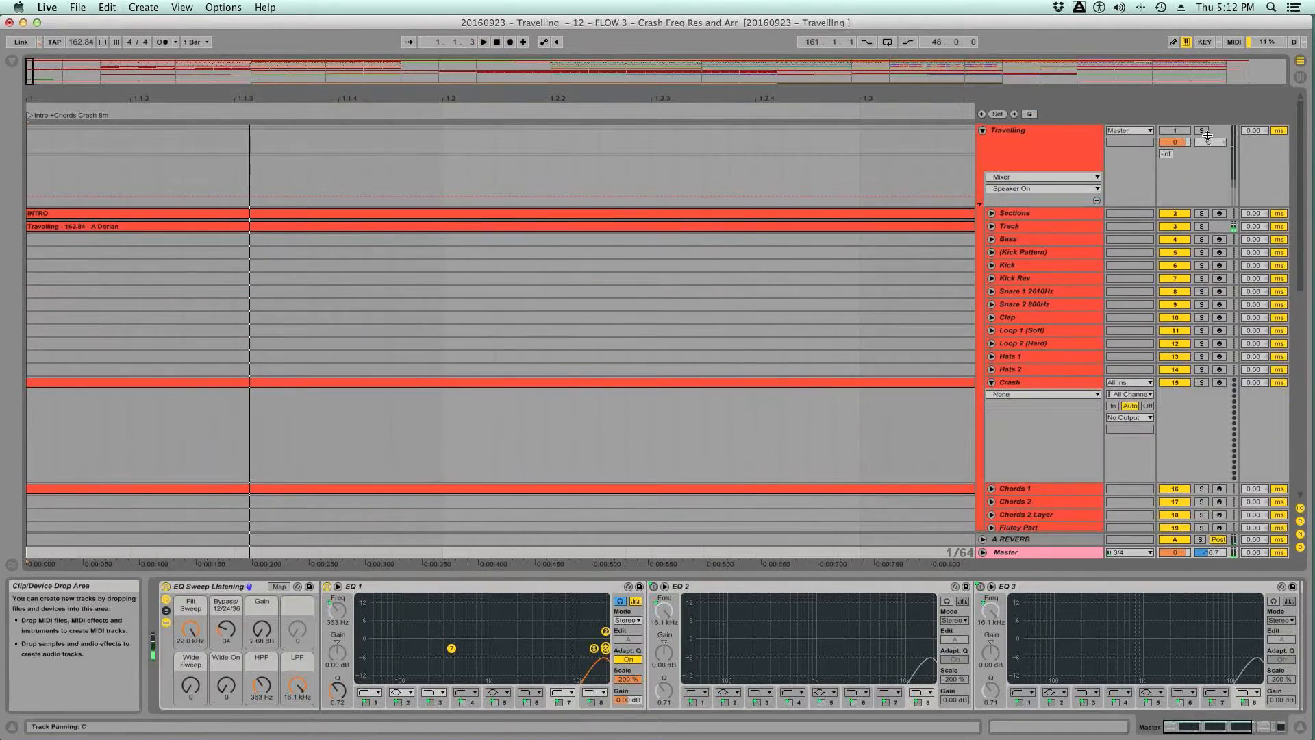
left_click(1203, 131)
left_click(1203, 131)
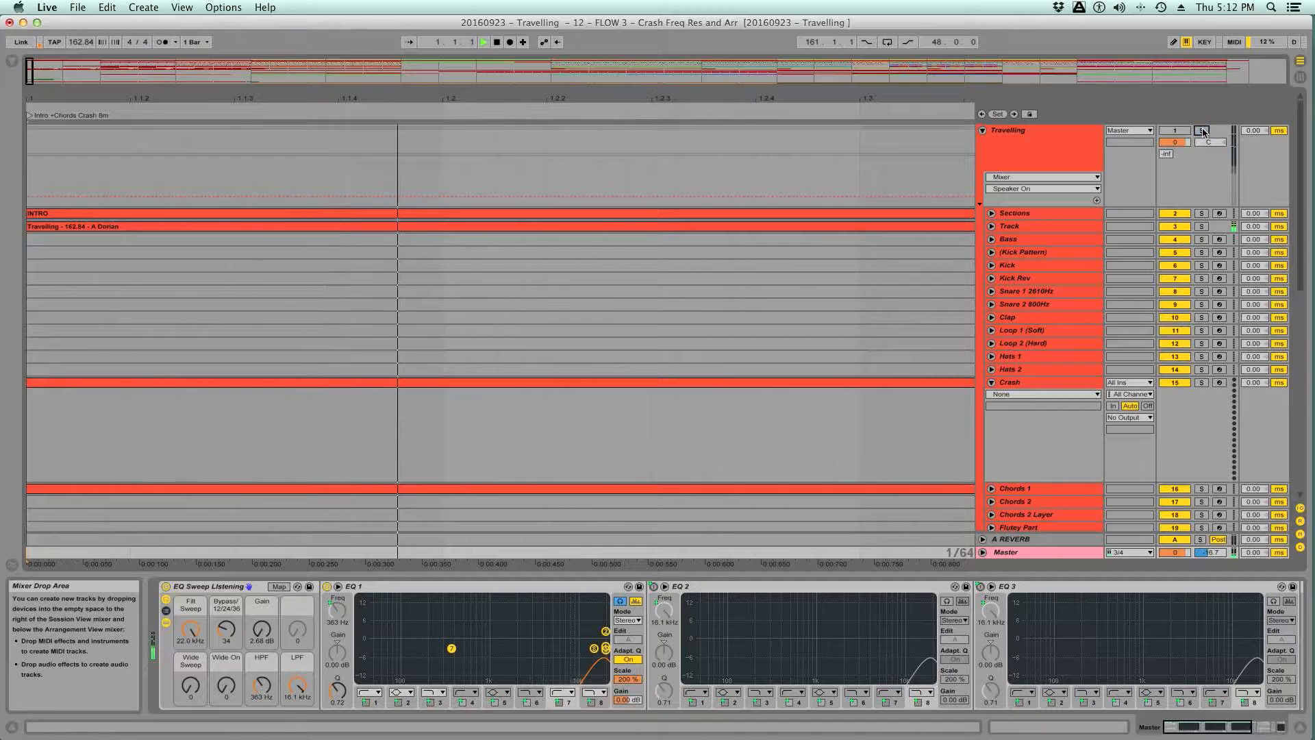
left_click(1203, 130)
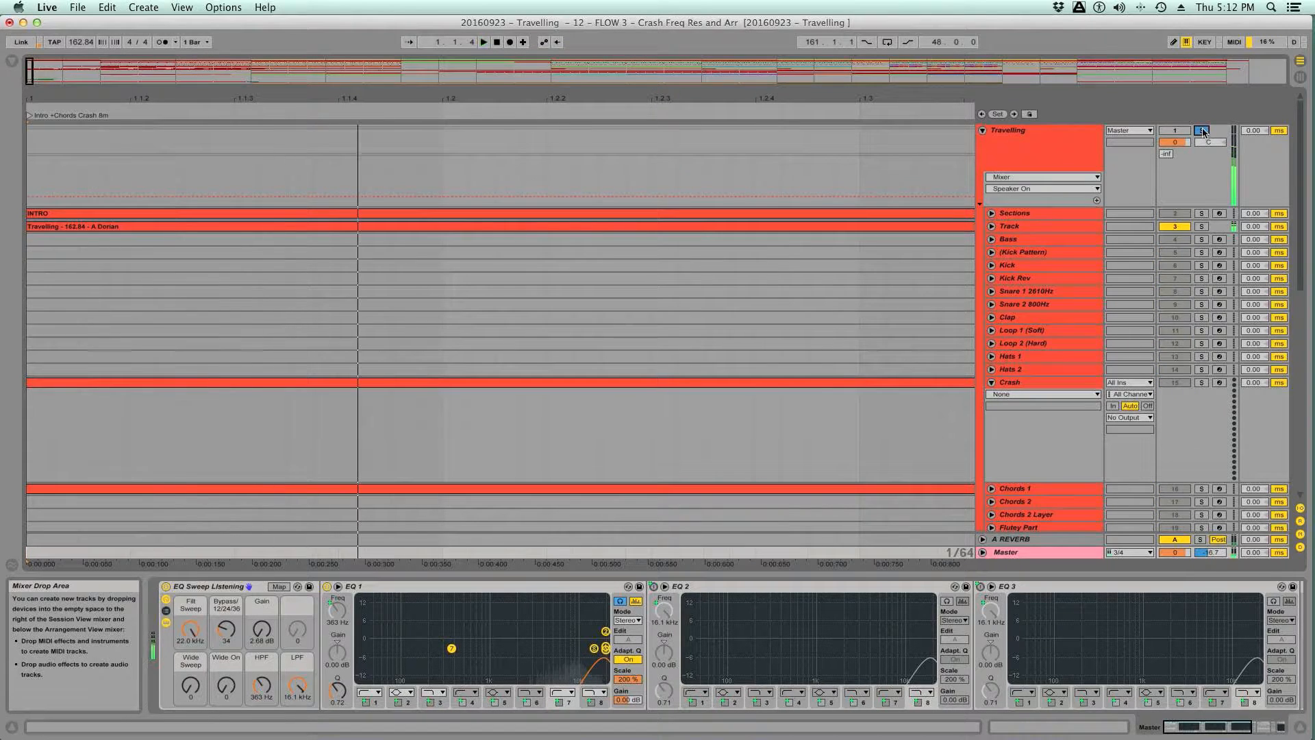
left_click(1204, 131)
- Set Filt Sweep to 6.66 kHz while playing the produced crash layers
scroll(1049, 255, "down", 5)
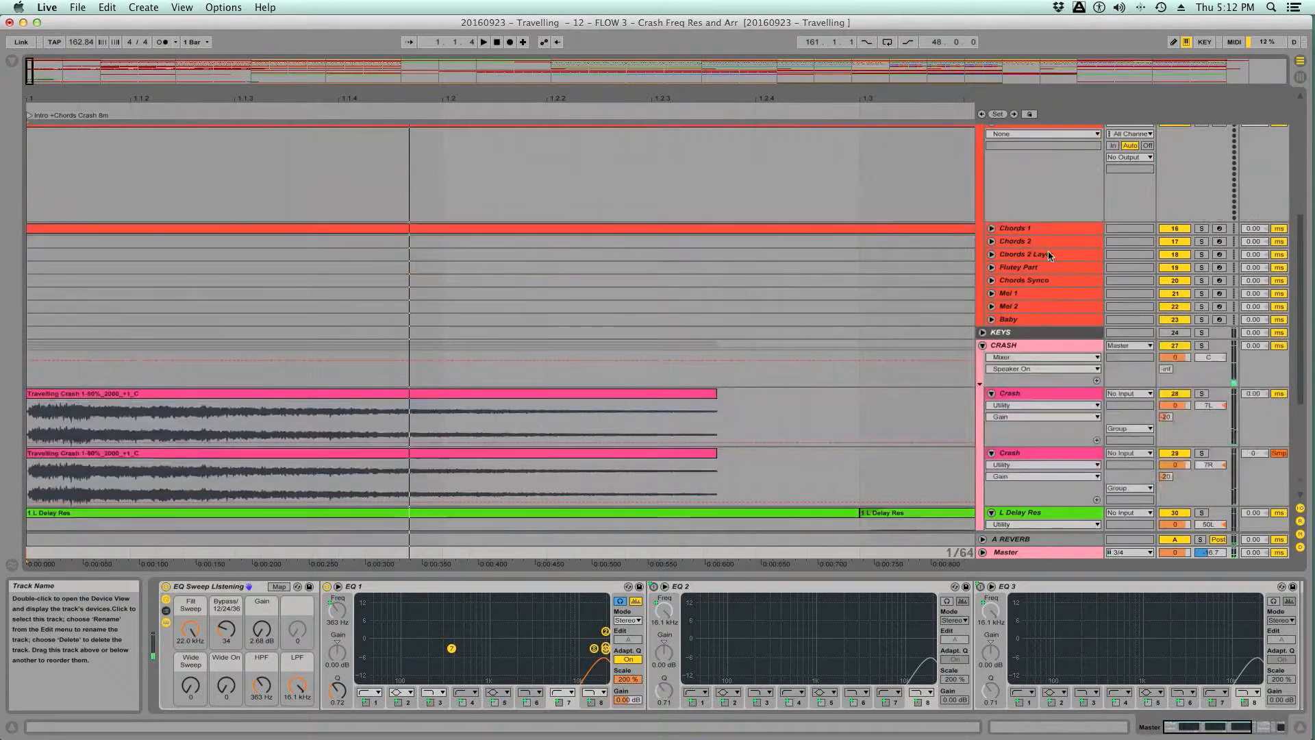
scroll(1050, 255, "down", 3)
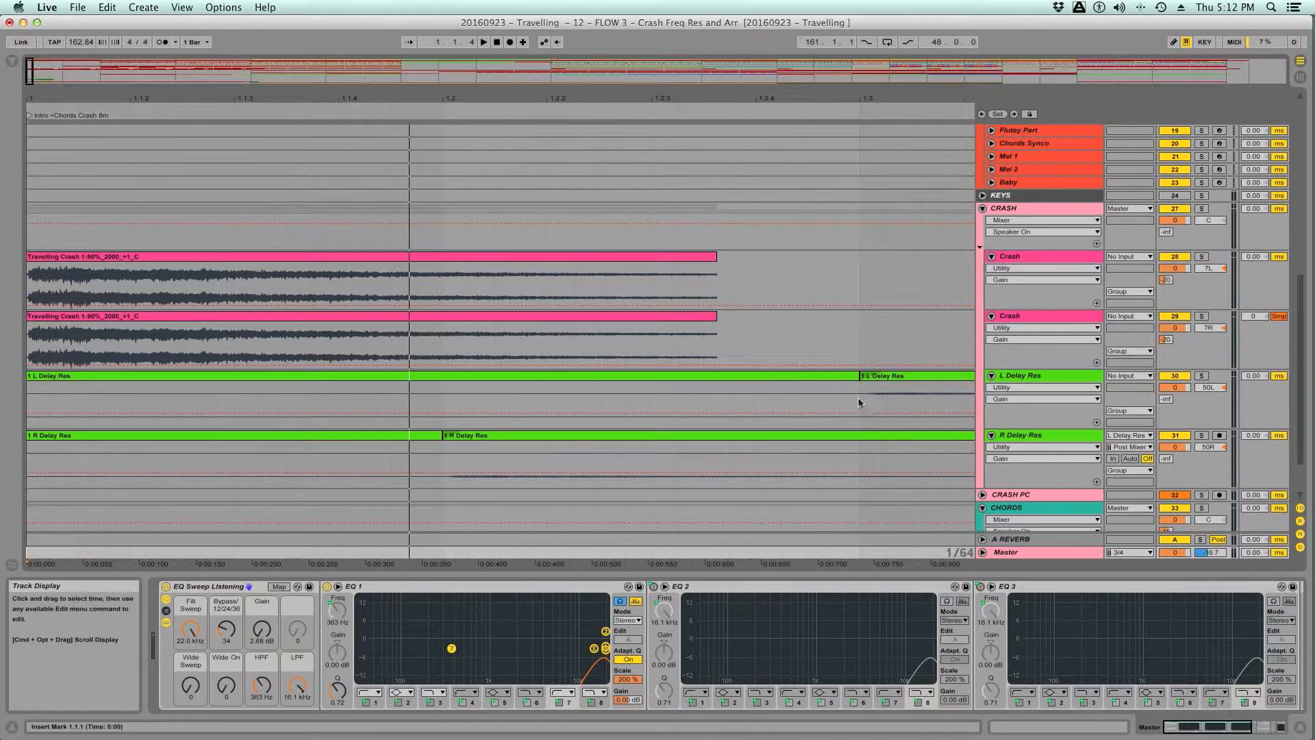
left_click_drag(186, 629, 187, 658)
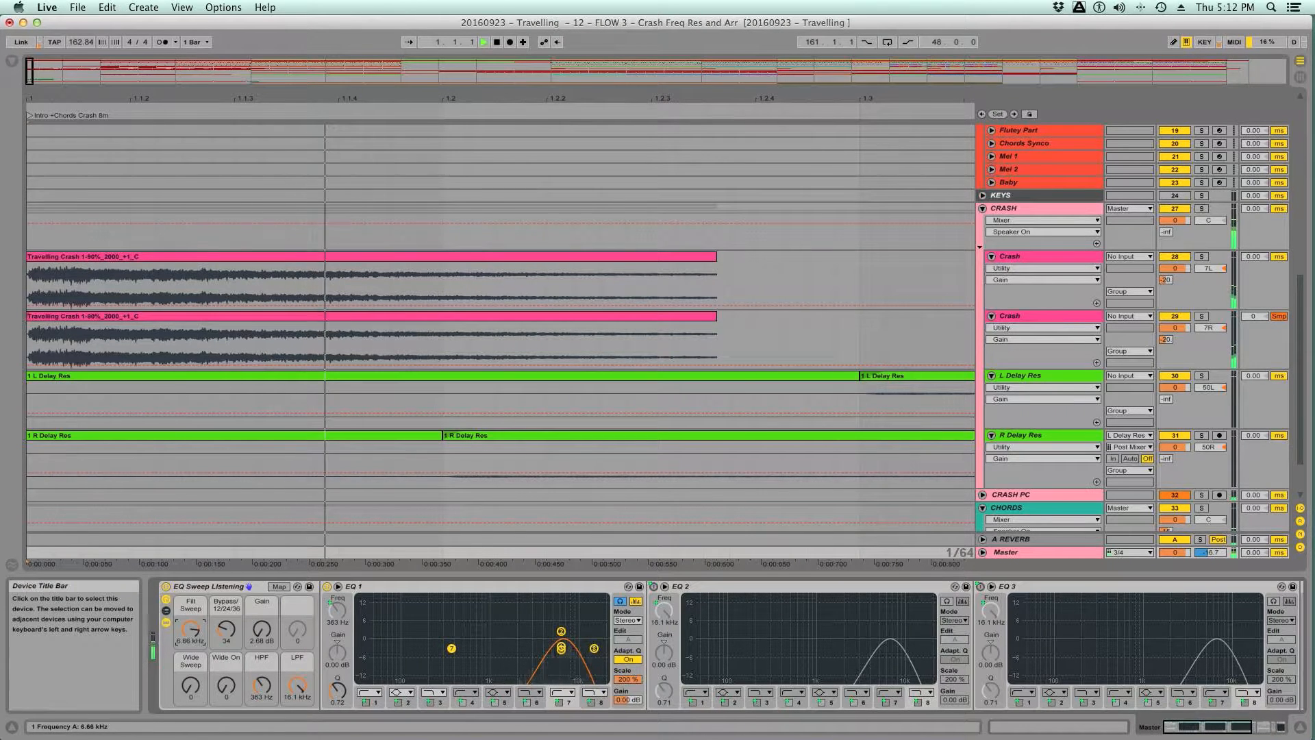
left_click_drag(189, 630, 189, 629)
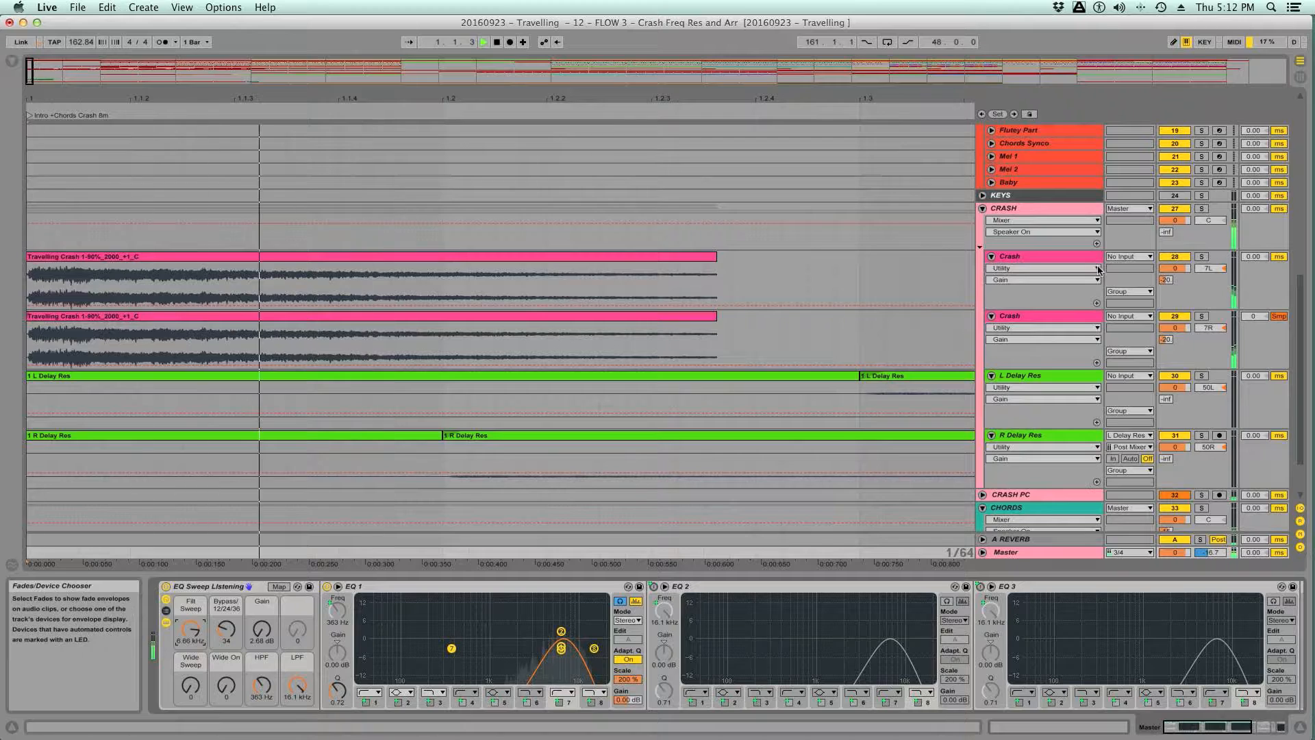
- Compare both versions in the filtered band by toggling the Travelling group's solo, leave it soloed and stop playback
scroll(1099, 269, "up", 10)
left_click(1202, 131)
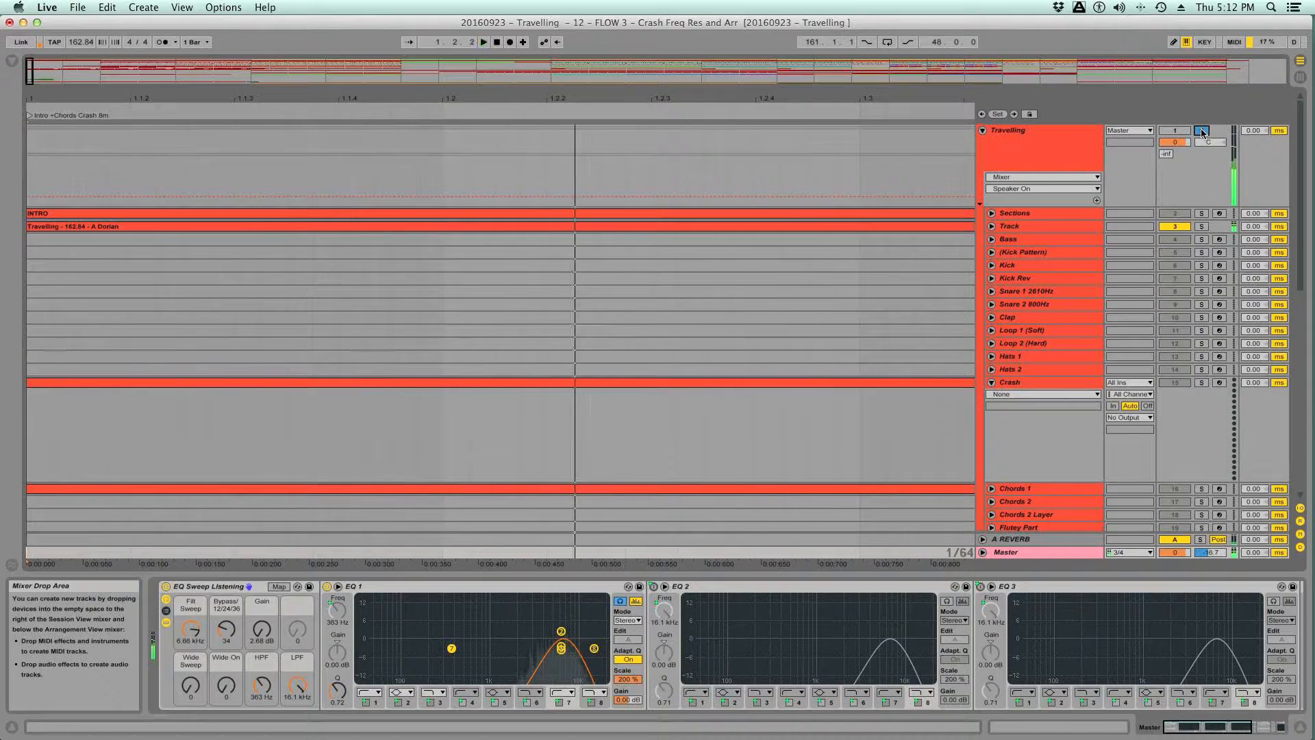
left_click(1202, 131)
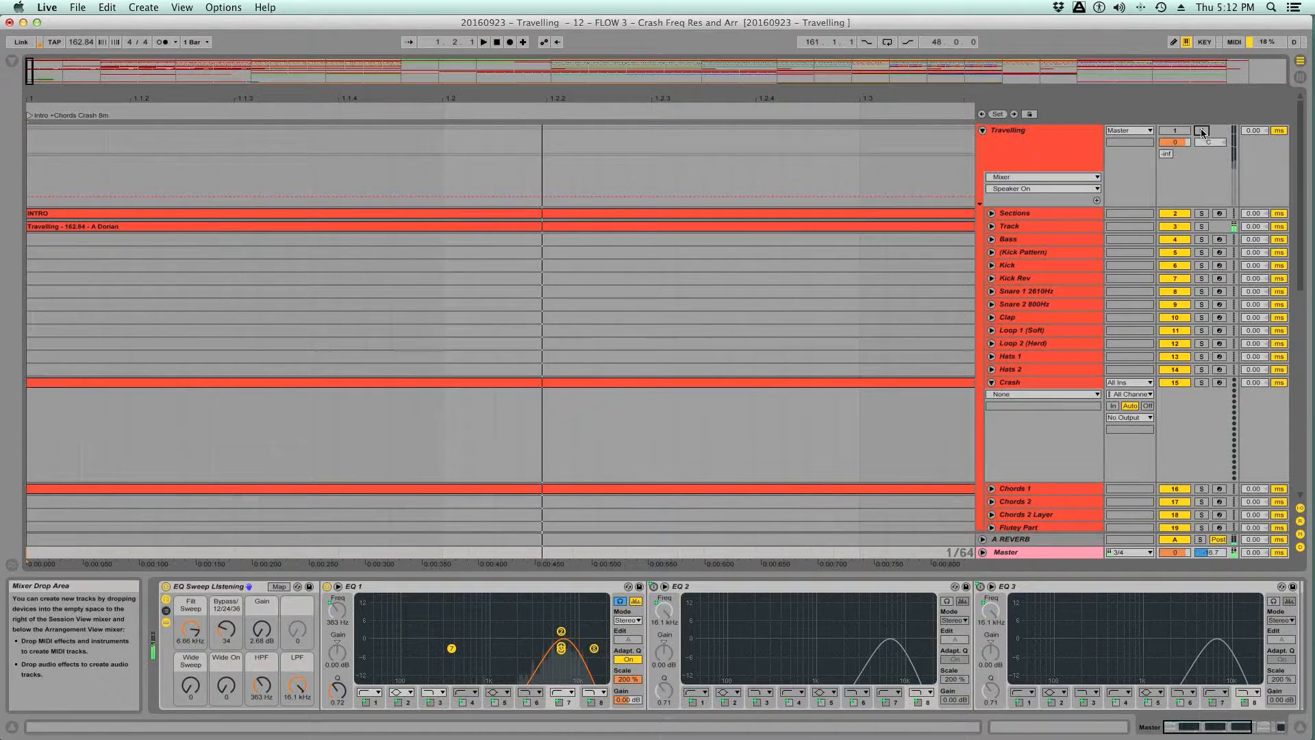
left_click(1202, 131)
key("space")
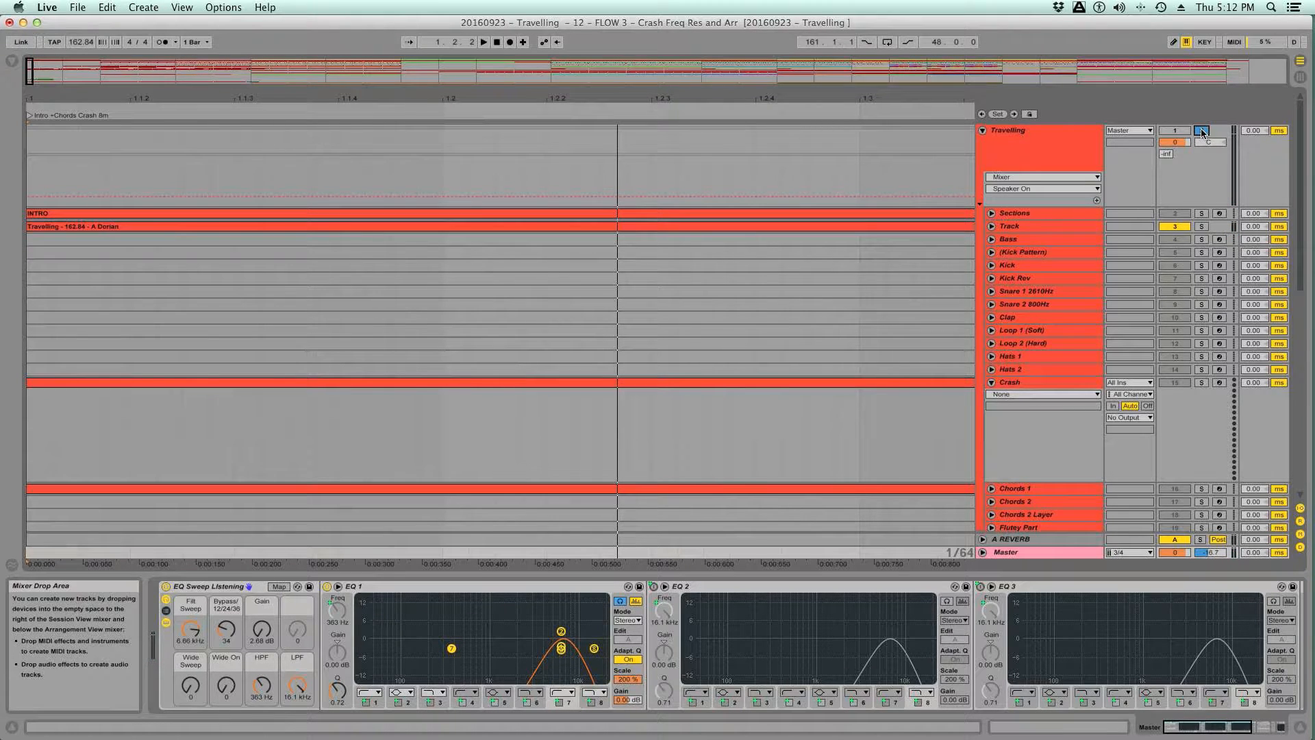
- Replay the opening of the soloed Travelling reference several times with the Filt Sweep at 6.66 kHz and listen to its crash
scroll(717, 404, "down", 10)
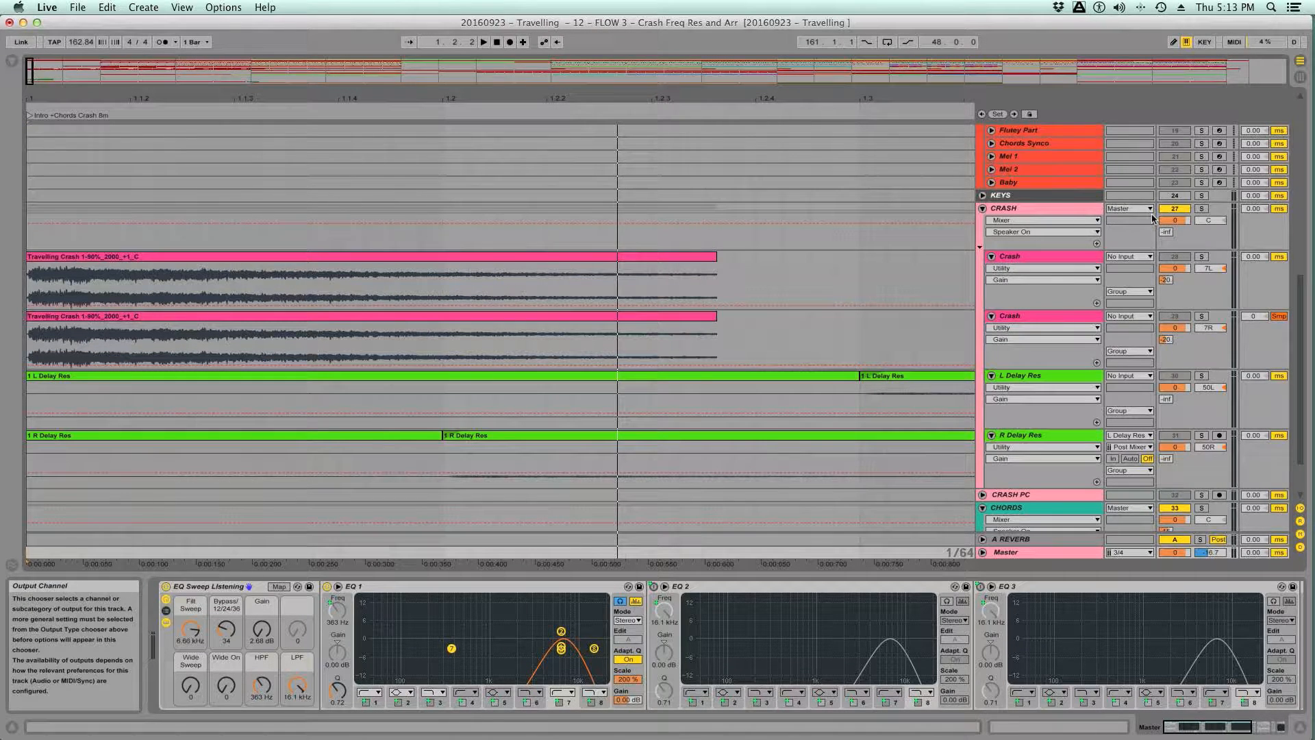
scroll(1130, 221, "up", 15)
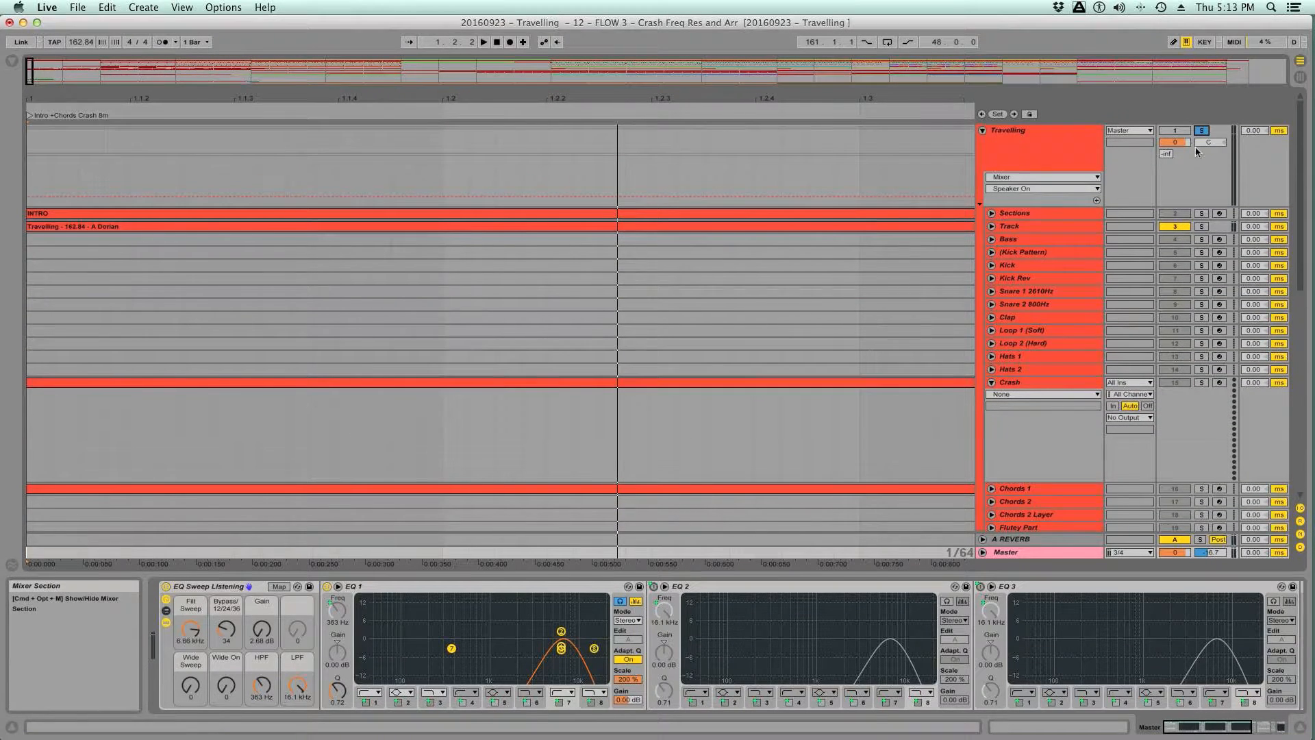
key("space")
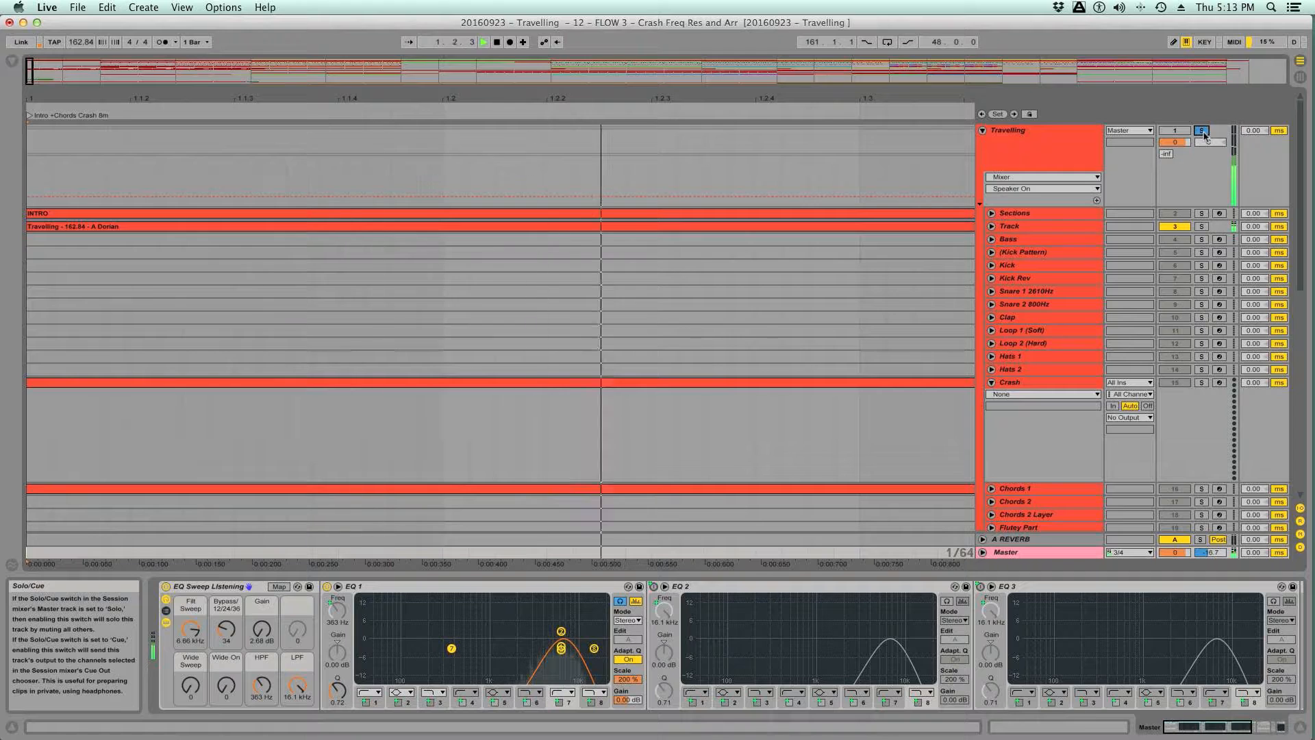
left_click(1201, 131)
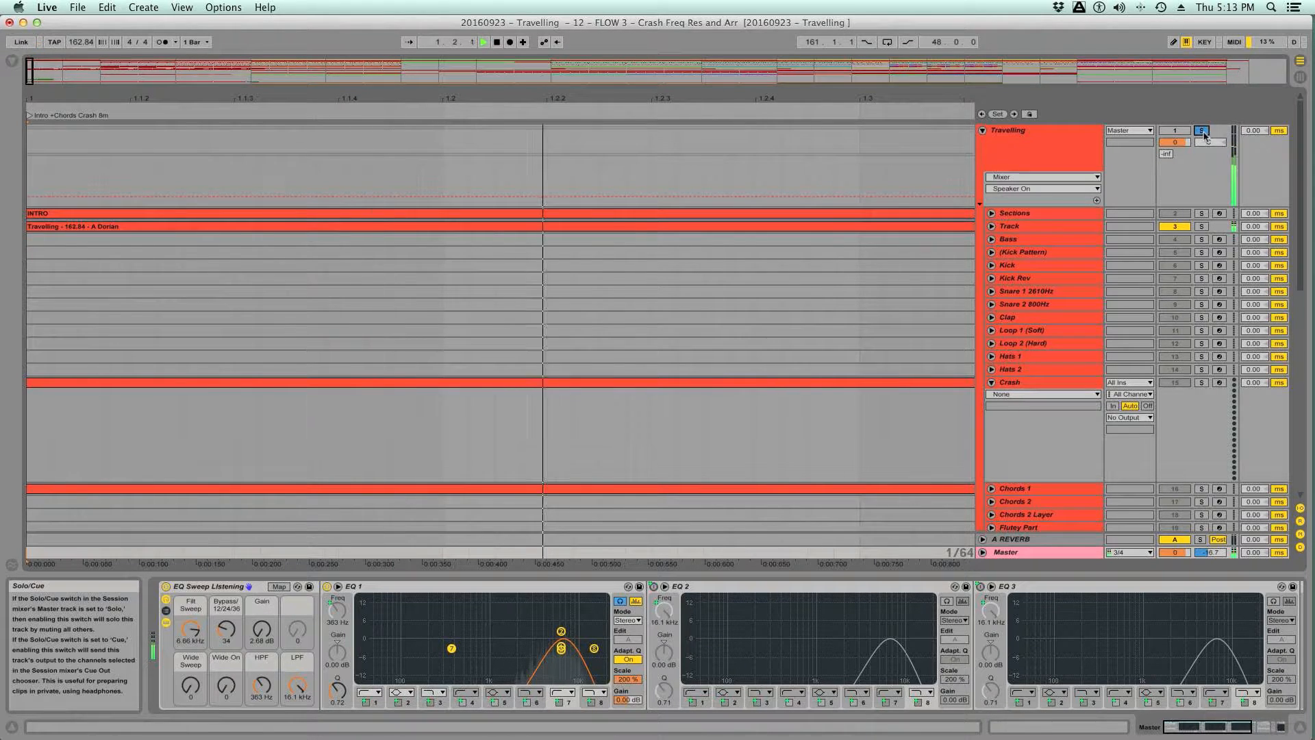
left_click(1202, 131)
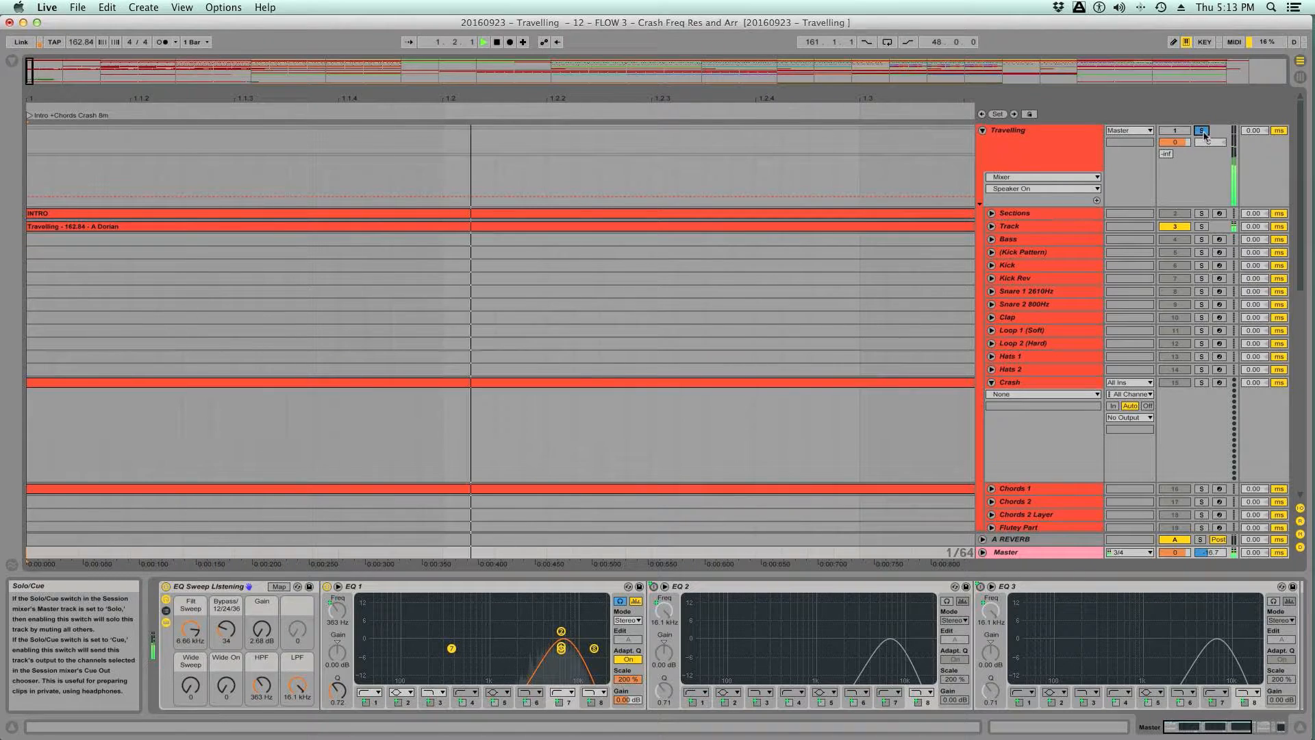
left_click(1202, 131)
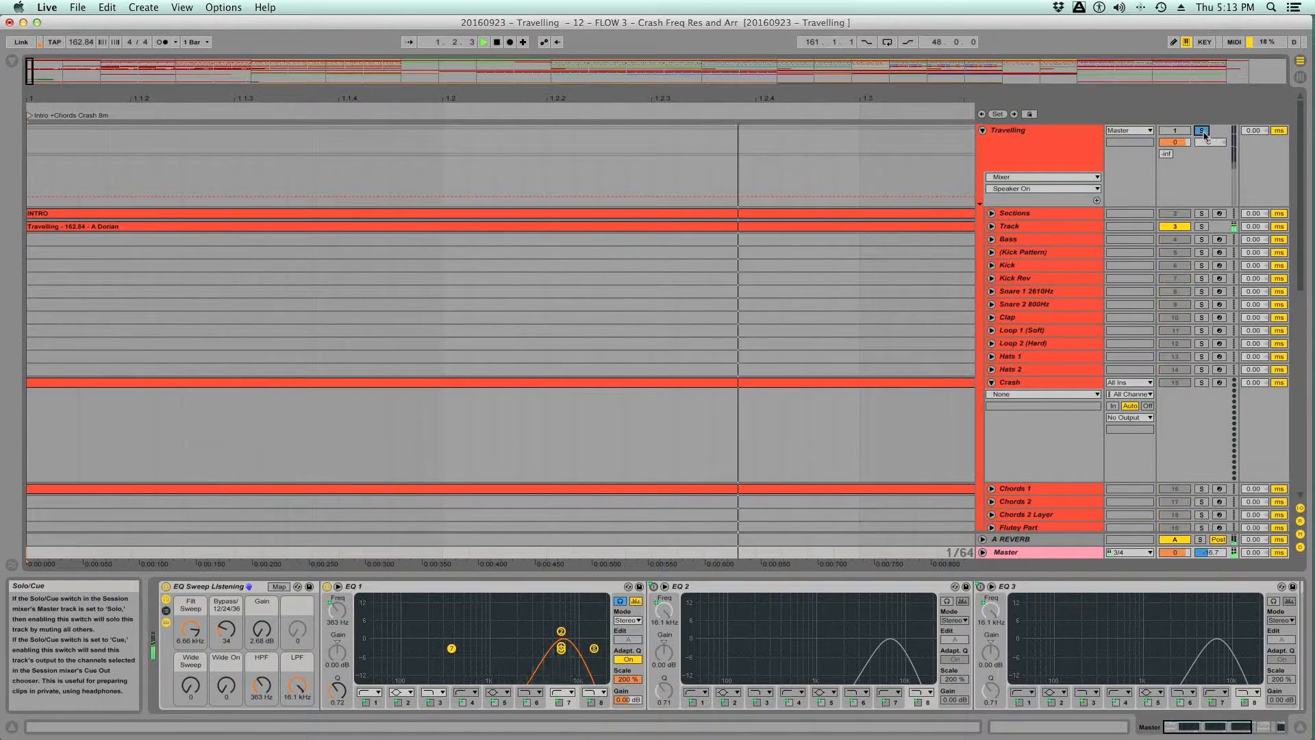
left_click(1202, 131)
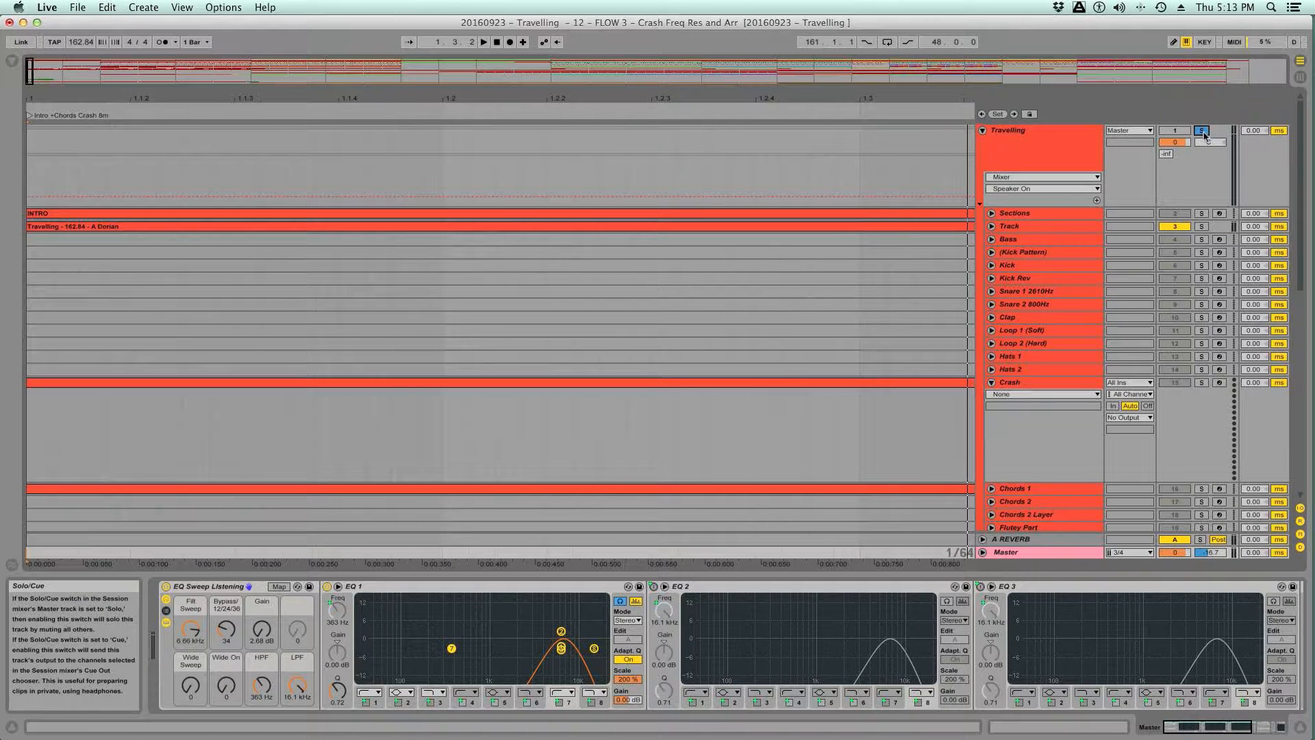
left_click(1202, 131)
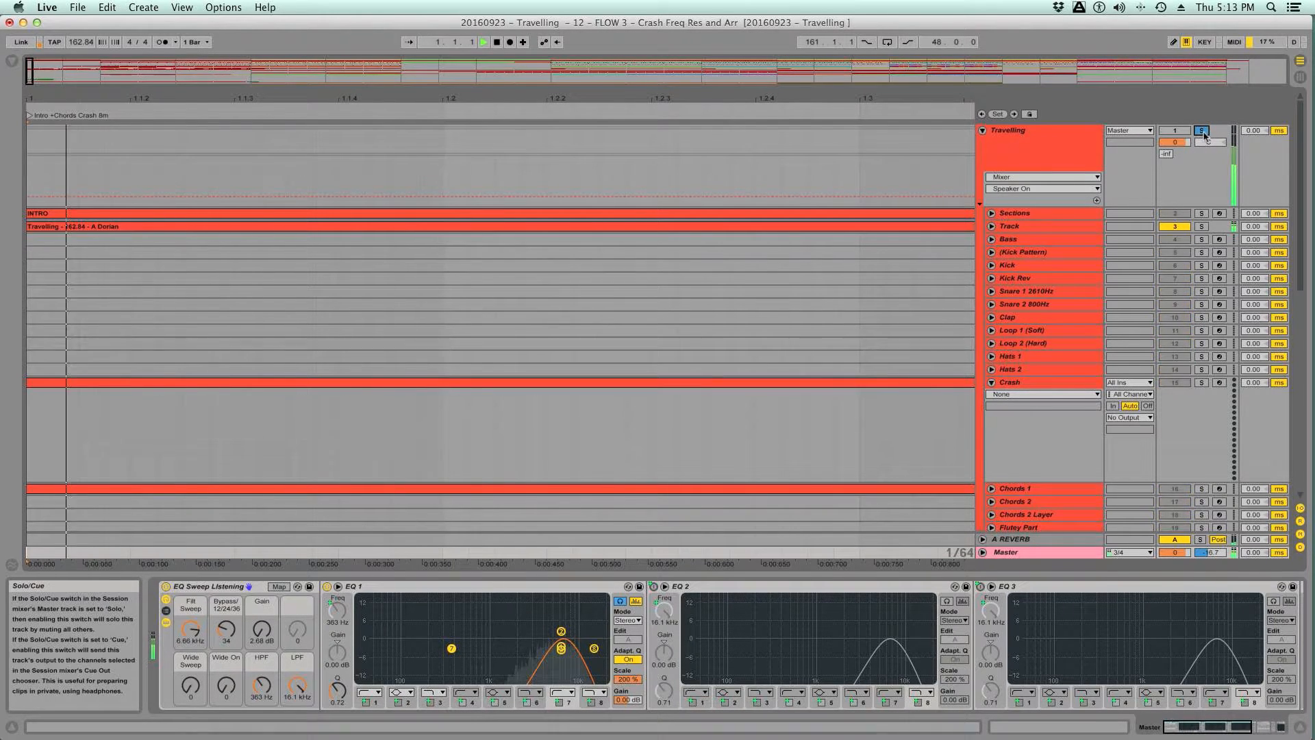
left_click(1202, 130)
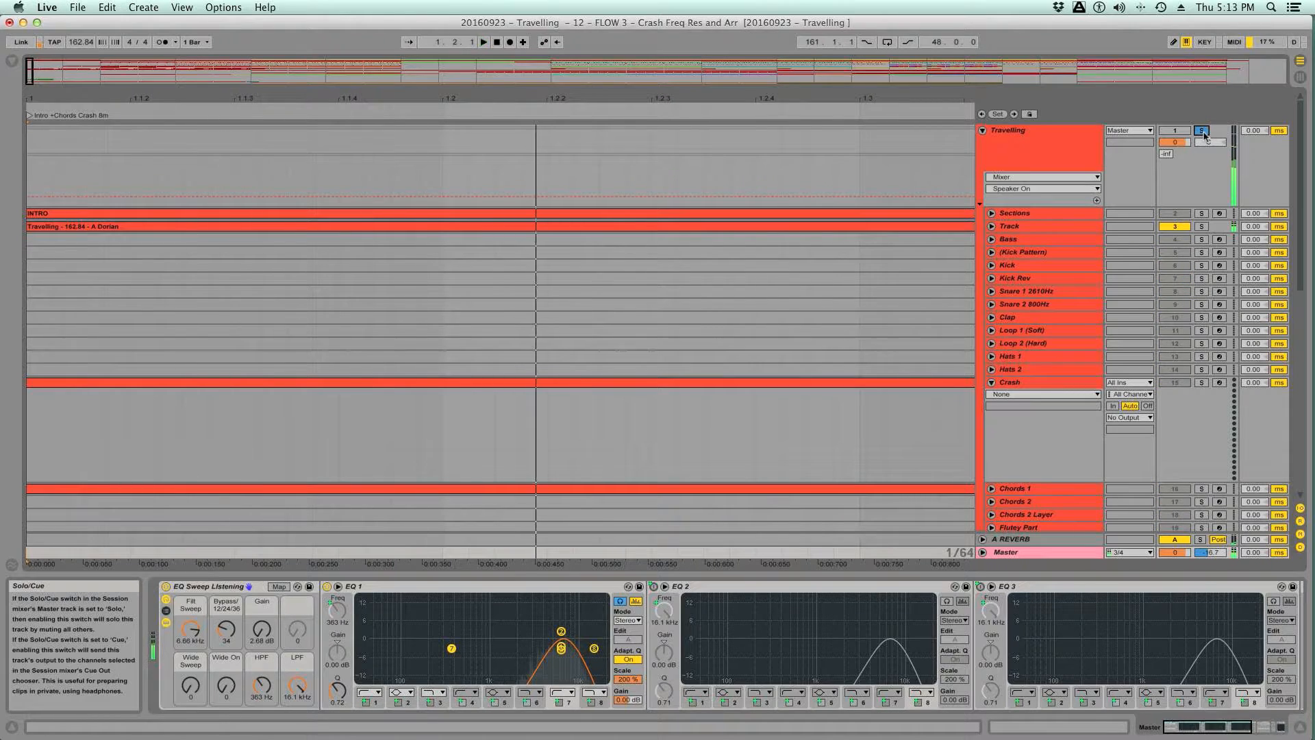
- Unsolo and collapse the Travelling group, and switch off the EQ Sweep Listening rack on the Master track
left_click(1202, 131)
left_click(983, 131)
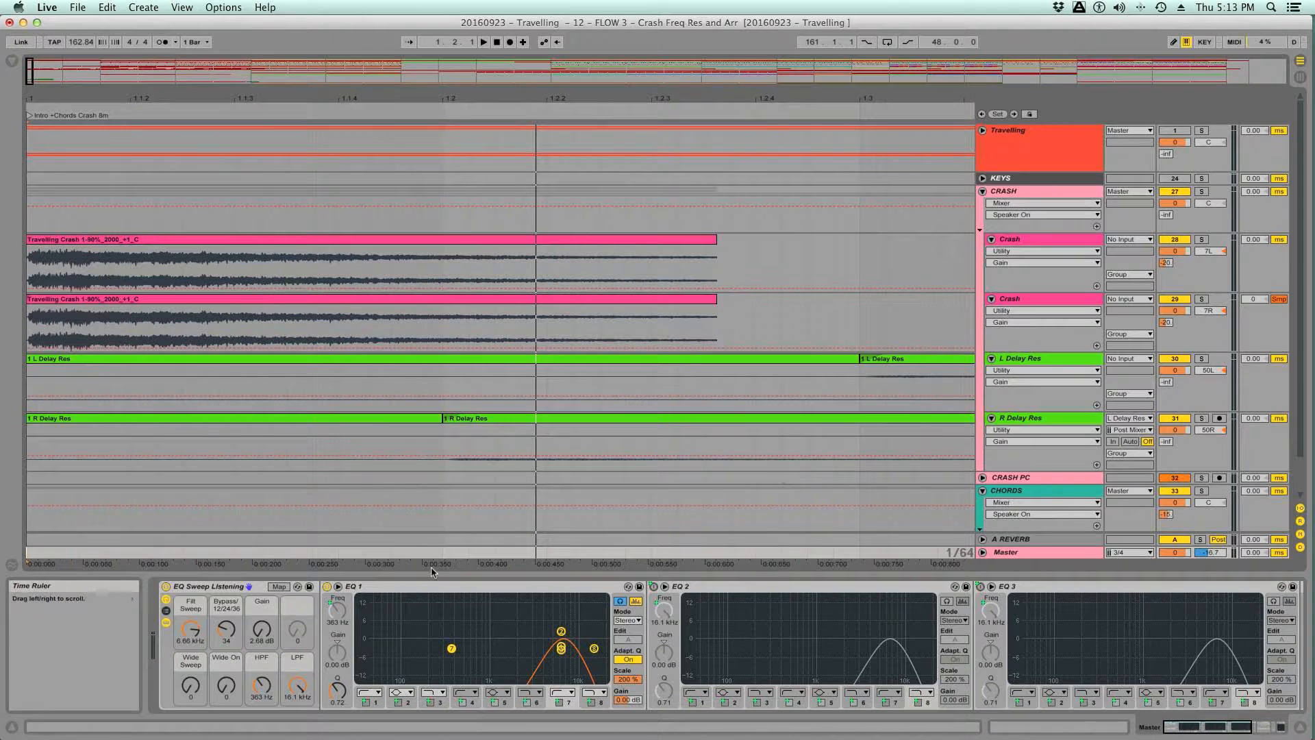
left_click(165, 586)
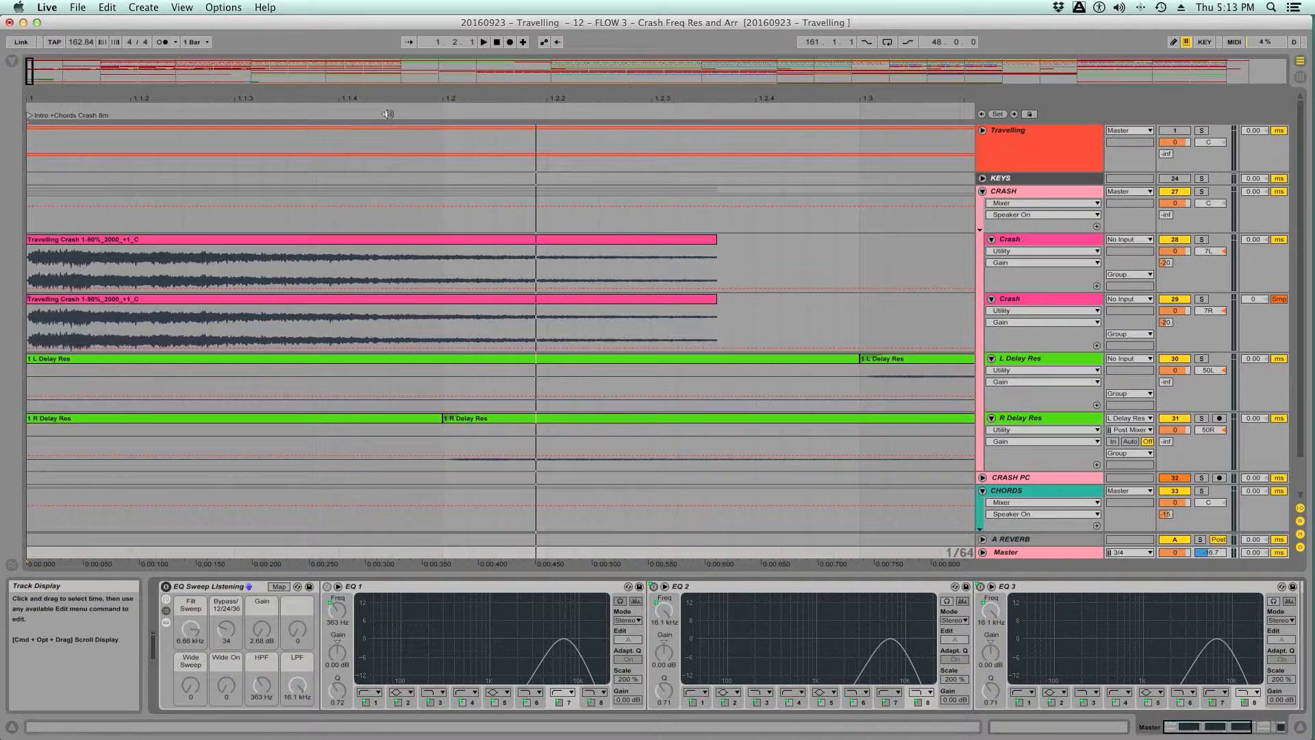
- Display the Fades envelopes on both Crash tracks in the CRASH group
left_click_drag(347, 98, 347, 69)
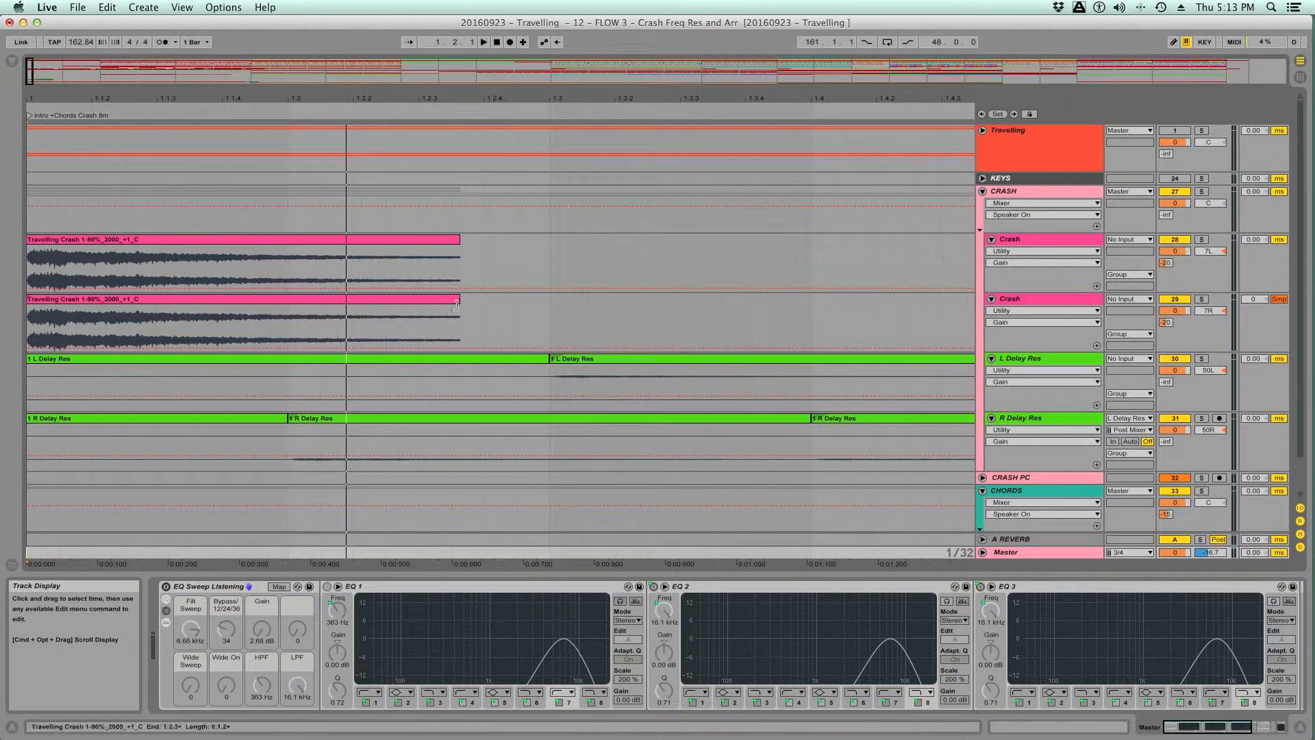
left_click_drag(456, 306, 568, 314)
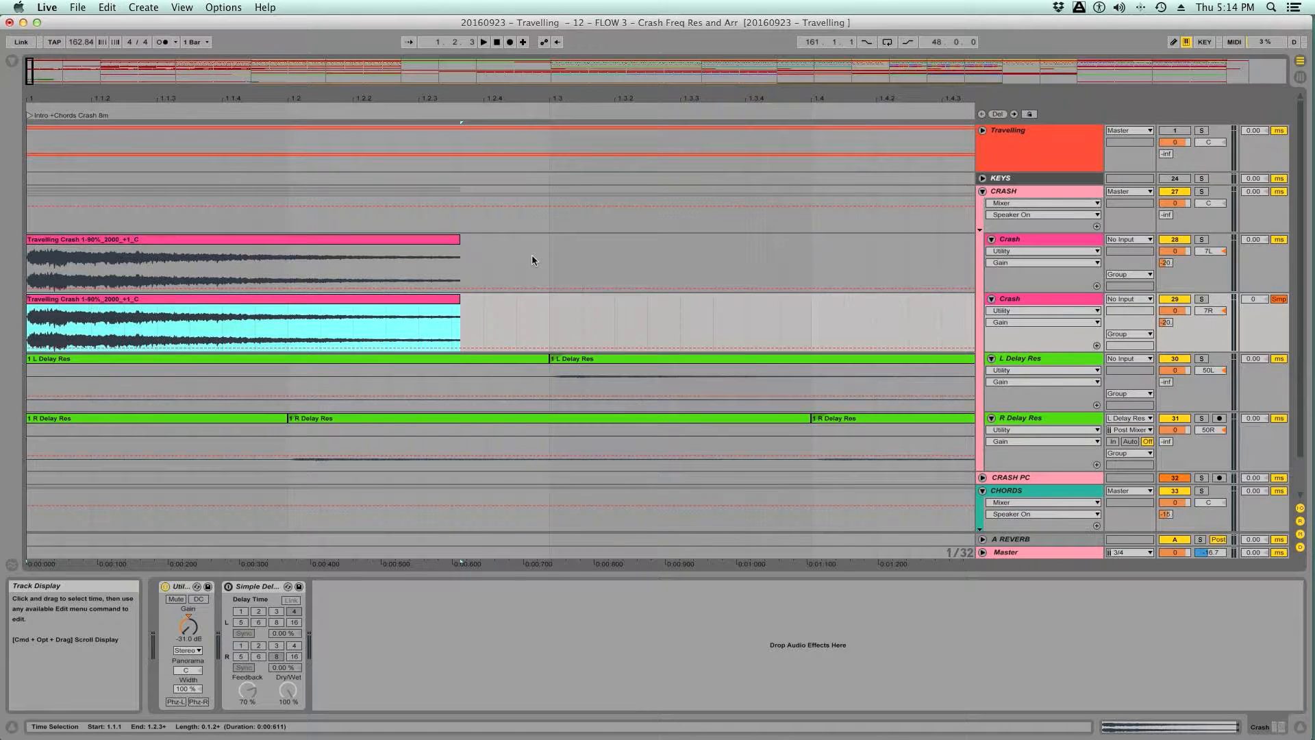
left_click(1007, 251)
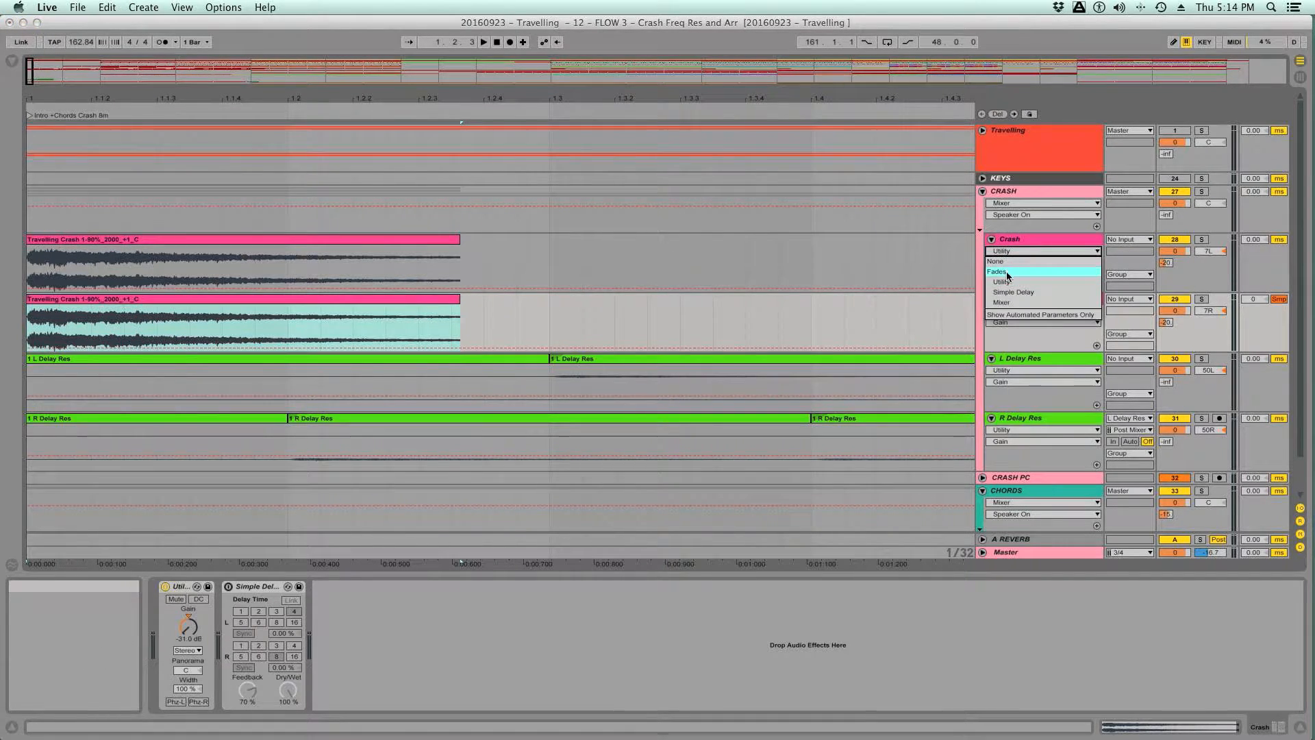
left_click(1005, 271)
left_click(1007, 322)
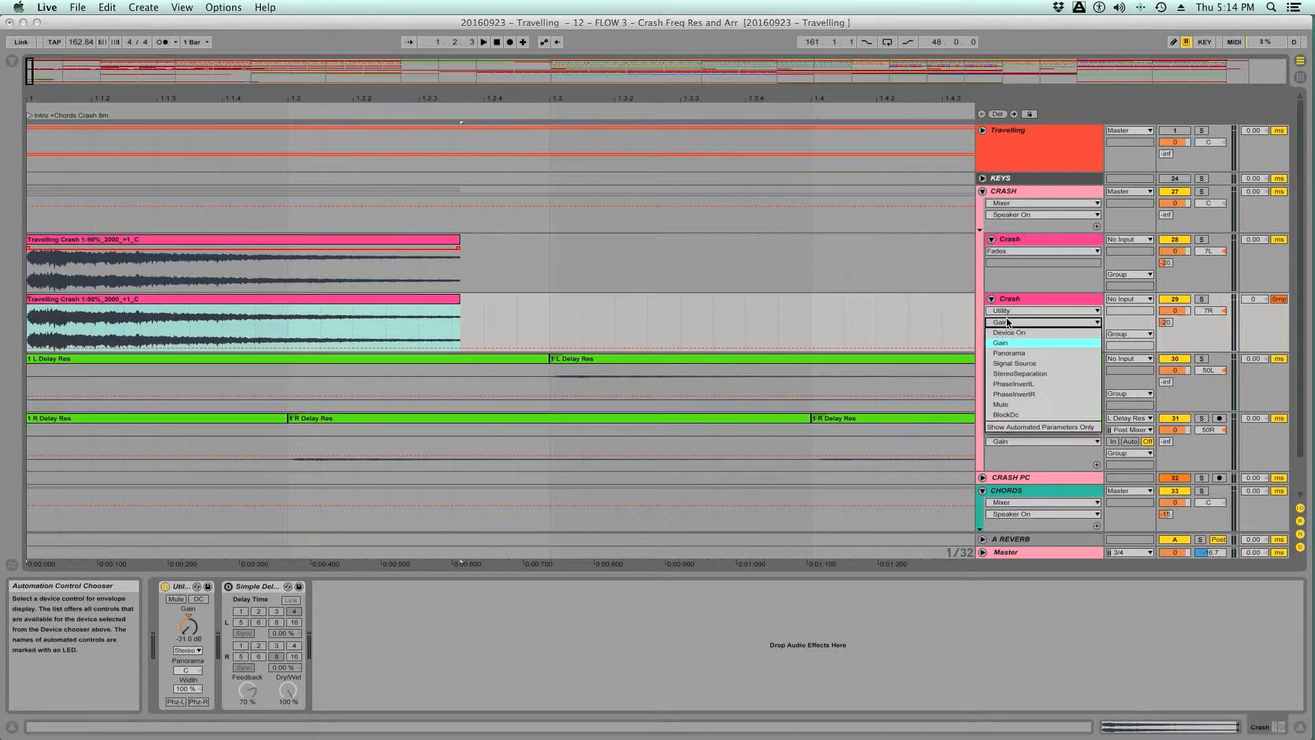
left_click(1007, 312)
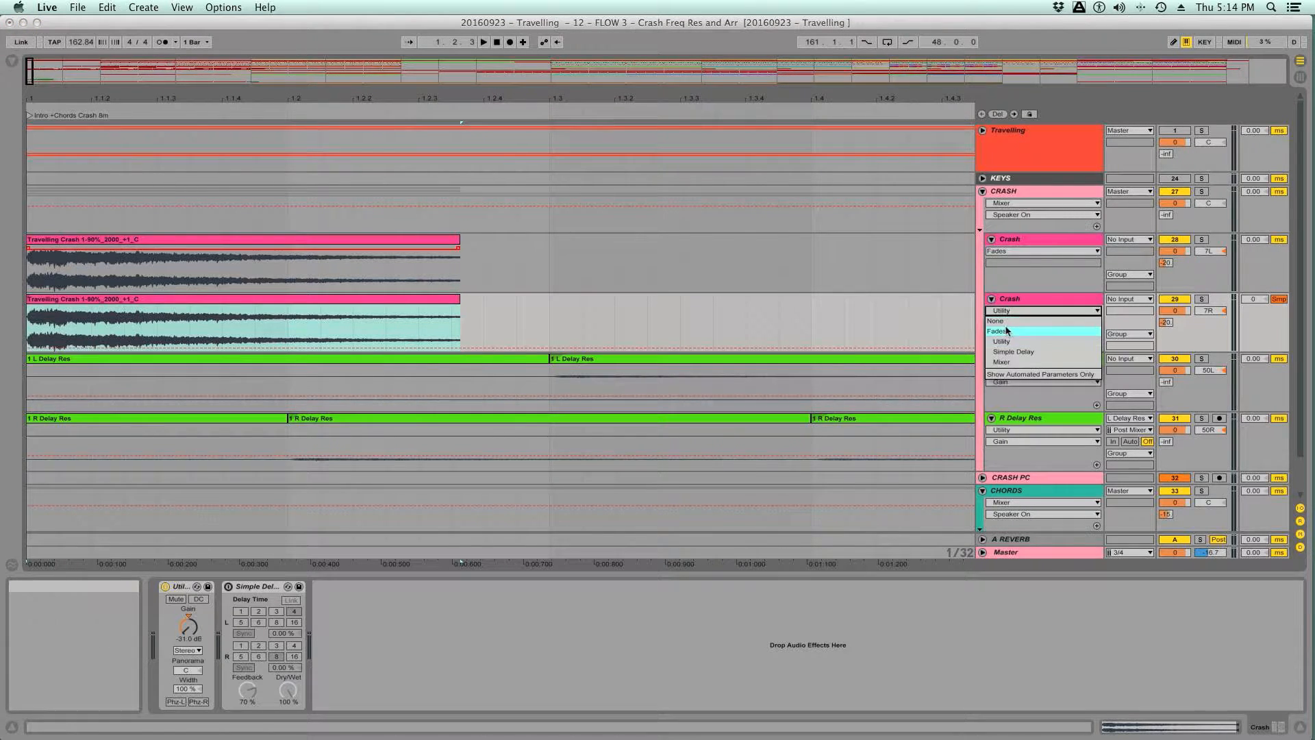
left_click(1002, 330)
- Examine the fade-out handles at the ends of both Travelling Crash clips up close
left_click_drag(460, 91, 741, 257)
left_click_drag(713, 108, 719, 271)
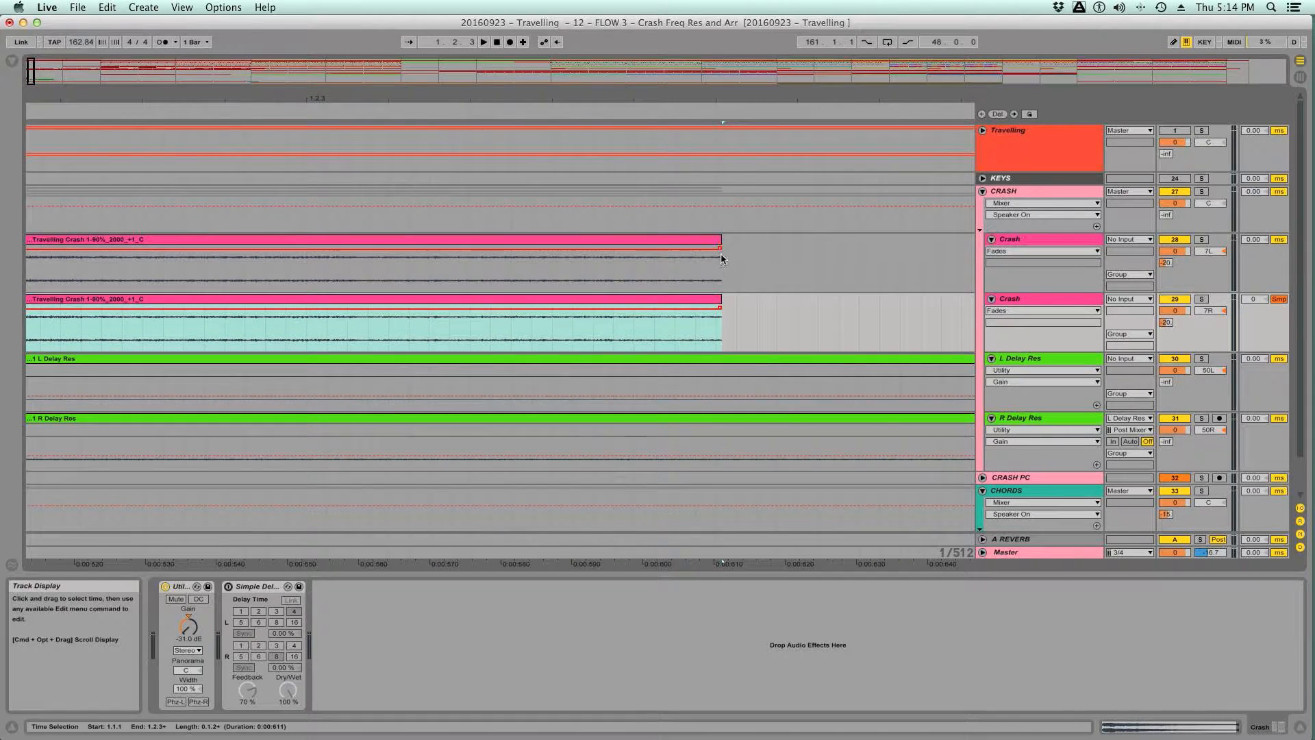
left_click(717, 248)
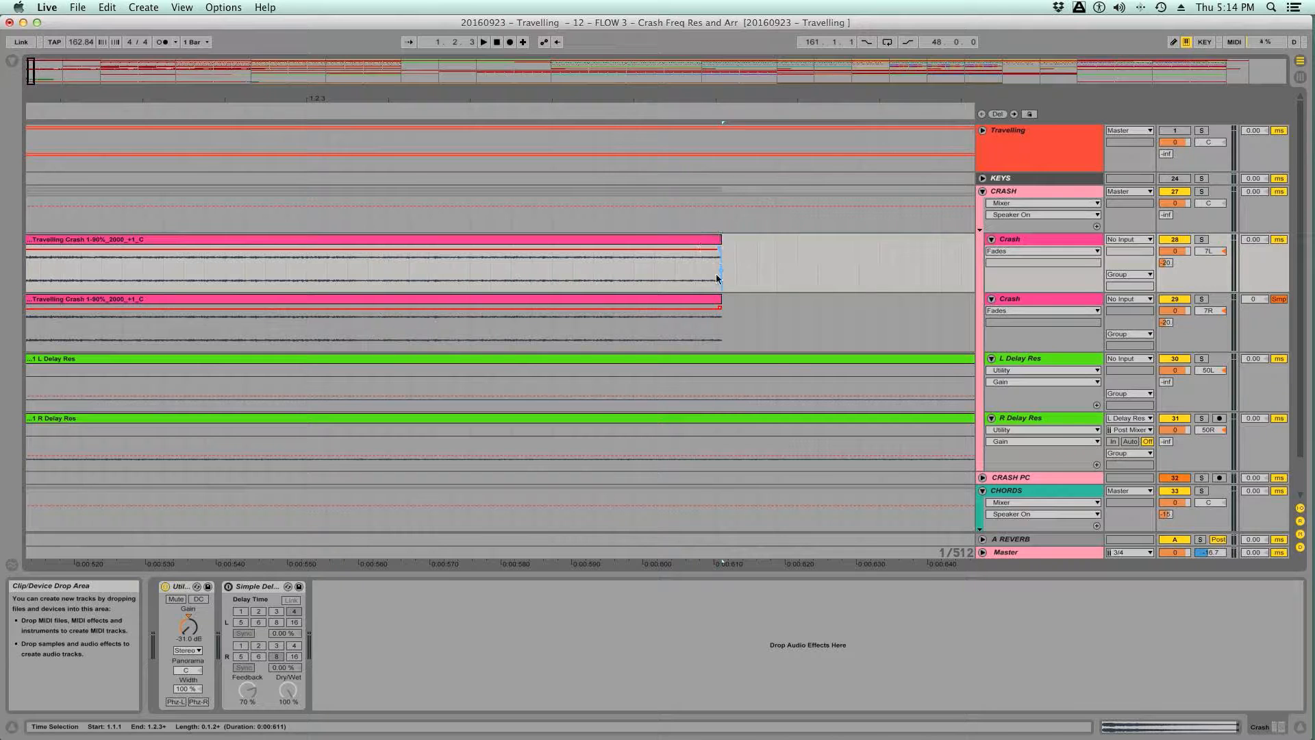
left_click(720, 307)
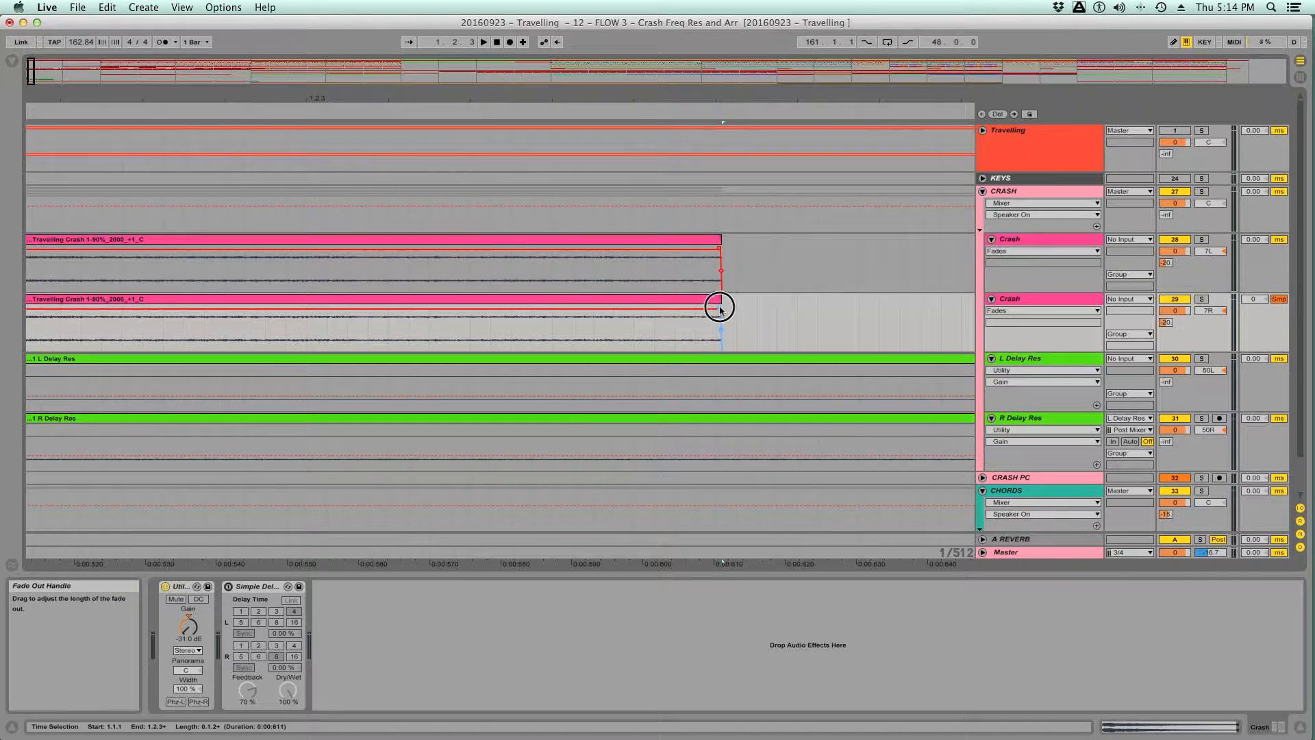
left_click_drag(719, 102, 719, 31)
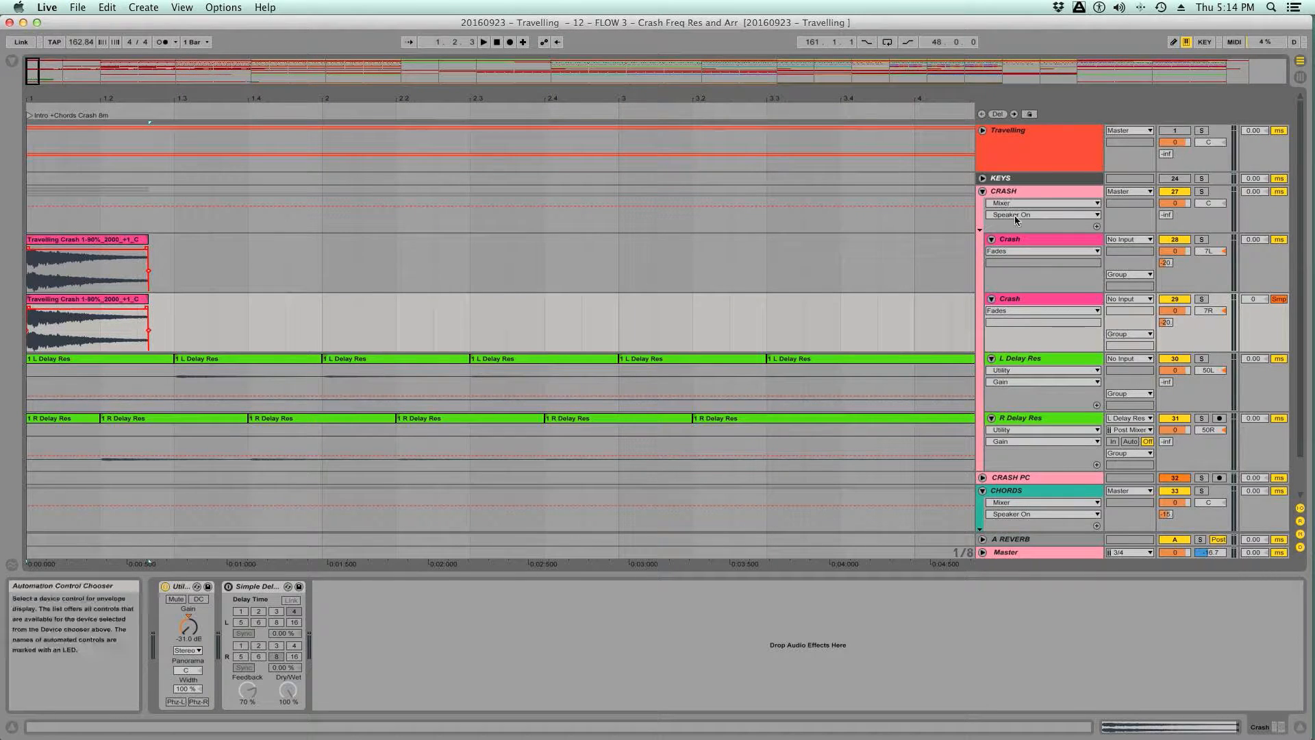
- Switch the Master track's EQ Sweep Listening rack back on and play the produced crash, delay and chord layers from the start
left_click_drag(618, 98, 618, 80)
left_click_drag(322, 95, 322, 89)
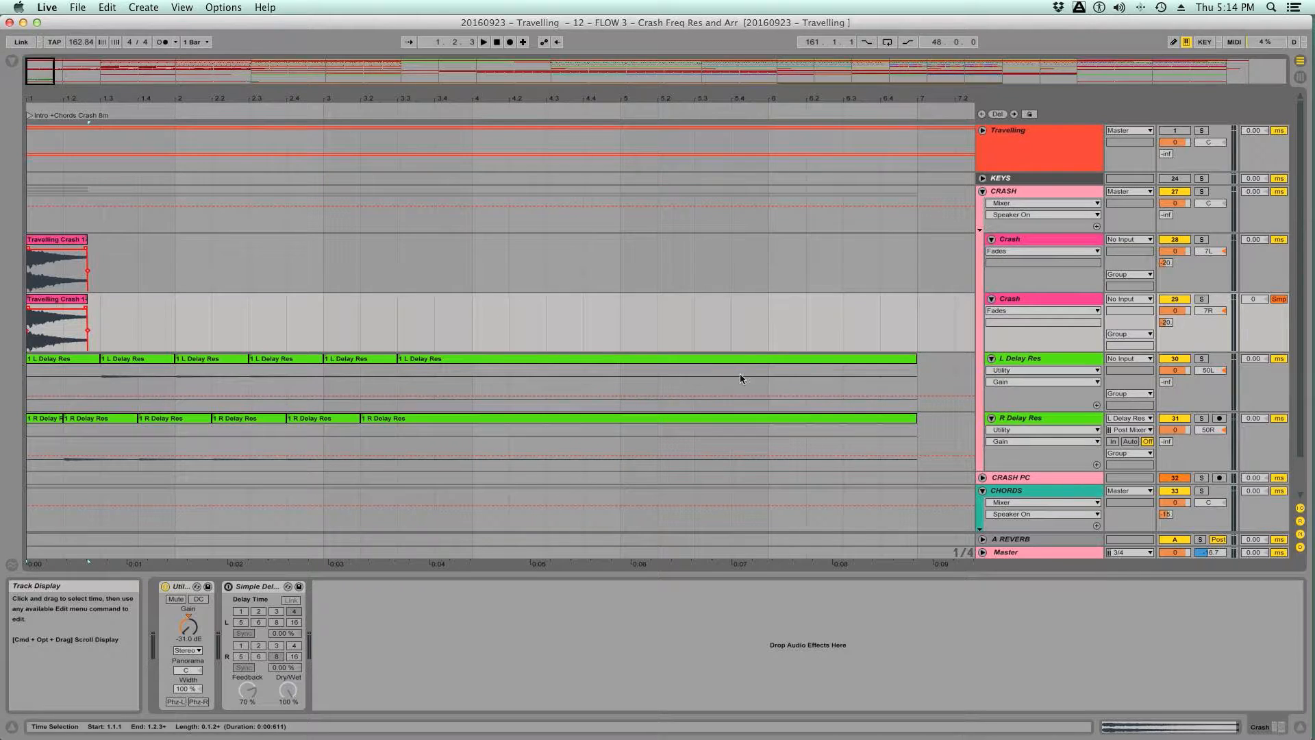
scroll(968, 340, "down", 2)
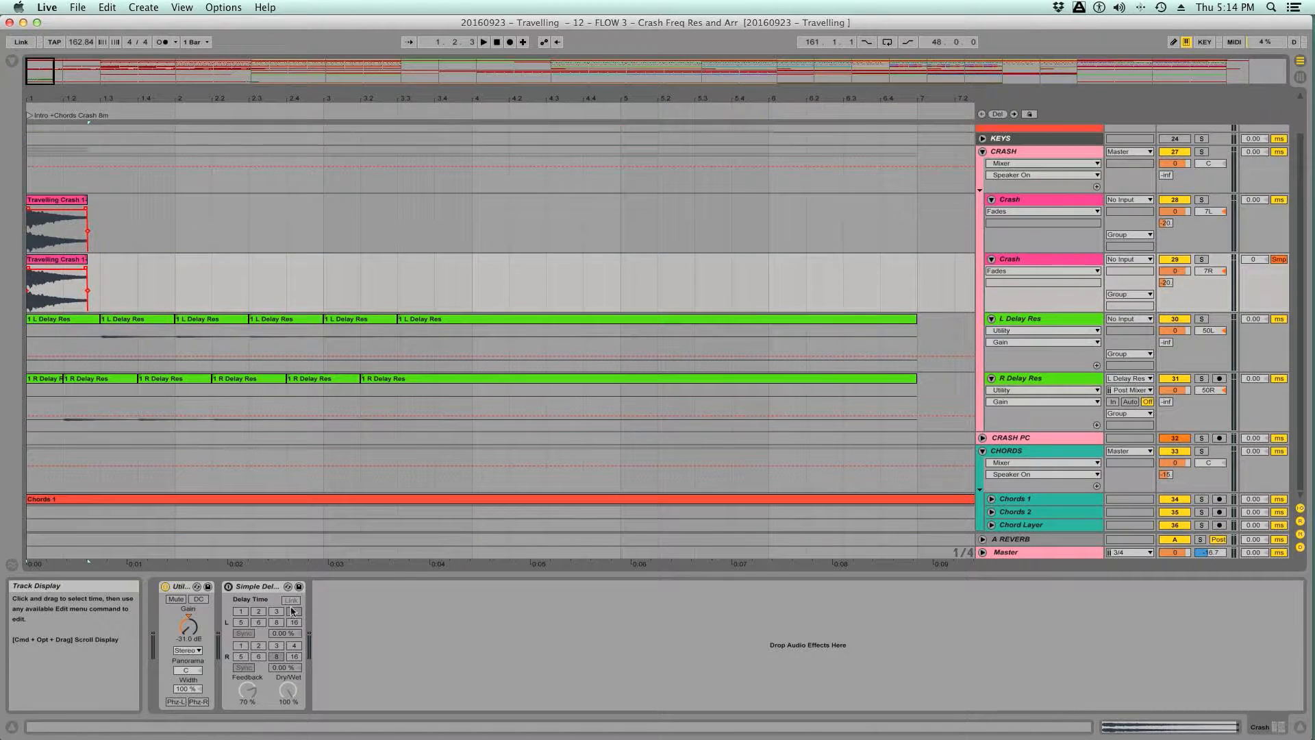
left_click(1005, 555)
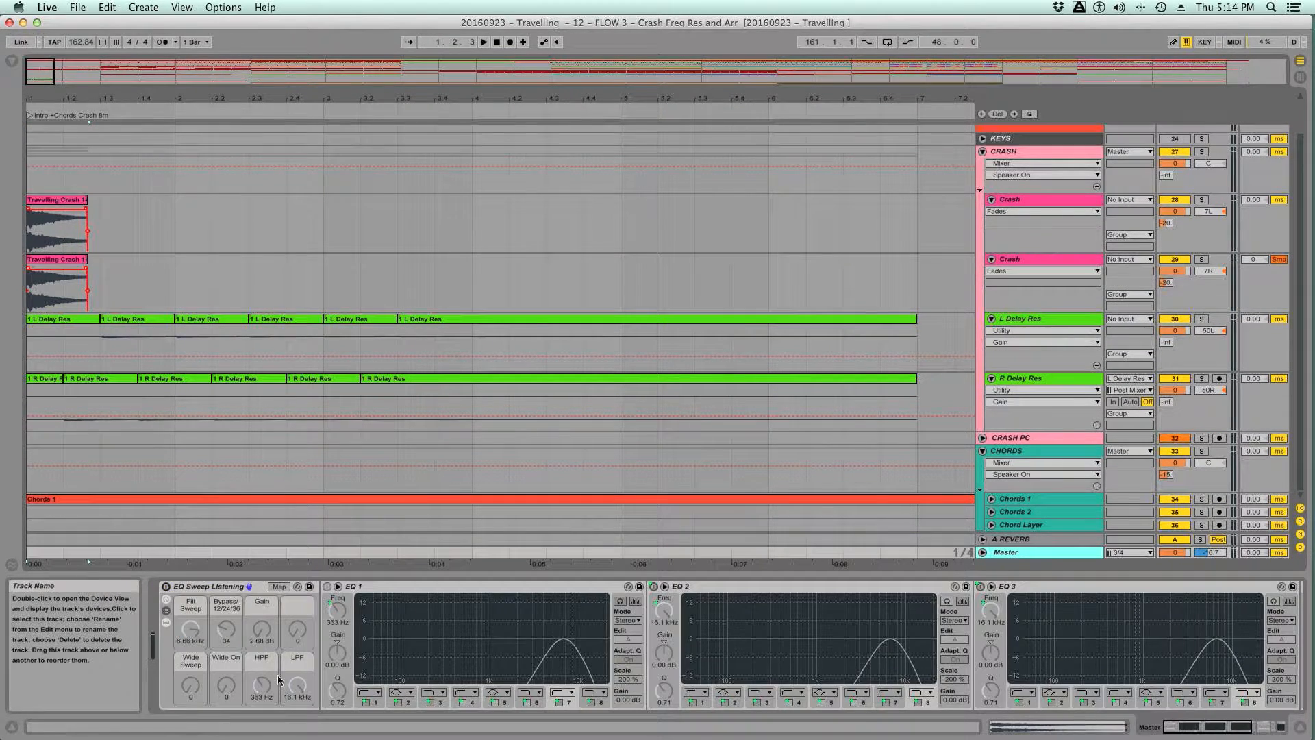
left_click(166, 587)
key("space")
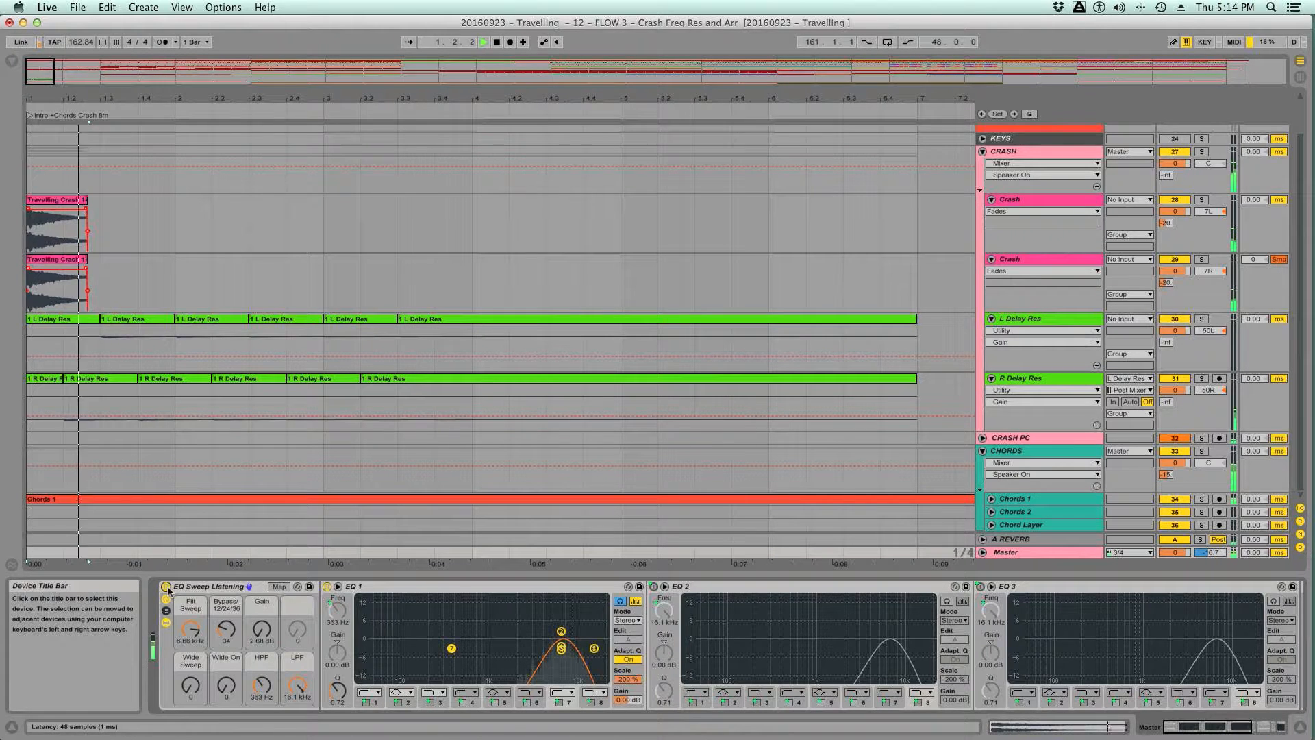
key("space")
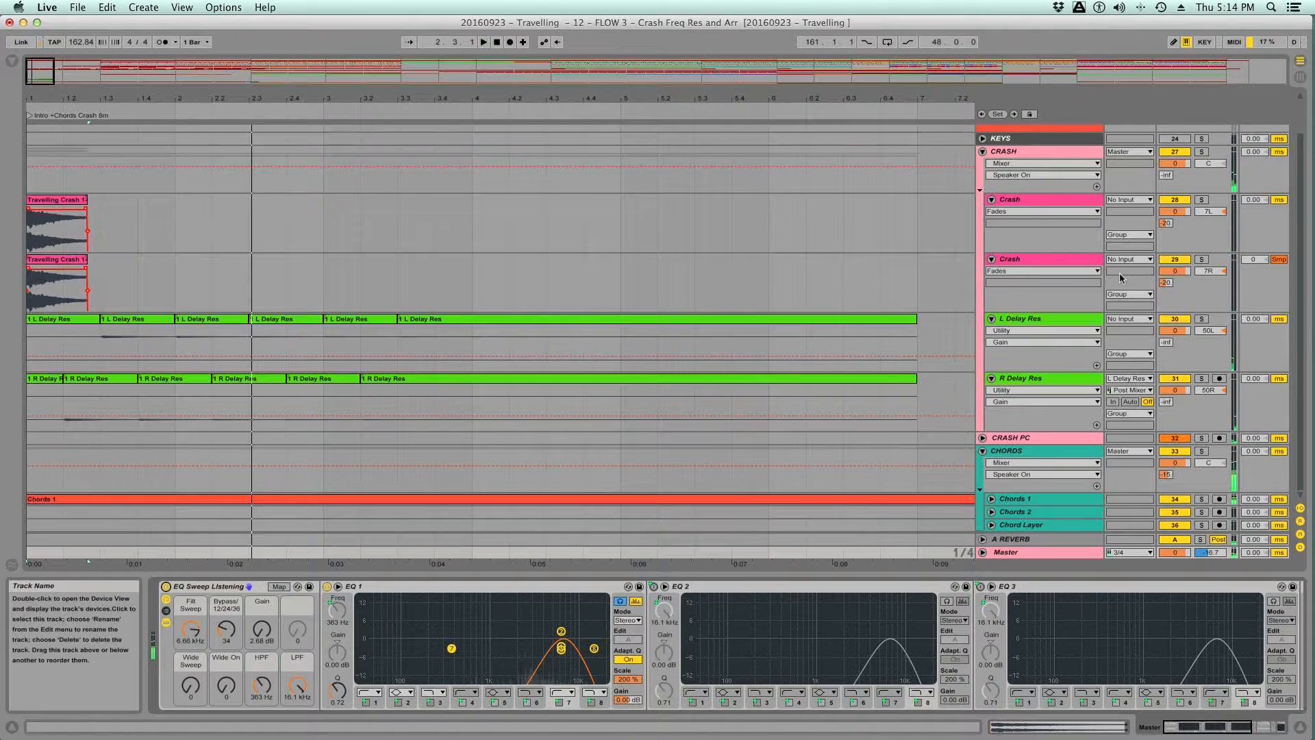
- Compare the Travelling reference with the produced layers by soloing and unsoloing the Travelling group, then stop playback
scroll(1121, 277, "up", 2)
left_click(1200, 130)
key("space")
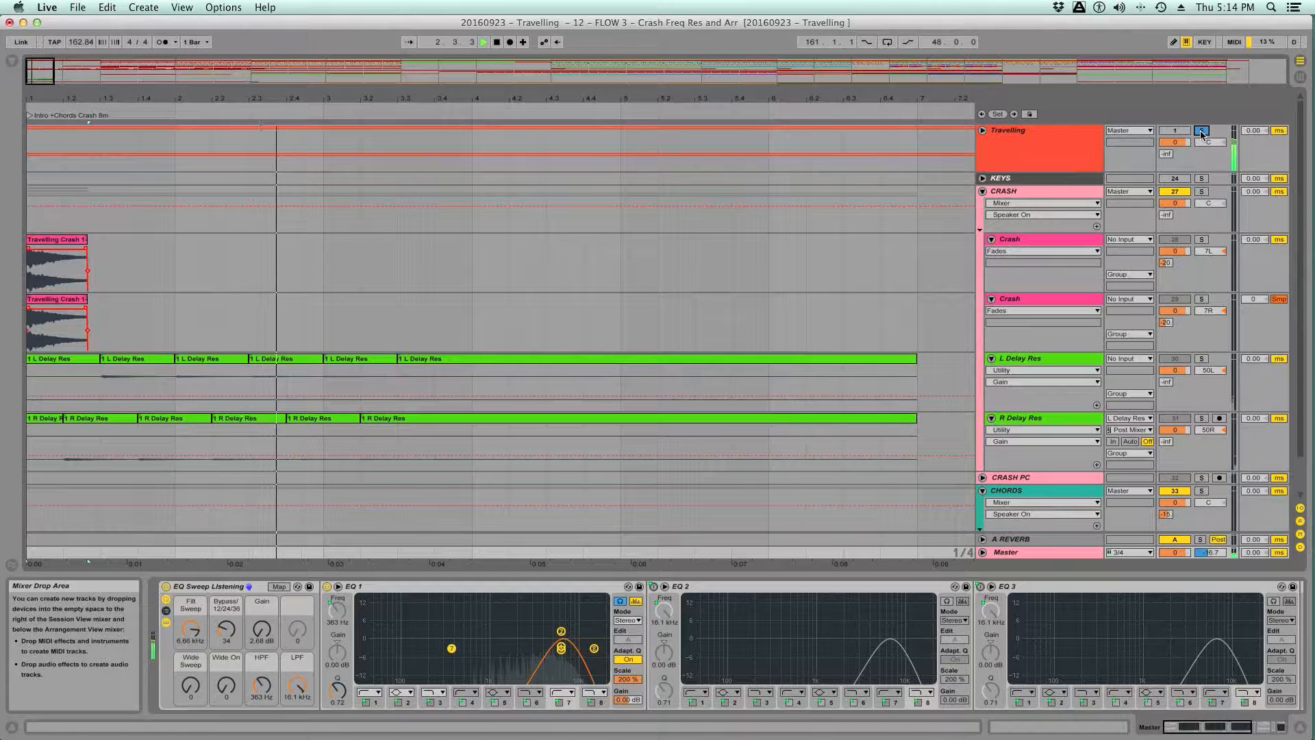
left_click(1200, 132)
key("space")
key("space")
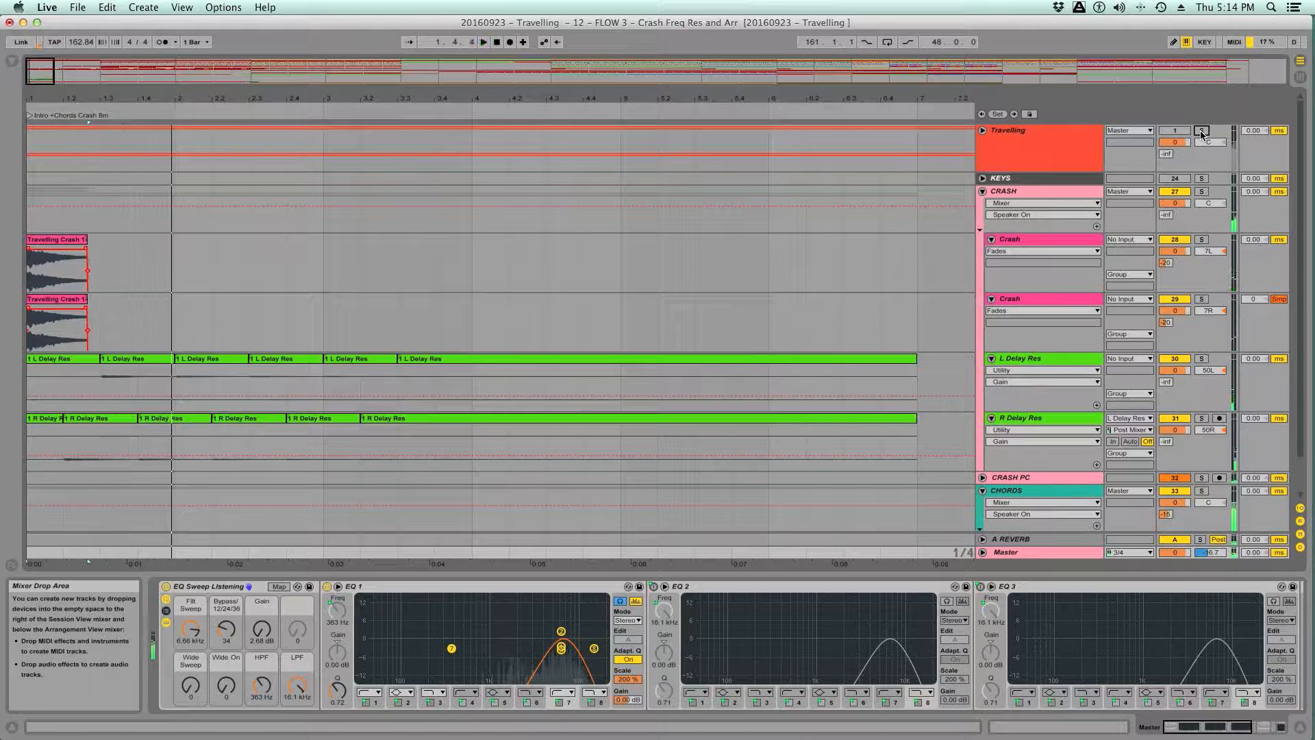
key("space")
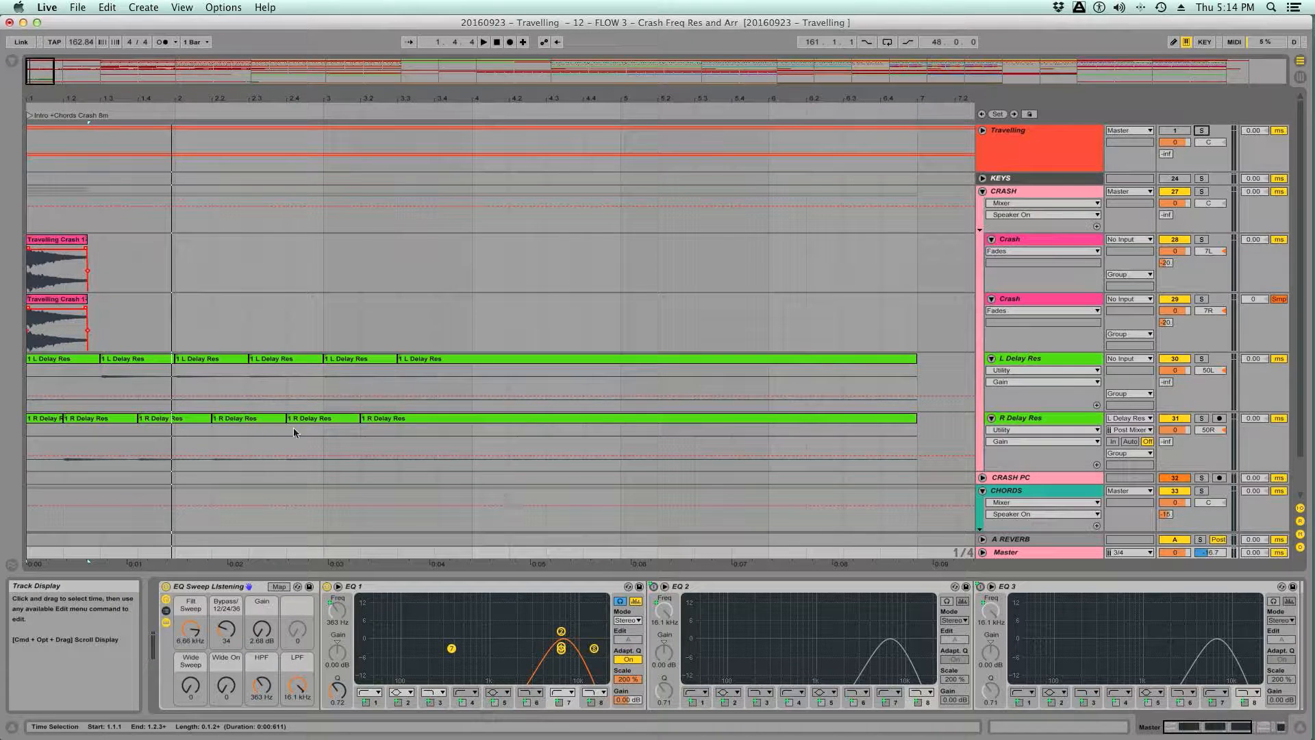
- Solo the Travelling group and lower the Master rack's Filt Sweep to 677 Hz while playing the reference
left_click(99, 420)
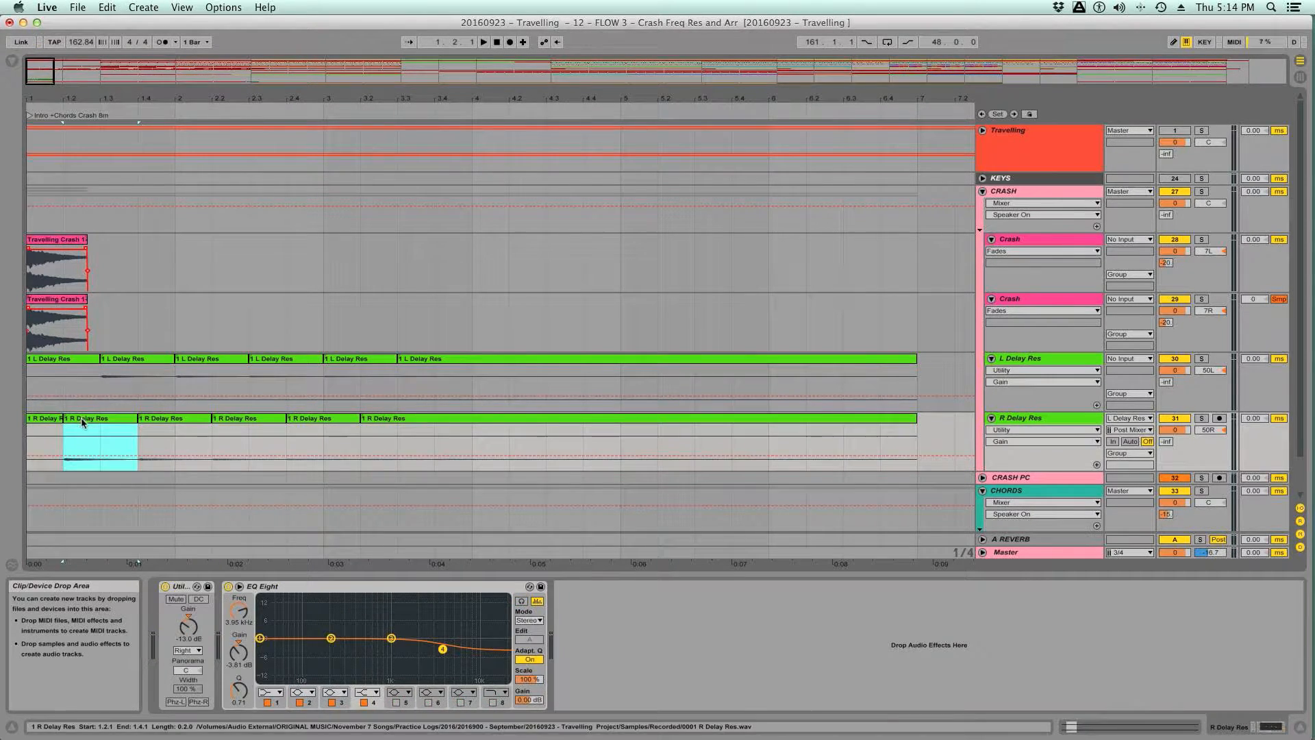
left_click(1010, 552)
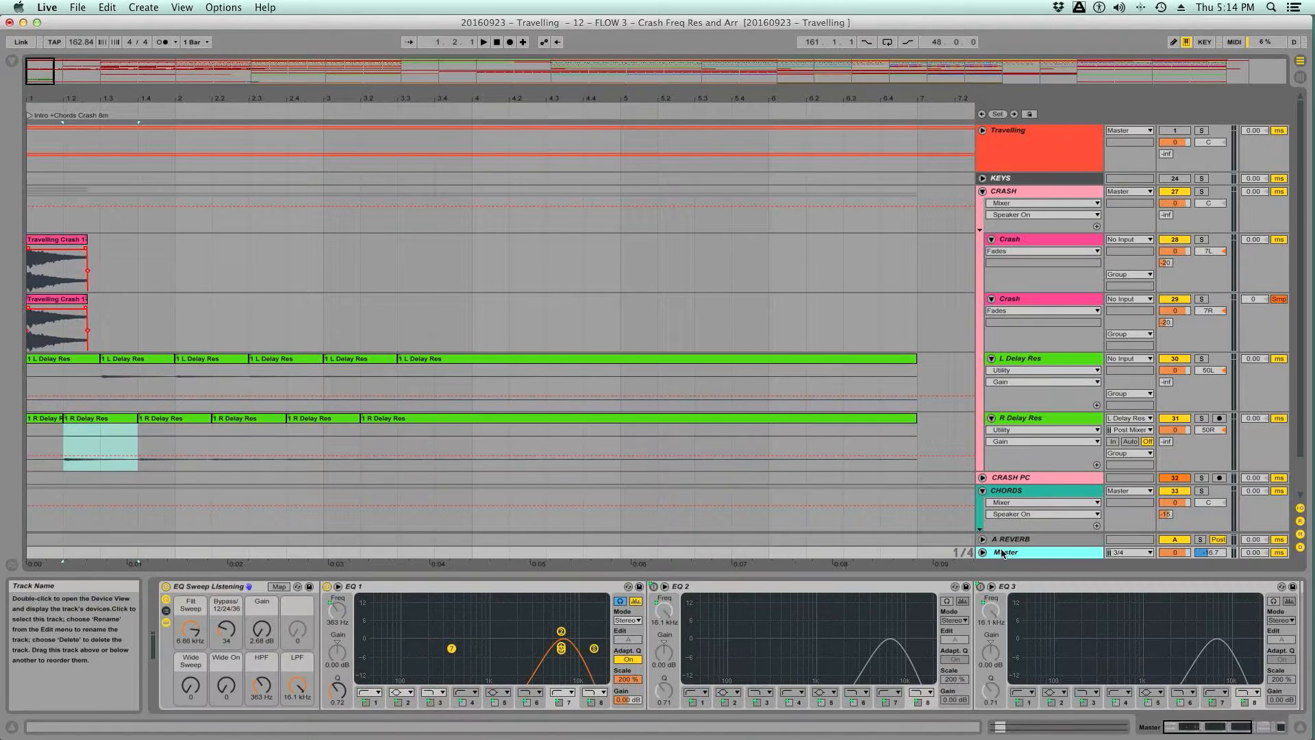
left_click(1203, 131)
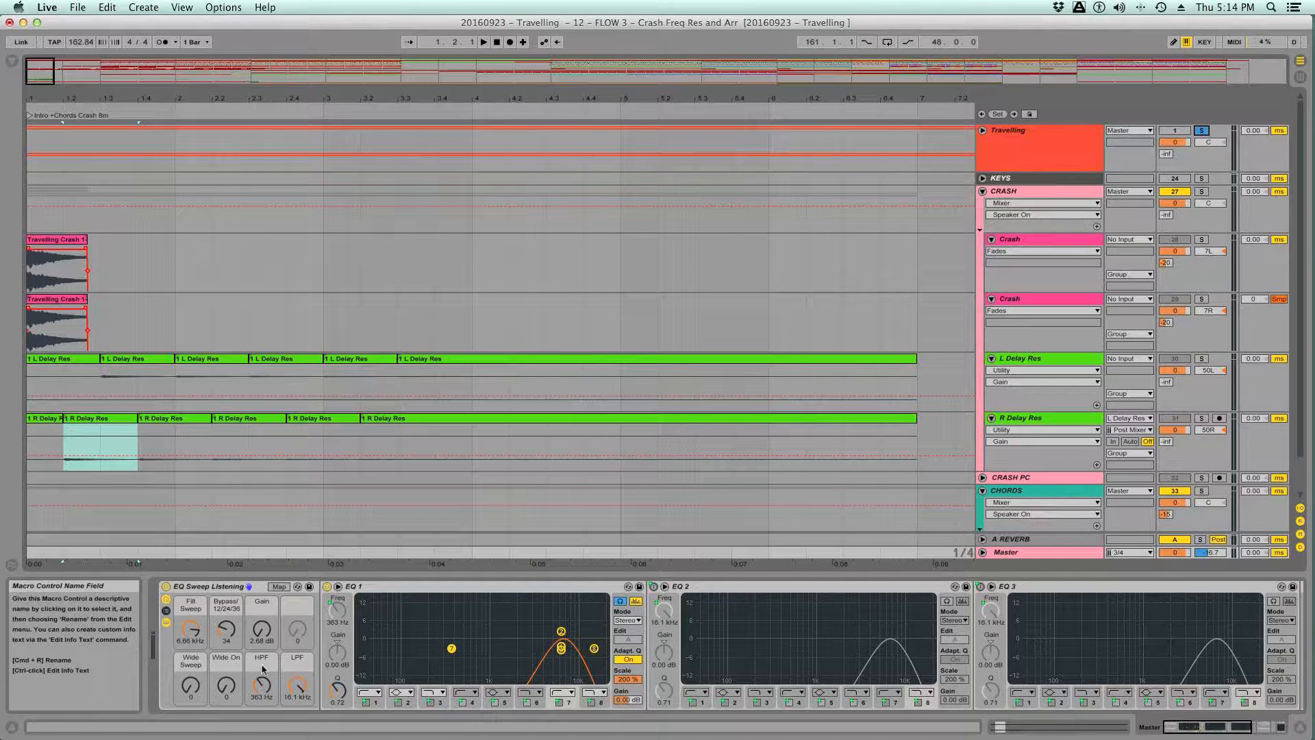
key("space")
left_click_drag(194, 631, 194, 673)
key("space")
key("space")
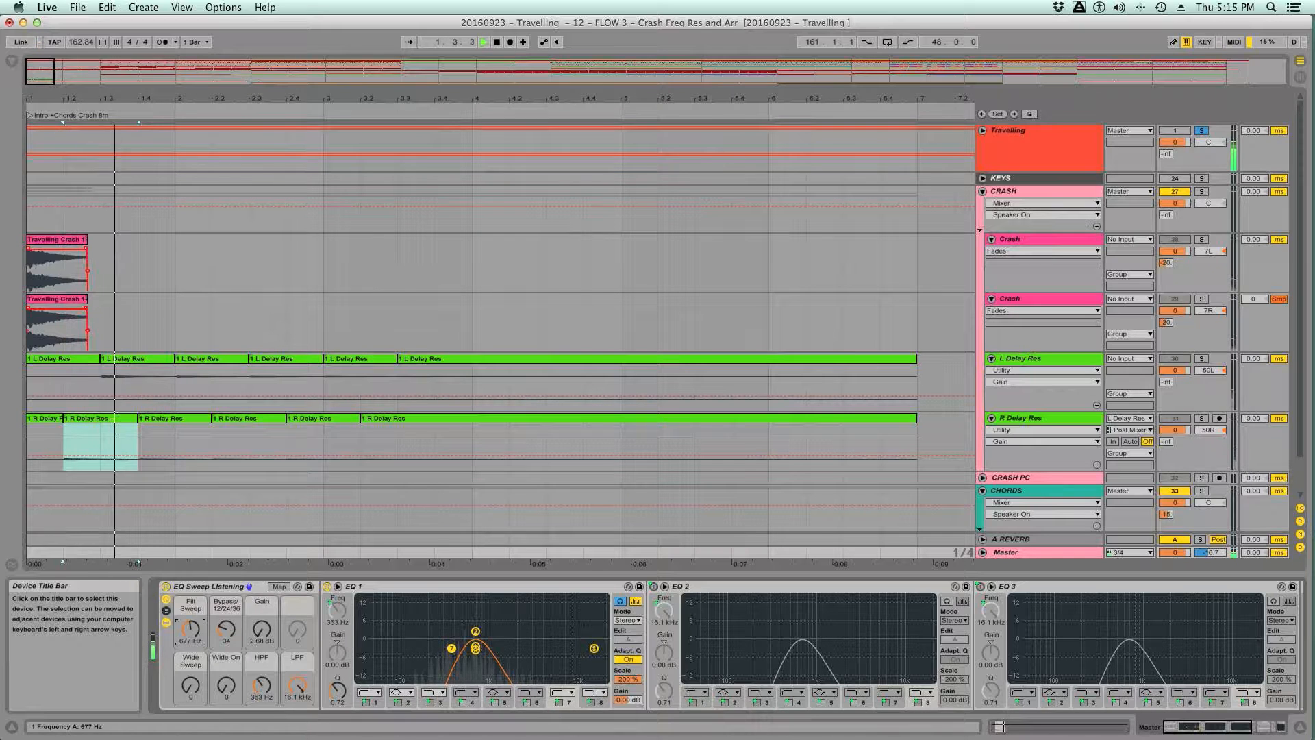
key("space")
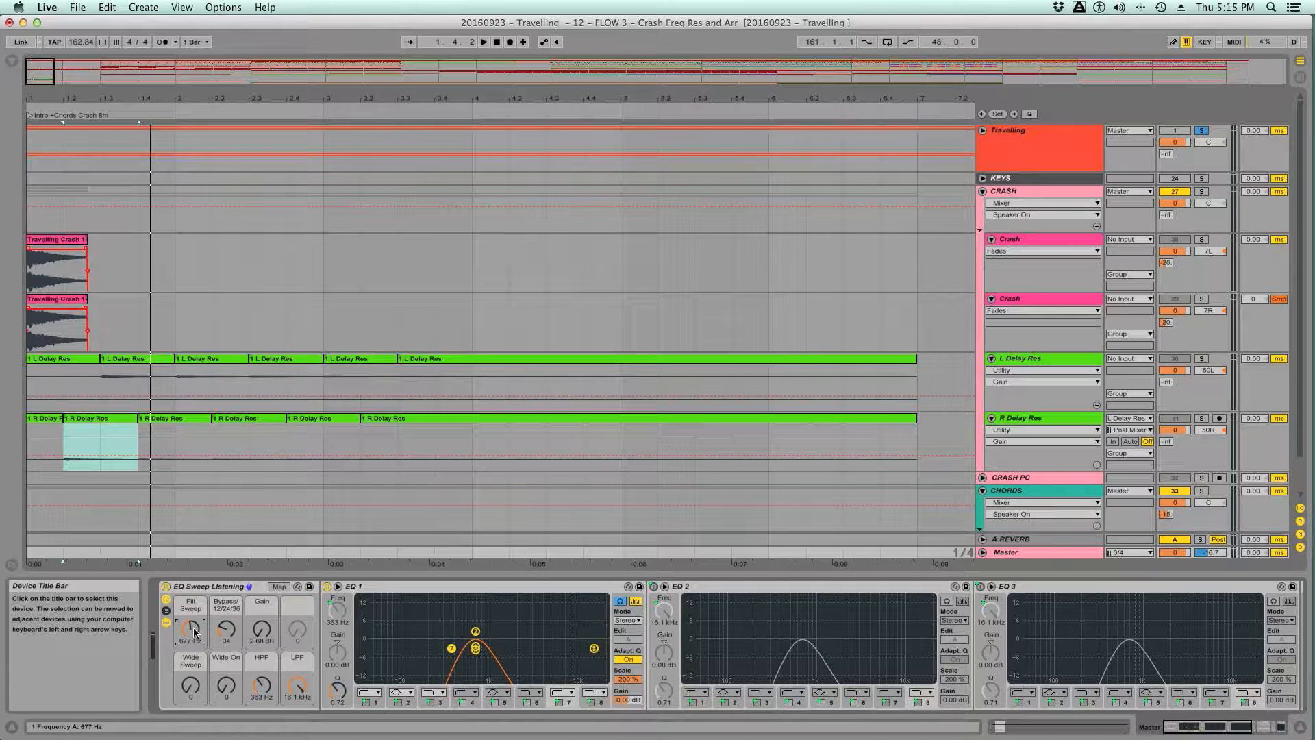
- Raise Filt Sweep to 1.14 kHz and replay the reference's opening repeatedly in that band, then stop playback
key("space")
key("space")
key("space")
left_click_drag(194, 633, 194, 622)
key("space")
key("space")
key("space")
key("space")
key("space")
key("space")
key("space")
key("space")
key("space")
key("space")
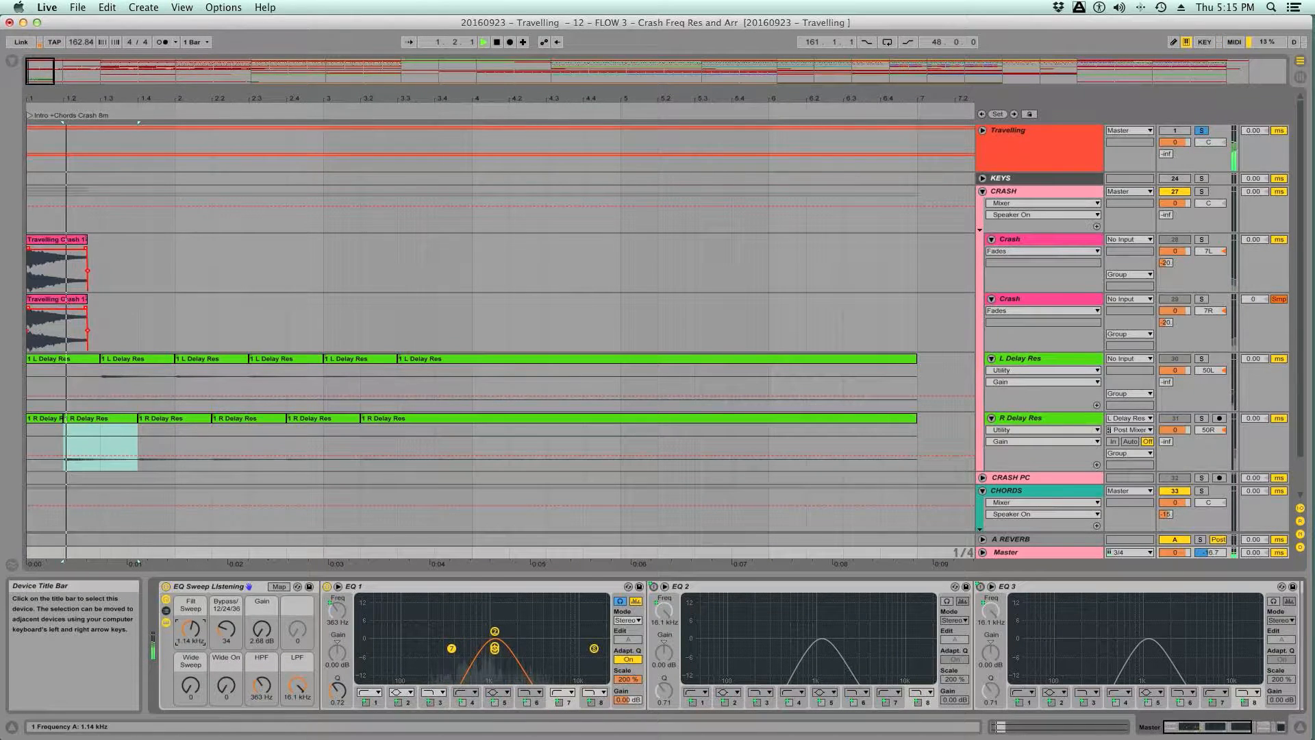
key("space")
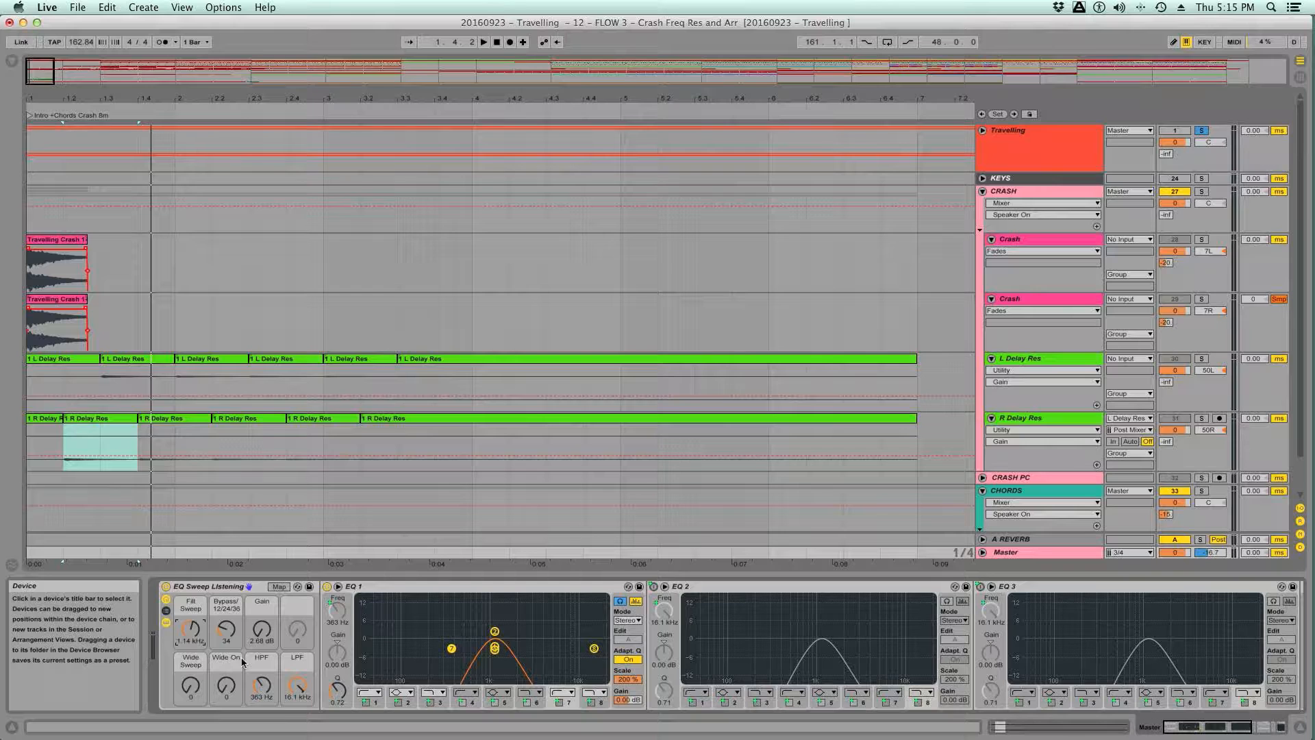
- On the L Delay Res track's EQ Eight, change band 1 to a low cut and set its frequency to 1.40 kHz
left_click(1025, 359)
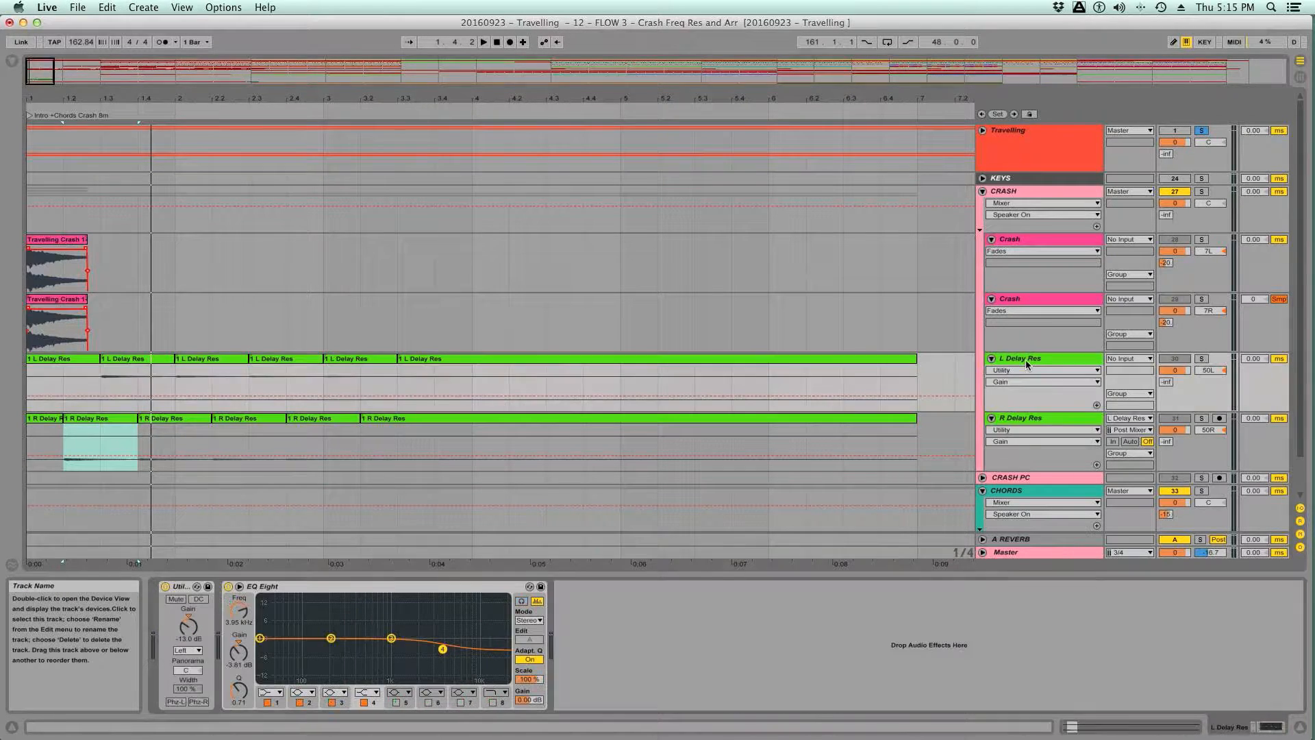
left_click(273, 693)
left_click(270, 615)
left_click(233, 624)
type("1400")
key("Return")
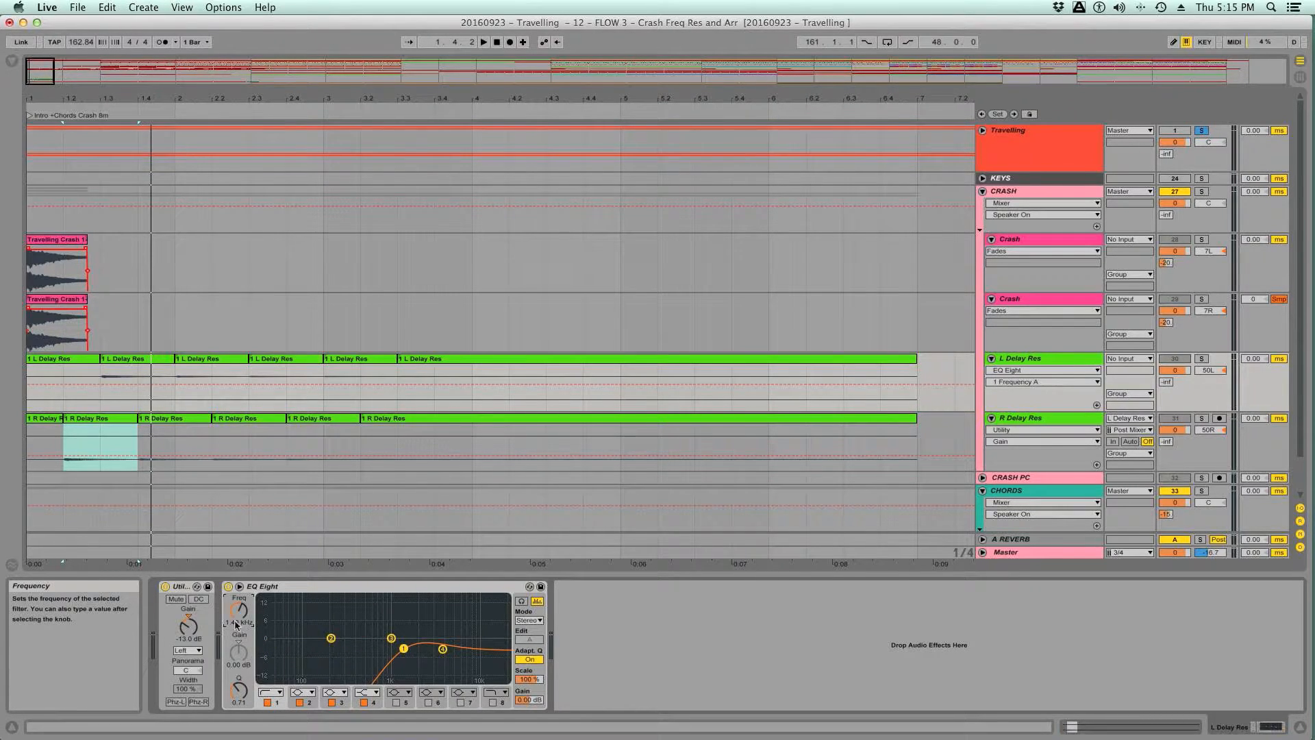
- Replace the R Delay Res track's EQ Eight with a copy of the one from L Delay Res, and save the set
left_click(477, 591)
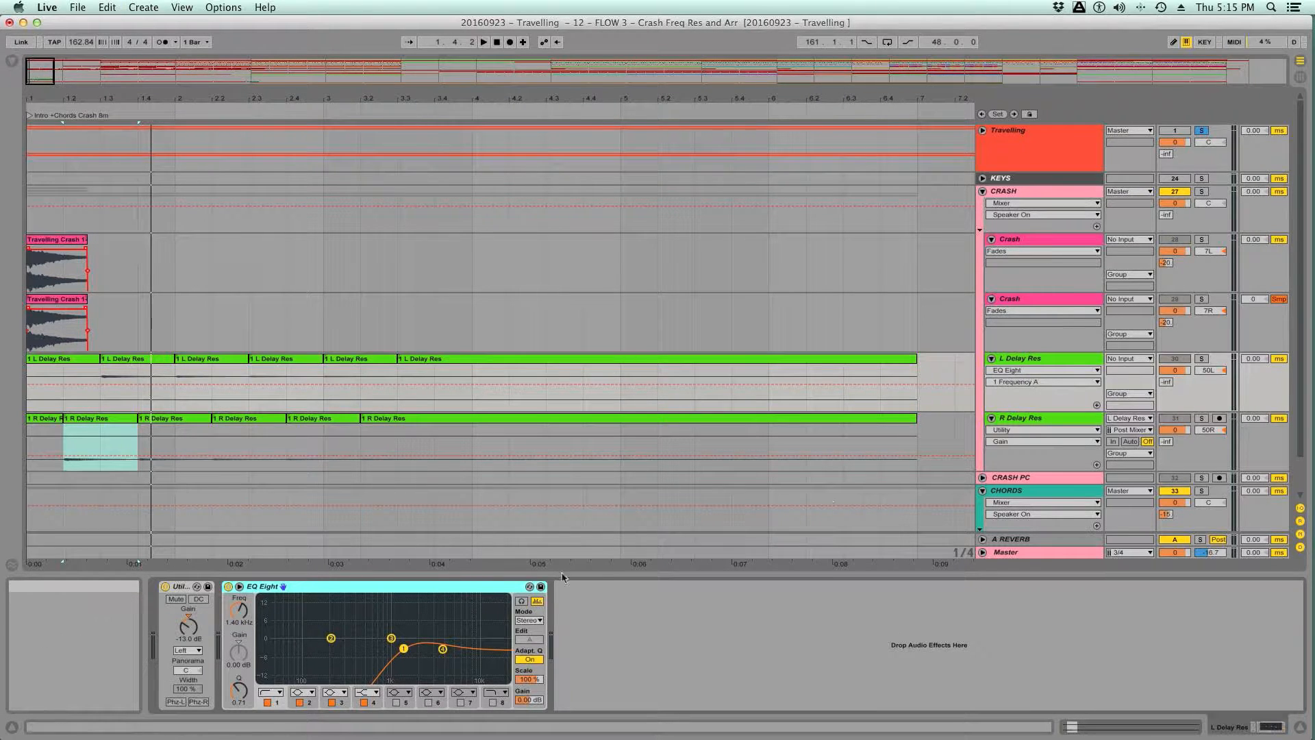
left_click(1056, 359)
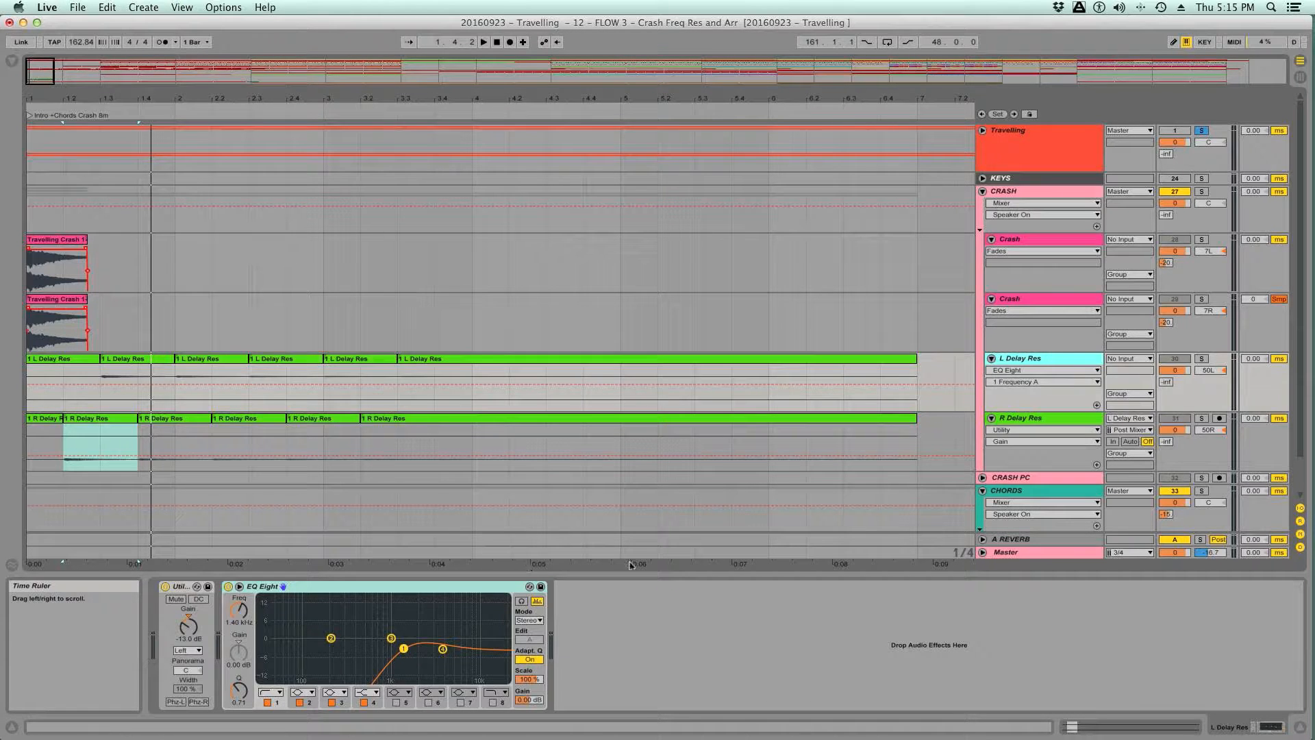
double_click(1025, 360)
double_click(1015, 419)
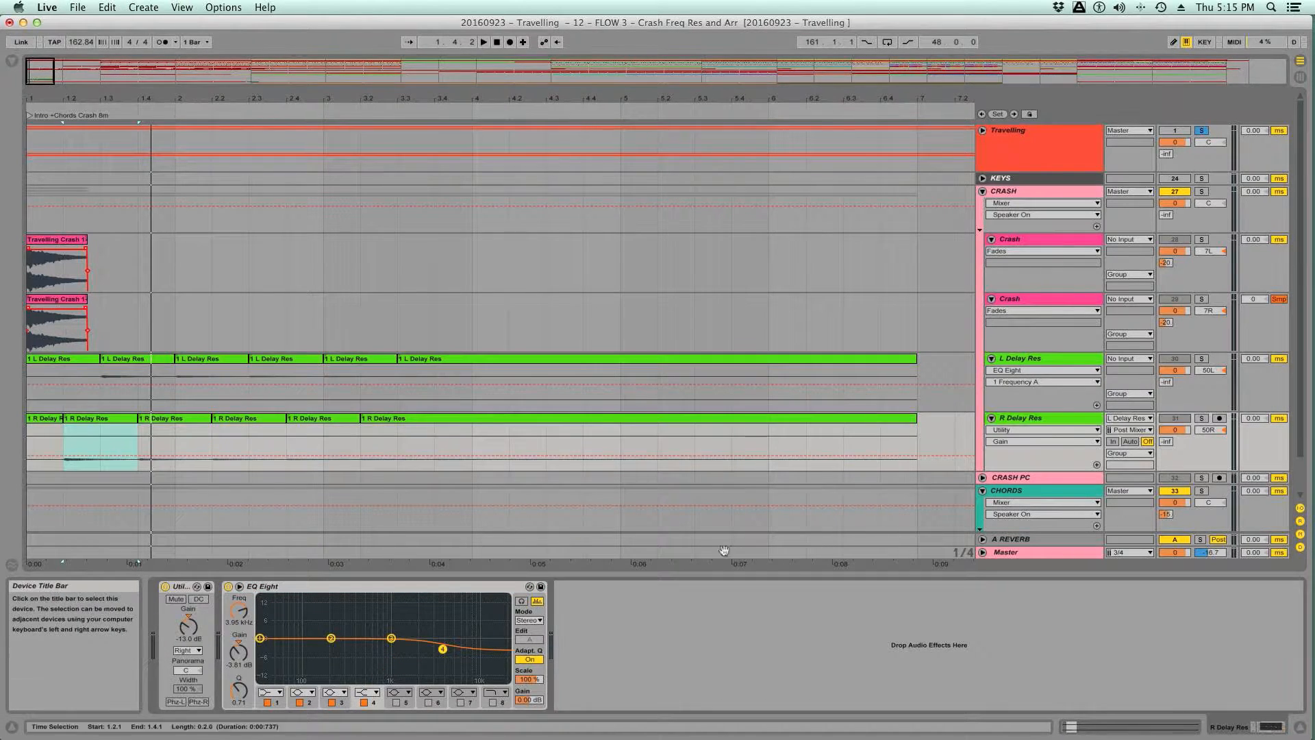
left_click(473, 588)
key("super+v")
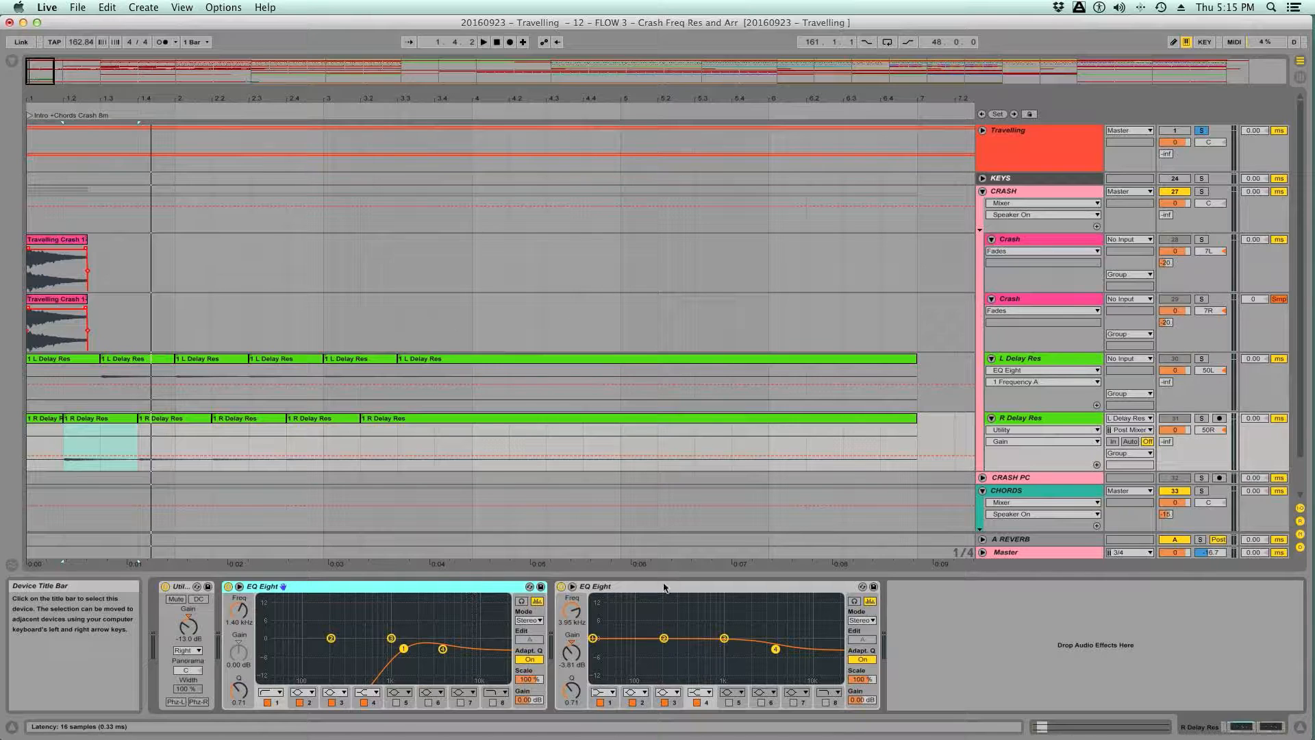
left_click(669, 587)
key("Delete")
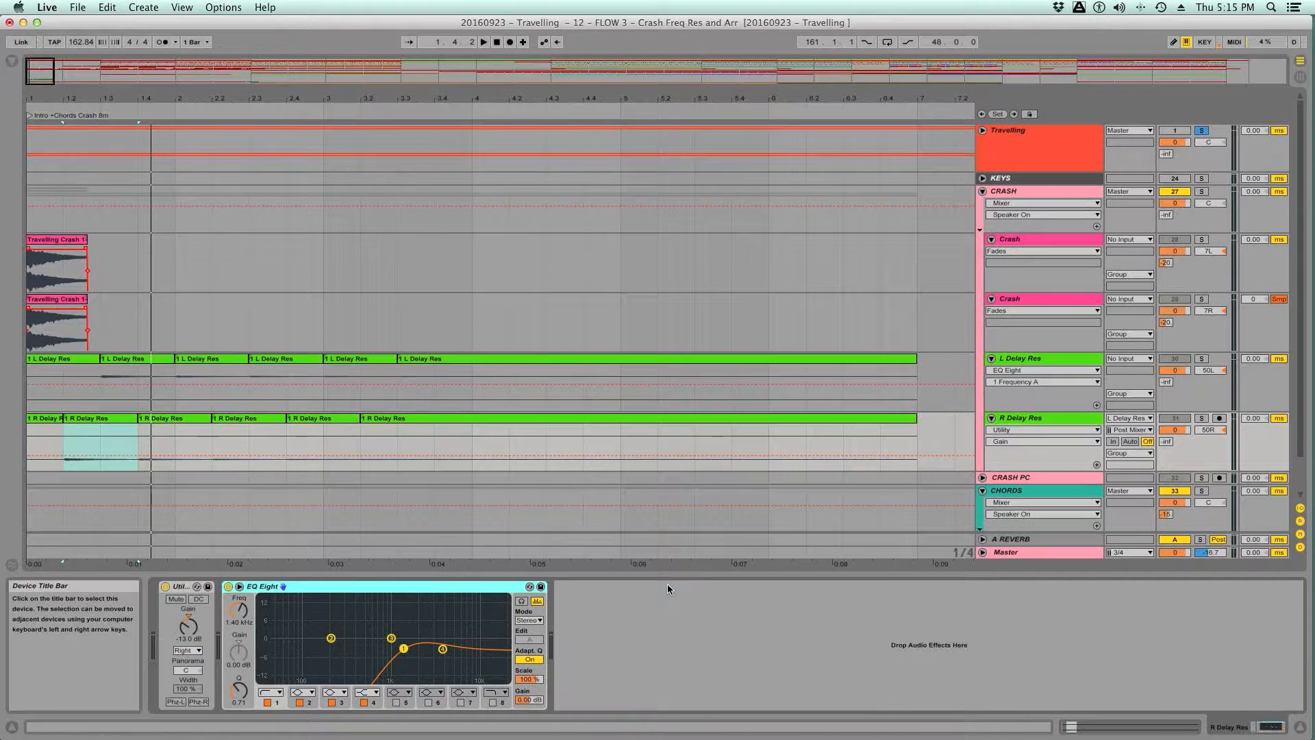
key("super+s")
- Play the Travelling reference from 1.2.1 while raising the Master rack's Filt Sweep to 16.1 kHz, then unsolo Travelling to hear the produced layers
left_click(1035, 364)
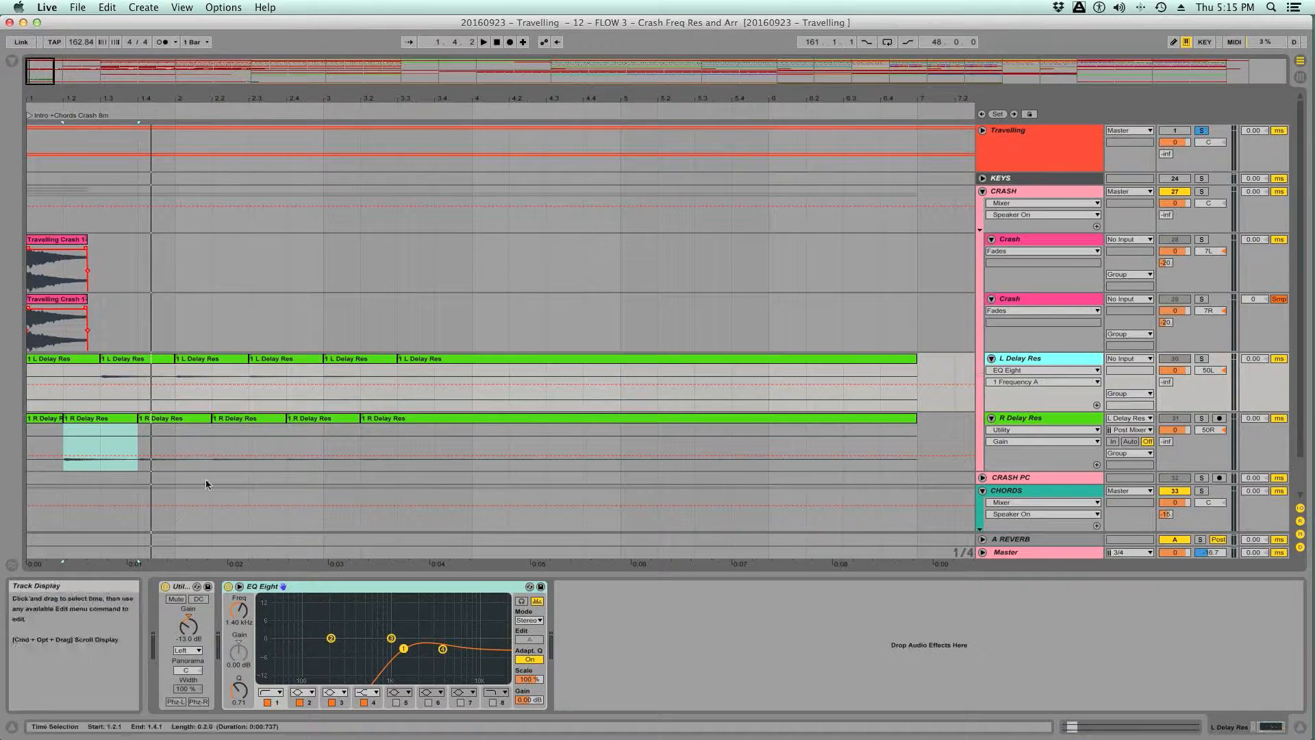
left_click(66, 548)
key("space")
left_click_drag(184, 628, 184, 540)
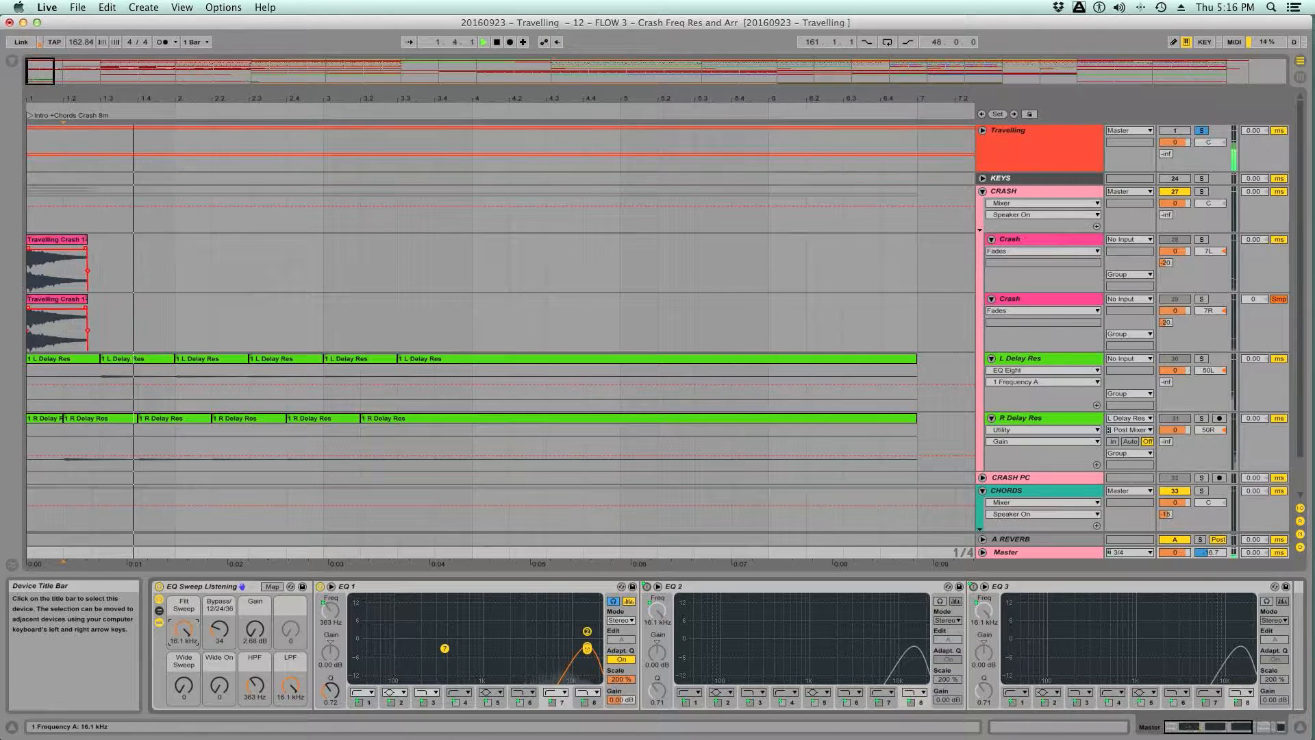
key("space")
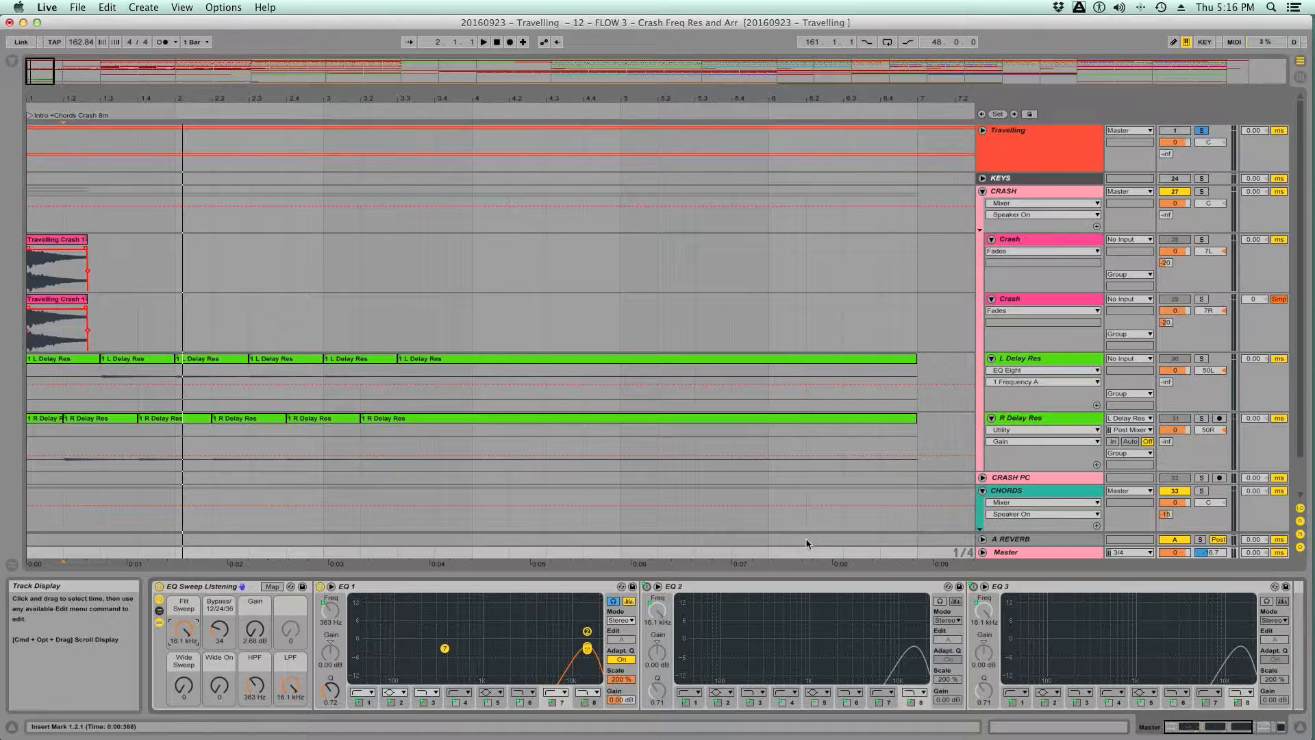
left_click(1201, 130)
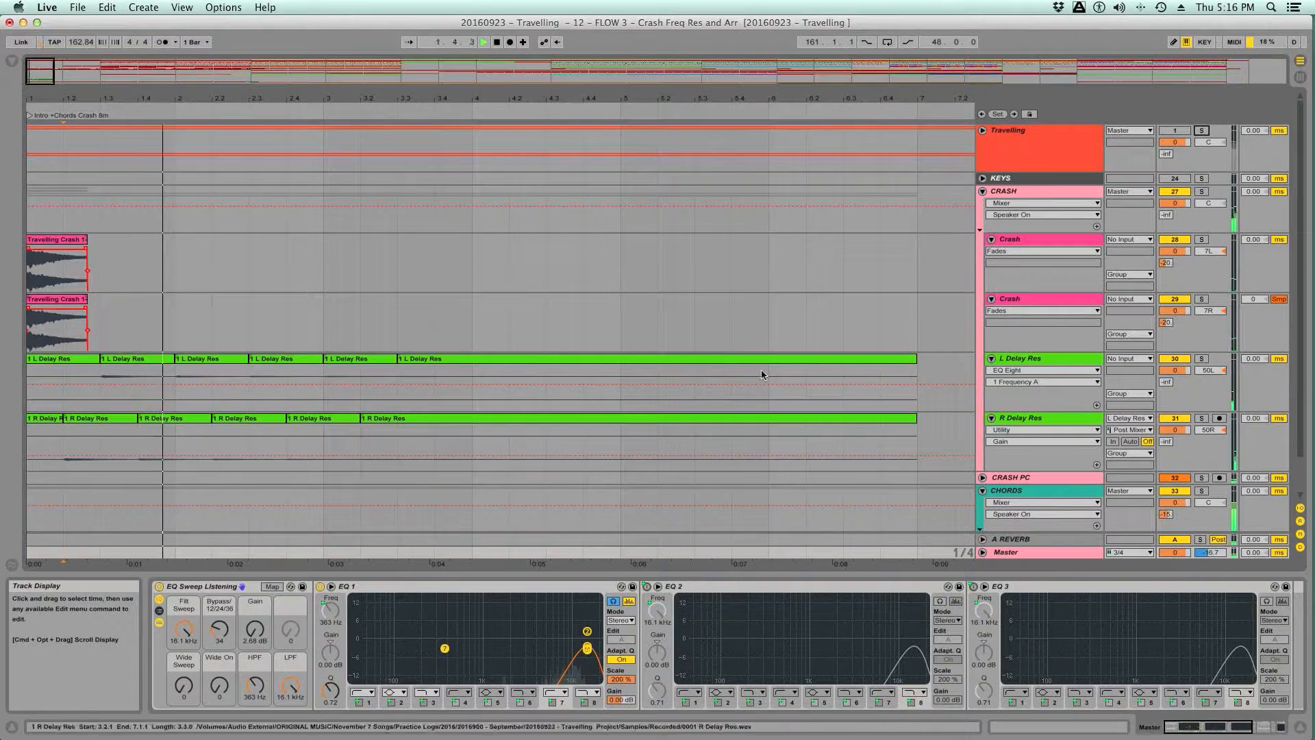
- Lower band 4 gain to -6.07 dB on the L Delay Res EQ Eight while replaying the produced layers
left_click(1029, 360)
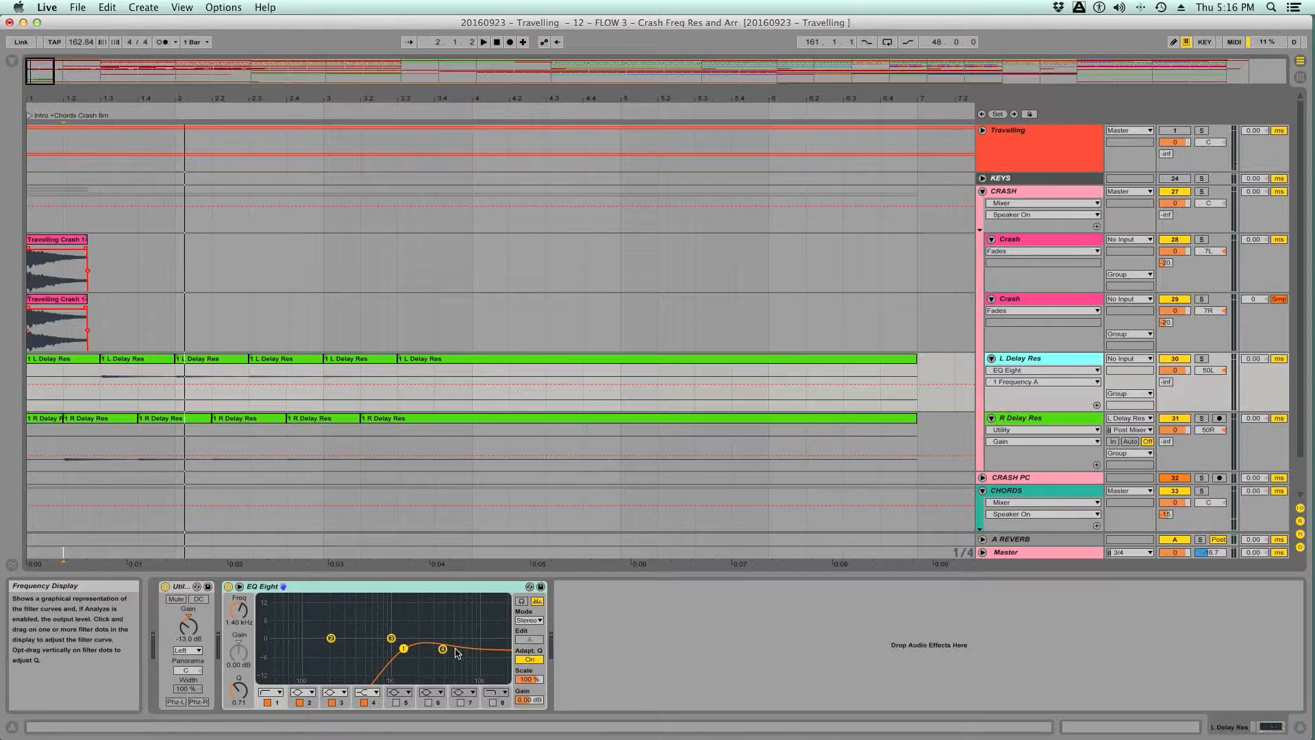
key("space")
key("space")
key("space")
left_click_drag(443, 650, 442, 655)
key("space")
key("space")
key("space")
key("space")
left_click(429, 590)
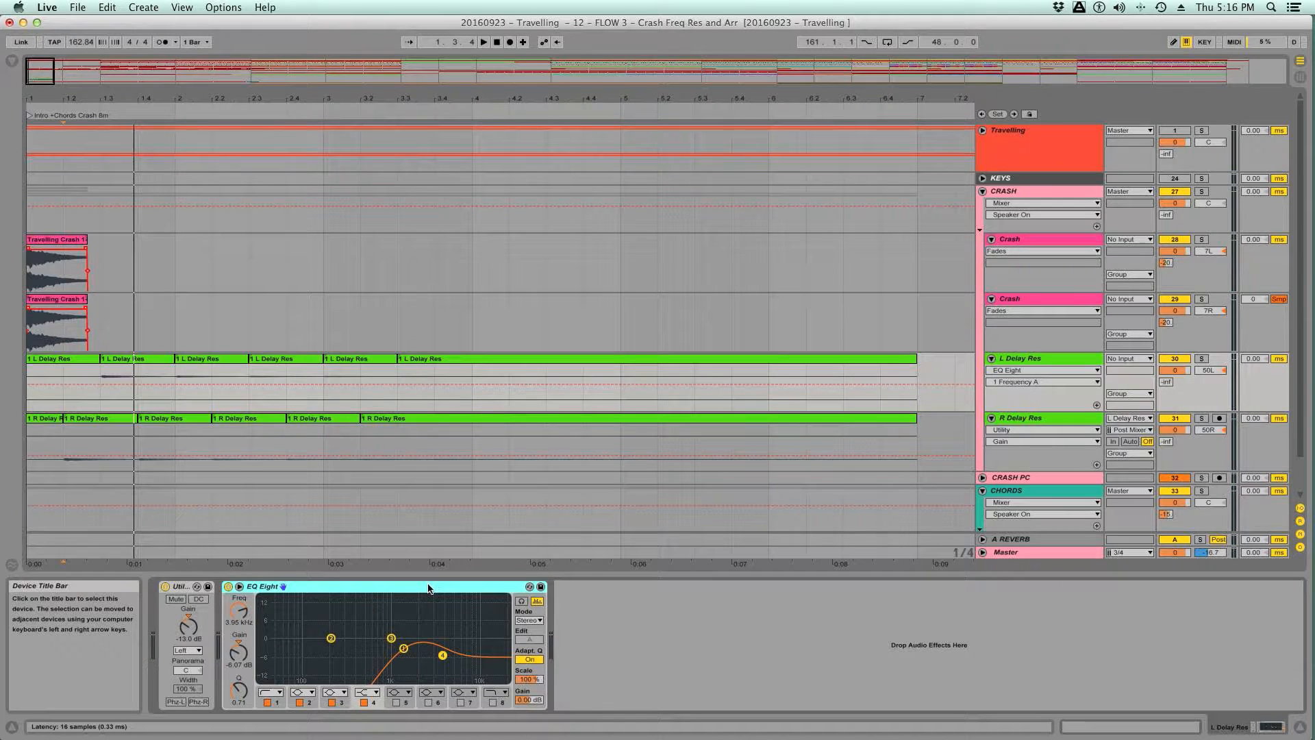
key("space")
key("space")
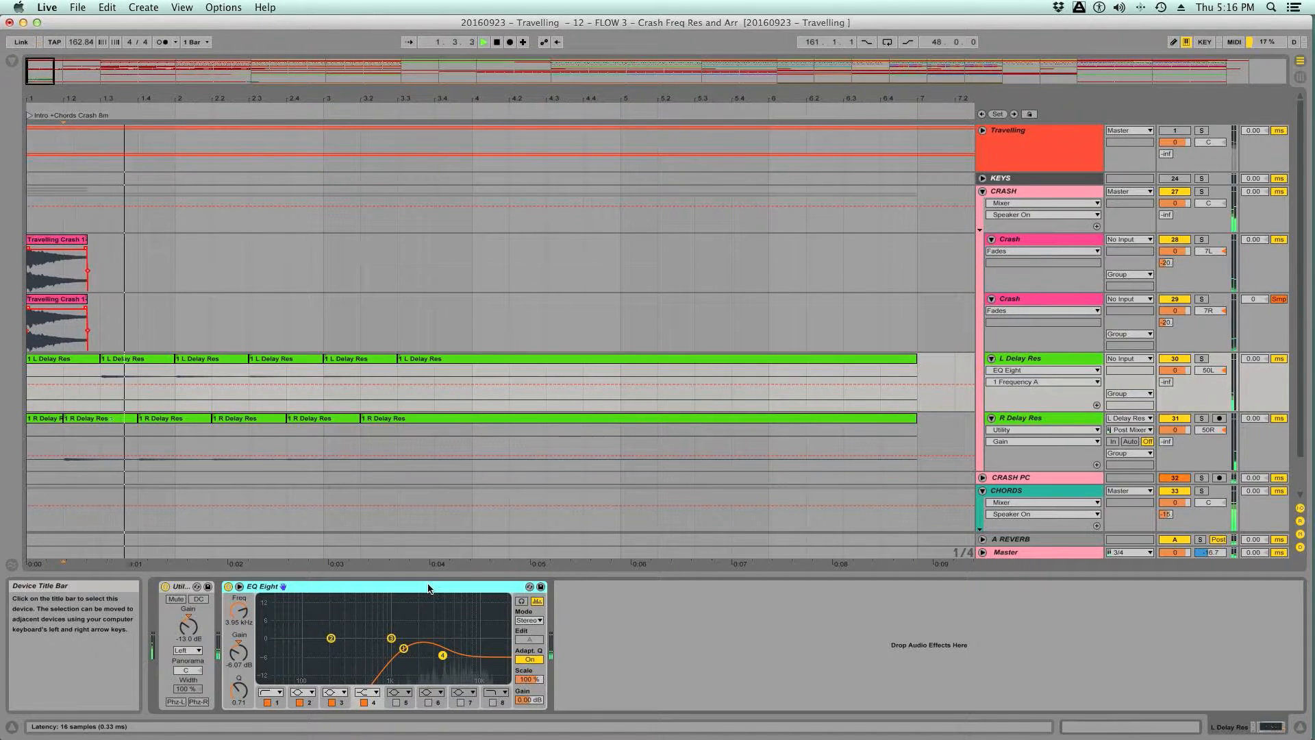
- Replay the passage from 1.2.1 and compare the produced layers with the reference by soloing and unsoloing the Travelling group
left_click(67, 383)
key("space")
key("space")
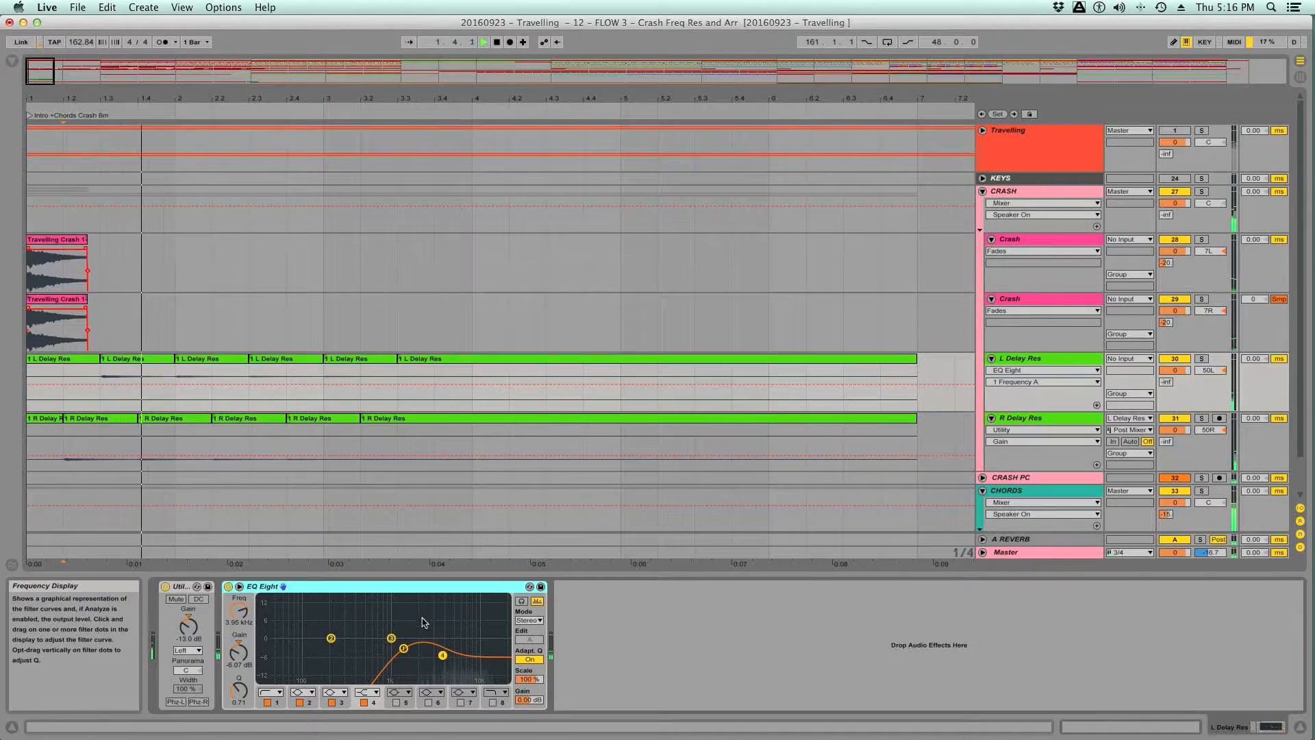
key("space")
key("space")
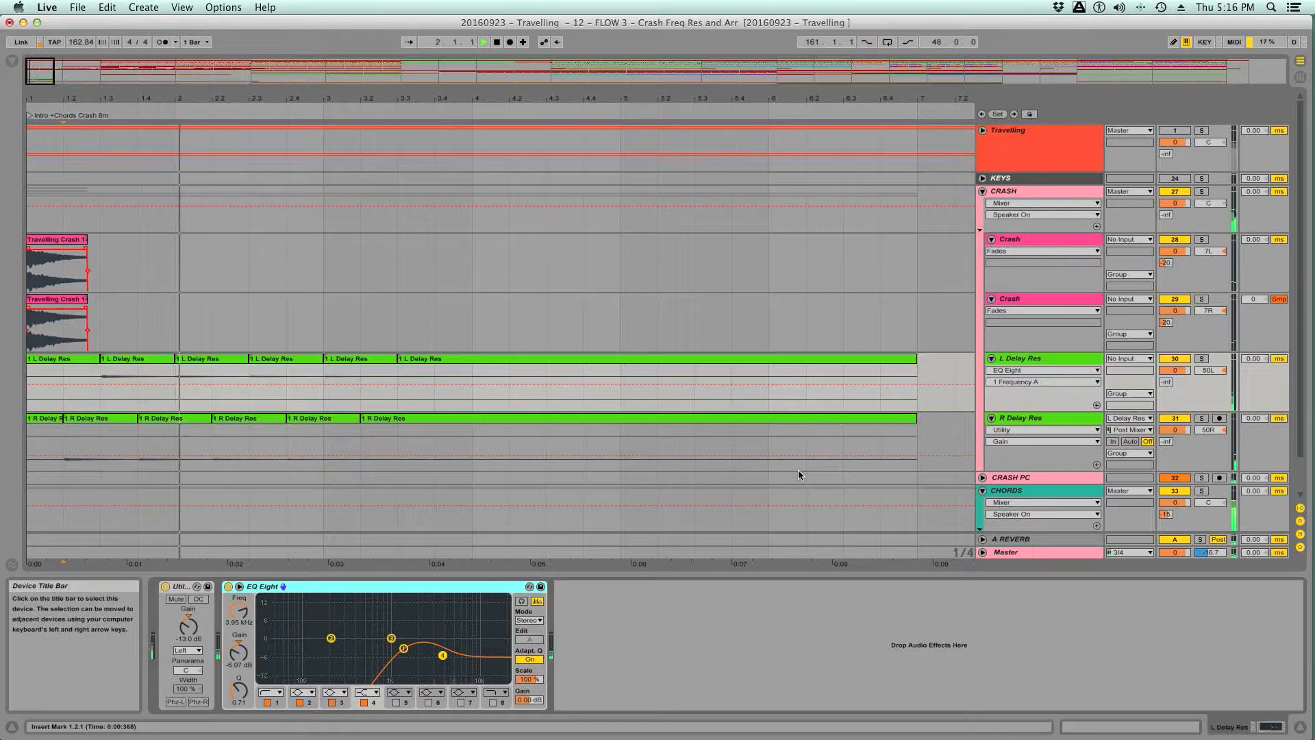
key("space")
left_click(1201, 131)
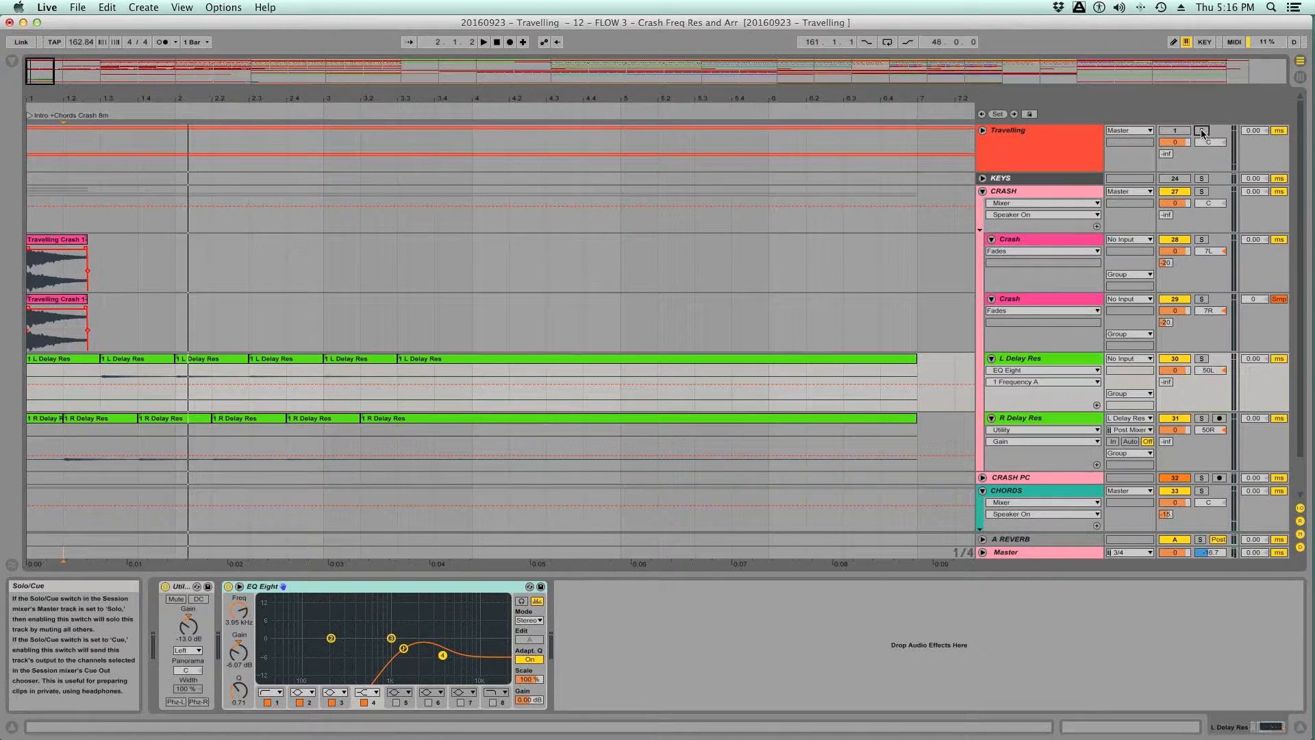
key("space")
left_click(1201, 130)
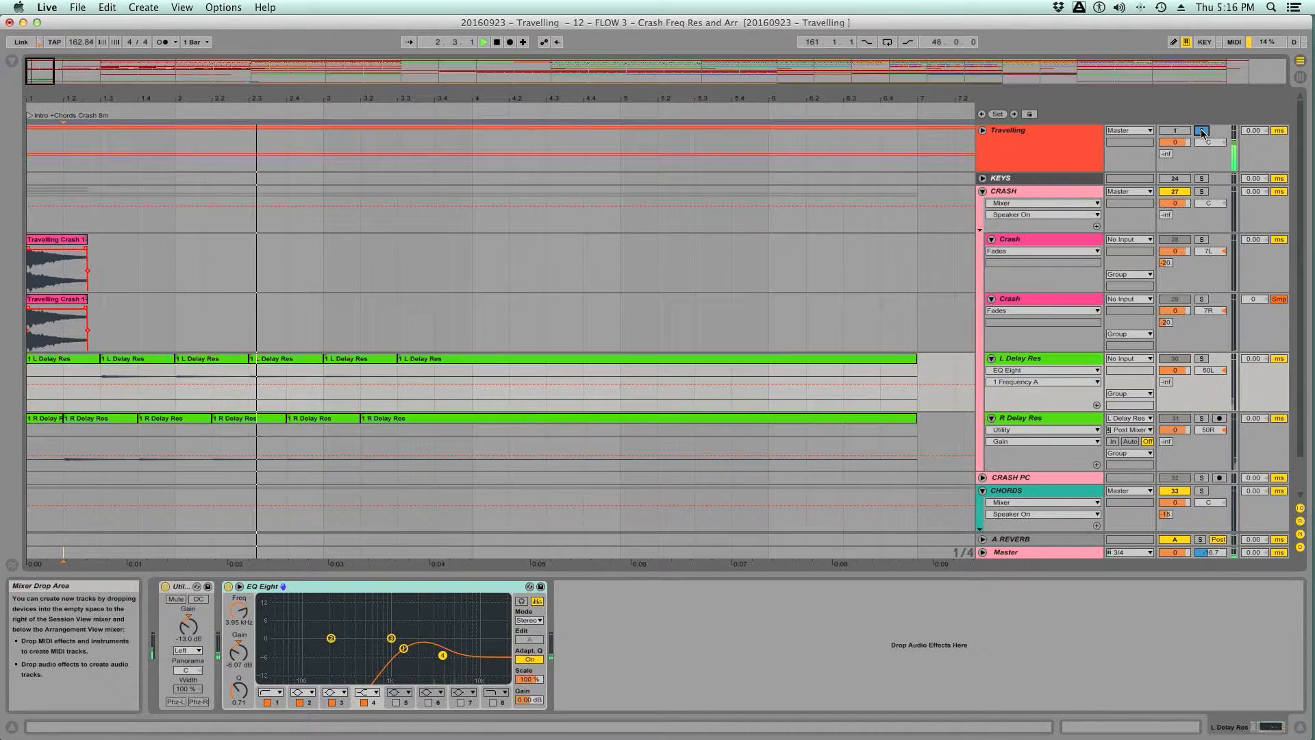
key("space")
key("space")
key("space")
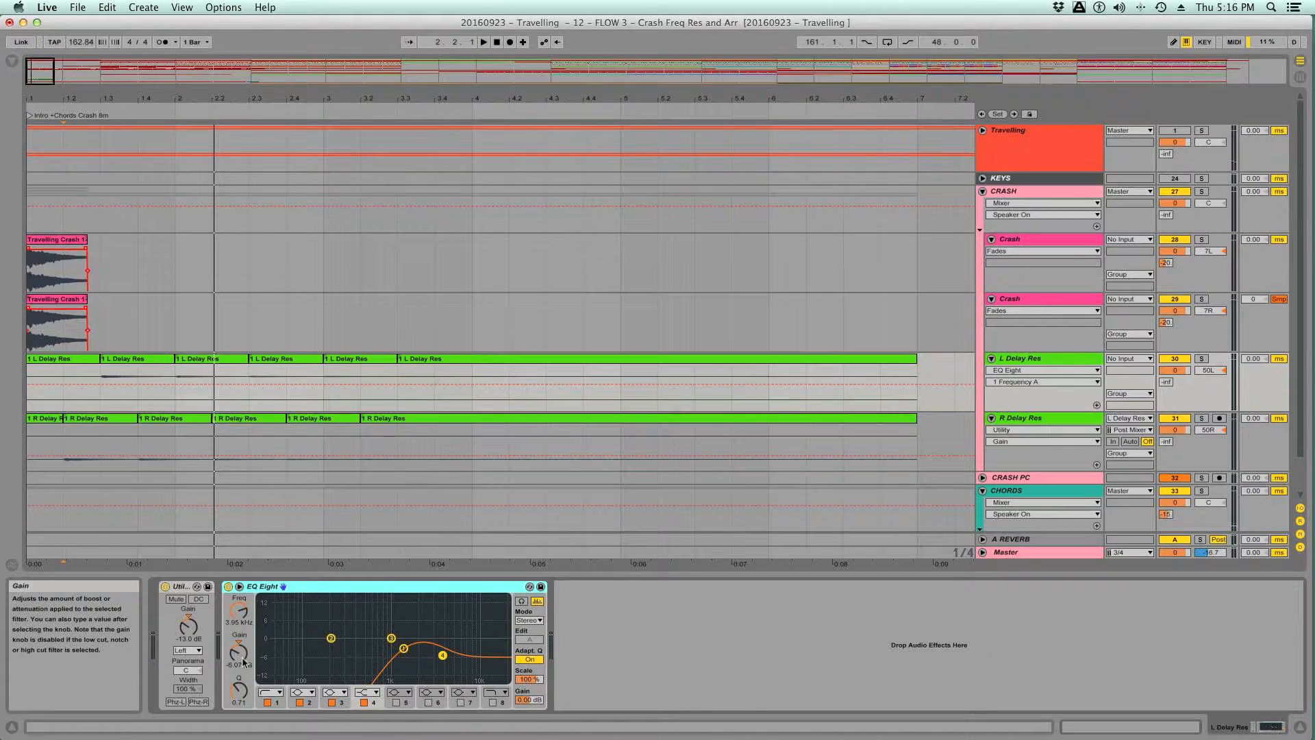
- Set band 4 gain on the L Delay Res EQ Eight to -5.24 dB while replaying the produced layers, then stop playback
key("space")
left_click_drag(240, 659, 240, 654)
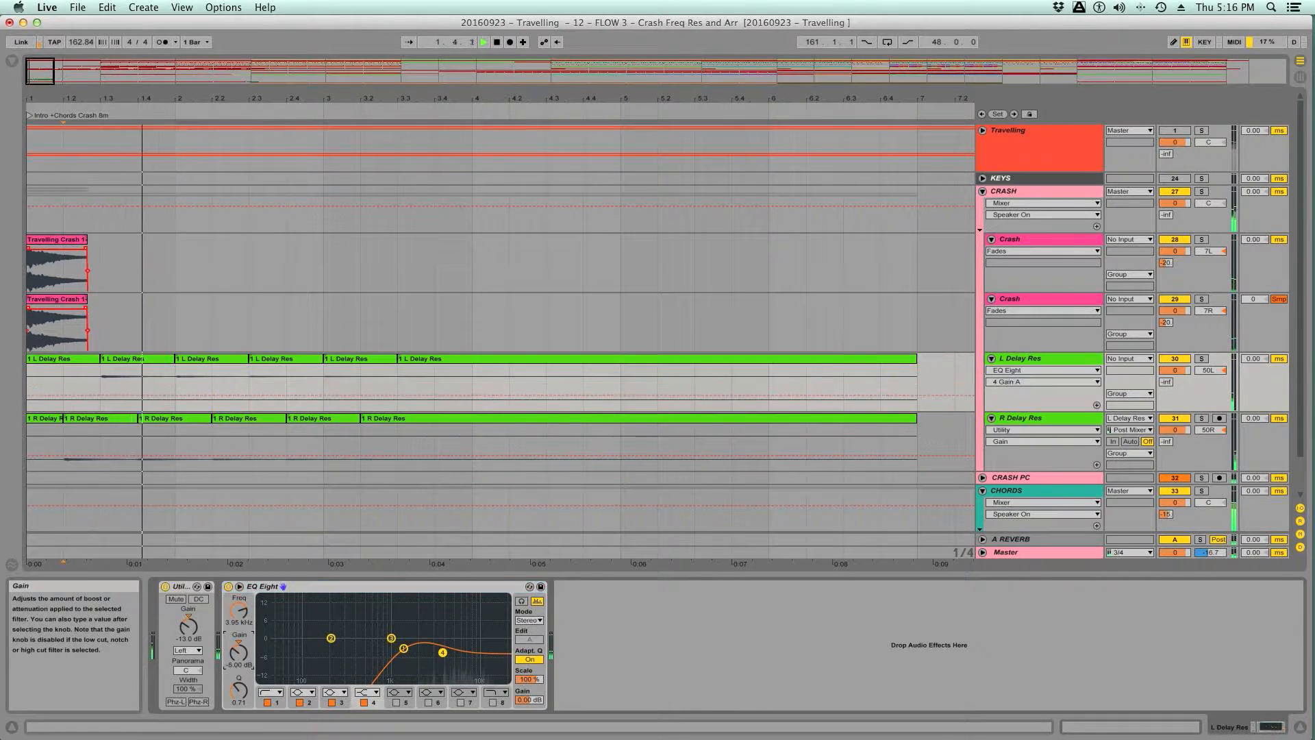
left_click(341, 593)
key("space")
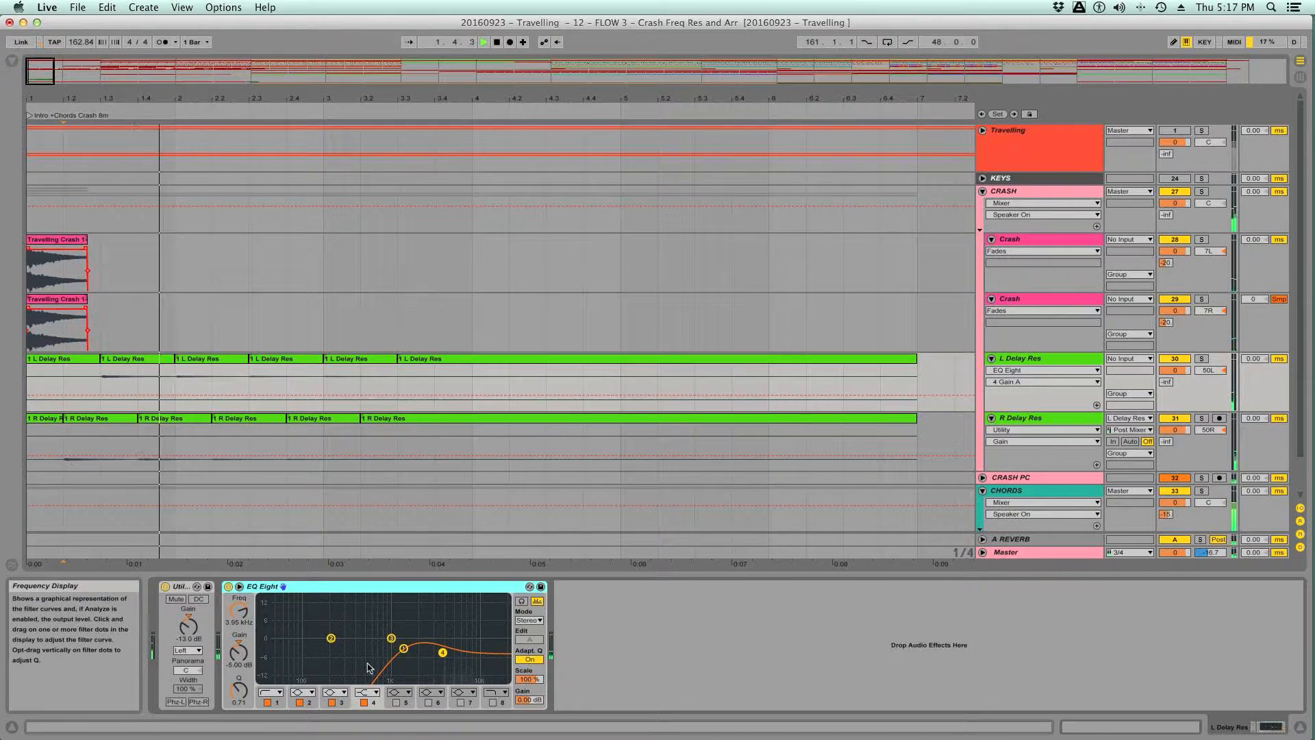
key("space")
key("space")
left_click_drag(239, 660, 240, 663)
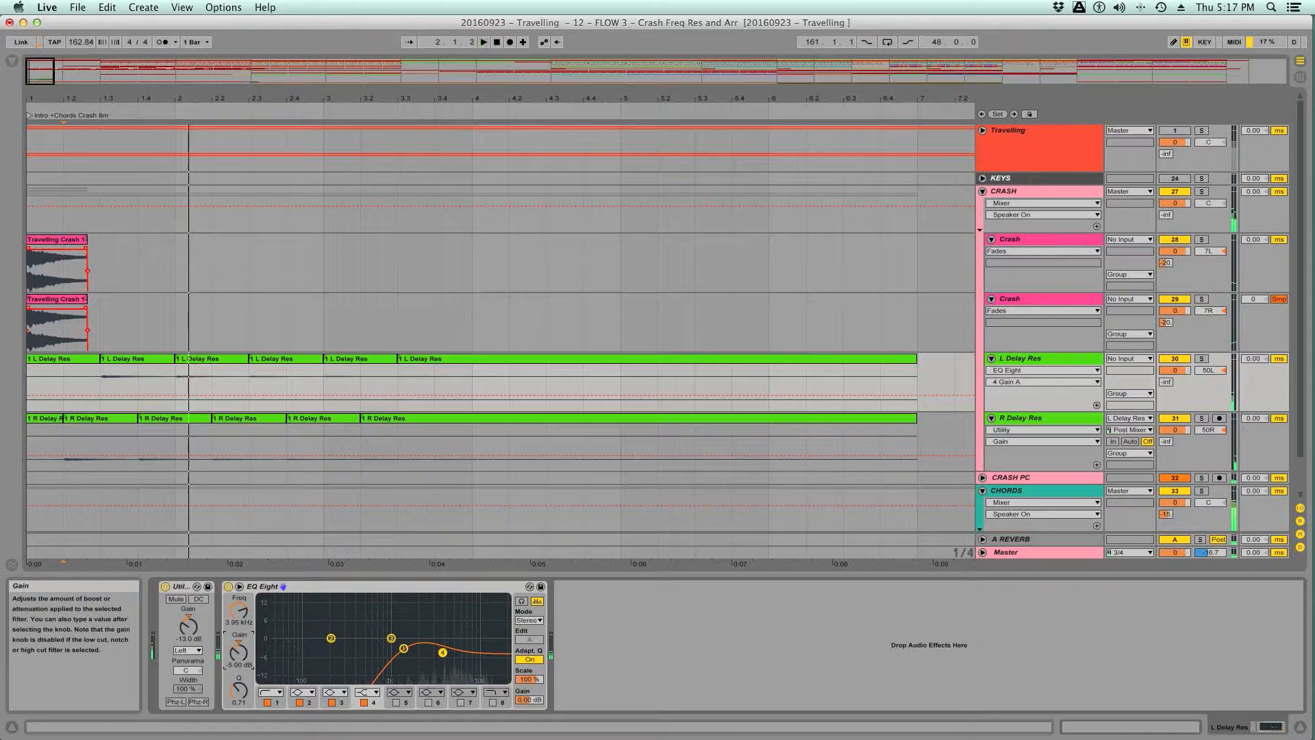
key("space")
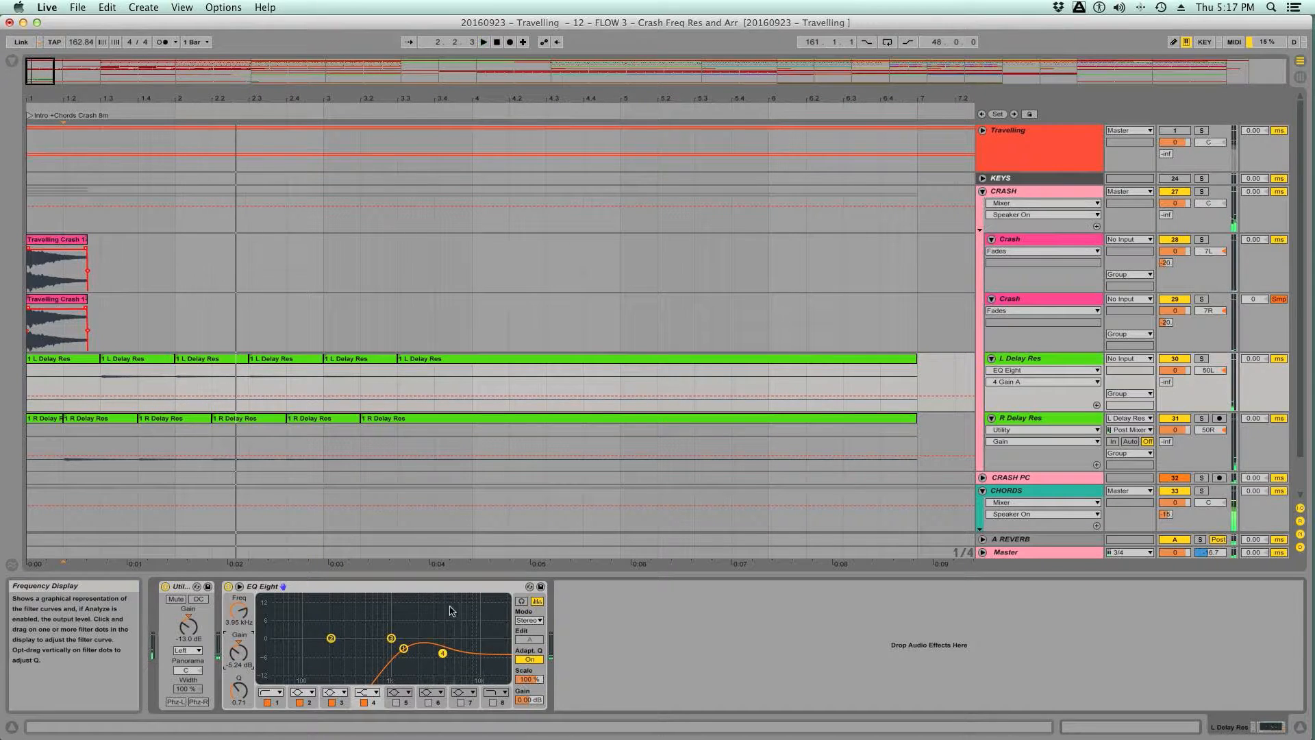
- Copy the adjusted EQ Eight from L Delay Res to R Delay Res, delete the old one there, and save the set
left_click(446, 592)
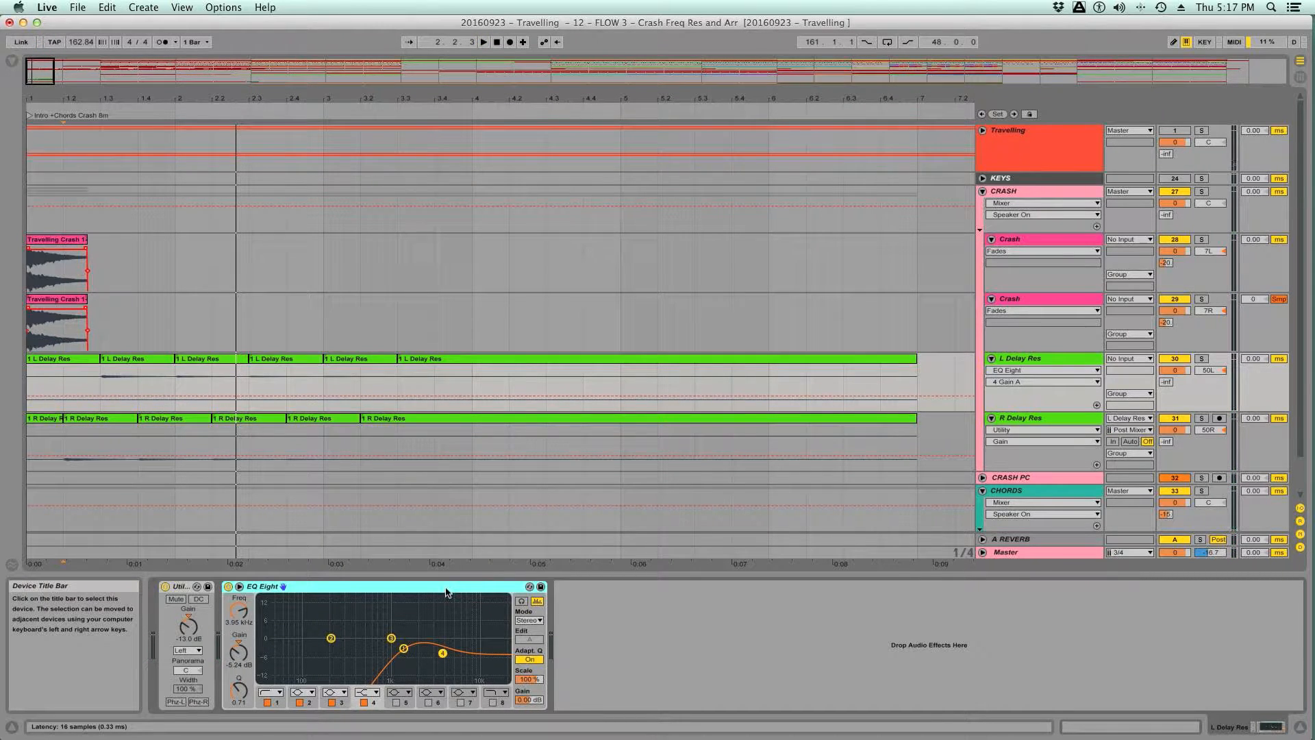
left_click(1044, 422)
key("super+d")
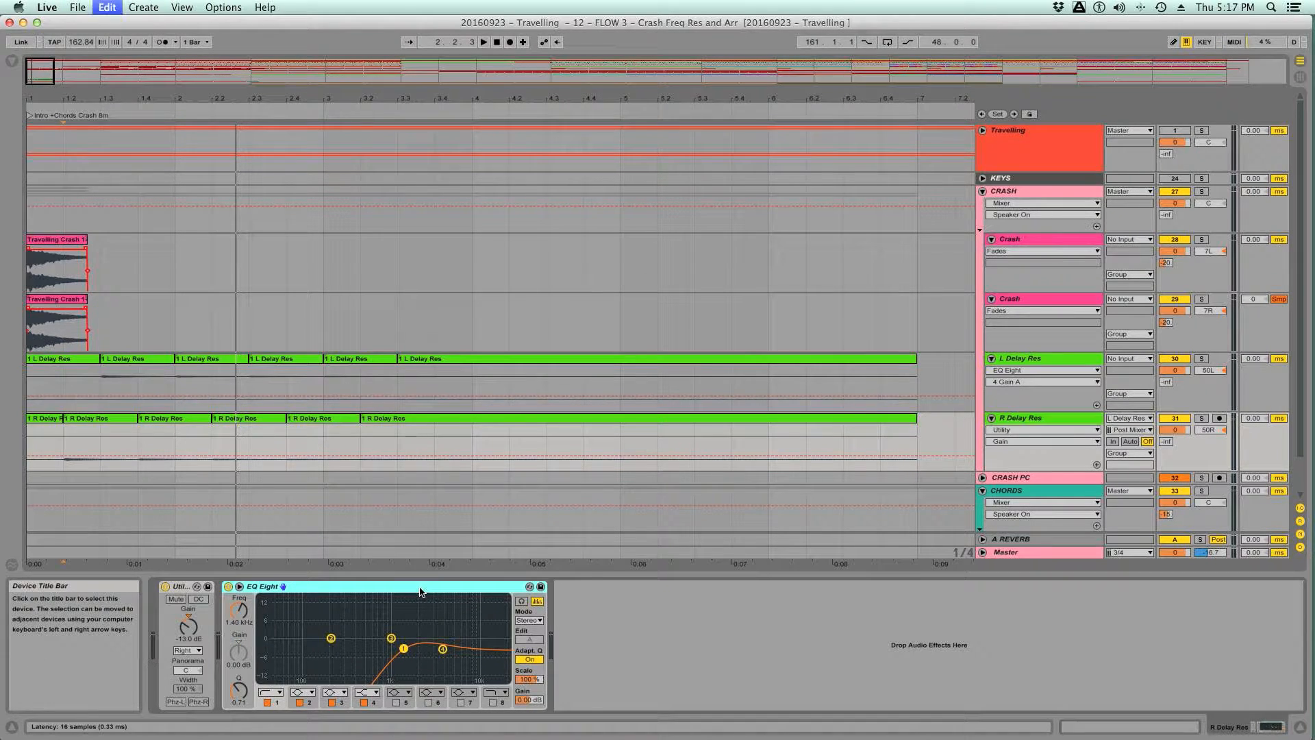
left_click(706, 591)
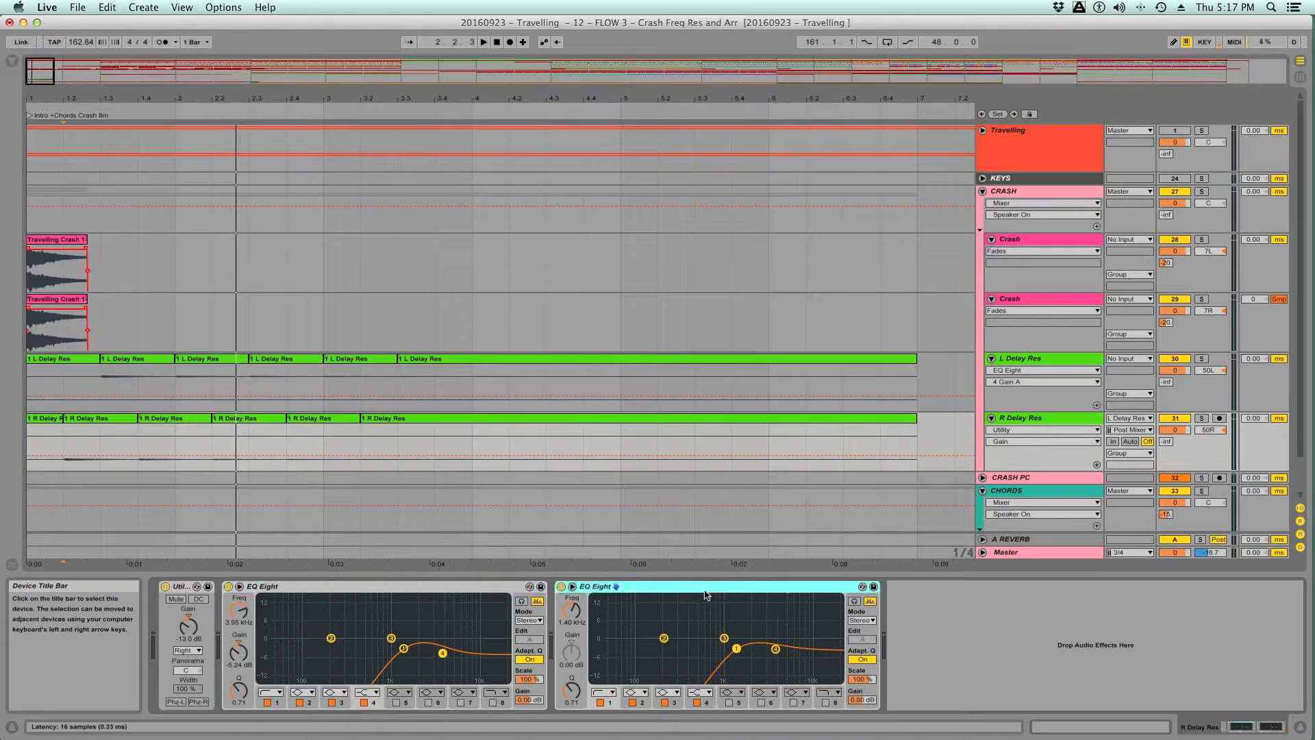
key("Delete")
key("super+s")
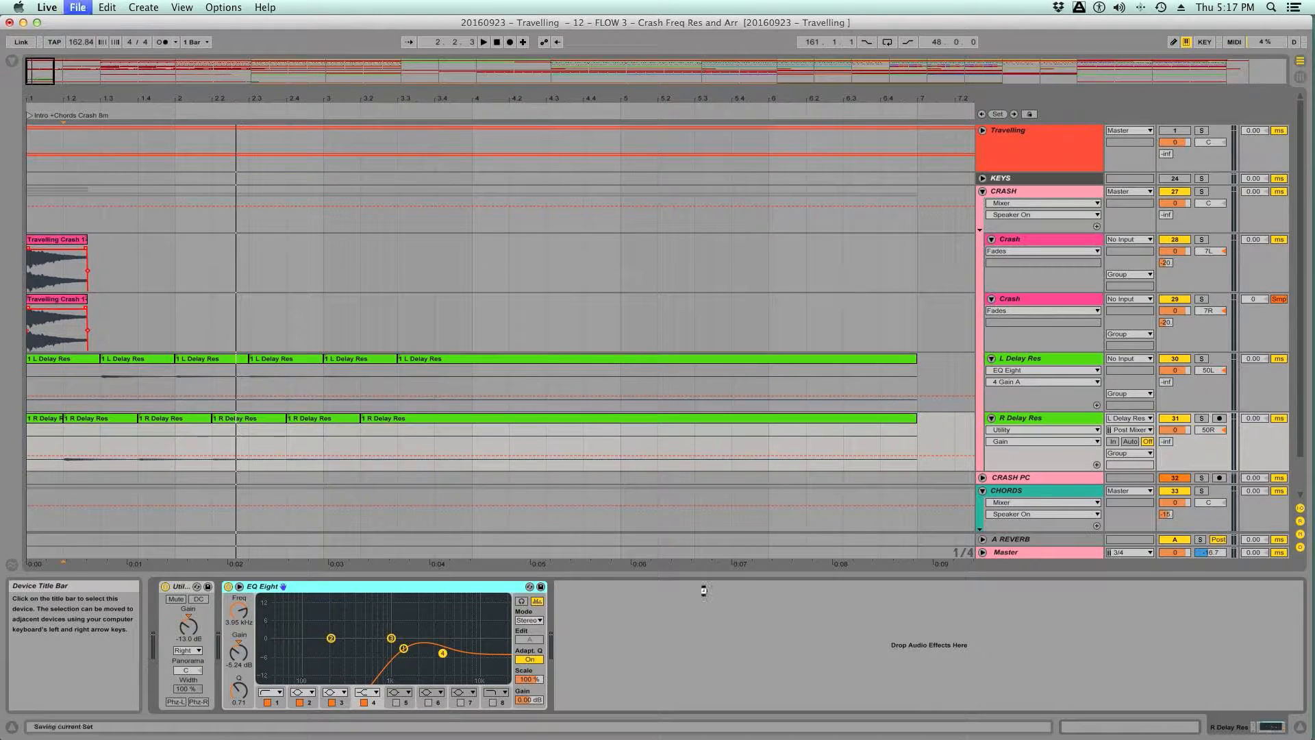
- Solo Travelling, lower the Master rack's Filt Sweep to 3.76 kHz during playback, then unsolo it to compare the produced layers in that band
left_click(1202, 130)
left_click(75, 547)
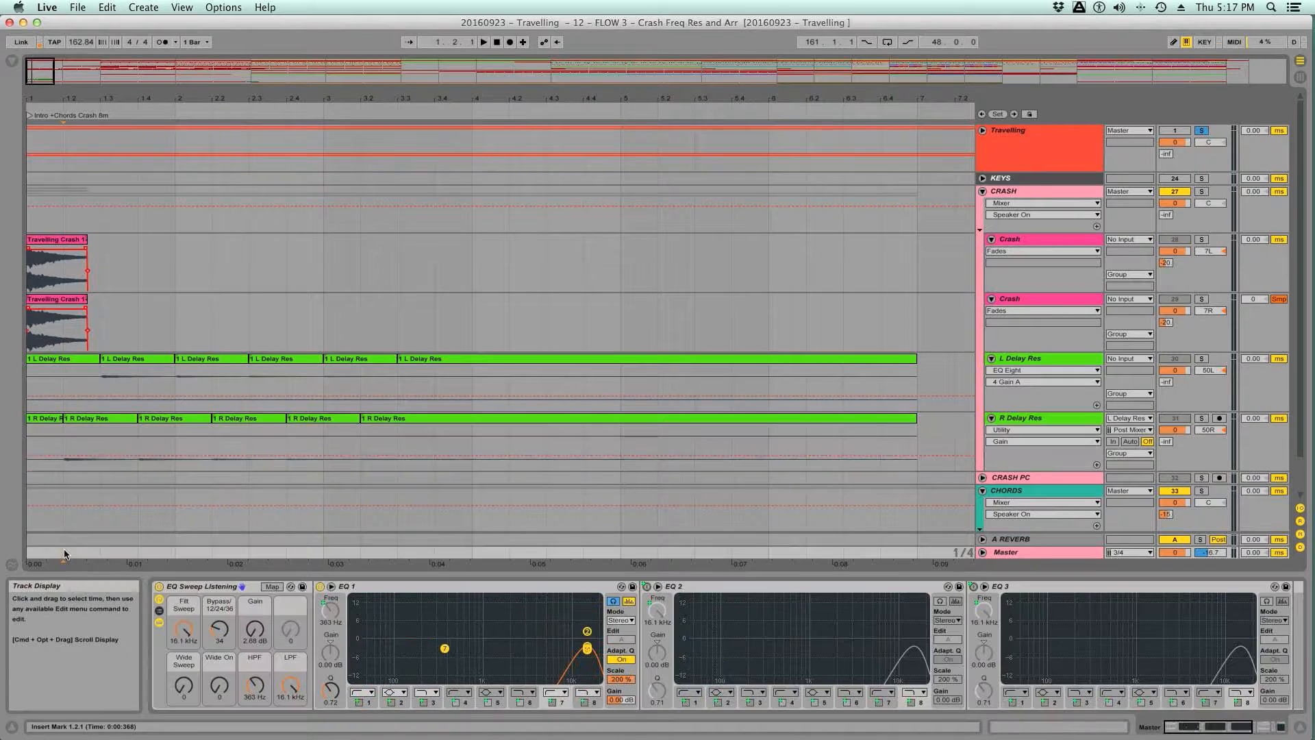
key("space")
mouse_move(185, 631)
left_mouse_down()
mouse_move(186, 688)
mouse_move(186, 669)
left_mouse_up()
key("space")
key("space")
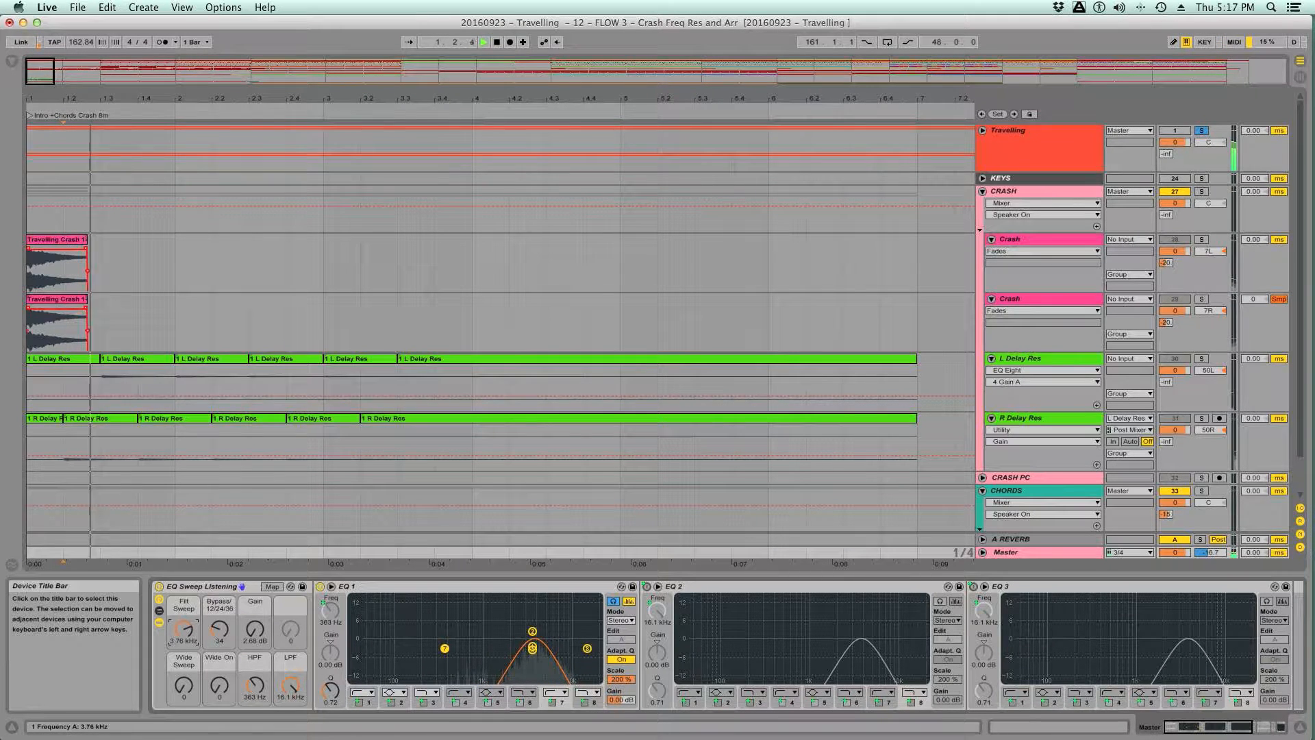
left_click(1201, 130)
key("space")
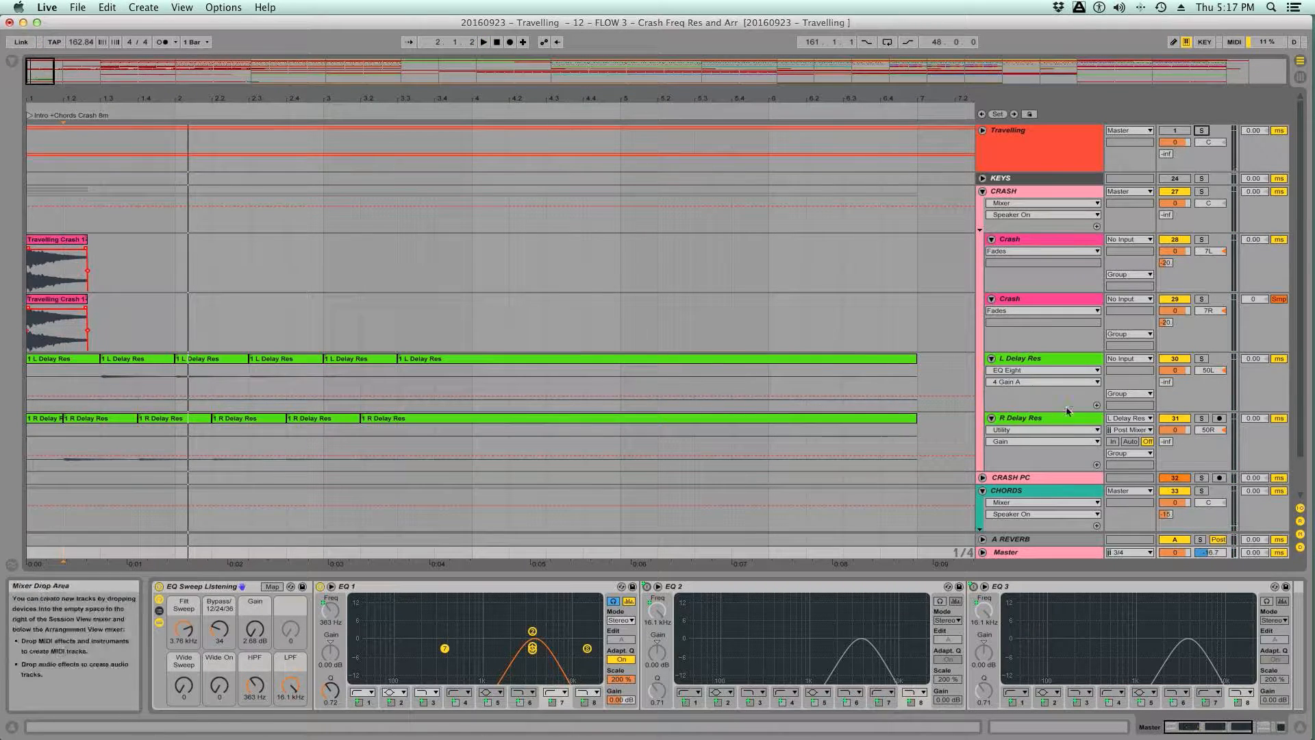
- On the L Delay Res EQ Eight, set band 3 to 3.76 kHz with -6.67 dB gain and adjust its Q while replaying
left_click(1025, 361)
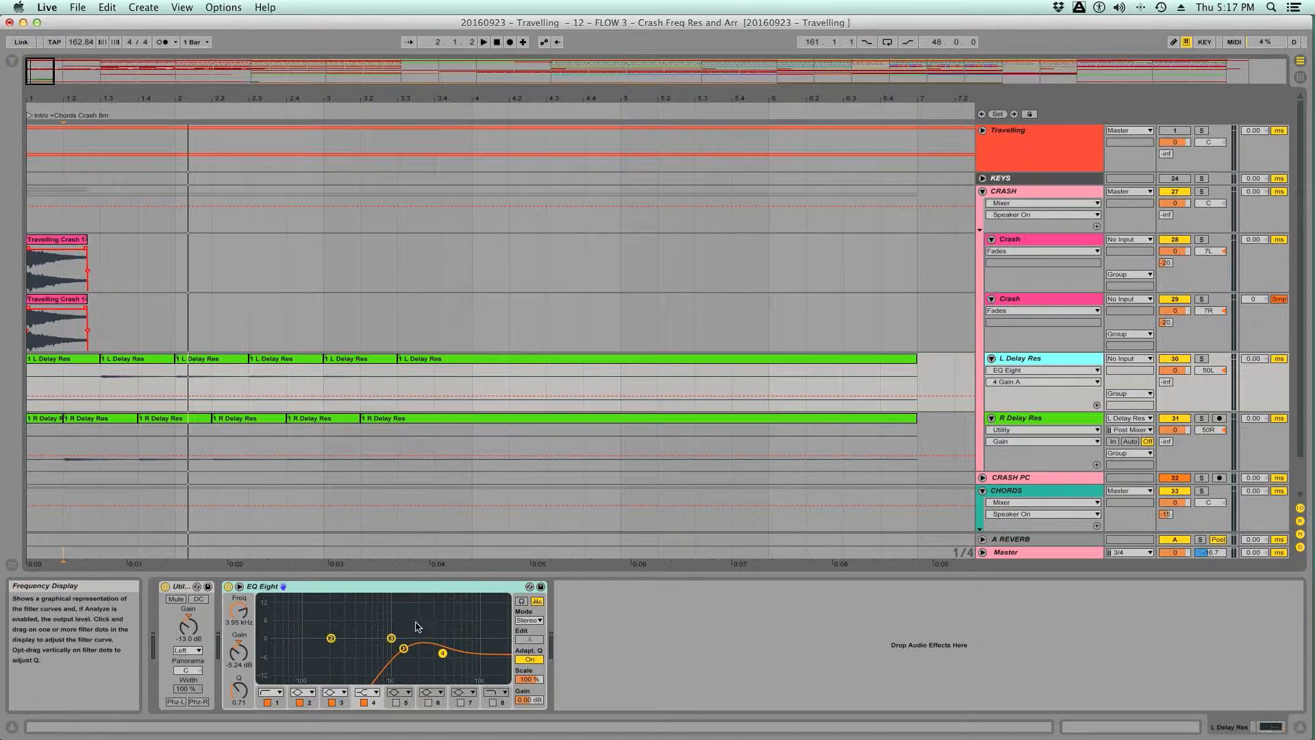
left_click(391, 638)
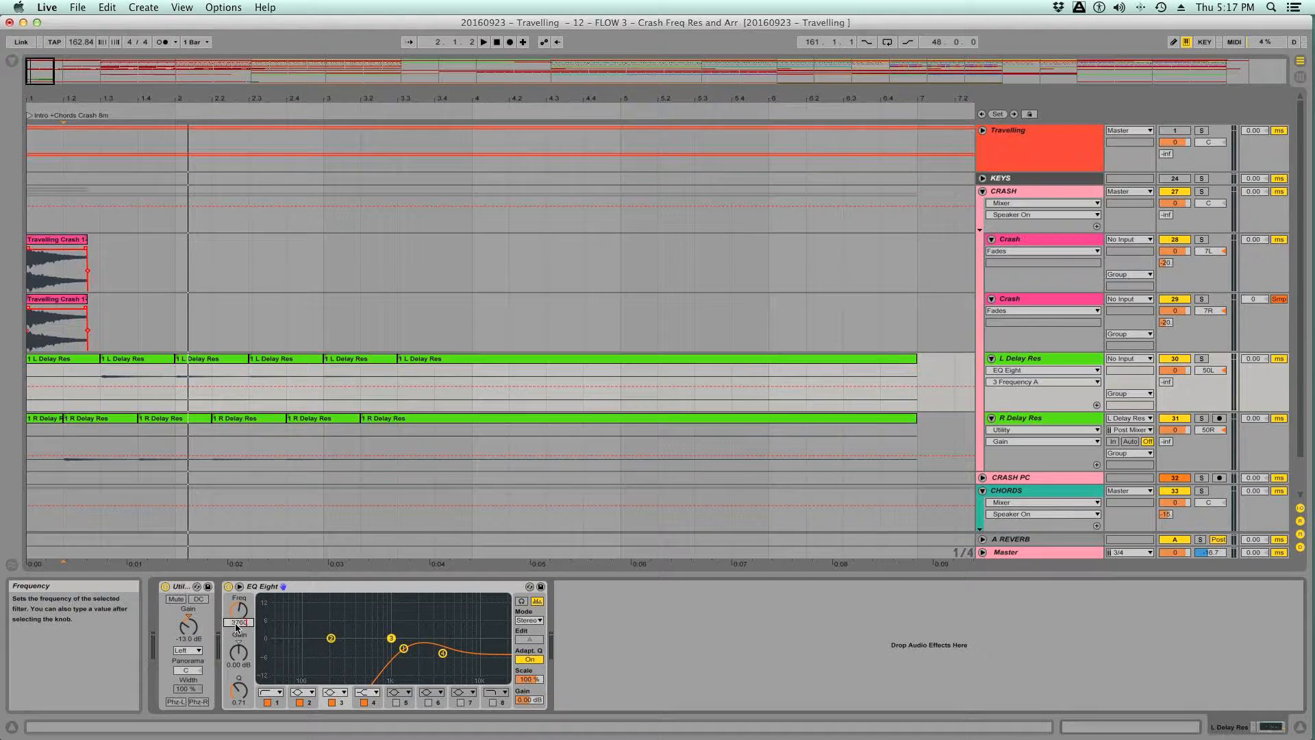
key("space")
left_click_drag(238, 652, 238, 688)
key("space")
key("space")
key("space")
key("space")
key("space")
key("space")
key("space")
key("space")
key("space")
key("space")
- Copy the adjusted EQ Eight from L Delay Res to R Delay Res and delete the older EQ Eight there
left_click(317, 587)
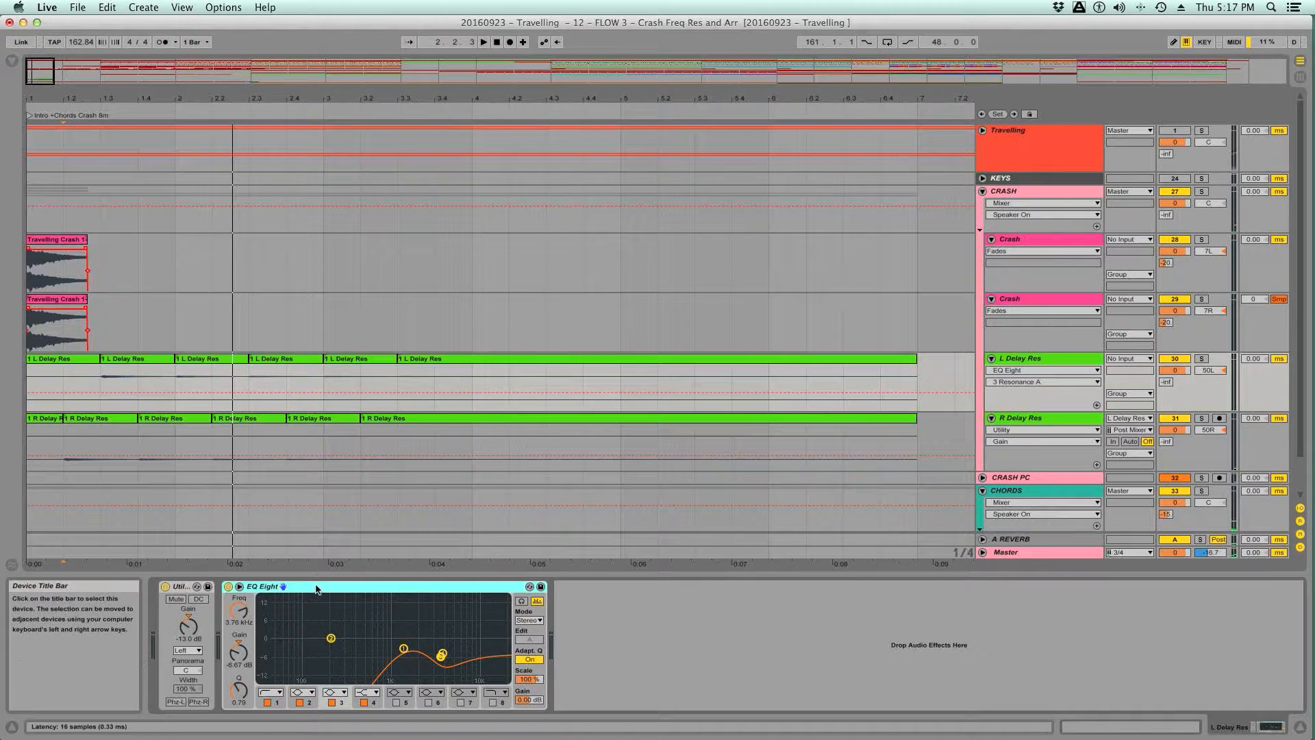
left_click(1026, 420)
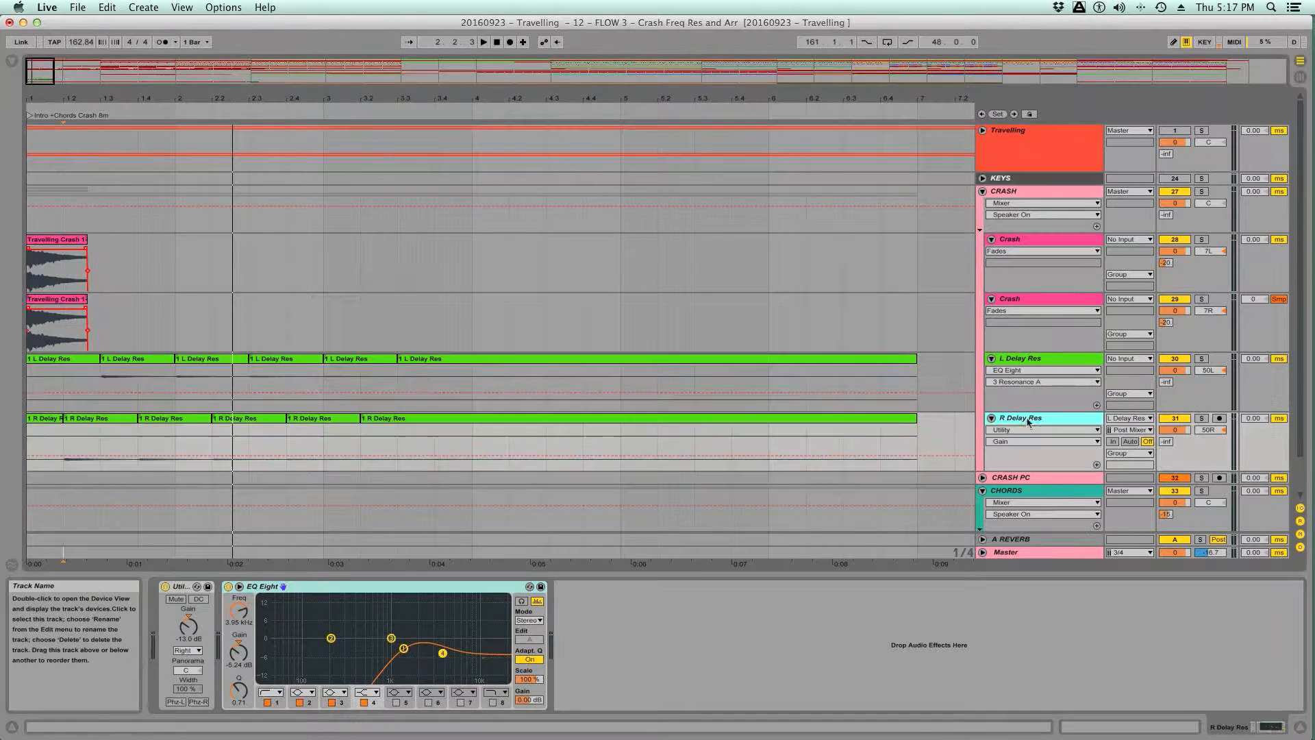
left_click(613, 619)
key("super+v")
left_click(464, 593)
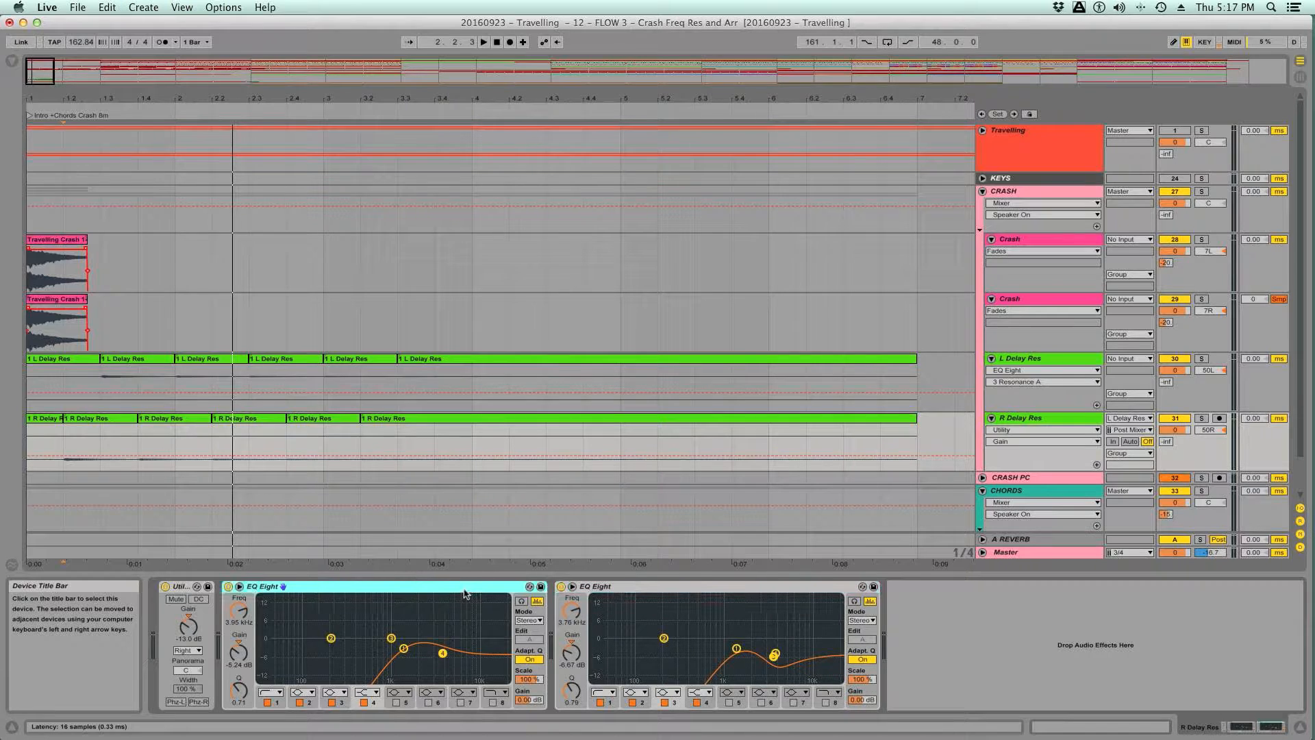
key("Delete")
- Play the produced crash layers through the Master sweep filter, alternating with the soloed Travelling reference, and stop playback
key("space")
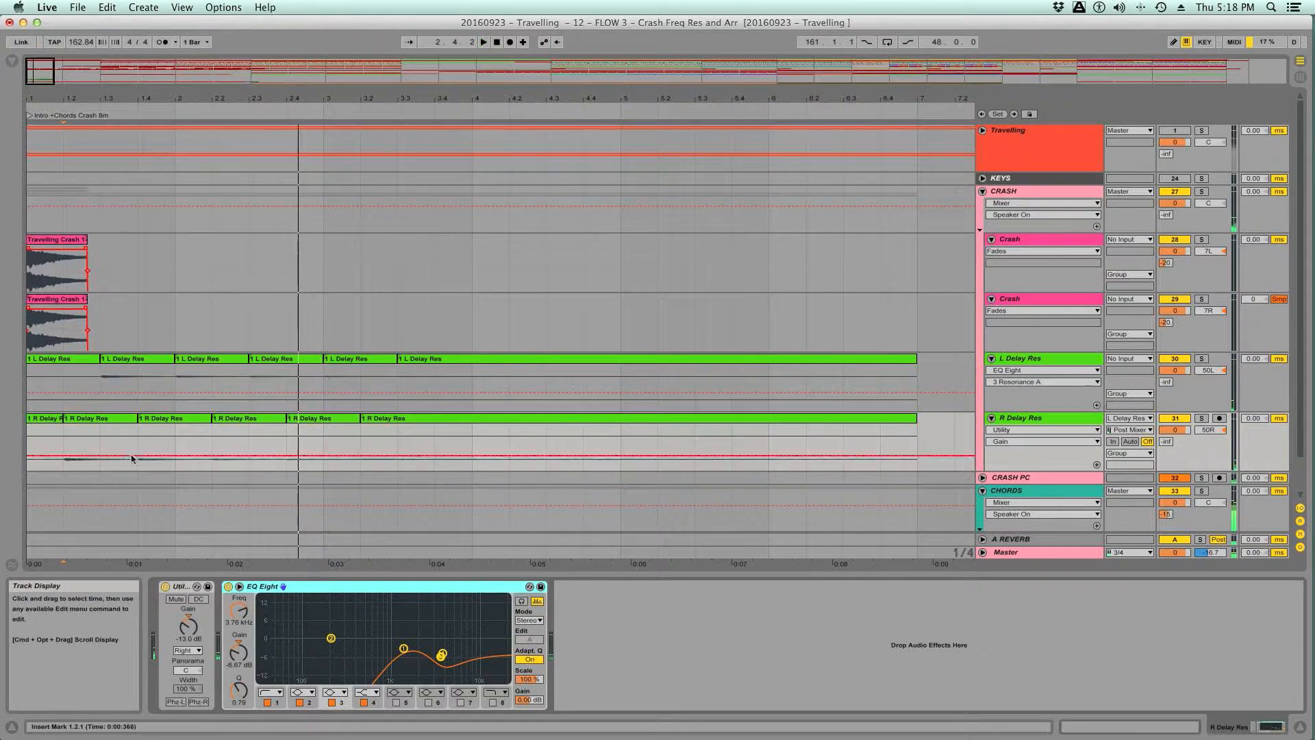
left_click(1201, 131)
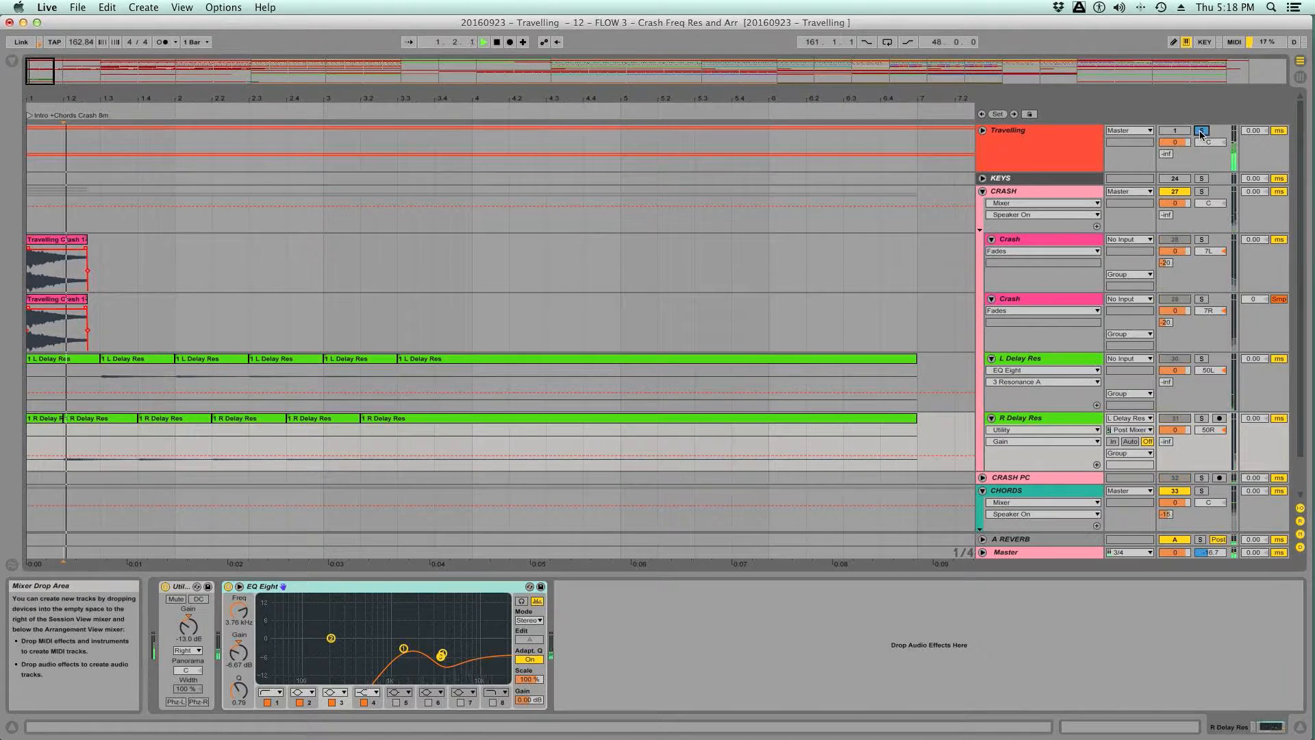
left_click(1201, 130)
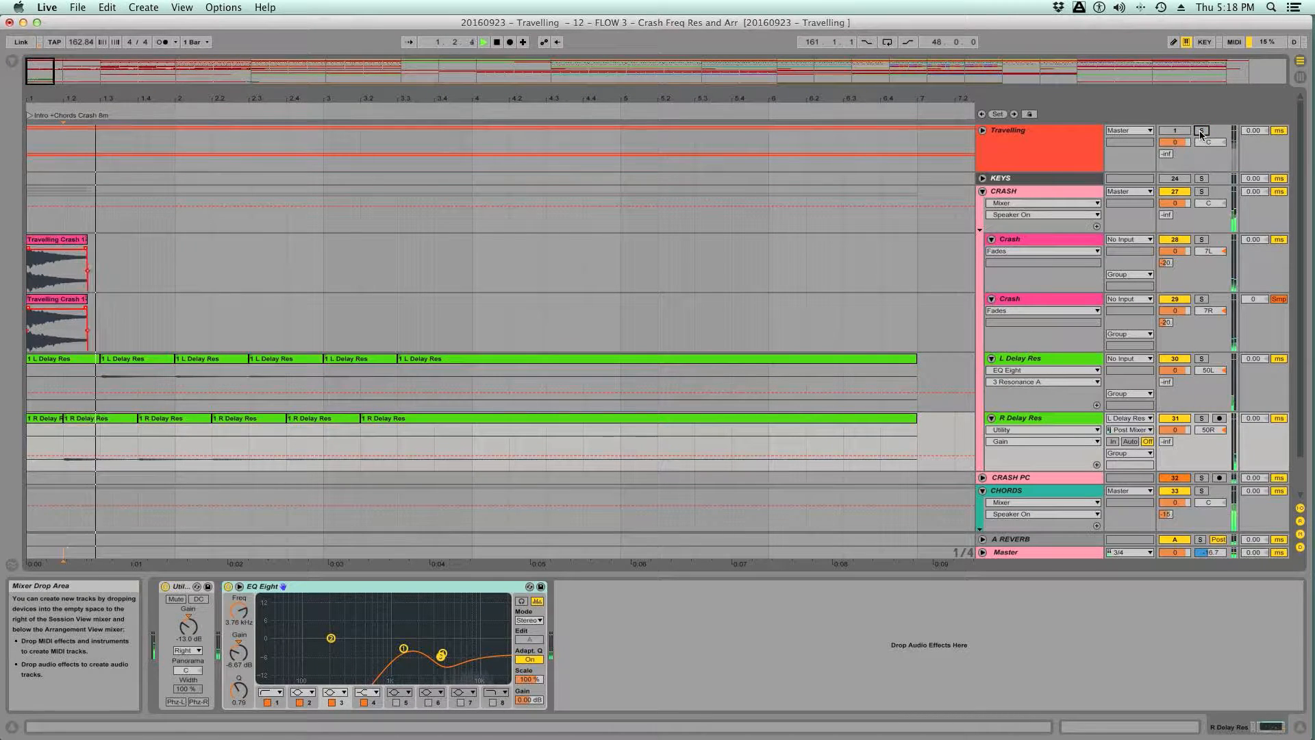
left_click(1200, 131)
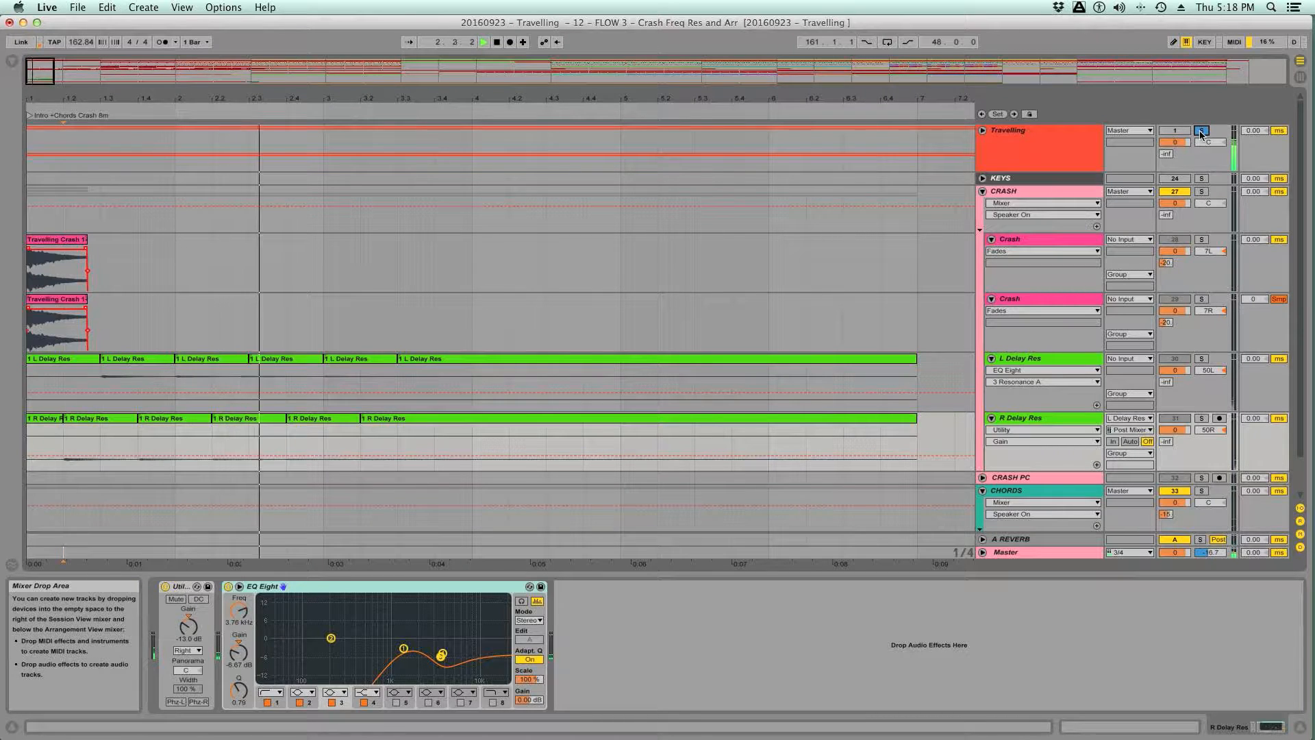
left_click(1201, 130)
key("space")
- Turn on Warp for the sample clip on the first Crash track
double_click(53, 245)
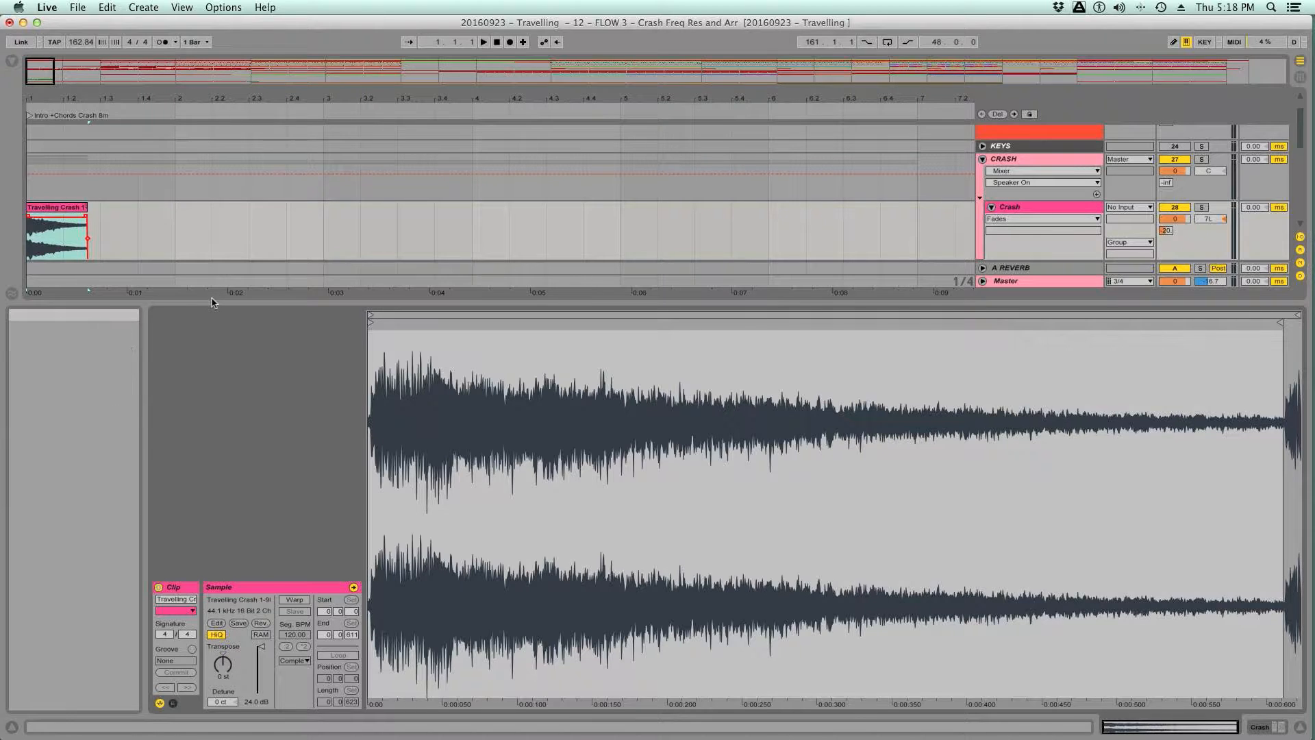
key("alt+super+l")
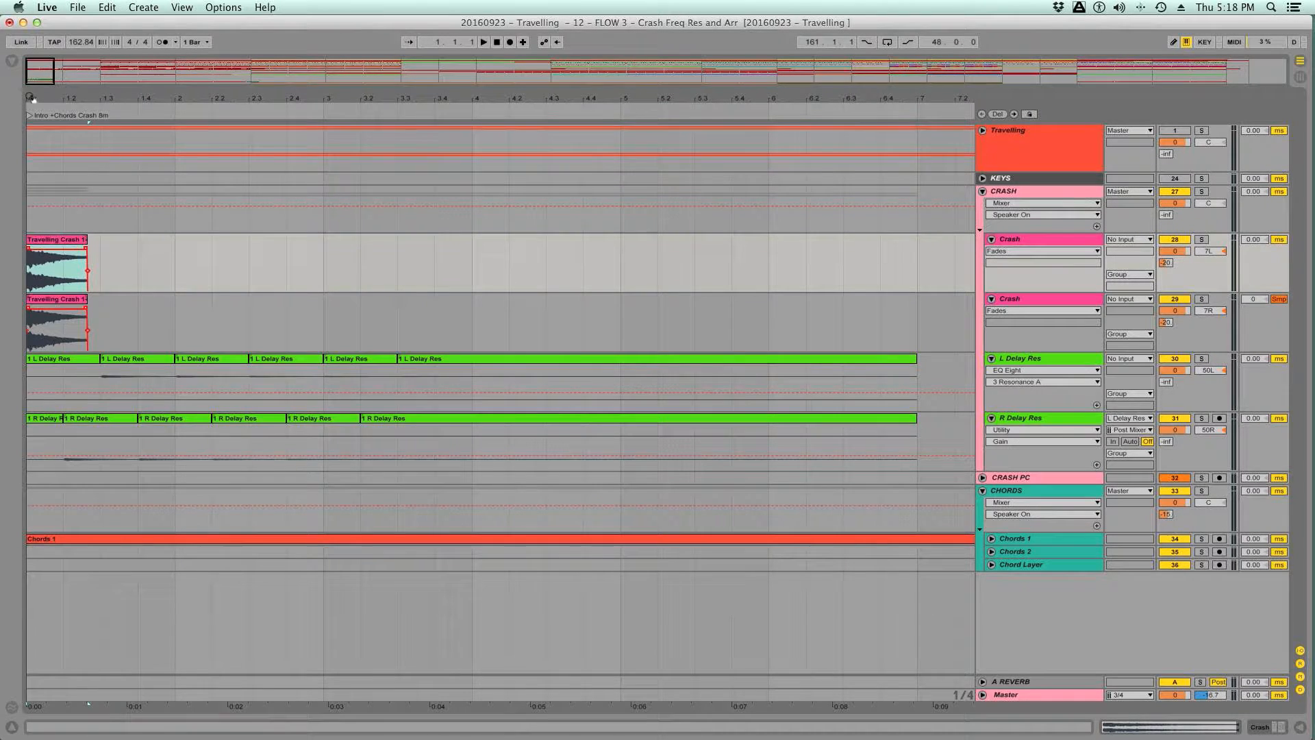
left_click_drag(33, 99, 32, 172)
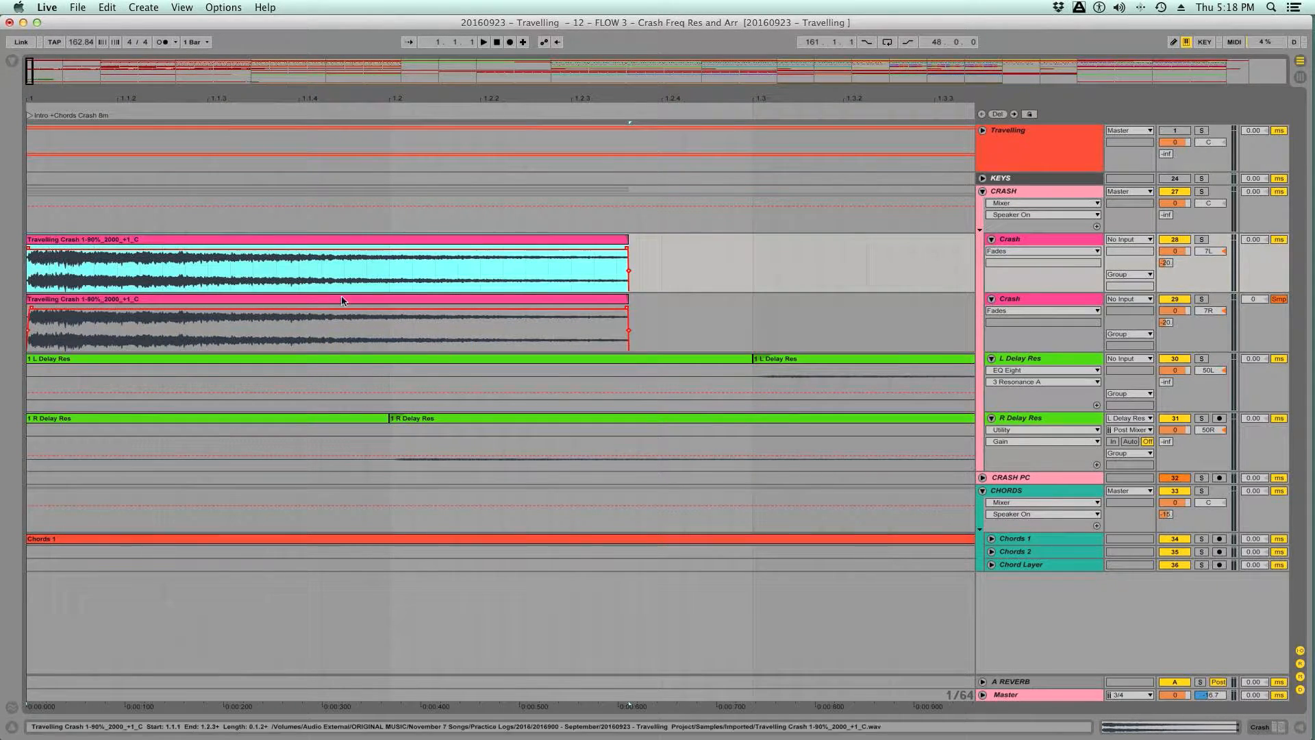
double_click(245, 242)
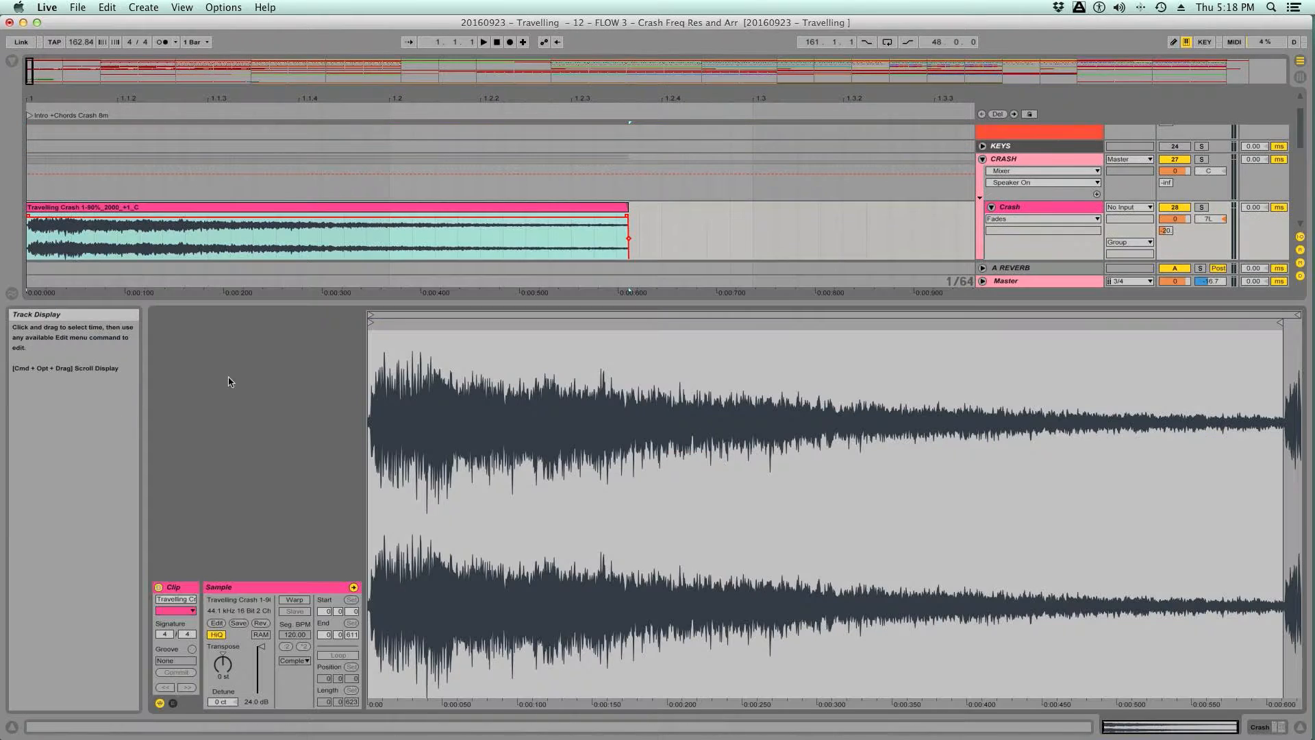
left_click(293, 599)
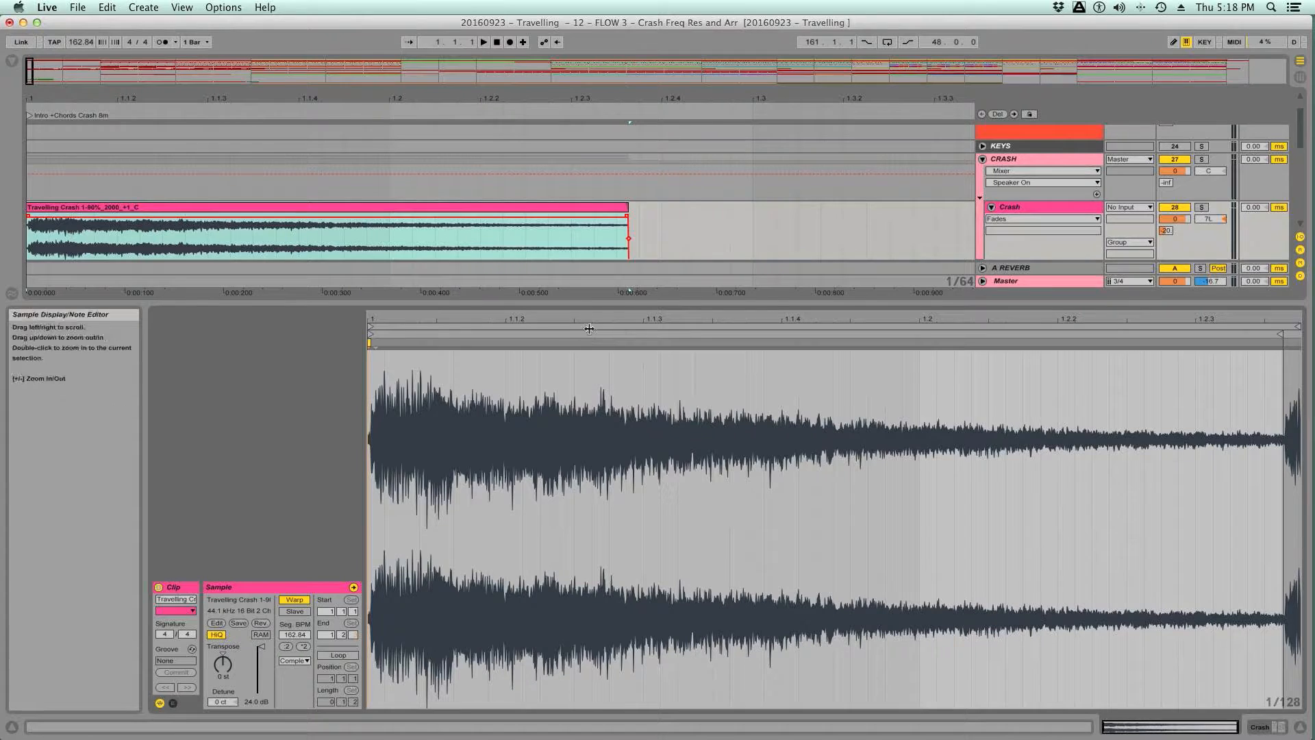
key("super+alt+l")
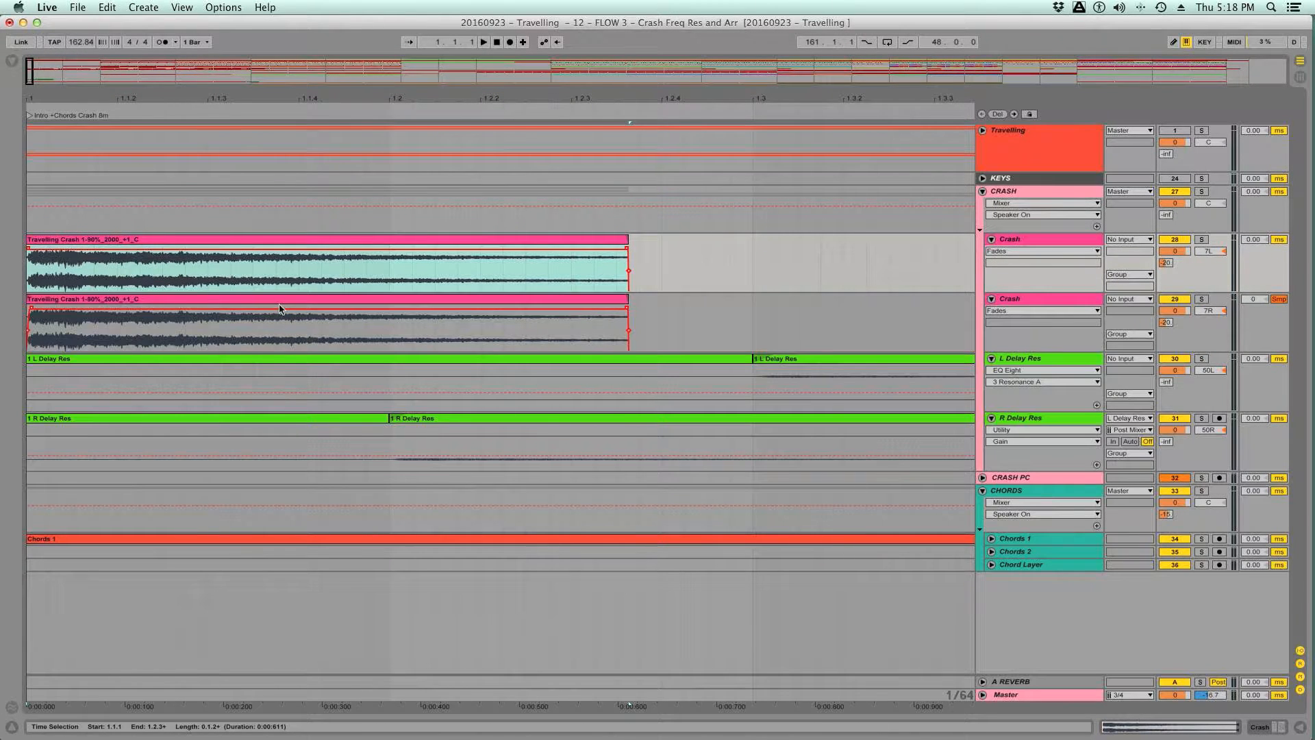
- Copy the warped clip over the one on the second Crash track and extend both clips' ends slightly past the decaying tail
left_click(271, 242)
left_click(270, 258)
left_click(270, 297)
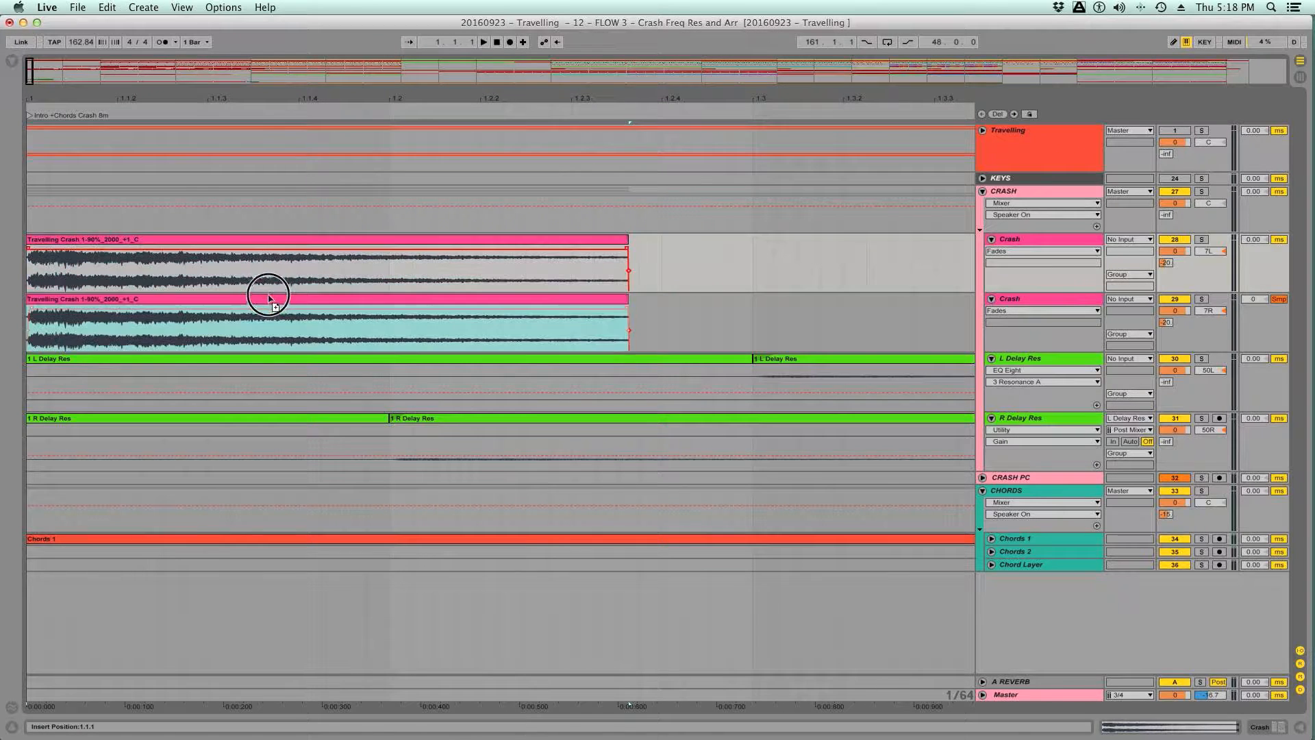
left_click(269, 301)
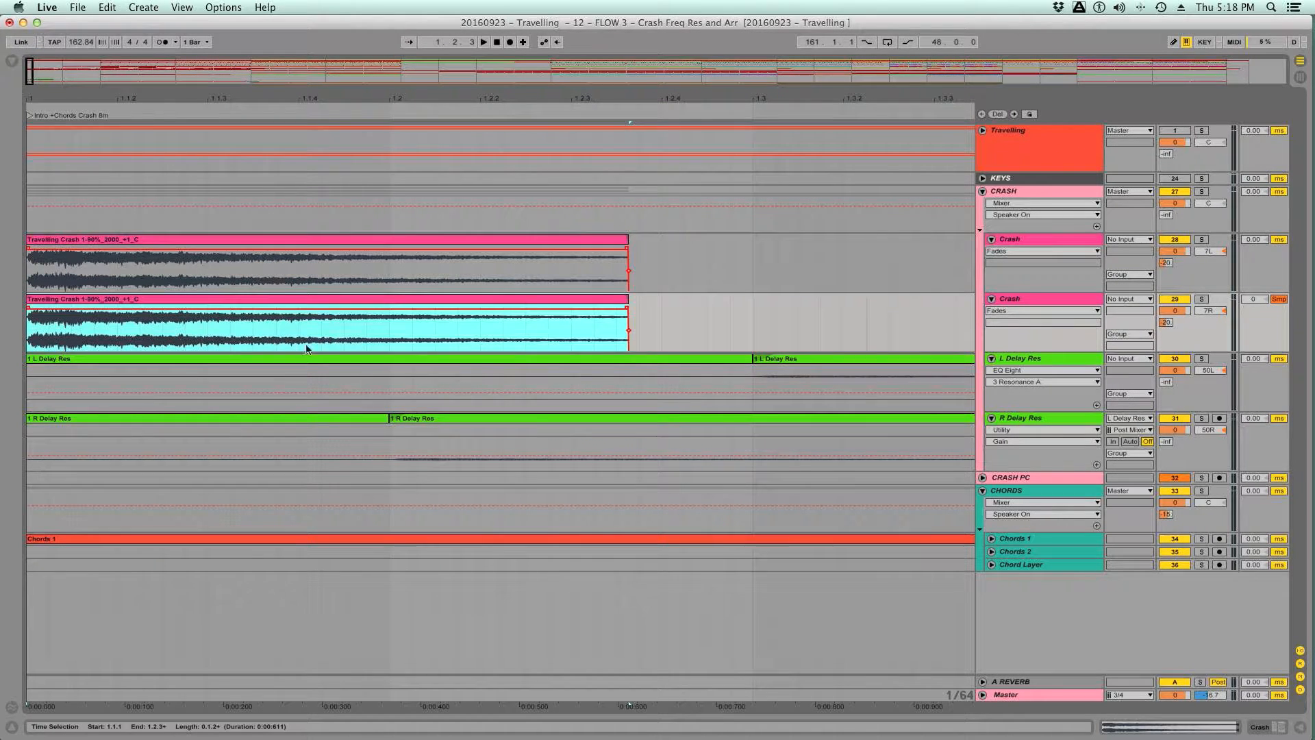
key("space")
left_click_drag(623, 302, 683, 302)
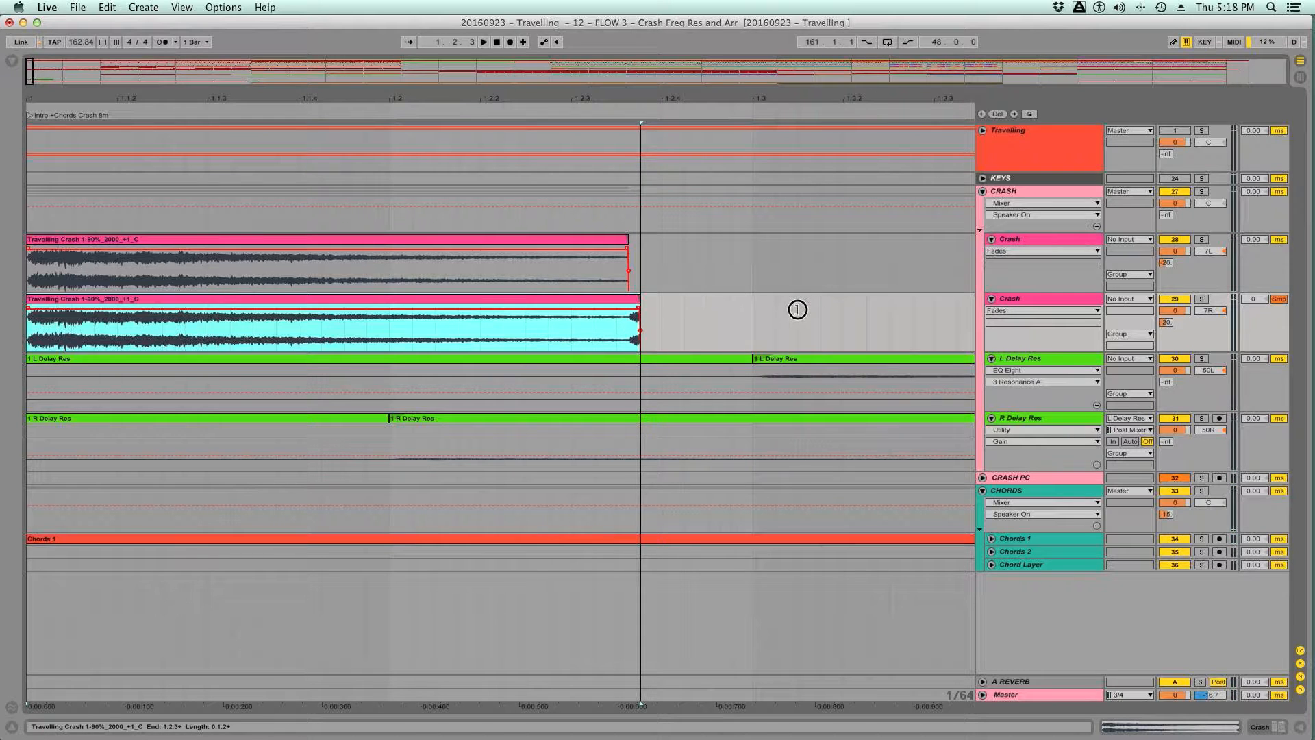
left_click_drag(626, 241, 711, 247)
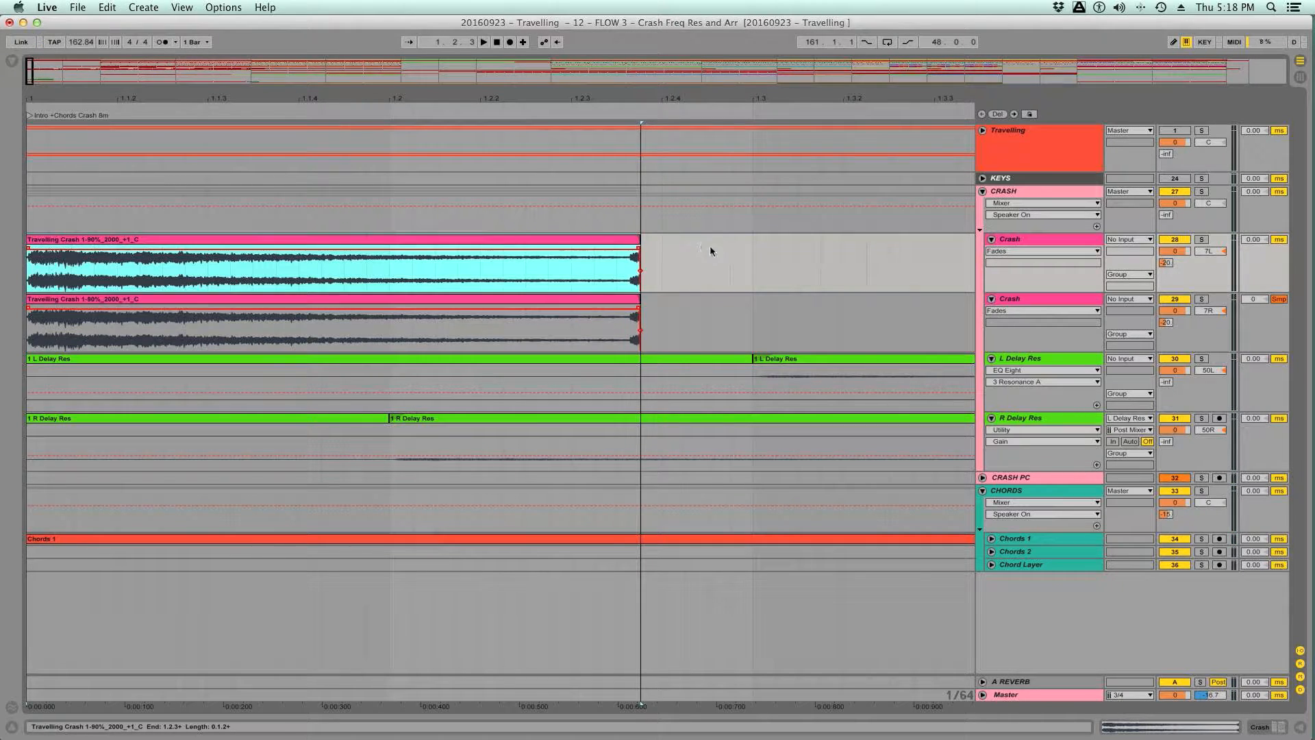
- Stretch the first Crash clip's tail to 1.3 with a warp marker and lengthen the clip to 1.3
double_click(546, 242)
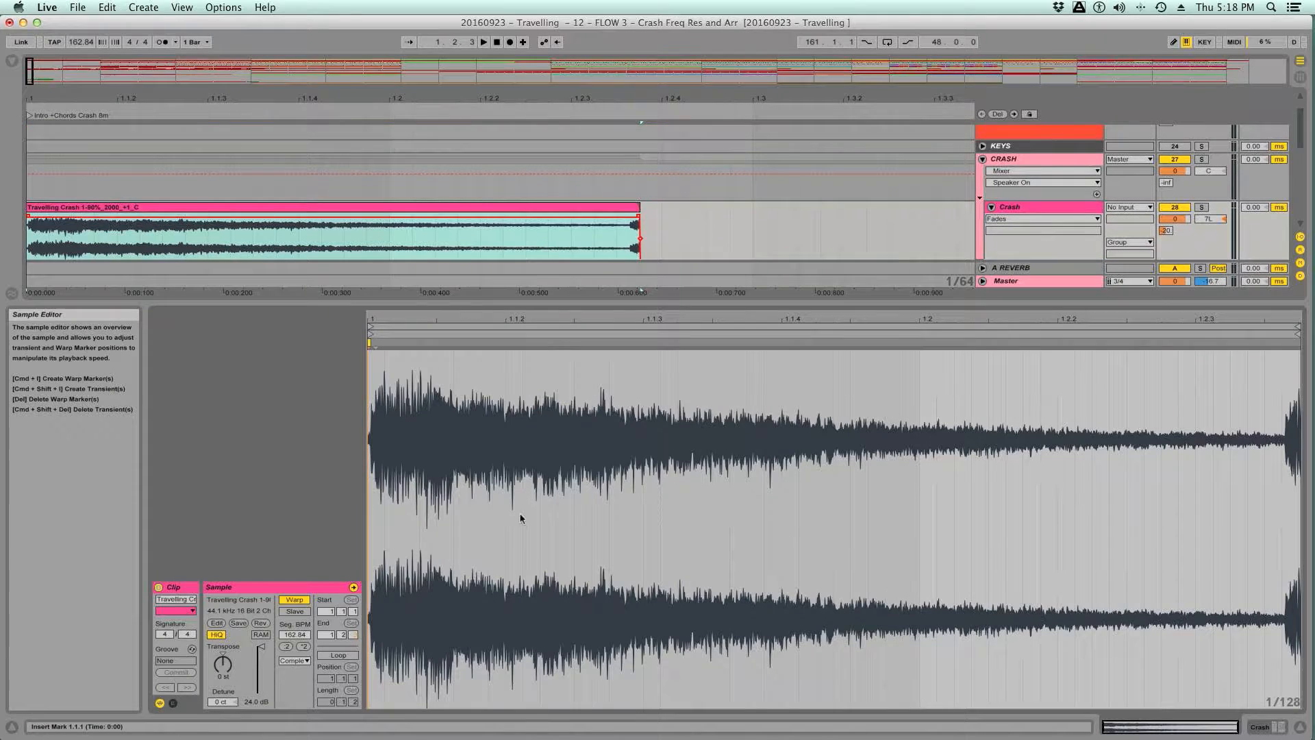
left_click(1281, 342)
mouse_move(1282, 342)
left_mouse_down()
mouse_move(1294, 339)
mouse_move(1252, 344)
left_mouse_up()
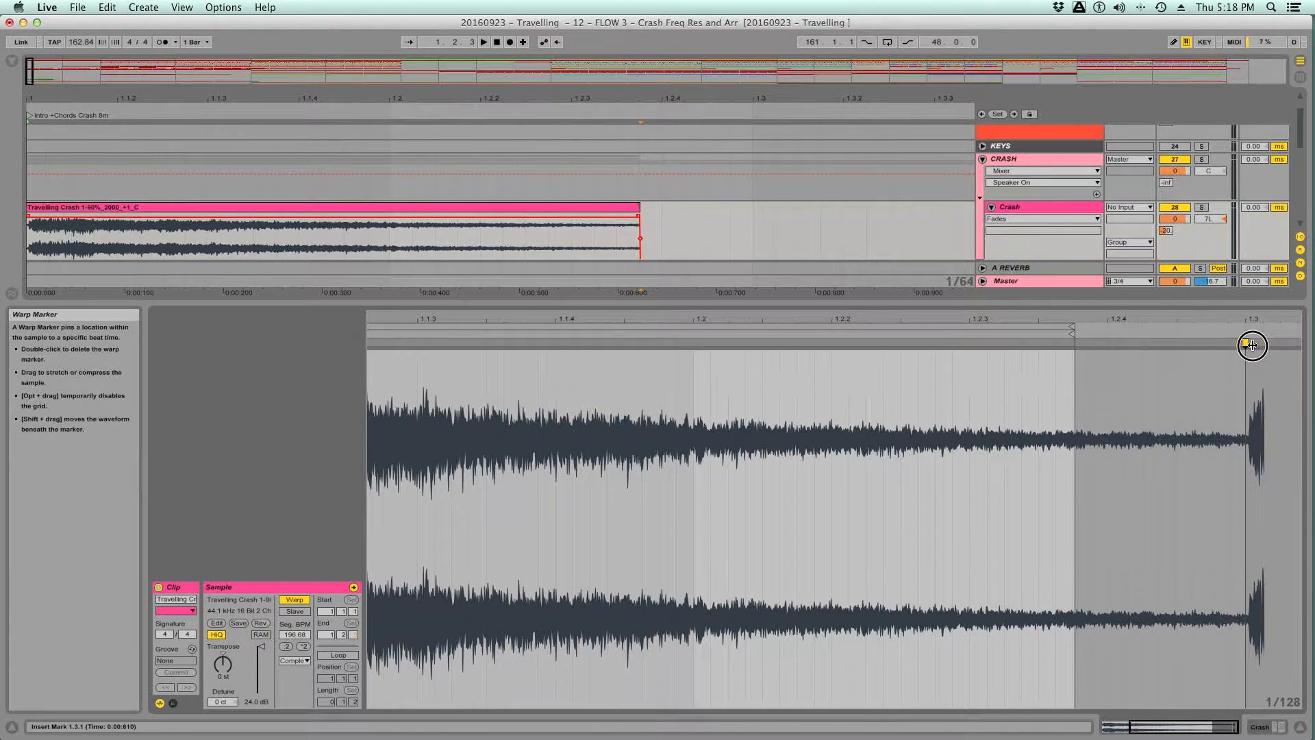
left_click_drag(638, 210, 762, 214)
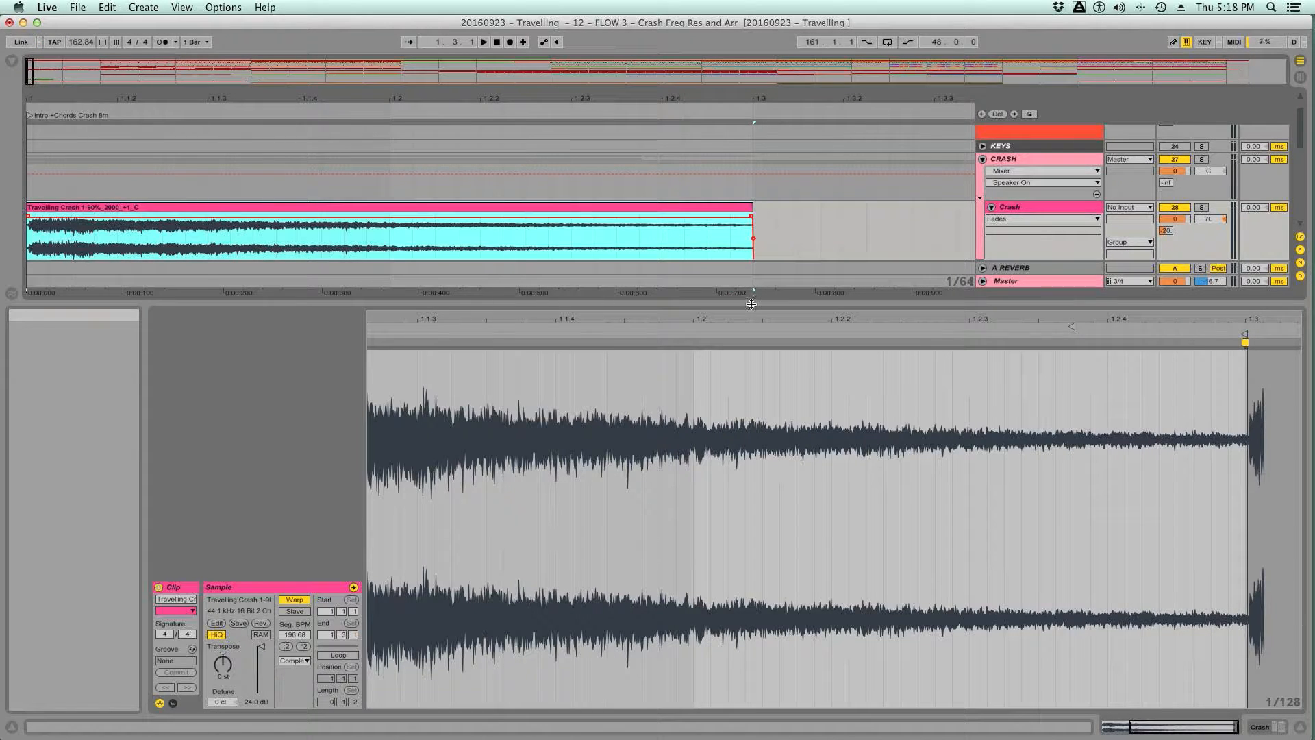
- Copy the stretched clip onto the second Crash track and play the layers against the Travelling reference
key("super+alt+l")
left_click_drag(521, 241, 523, 332)
key("space")
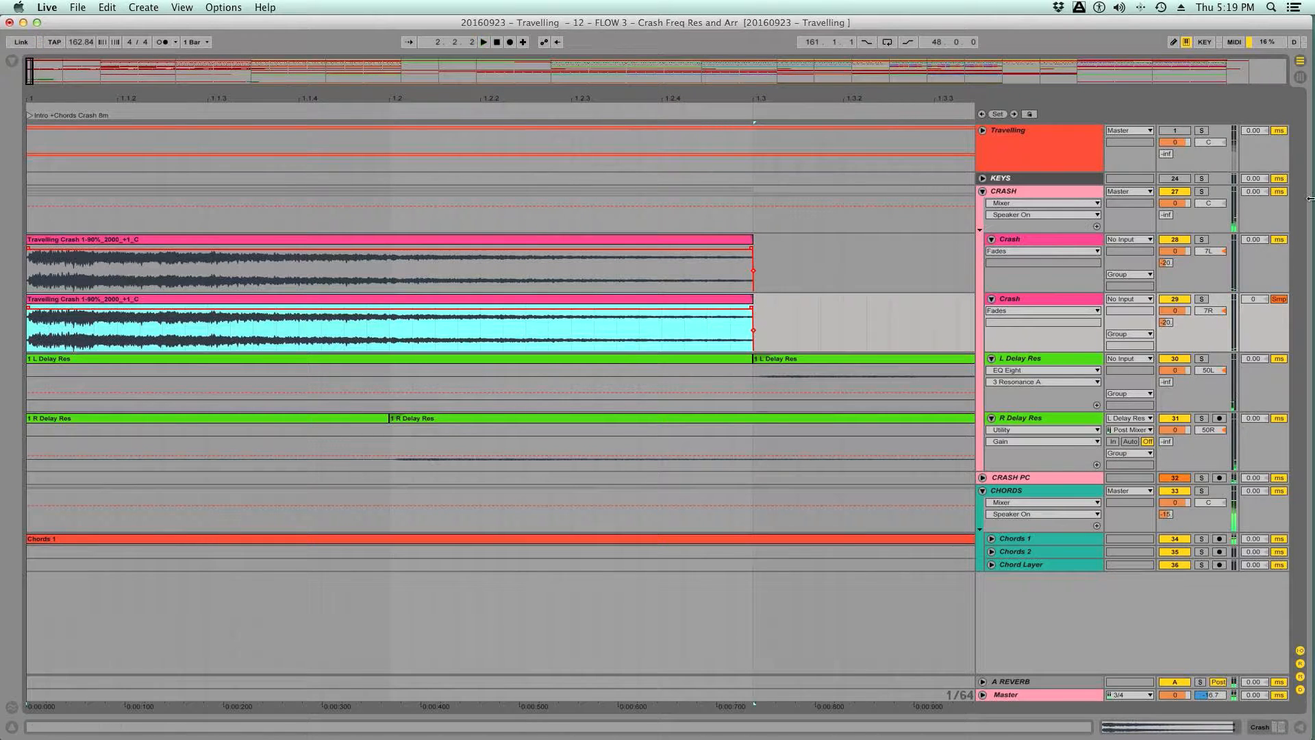
left_click(1201, 134)
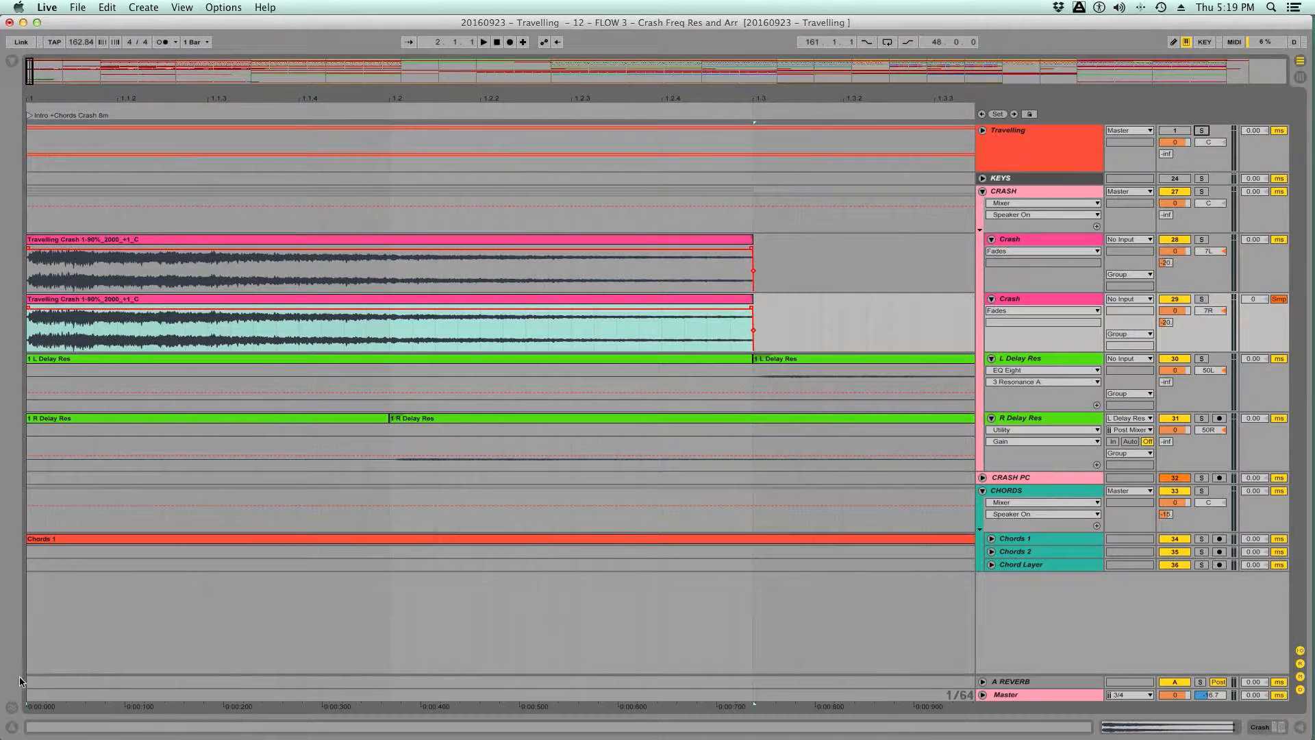
- Deactivate the EQ Sweep Listening rack on the Master and replay the produced layers at full range
left_click(32, 697)
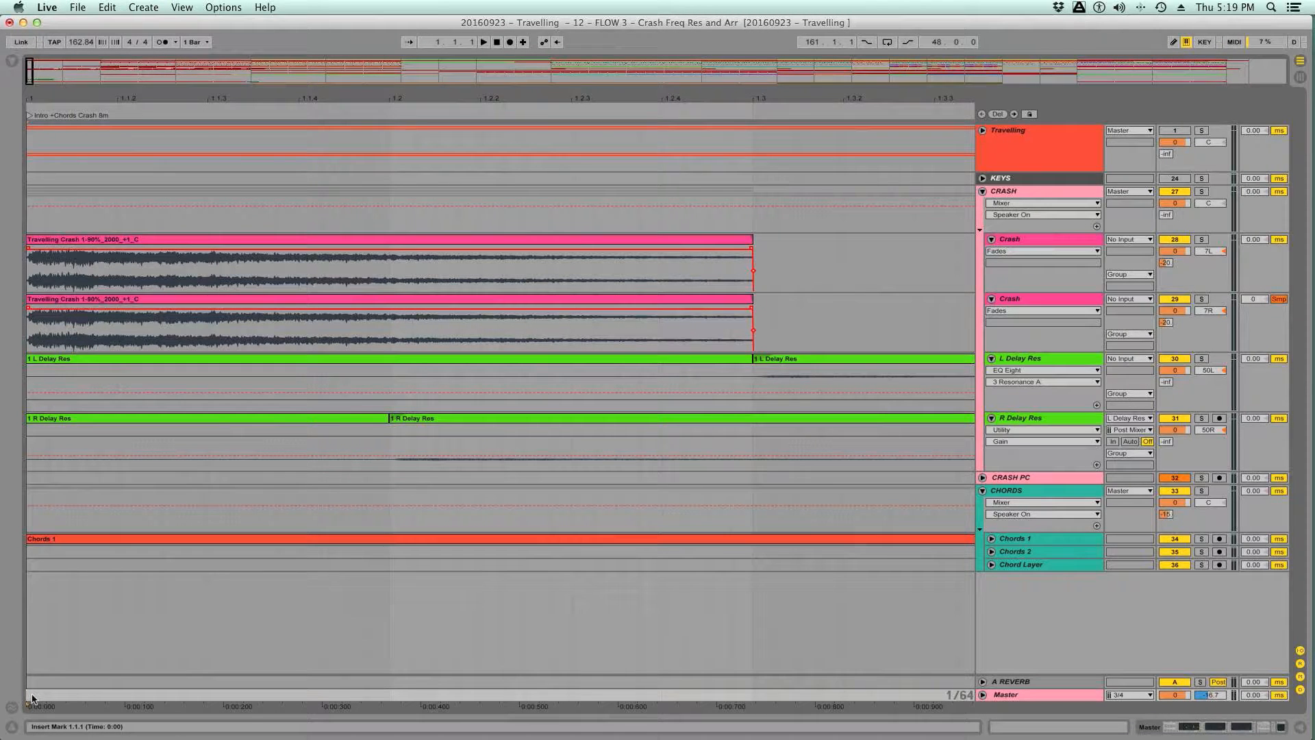
double_click(1025, 696)
key("space")
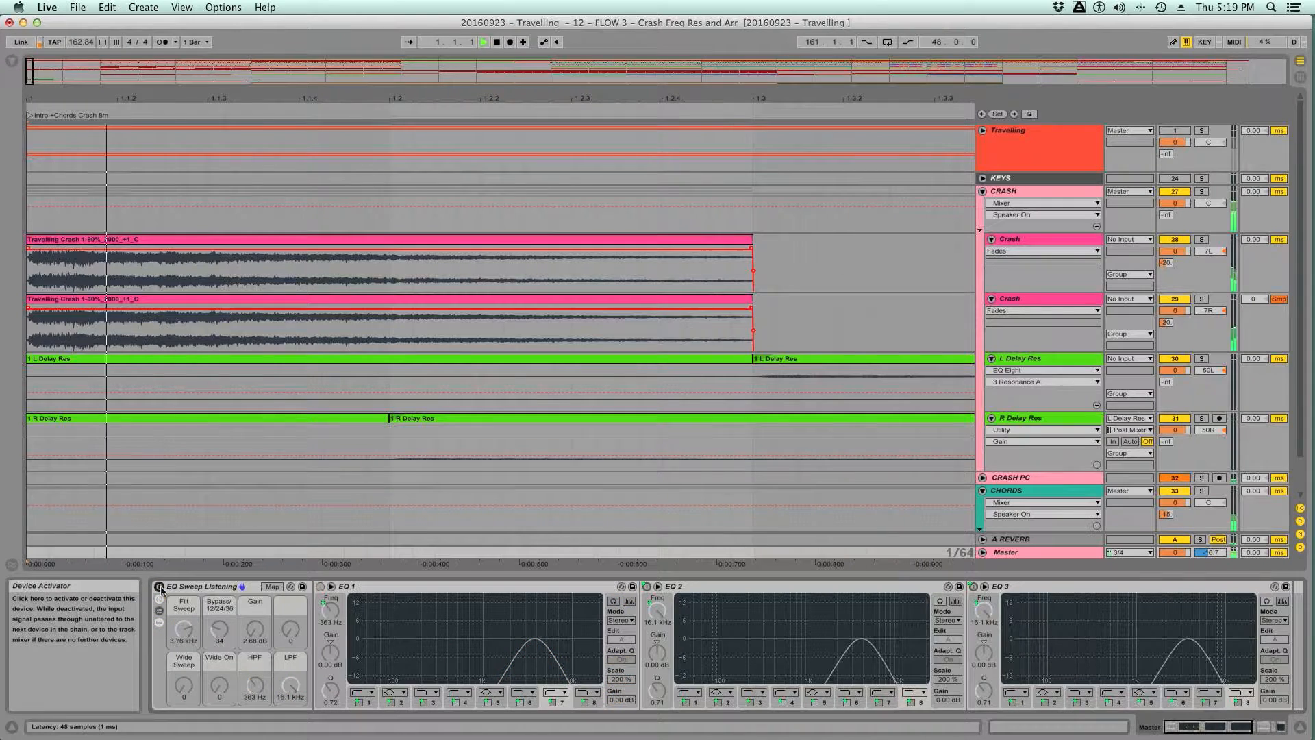
key("space")
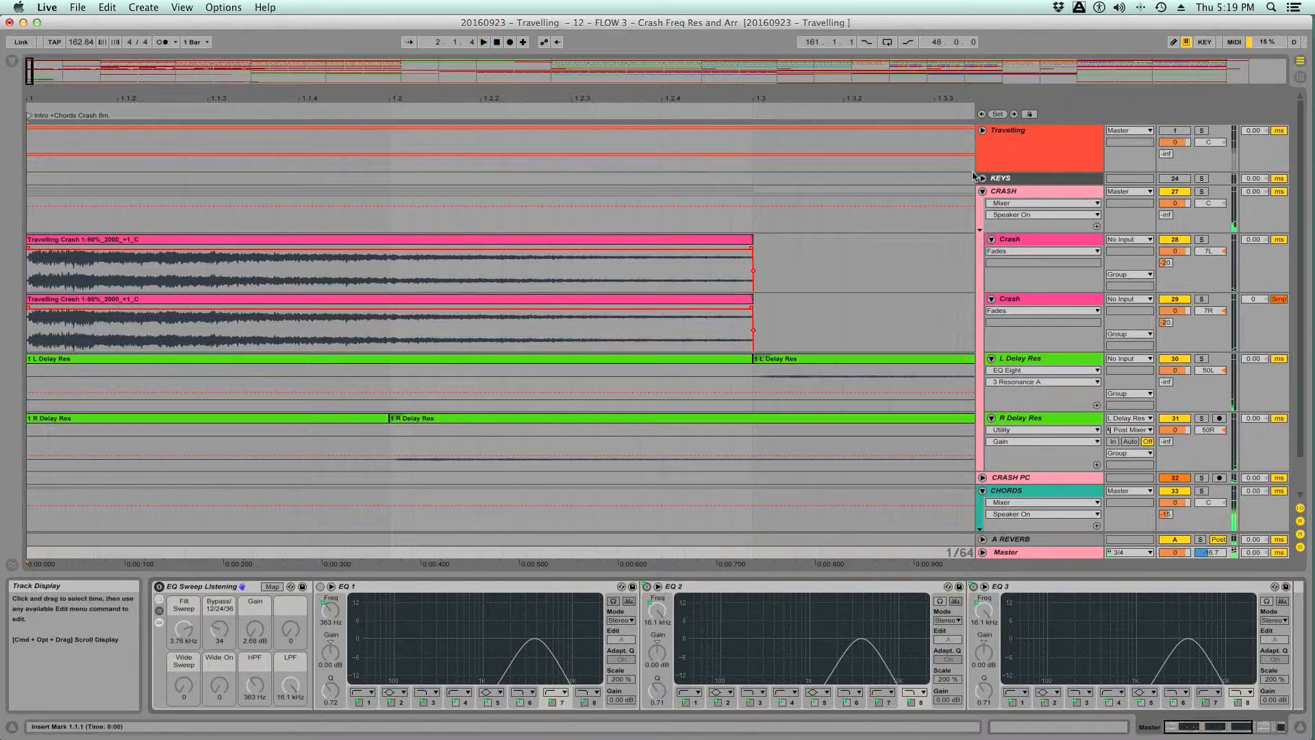
- Play the Travelling reference, replay the produced crash layers from the start for comparison, and stop playback
left_click(1210, 134)
key("Right")
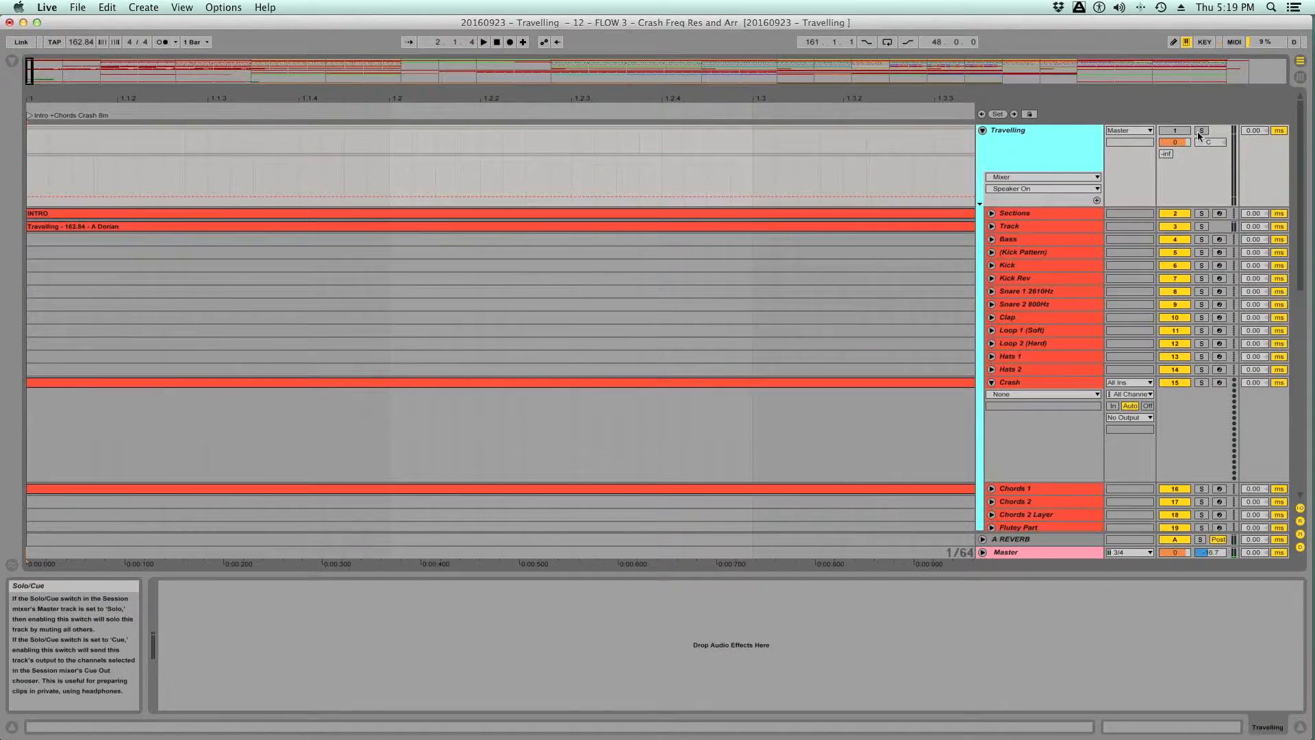
key("space")
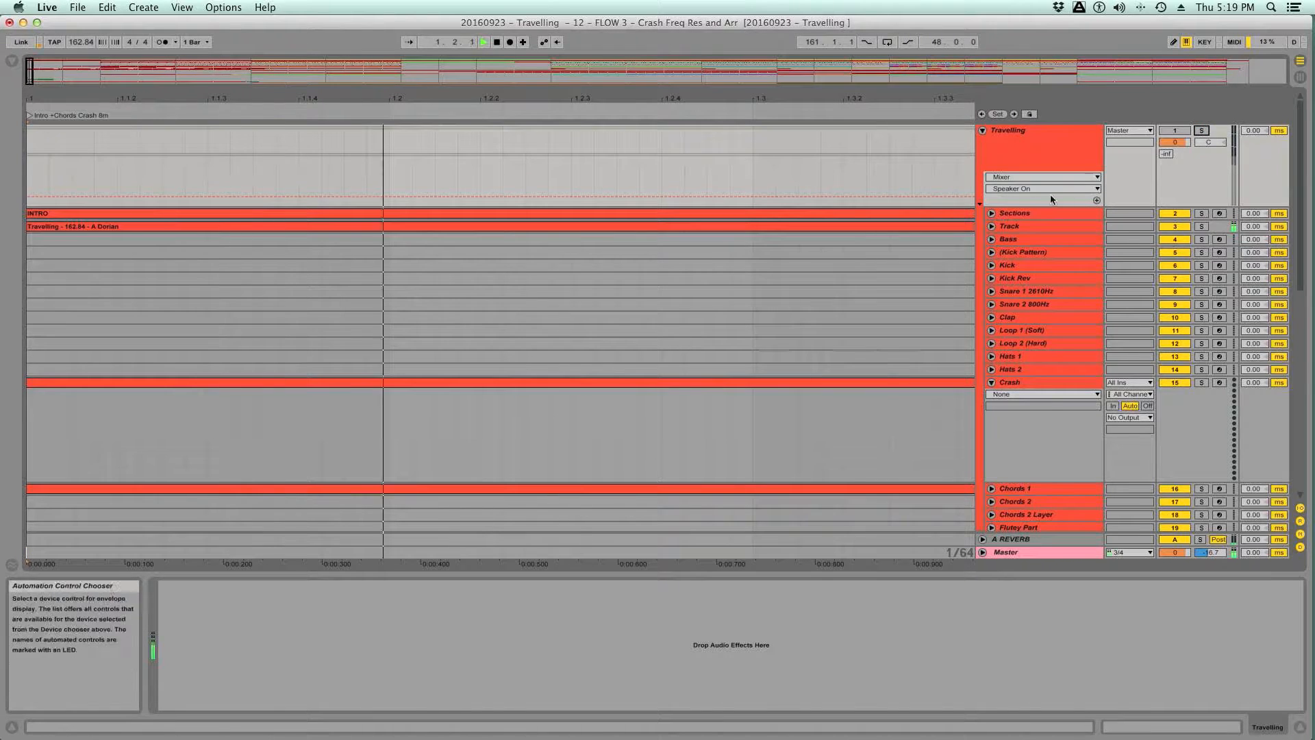
key("Left")
key("space")
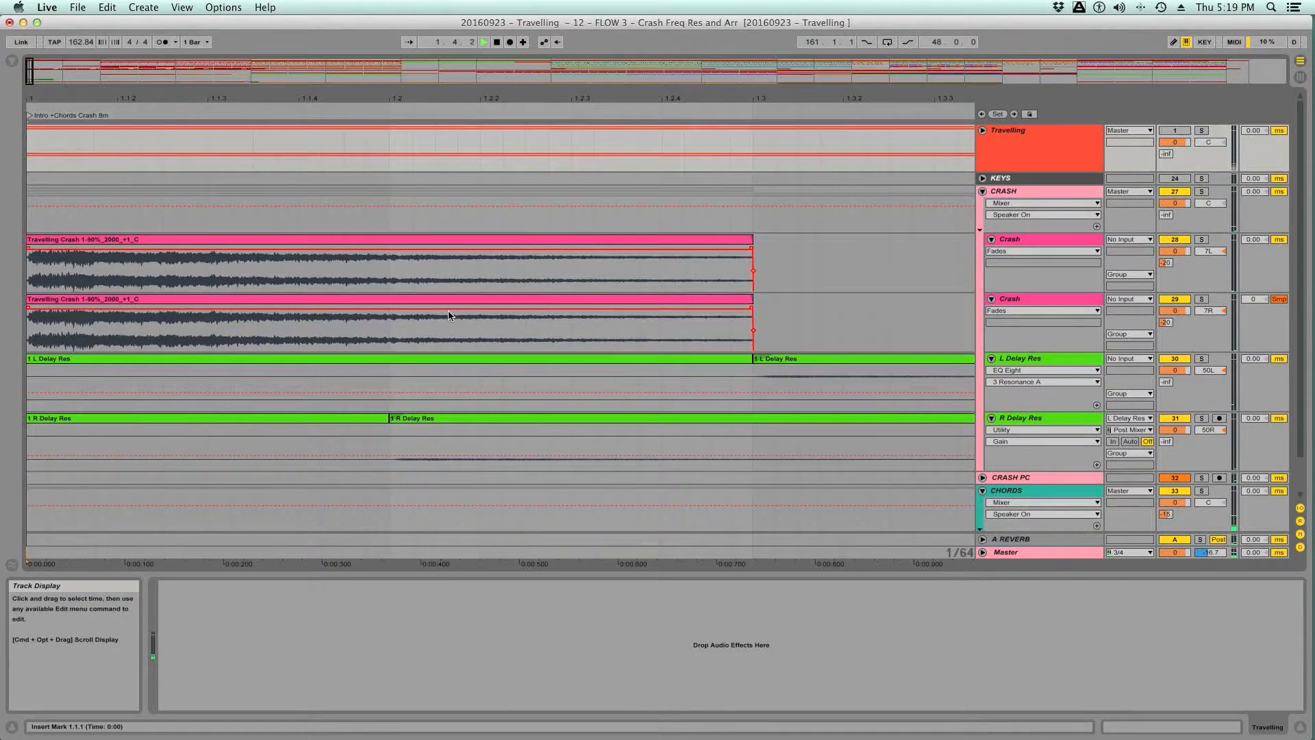
key("space")
- Try the Complex Pro warp mode on both Crash clips and play them back
double_click(285, 240)
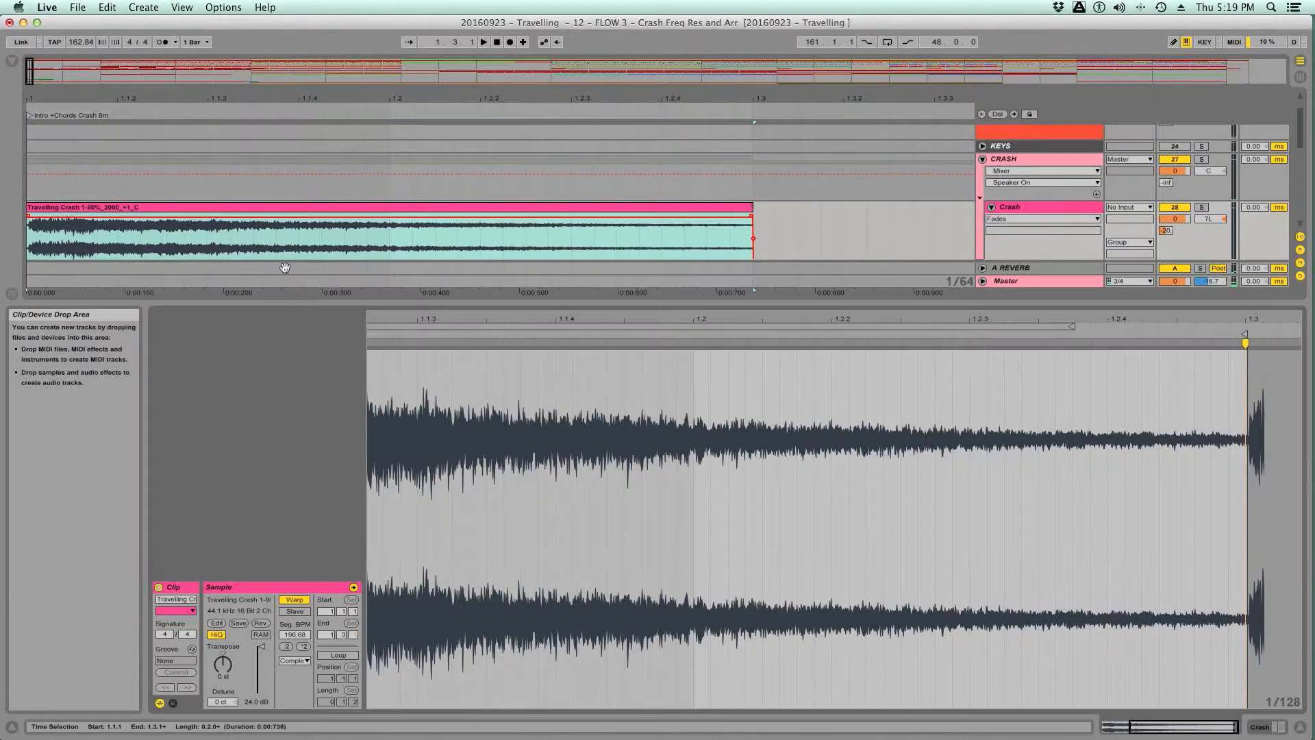
left_click(299, 660)
left_click(296, 721)
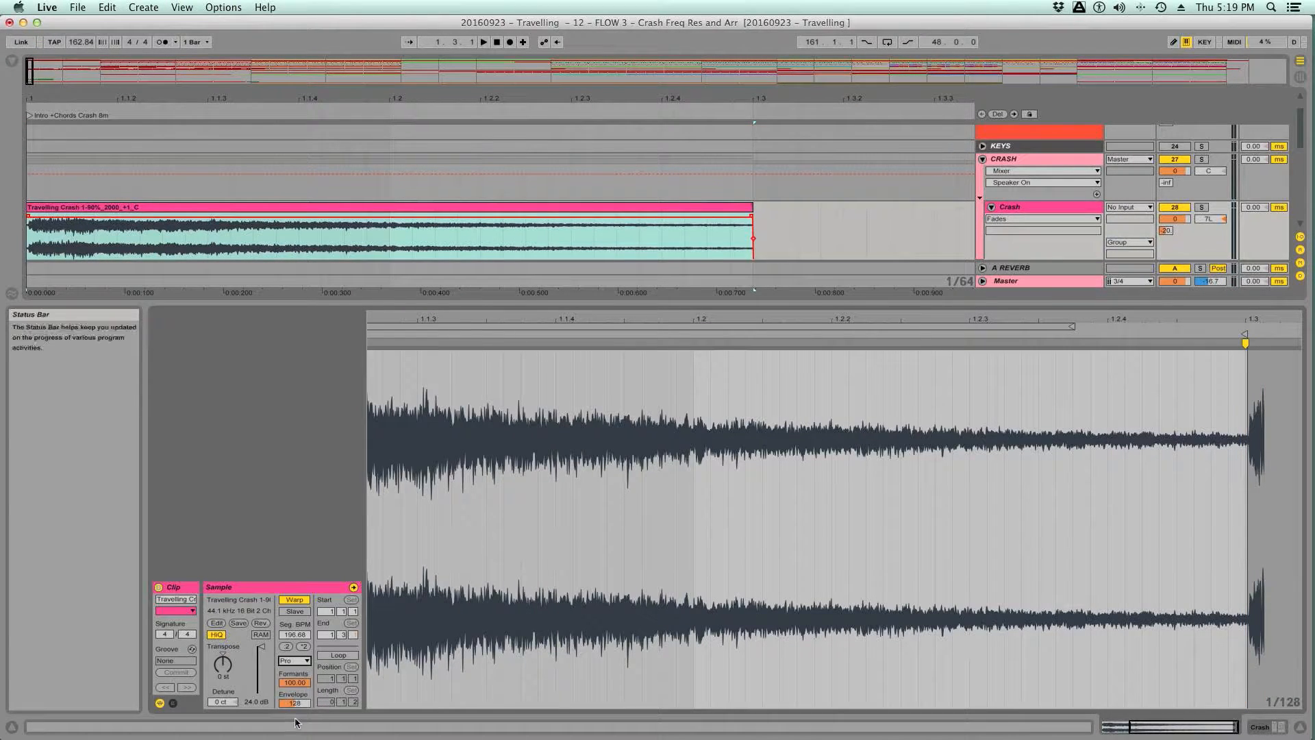
scroll(649, 272, "down", 2)
left_click(623, 146)
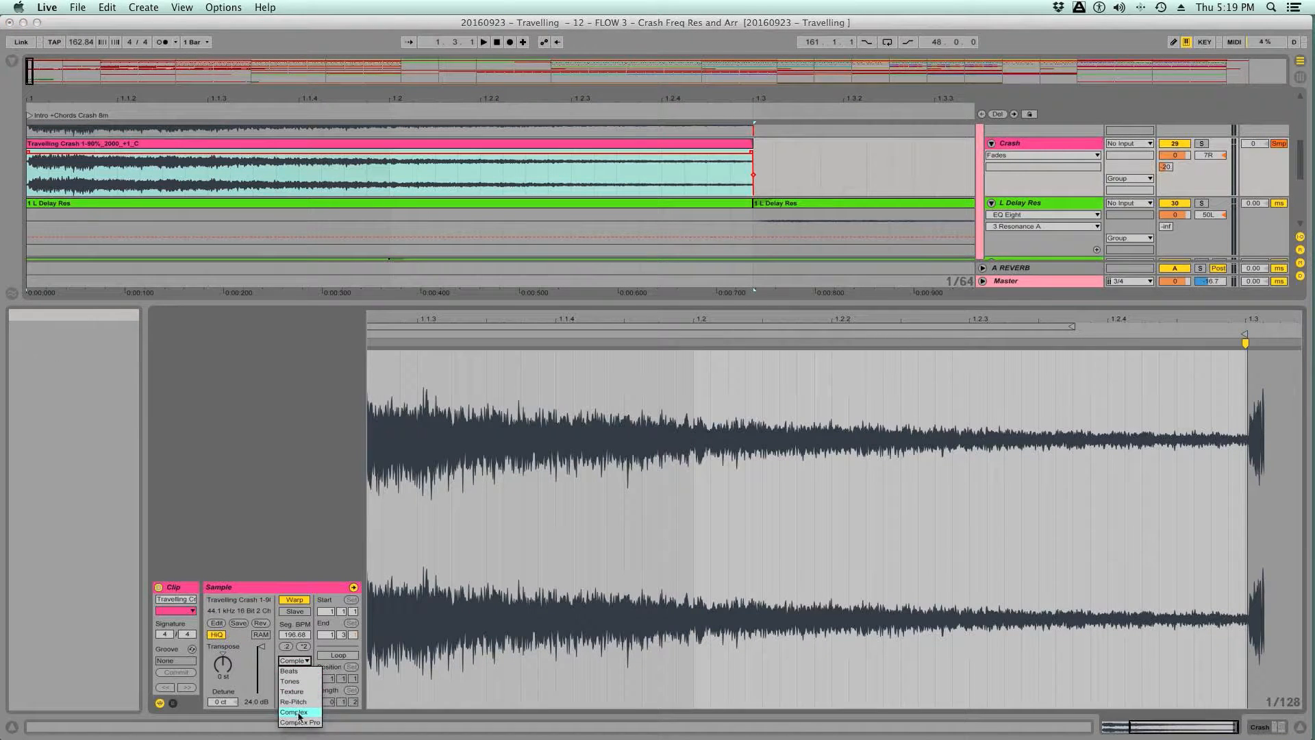
left_click(298, 722)
key("space")
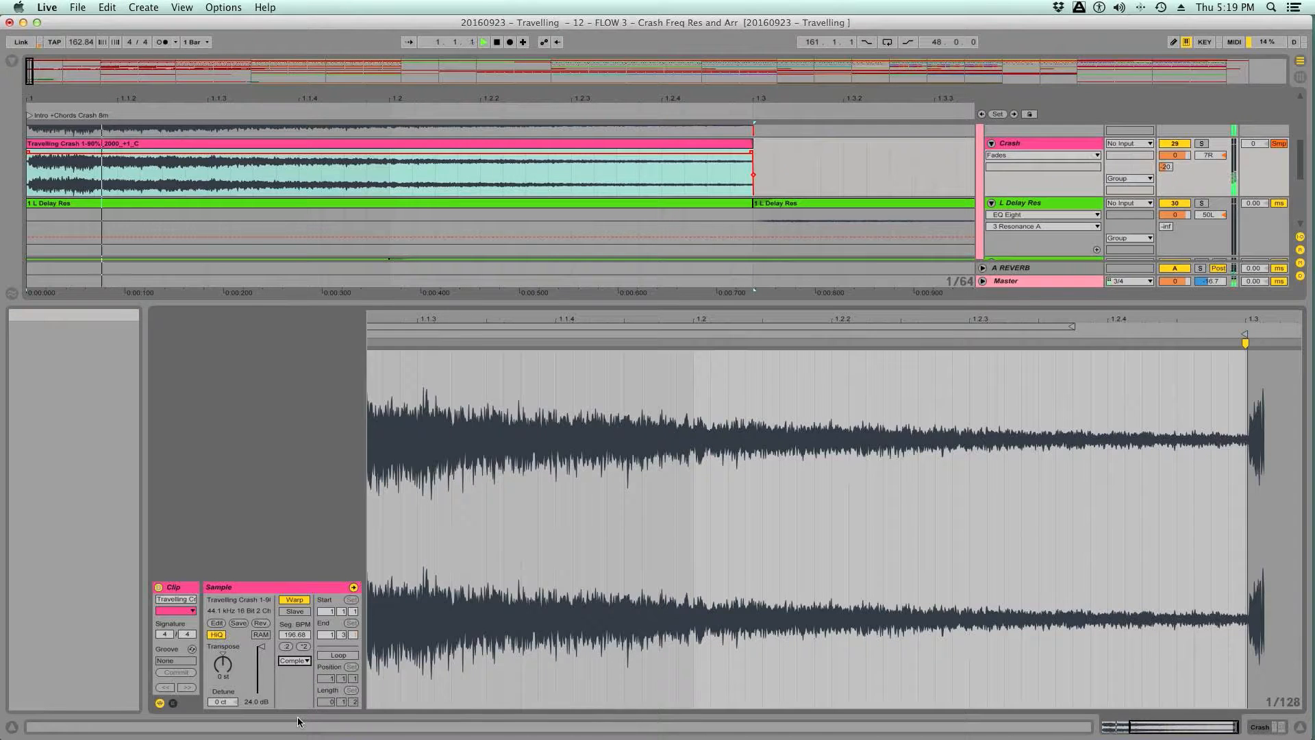
key("space")
- Extend the ends of both Crash clips slightly past beat 1.3
key("super+alt+l")
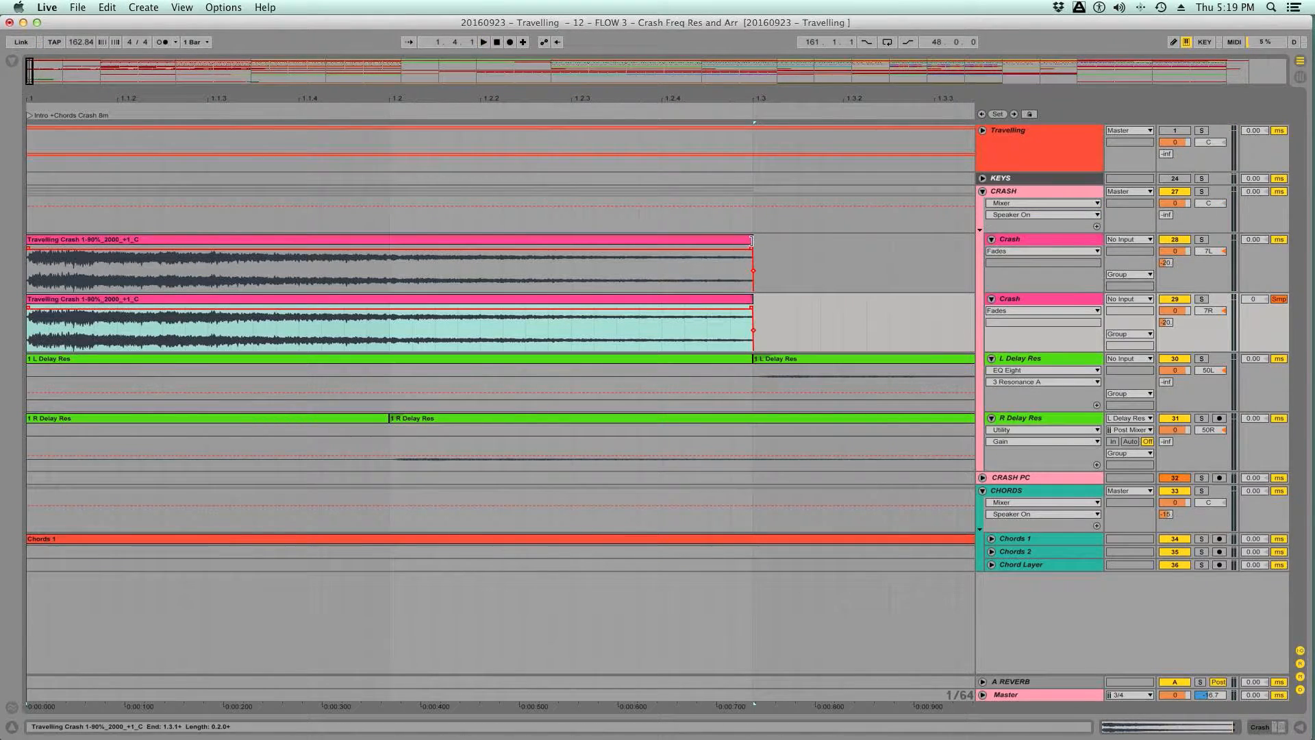
left_click_drag(745, 250, 792, 242)
left_click_drag(753, 311, 767, 300)
- Stretch the decay of the first Crash clip by moving its end warp marker just past beat 1.3
left_click(689, 244)
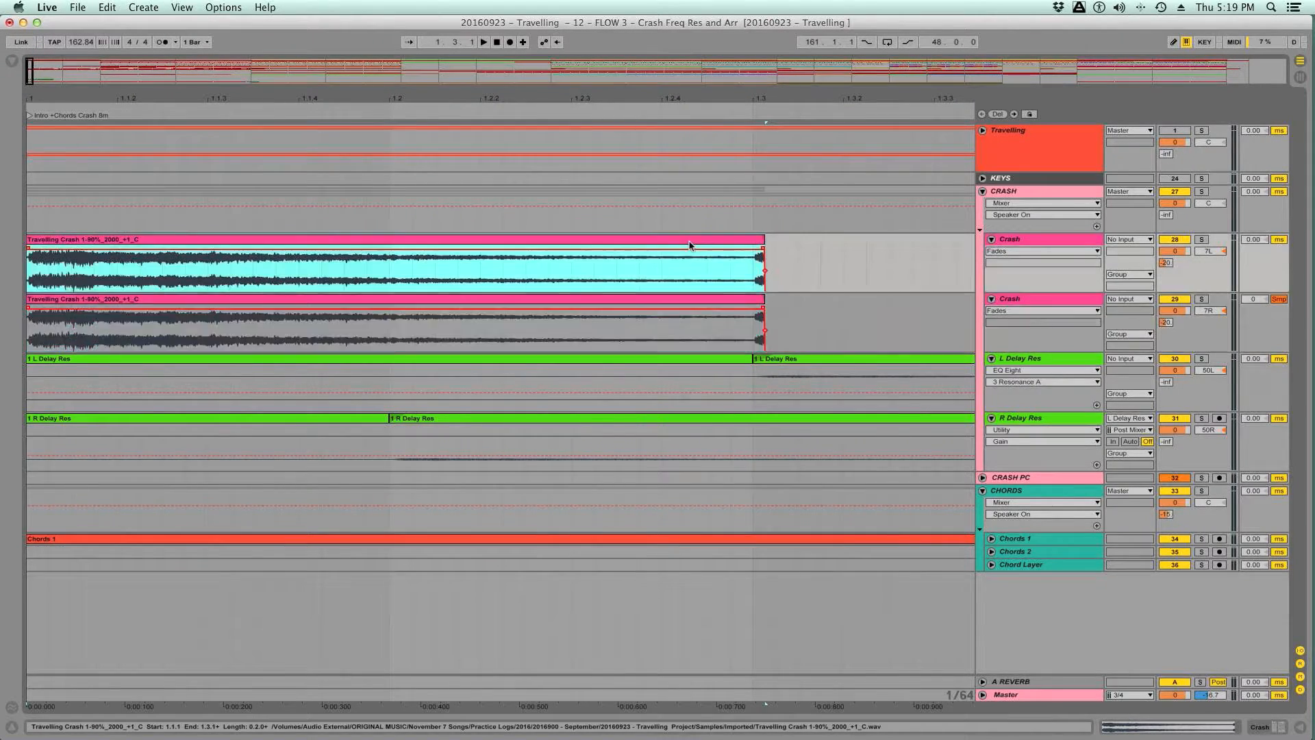
key("super+alt+l")
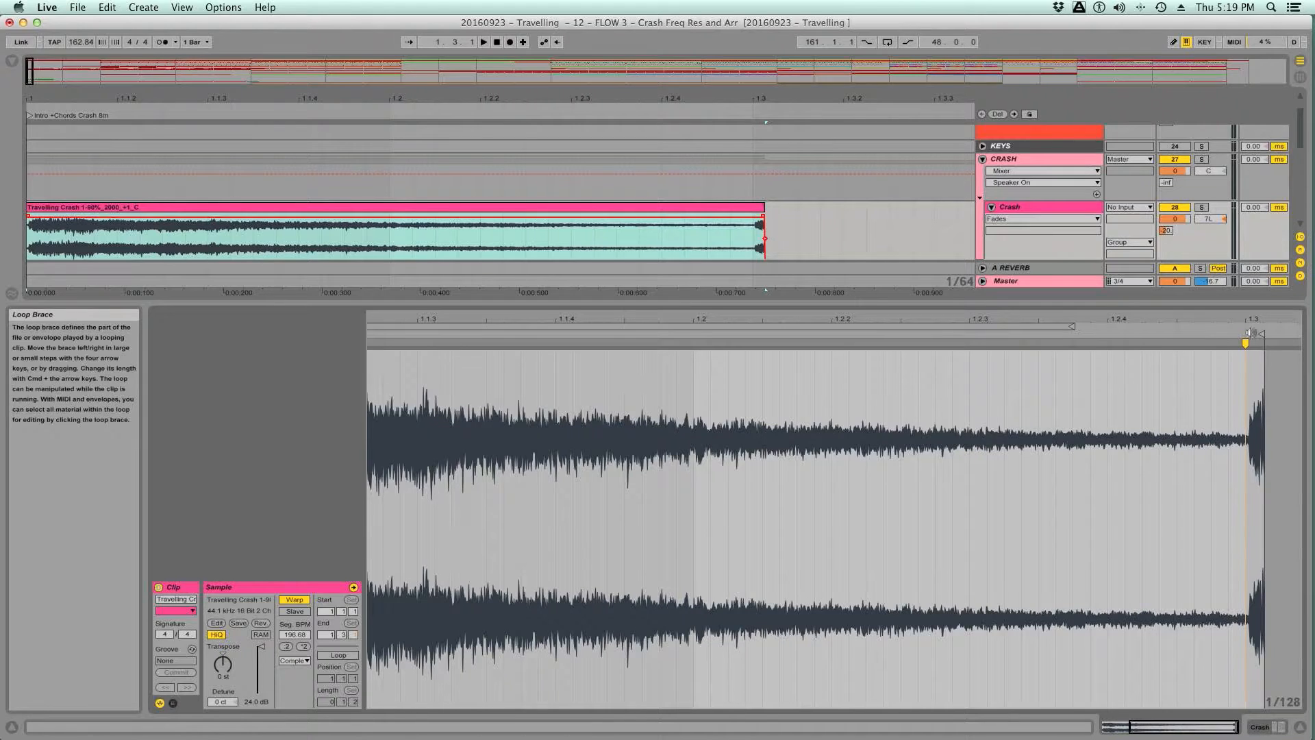
mouse_move(1243, 321)
left_mouse_down()
mouse_move(1245, 301)
mouse_move(1233, 323)
mouse_move(1291, 350)
left_mouse_up()
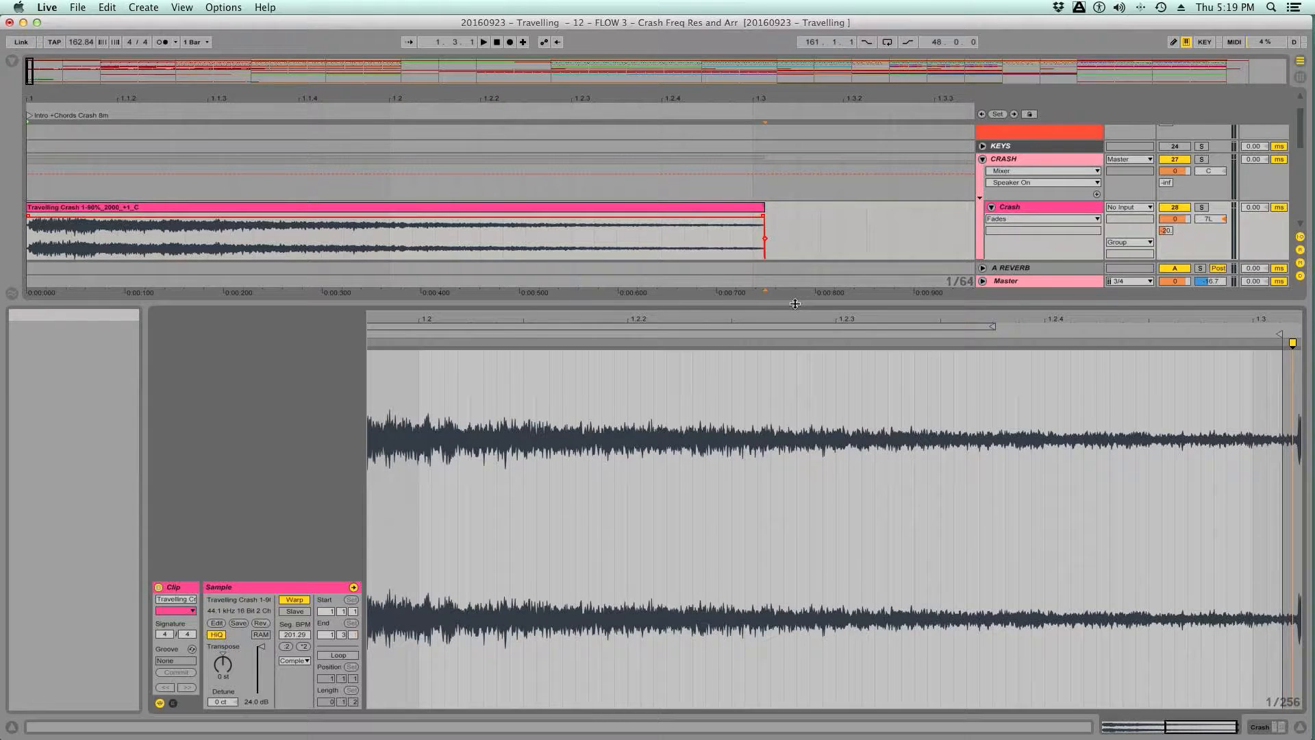
key("super+alt+l")
left_click(654, 274)
left_click_drag(654, 274, 719, 349)
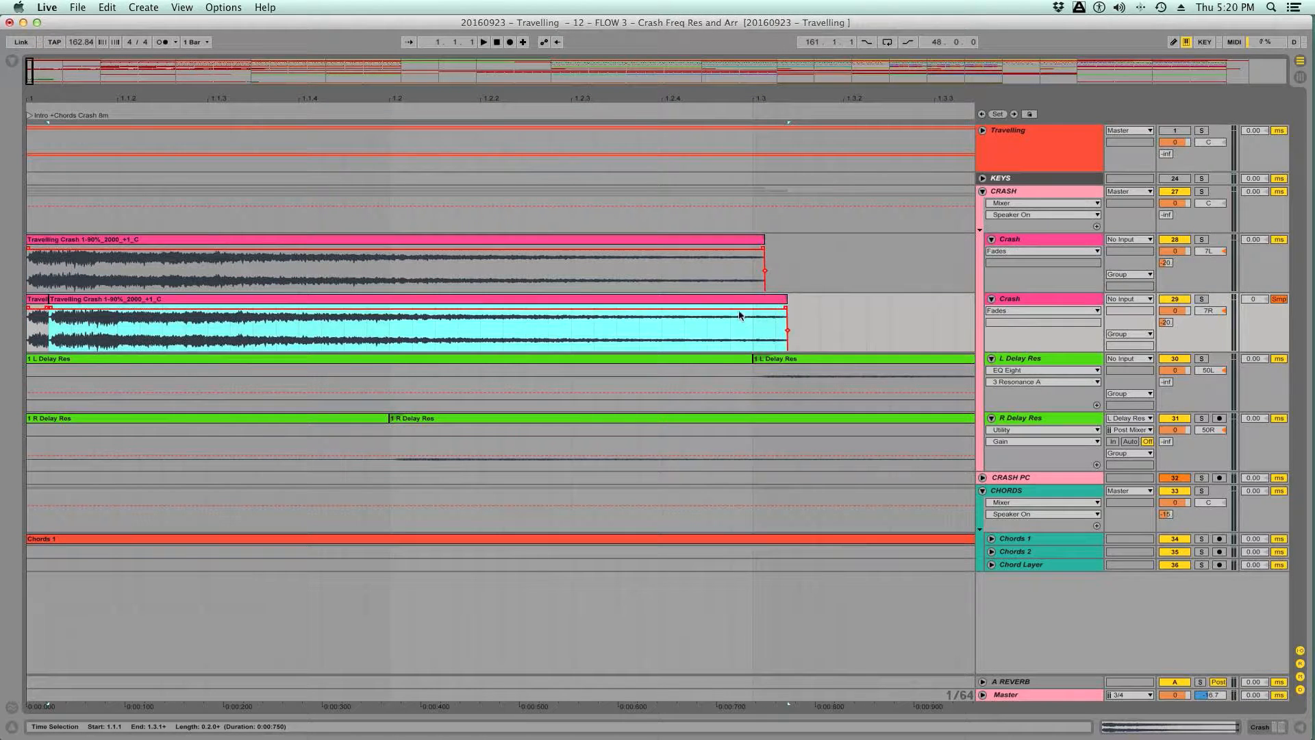
key("super+z")
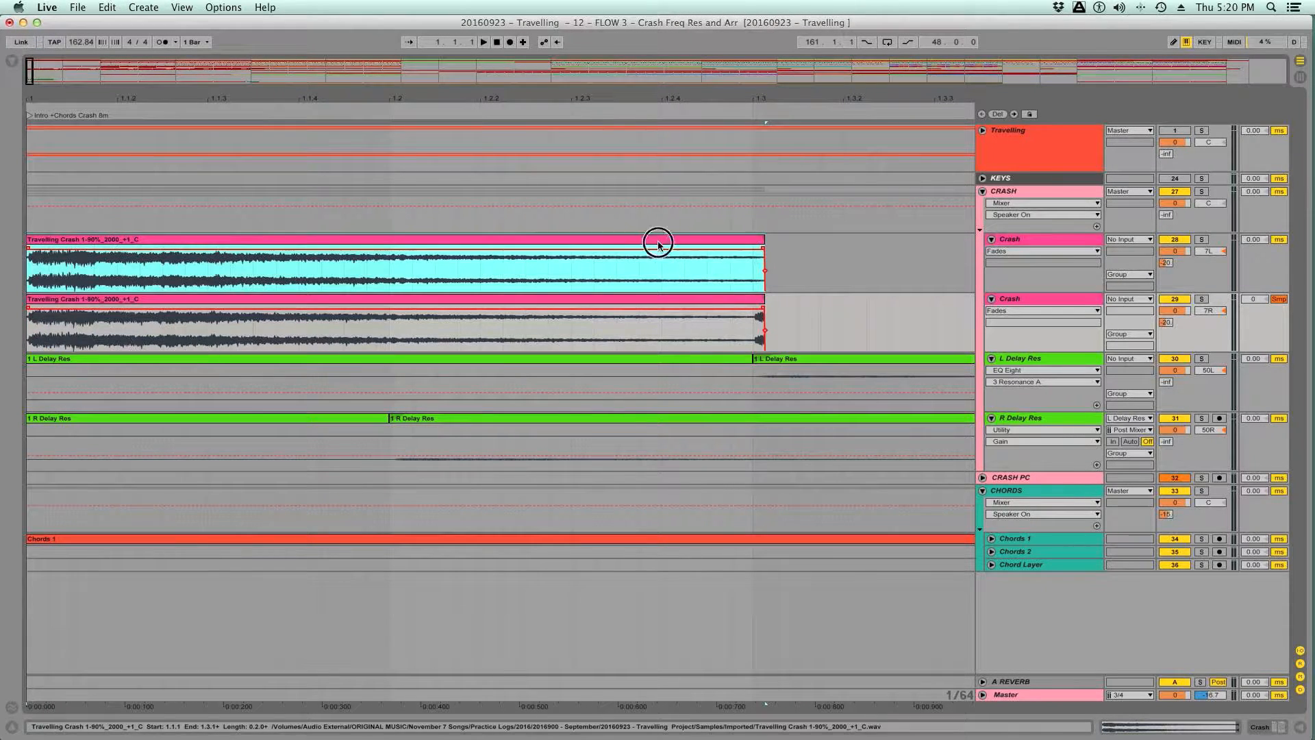
- Copy the stretched clip onto the start of the second Crash track and extend both Crash clips to about 0.76 s
left_click(648, 298)
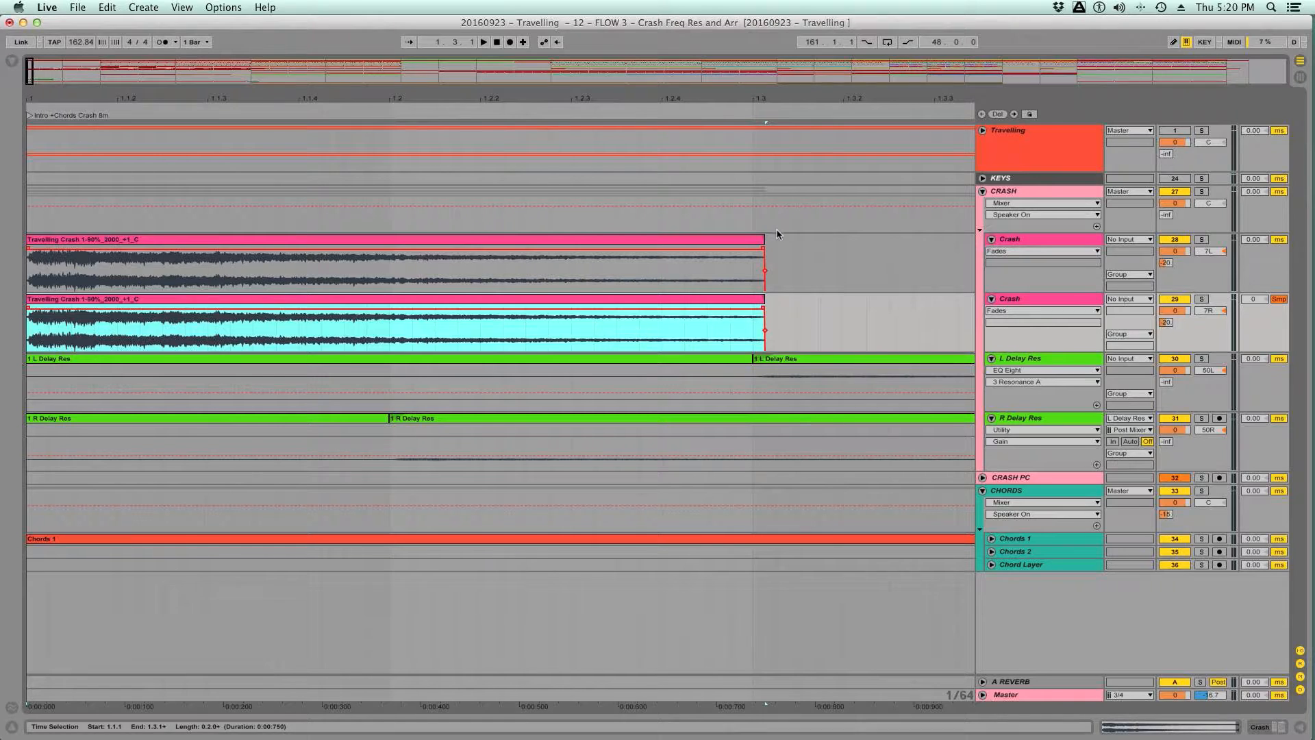
mouse_move(764, 239)
left_mouse_down()
mouse_move(797, 241)
mouse_move(774, 242)
left_mouse_up()
left_click_drag(764, 299, 775, 296)
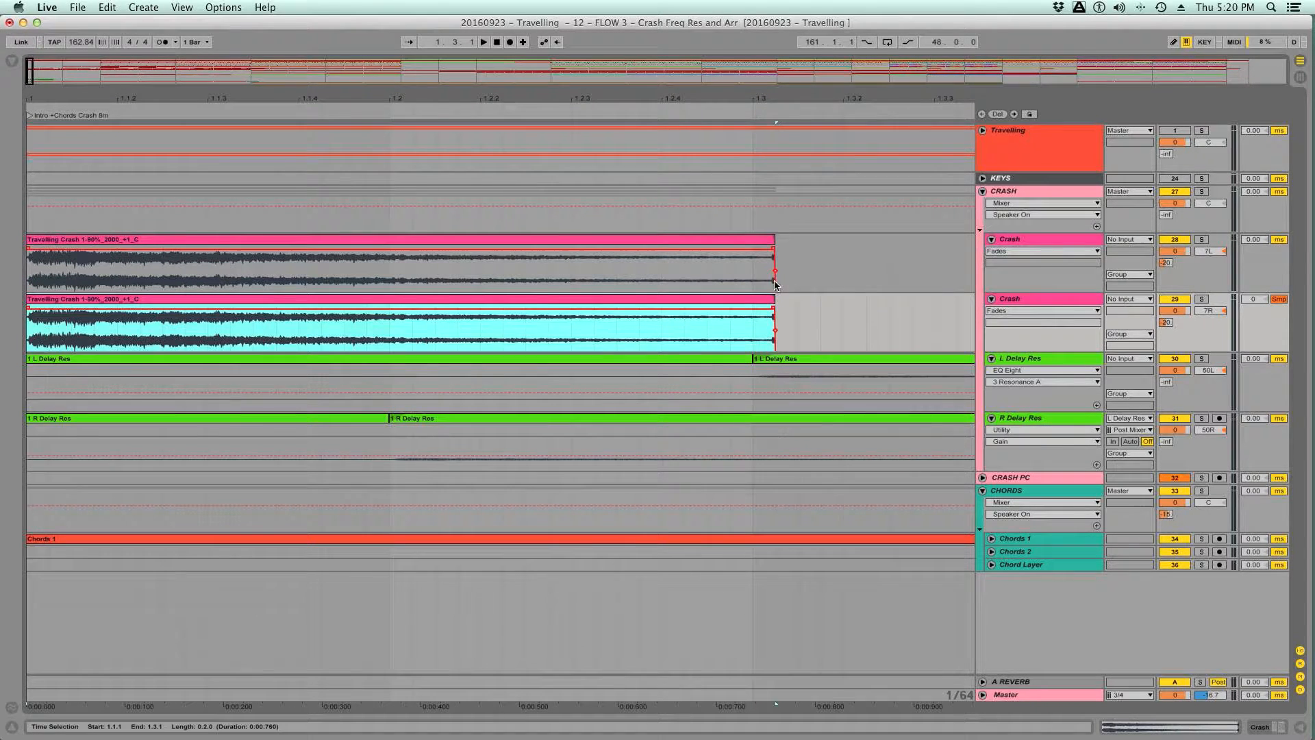
- Add fade-outs from about beat 1.3 to the end of both Crash clips and play them back
left_click(771, 250)
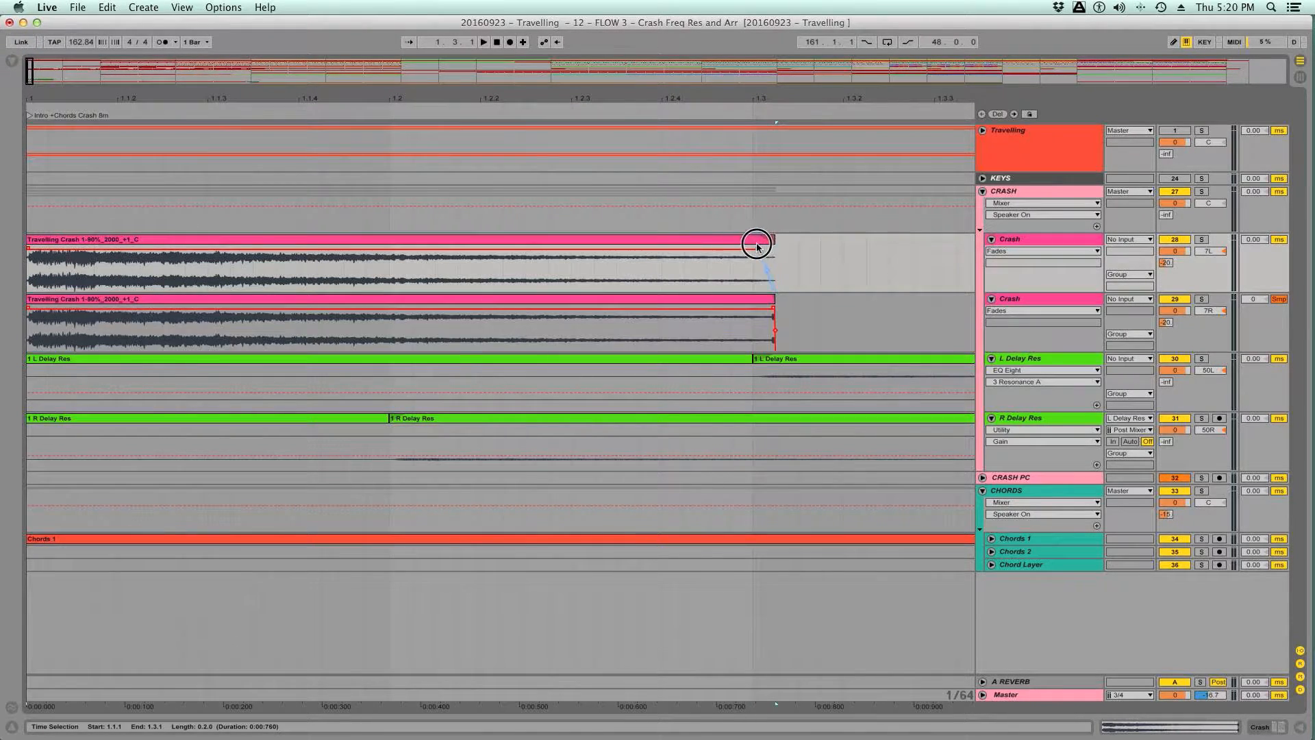
left_click_drag(773, 309, 752, 308)
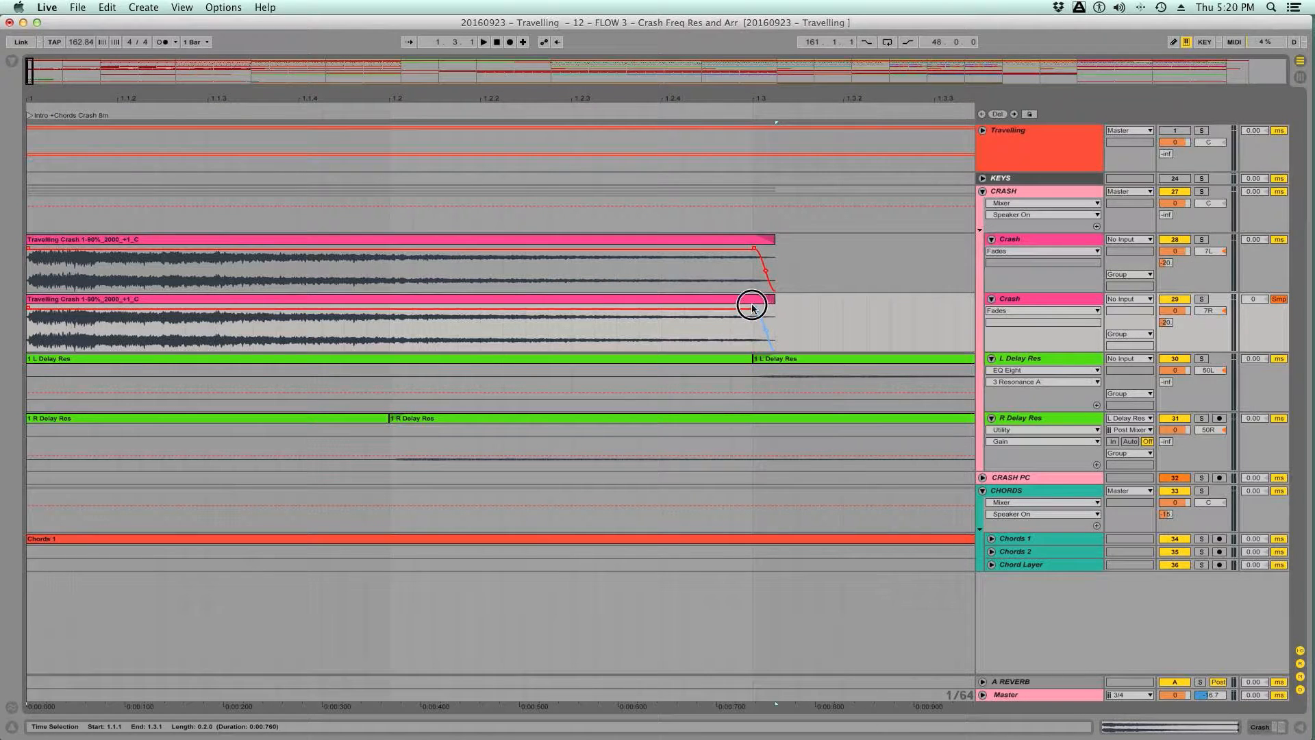
left_click(445, 239)
key("space")
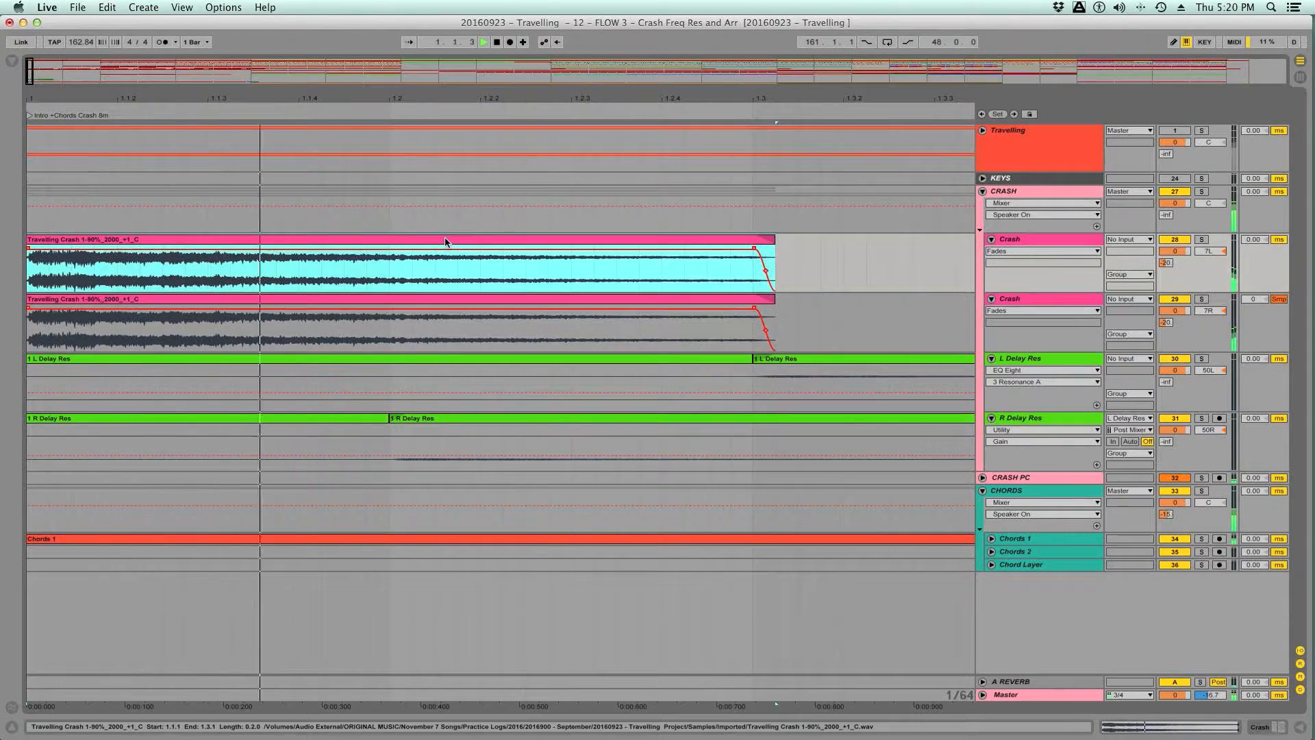
key("space")
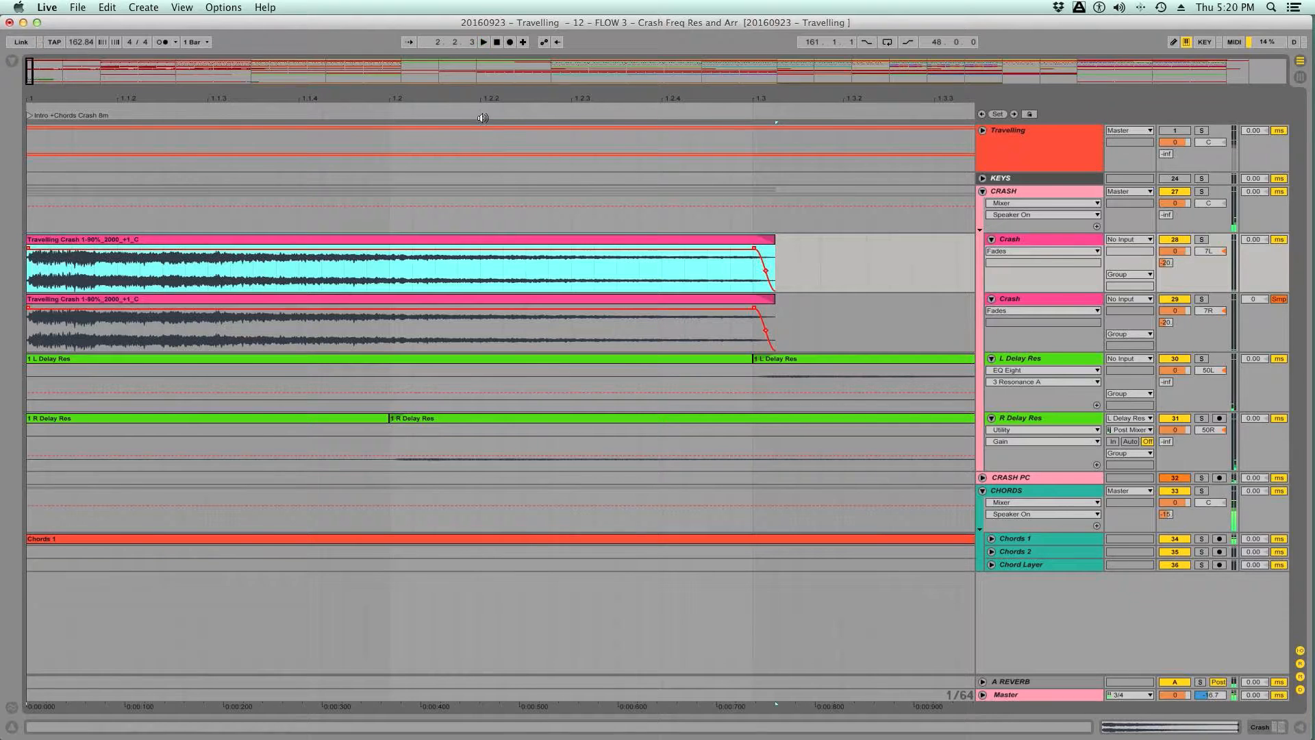
- Replay the produced crash layers over the first two bars and save the Set
key("space")
key("space")
key("space")
left_click_drag(485, 101, 485, 56)
key("space")
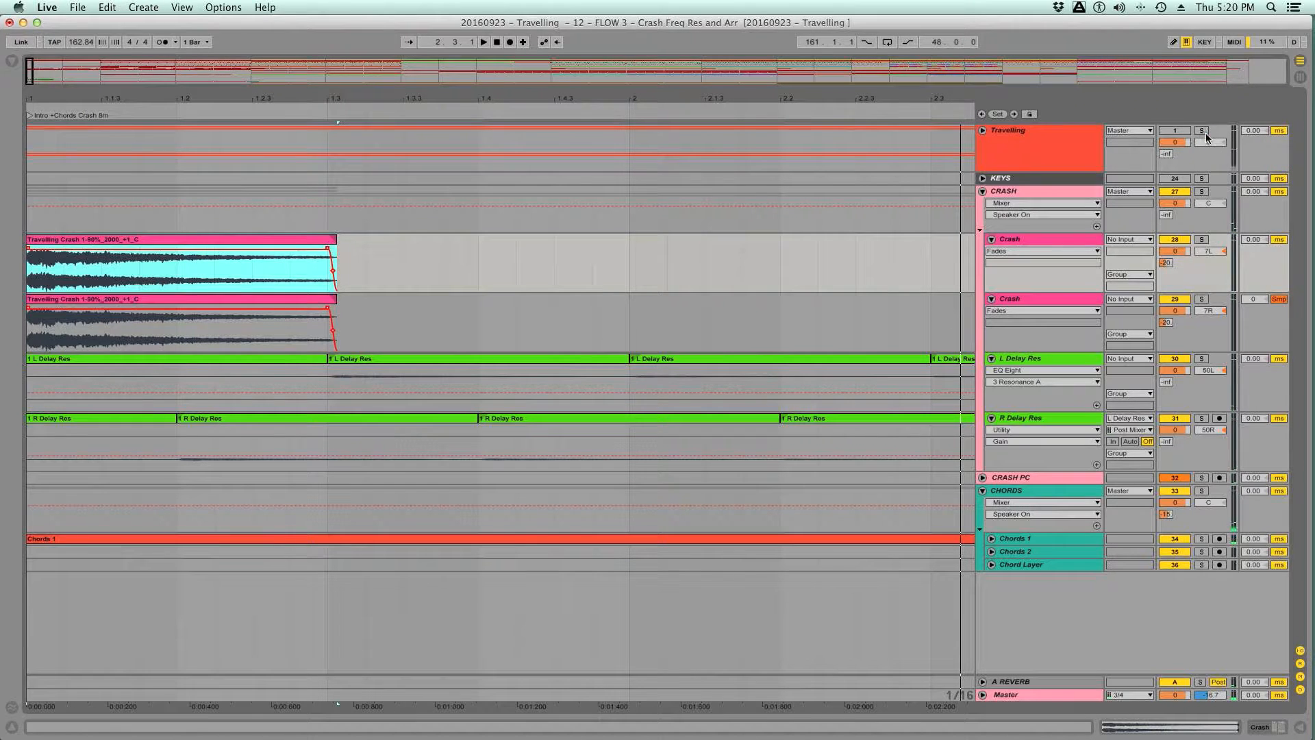
key("space")
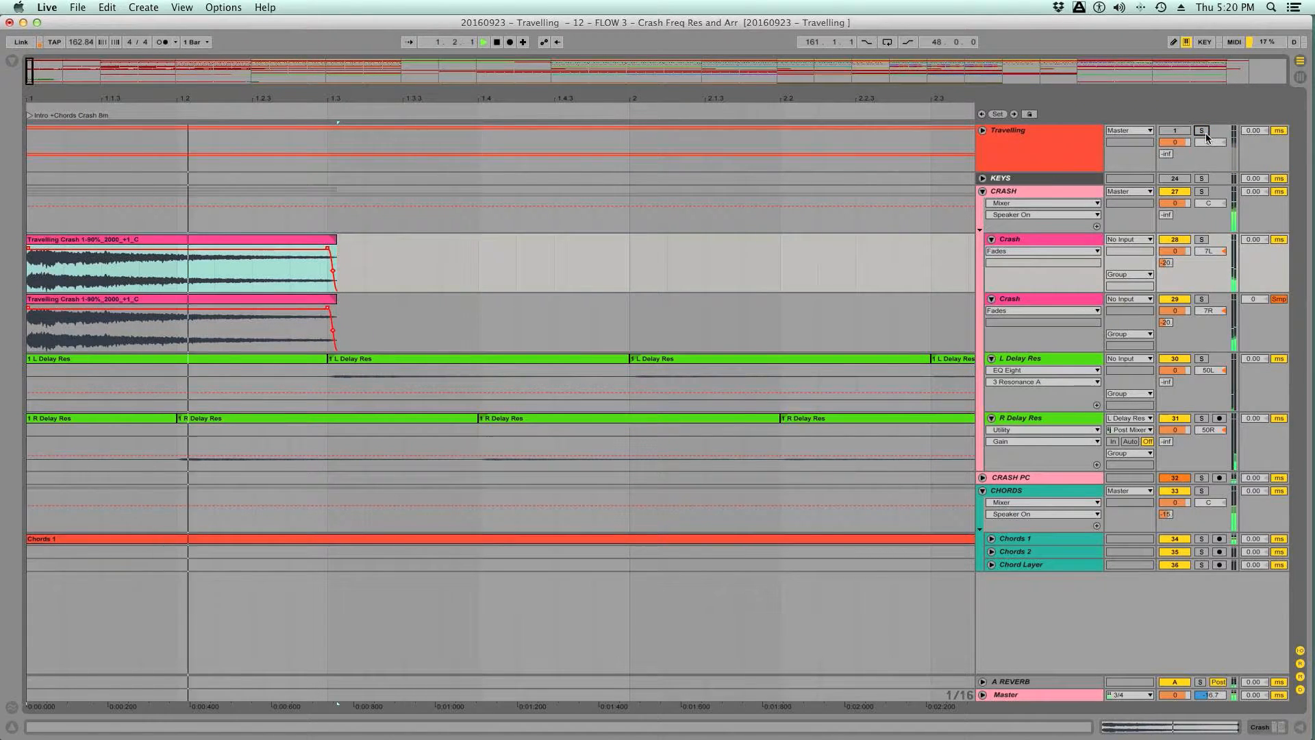
key("space")
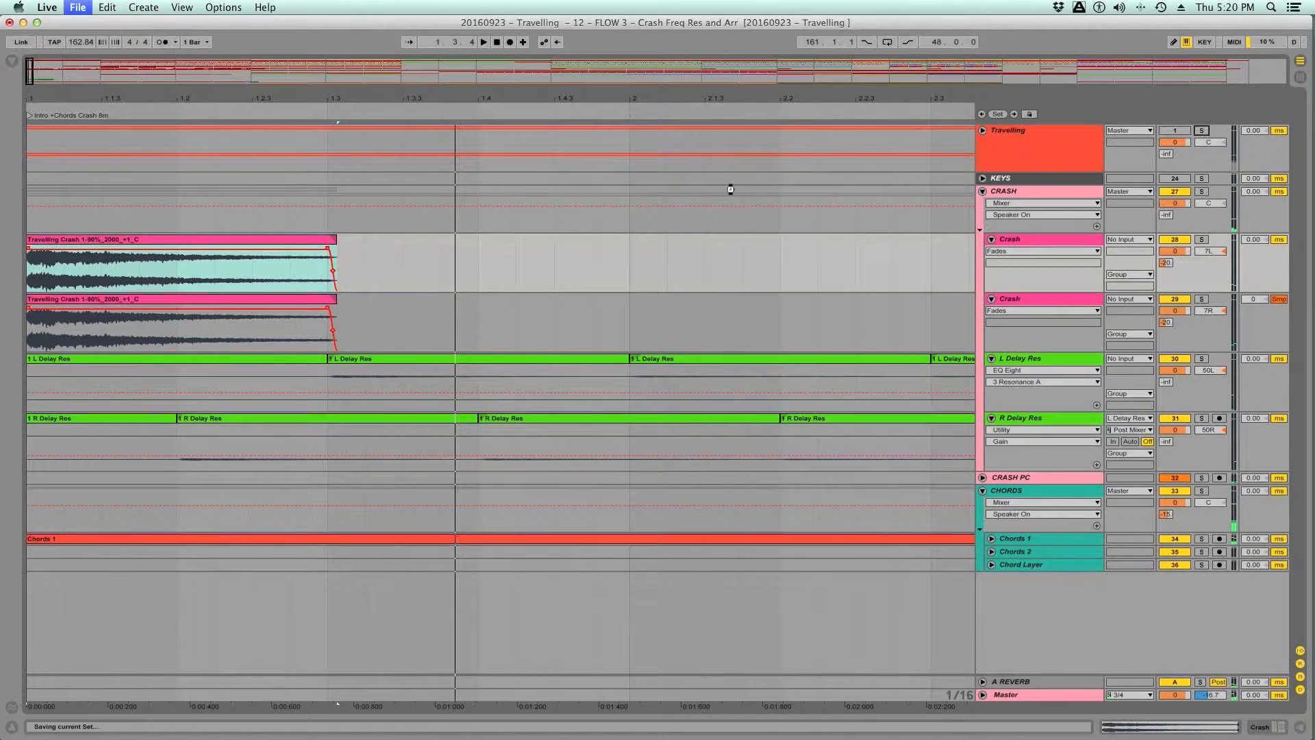
- Play the produced layers, solo the Travelling reference for comparison, and stop playback
key("space")
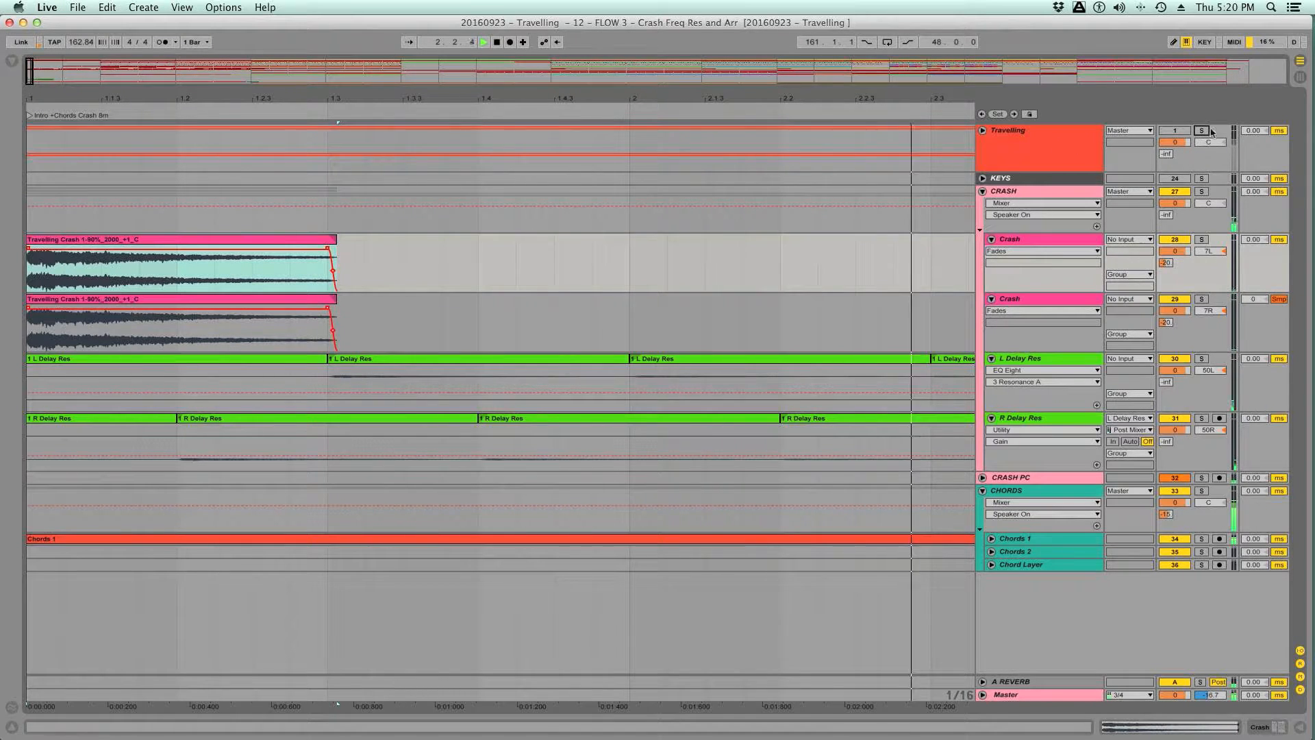
left_click(1200, 131)
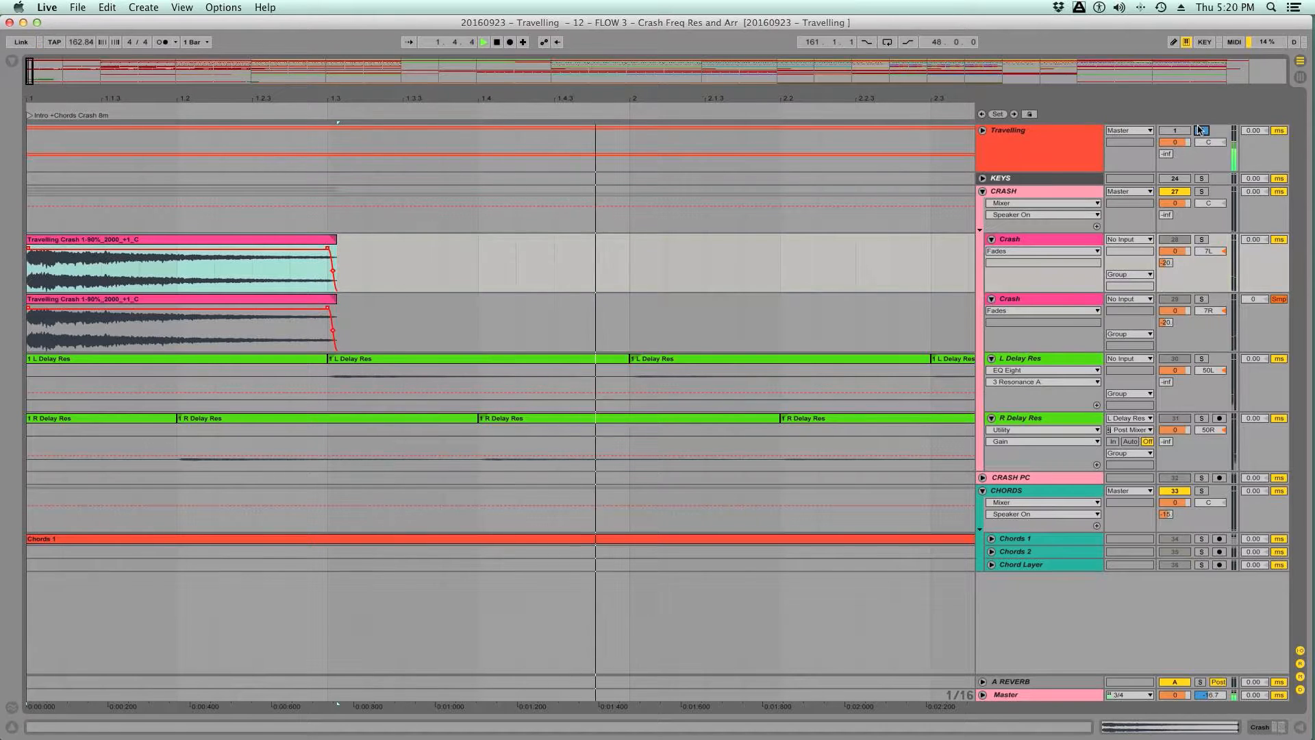
left_click(1200, 130)
key("space")
- Set the Utility gain on the L Delay Res and R Delay Res tracks to -12.0 dB
double_click(1027, 359)
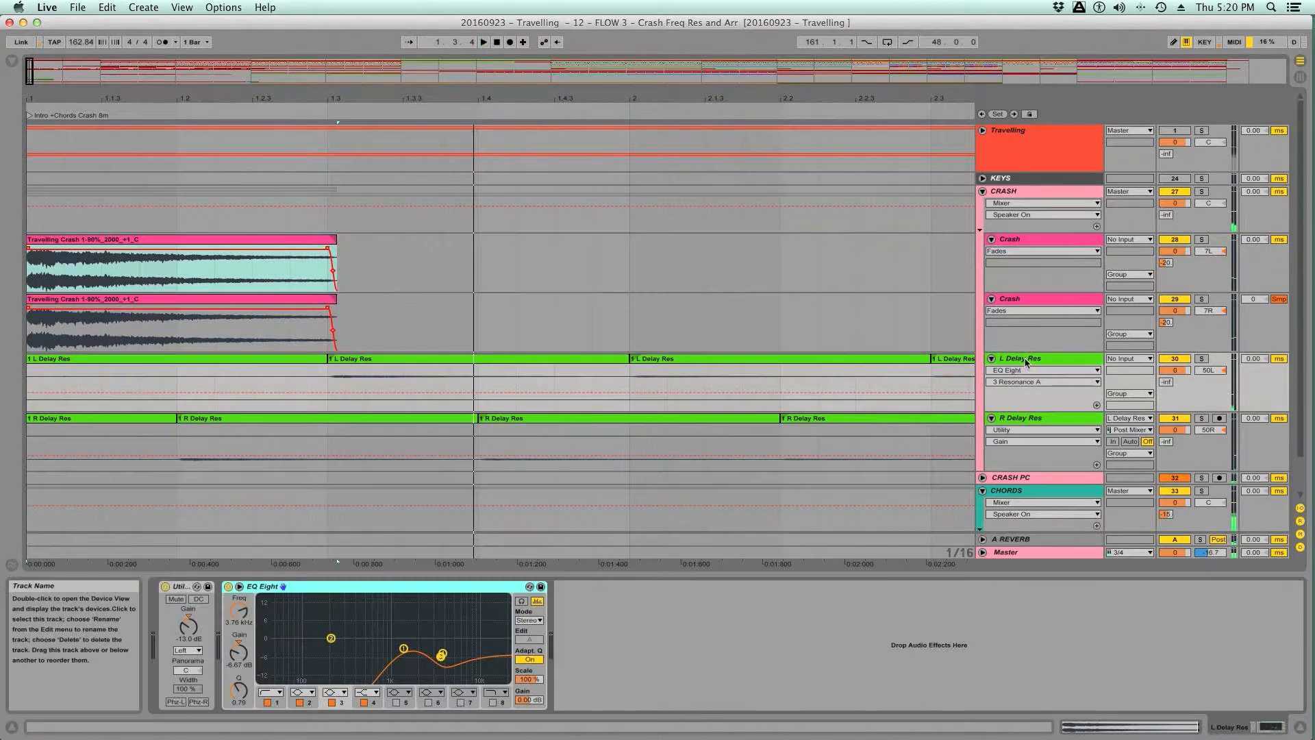
left_click(190, 626)
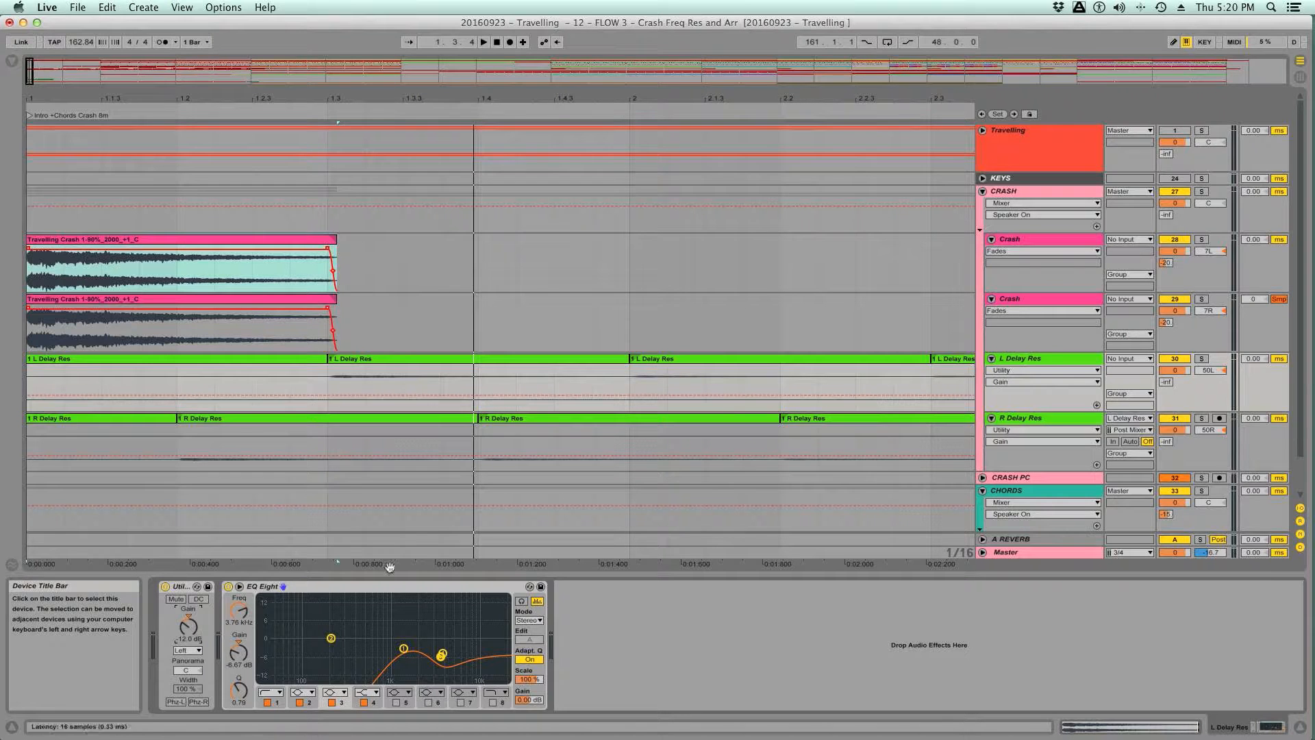
left_click(1032, 419)
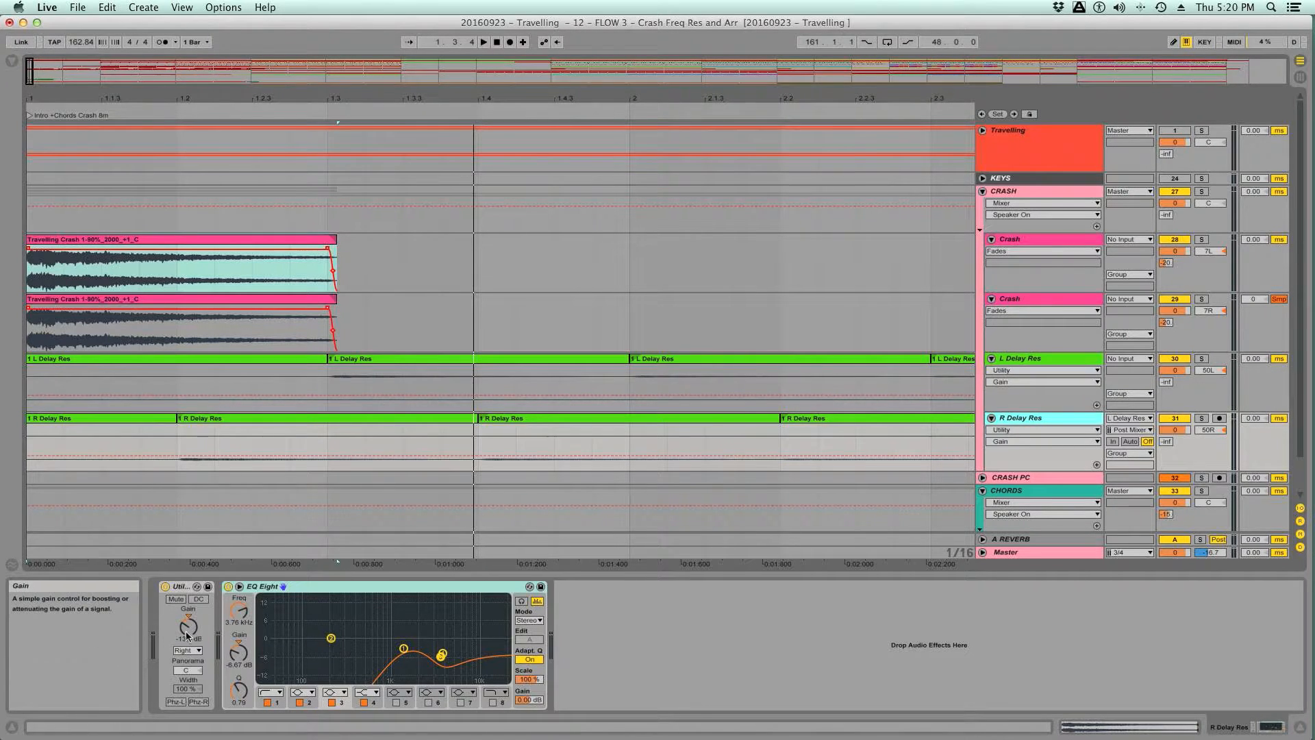
left_click(191, 627)
- Check the louder Delay Res tracks in the mix by comparing playback with the soloed Travelling reference
key("space")
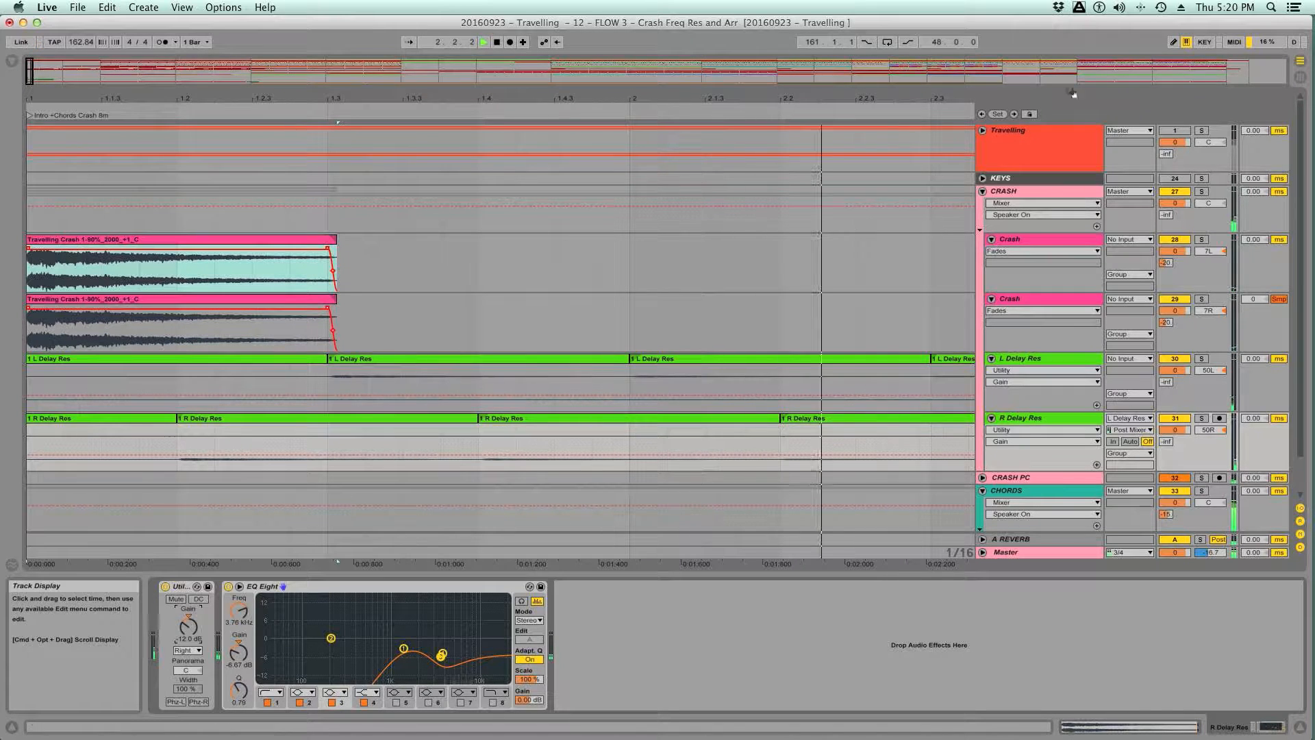
key("space")
left_click(1202, 131)
left_click(1202, 130)
key("space")
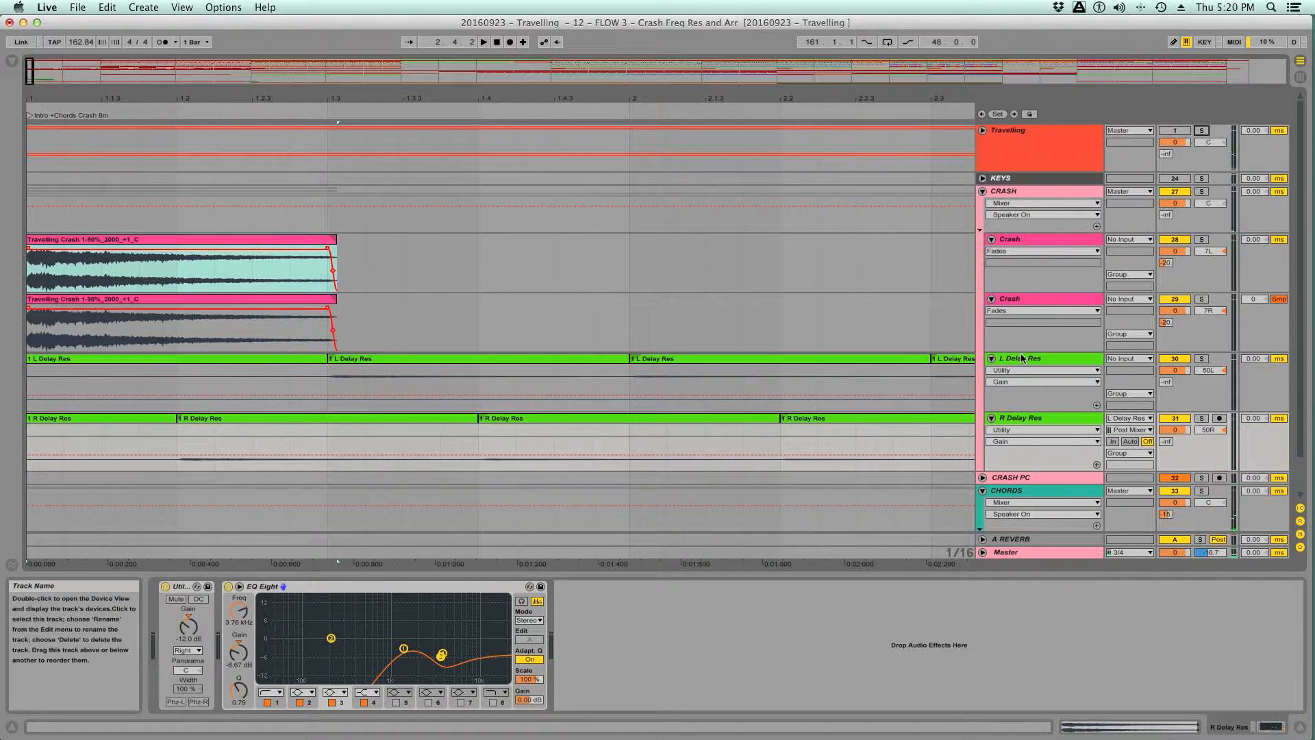
- Show the Session View mixer and compare the produced mix with the Travelling reference by toggling its solo during playback
key("Tab")
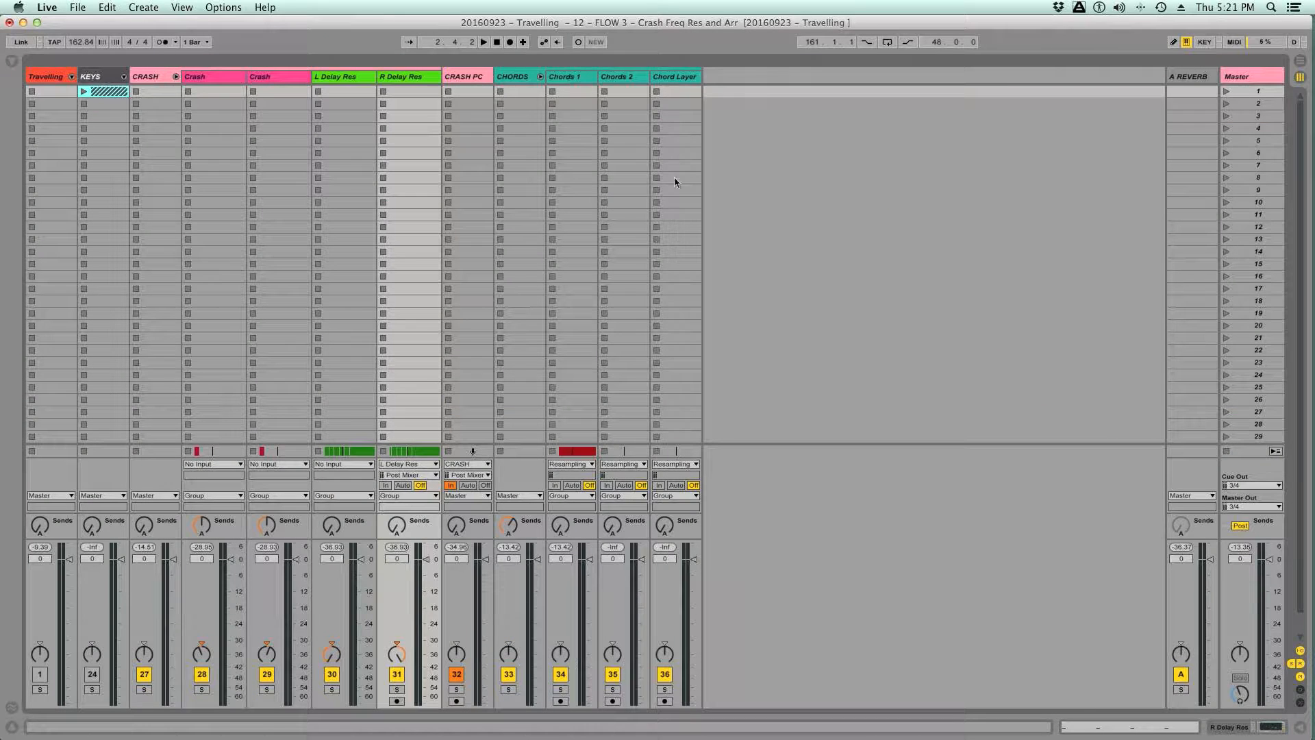
key("space")
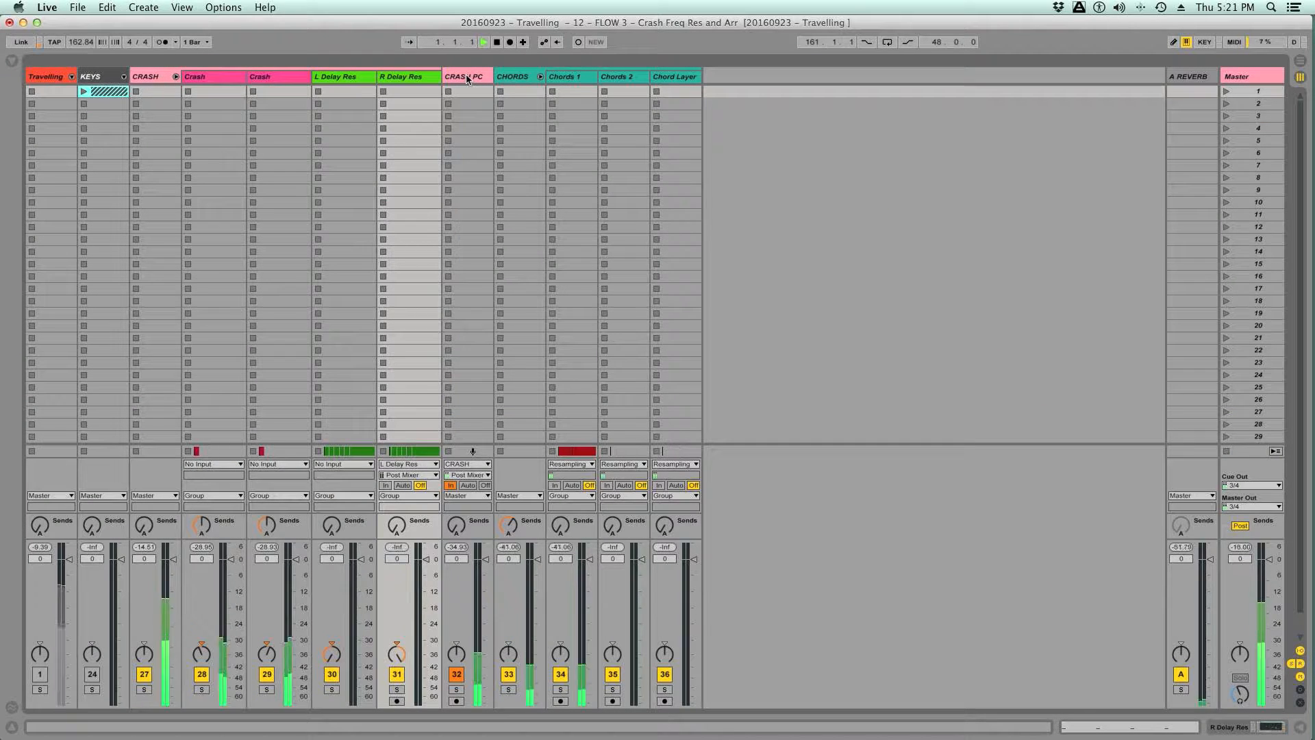
key("space")
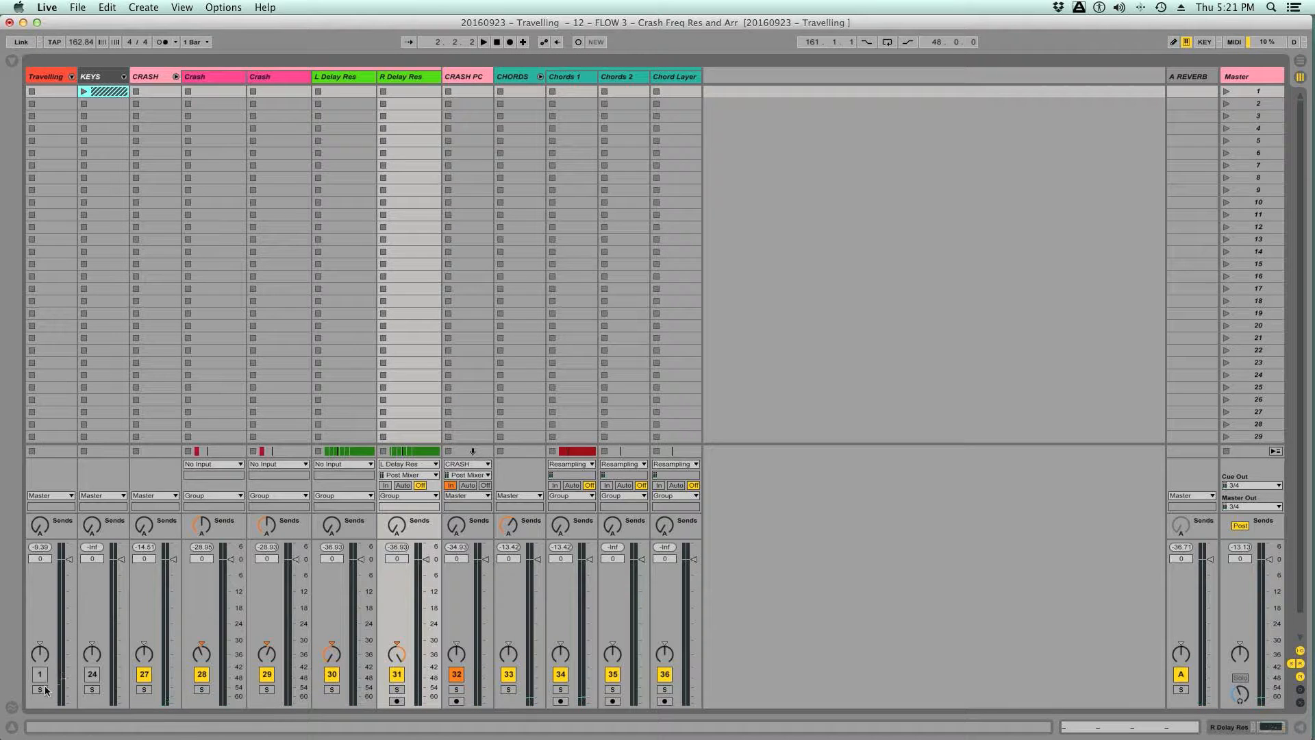
left_click(39, 689)
key("space")
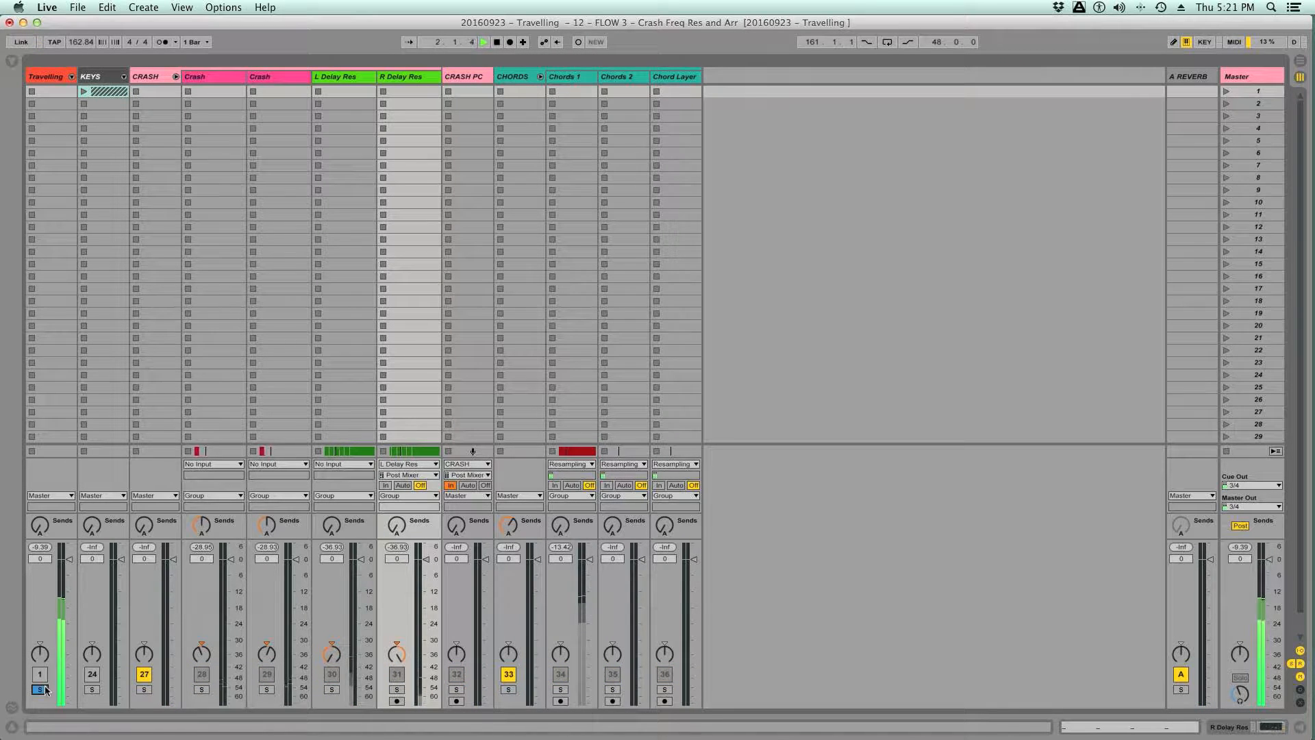
left_click(46, 689)
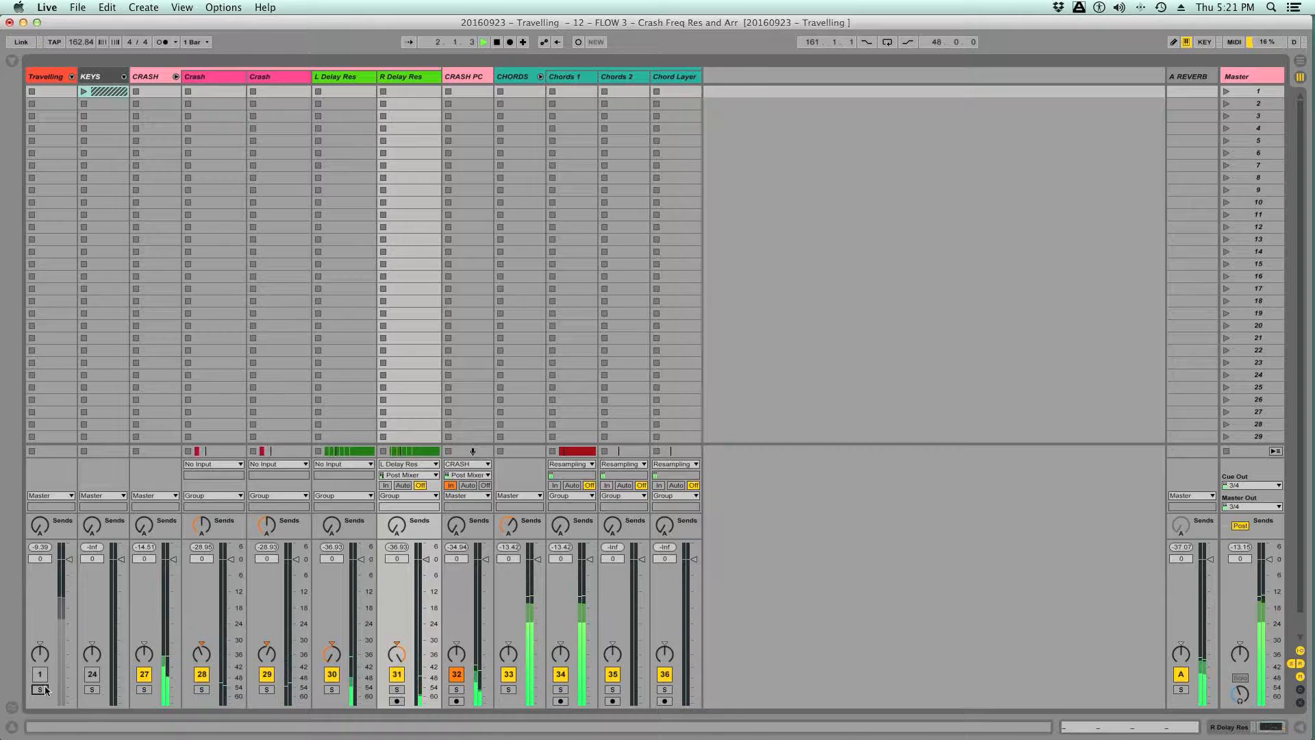
left_click(40, 689)
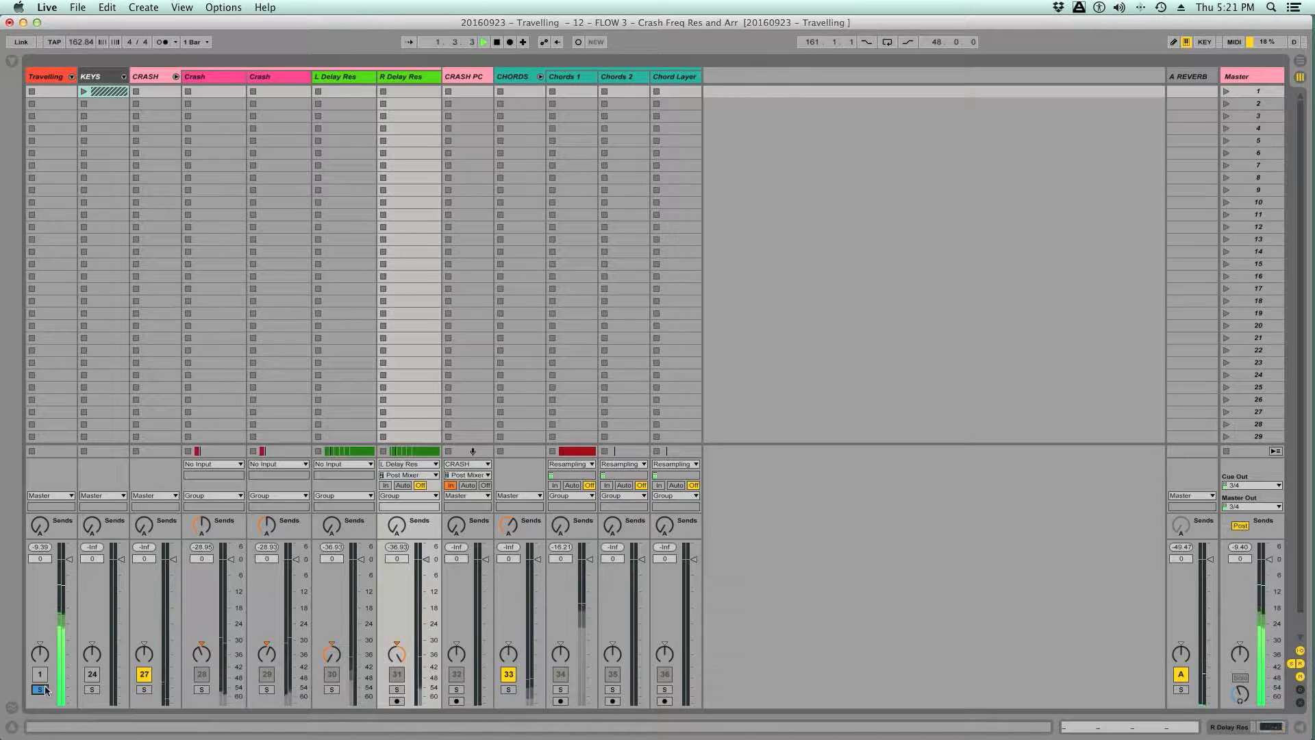
key("space")
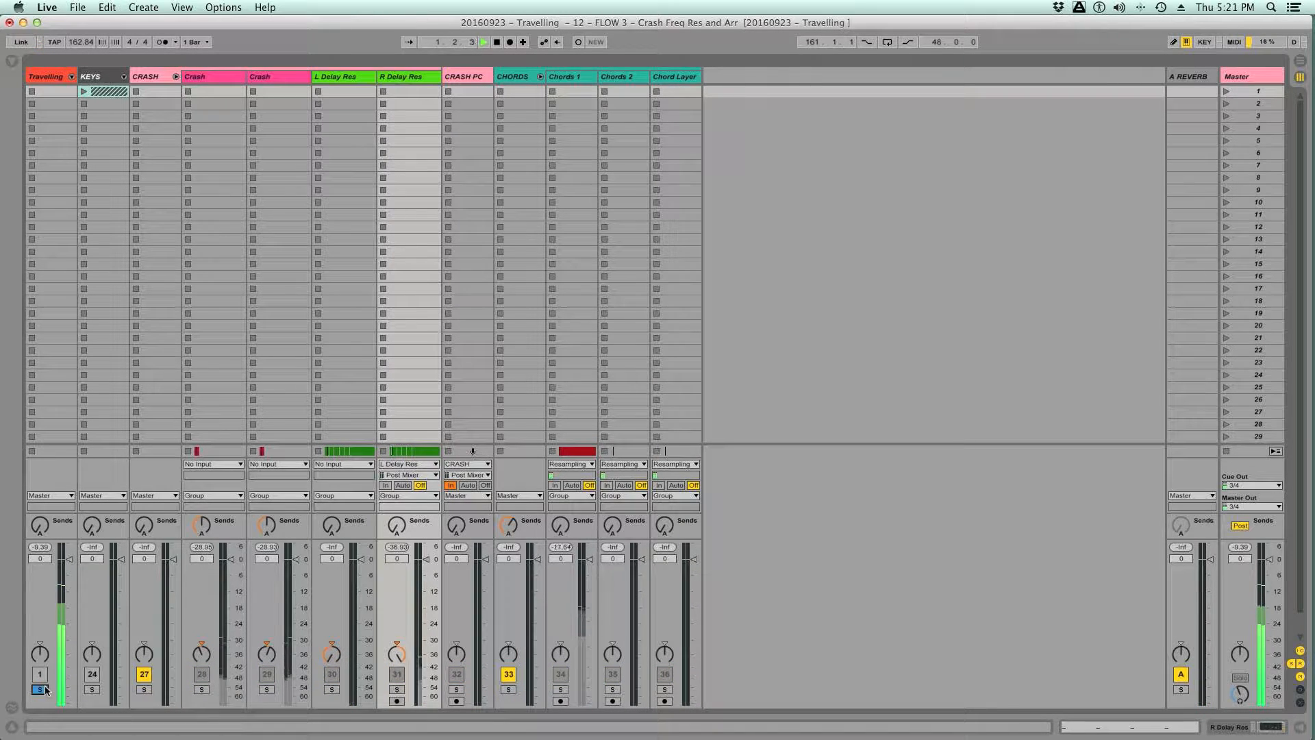
- Route the Master output to 1/2 and compare the produced mix with the Travelling reference through it
left_click(1254, 506)
left_click(1247, 519)
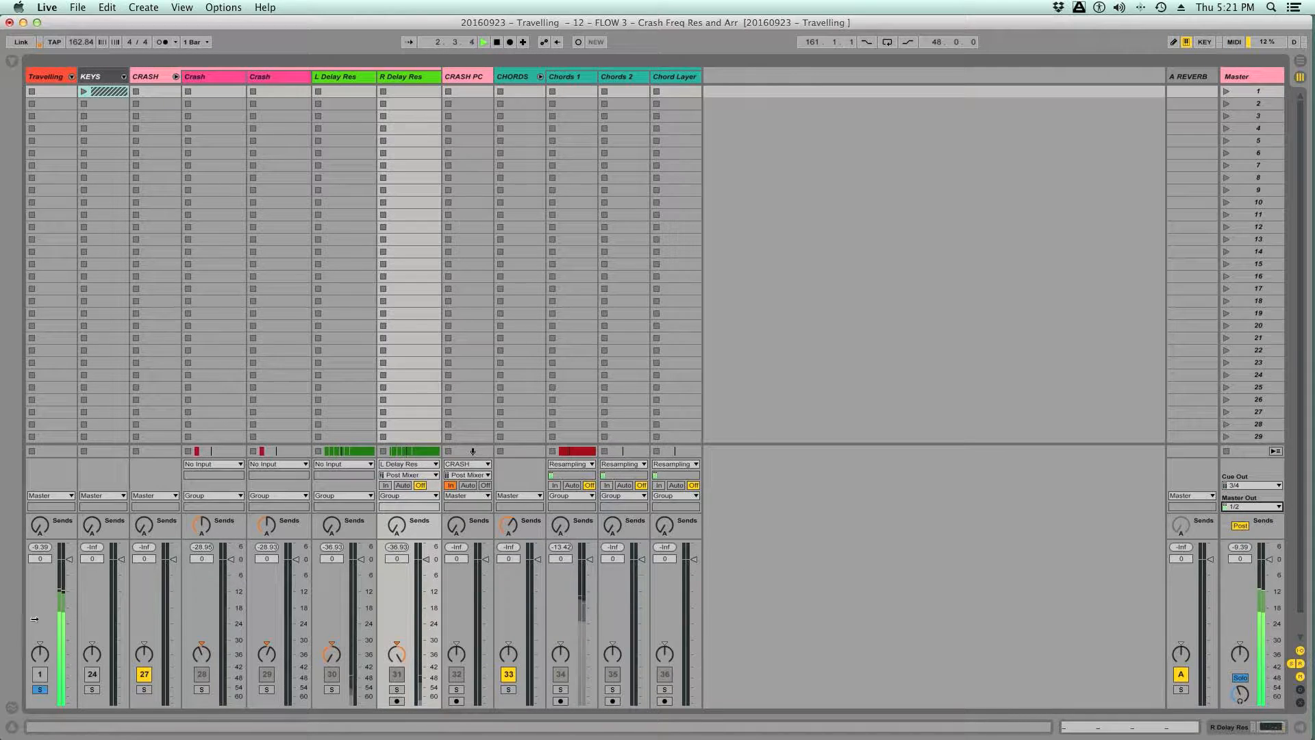
left_click(40, 689)
key("space")
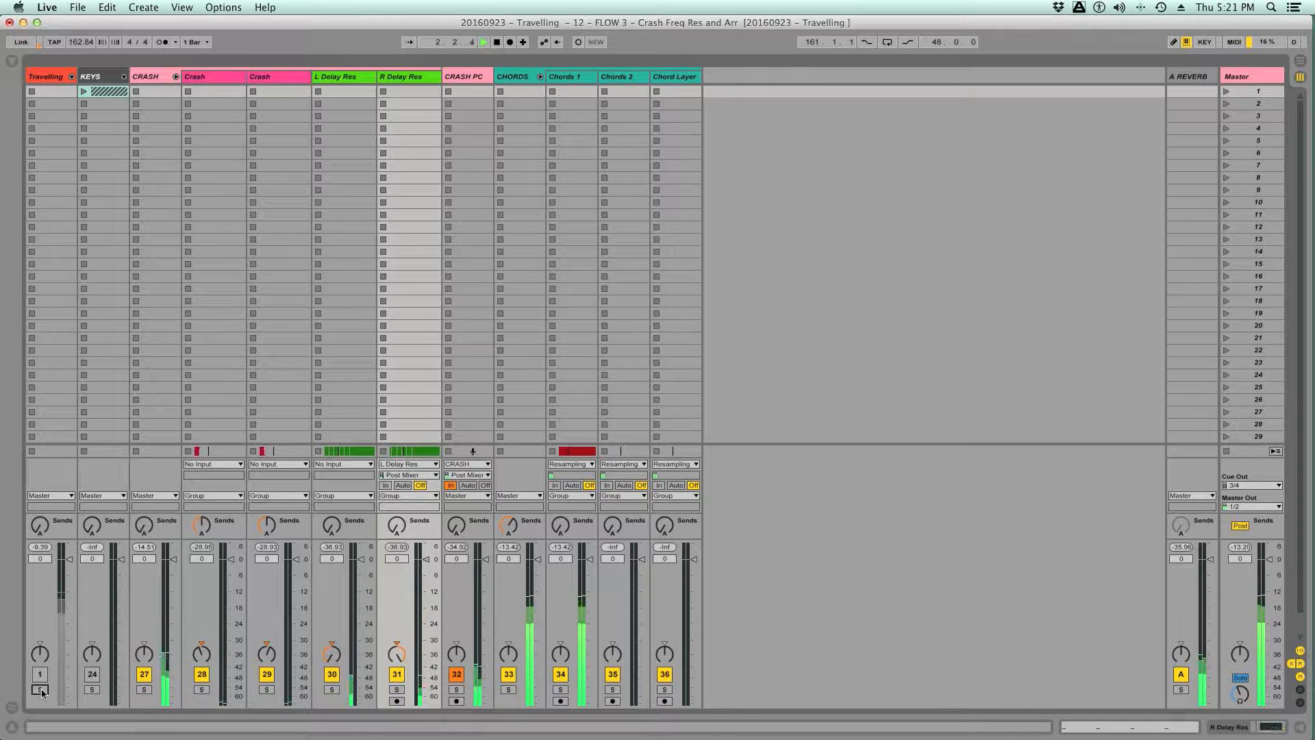
left_click(40, 689)
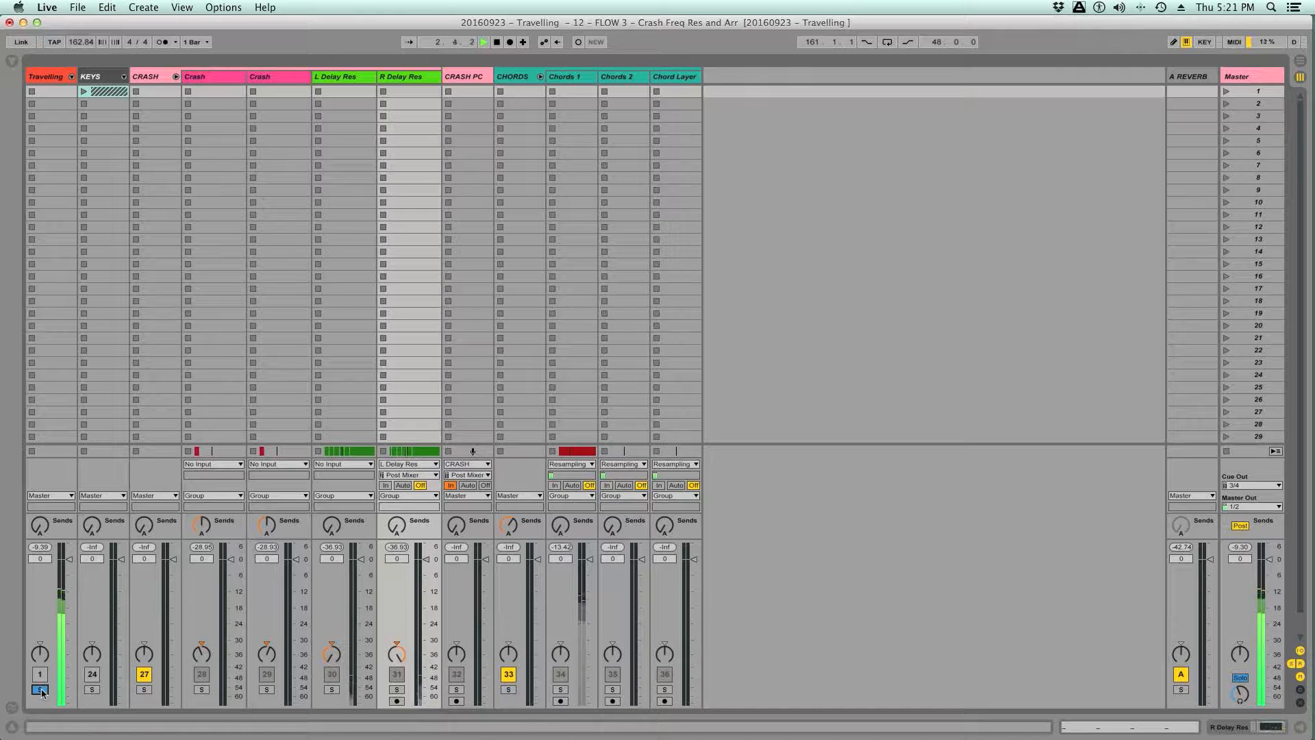
left_click(39, 689)
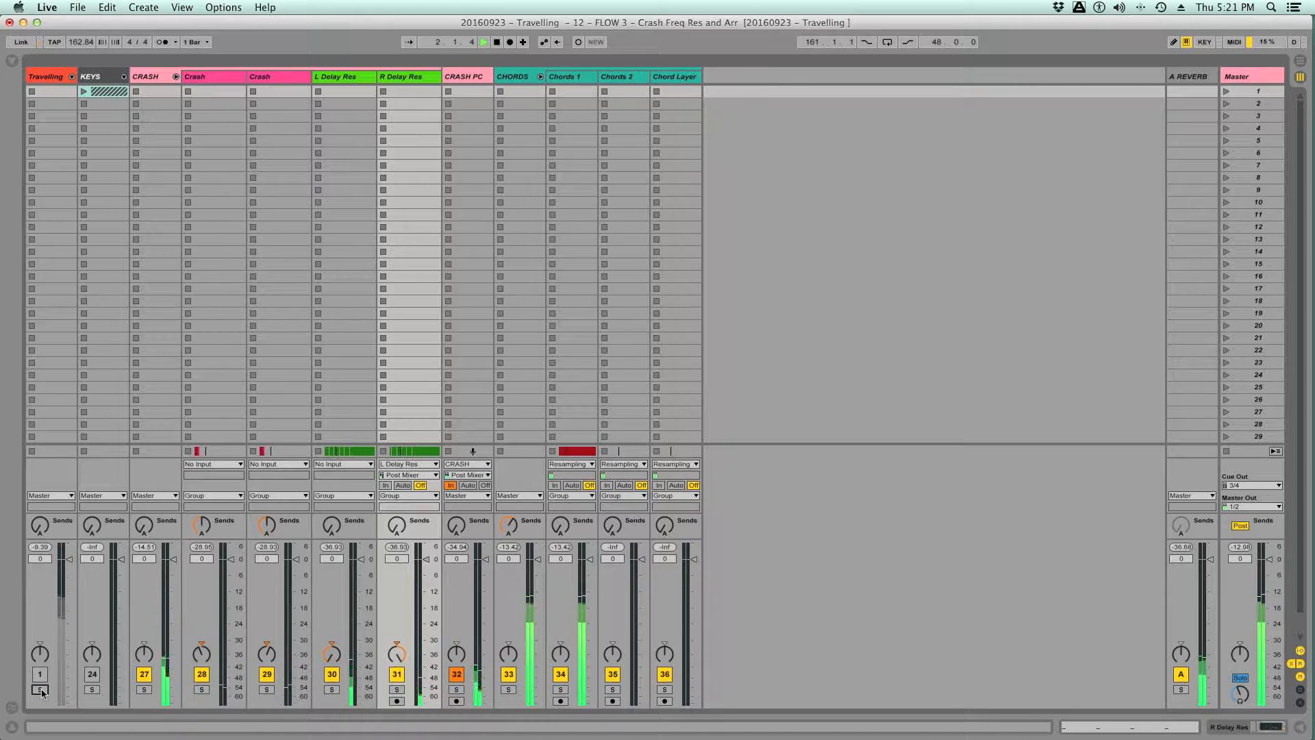
left_click(40, 689)
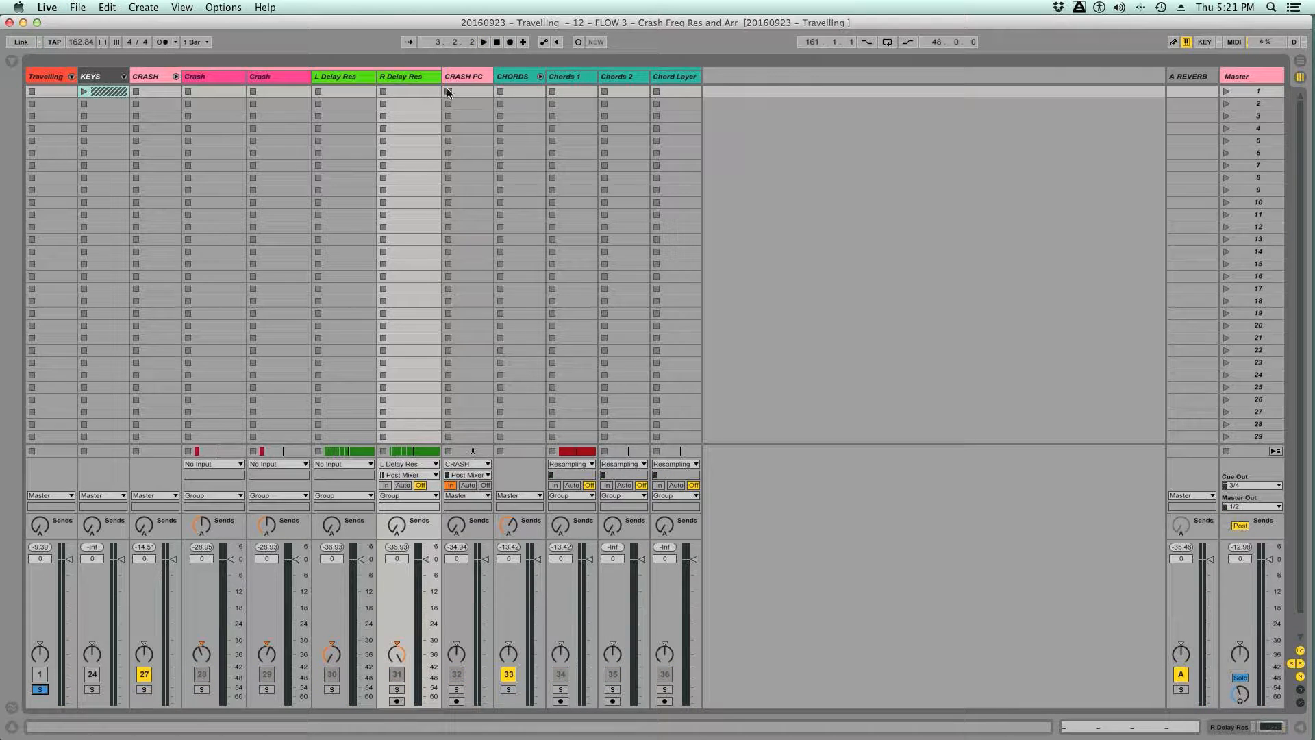
- Show the CRASH group's devices and compare the mix with the Travelling reference by toggling its solo during playback
double_click(159, 78)
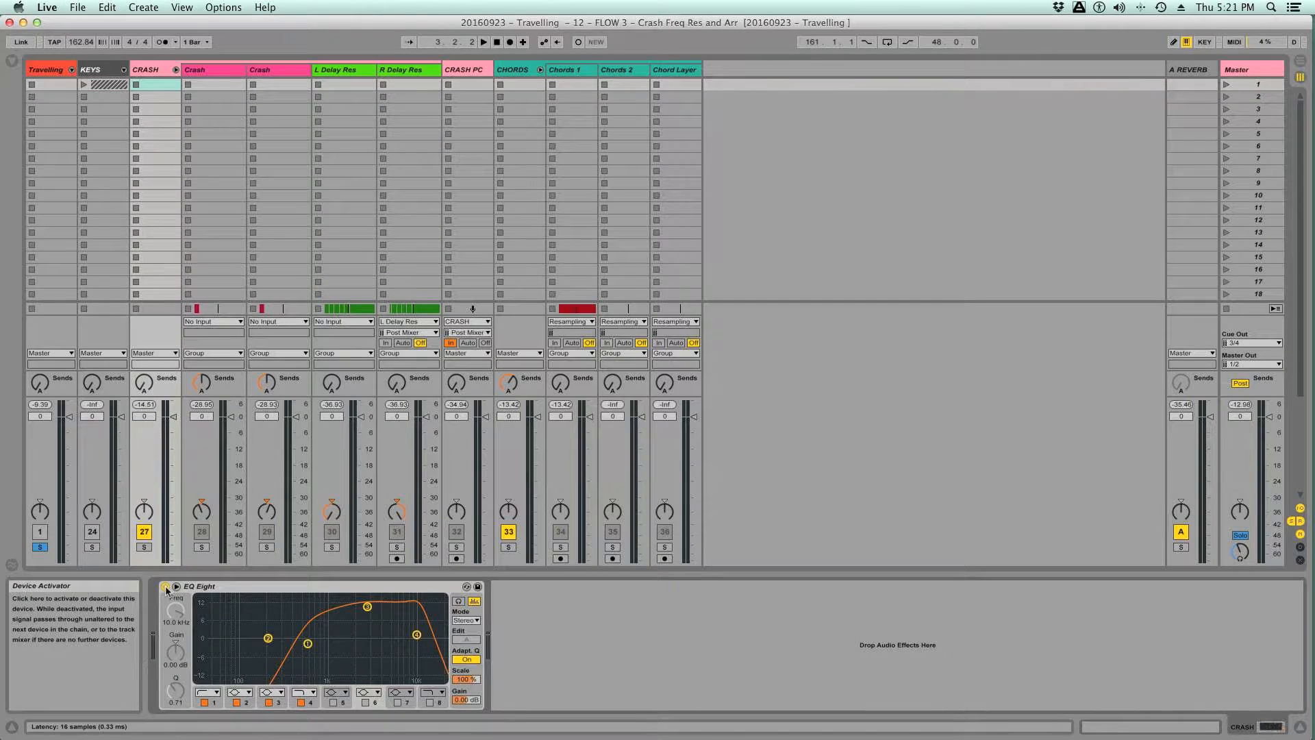
key("space")
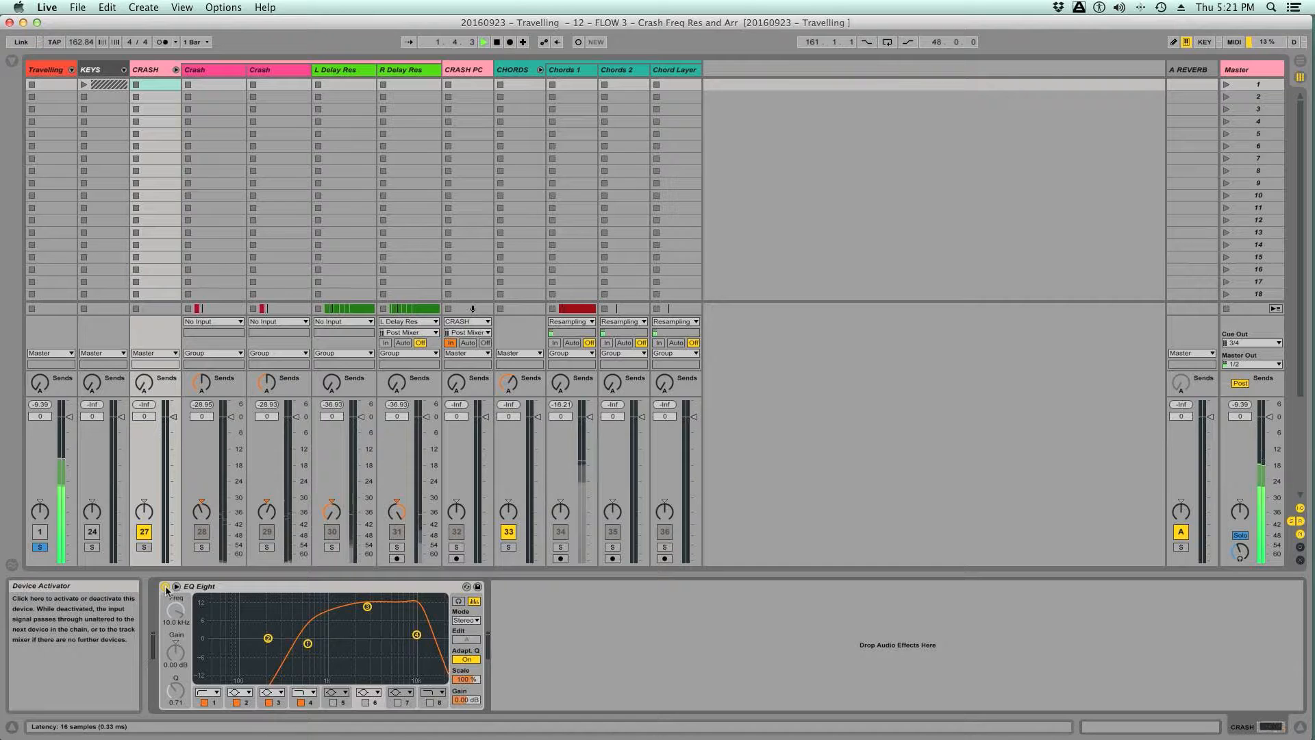
left_click(40, 547)
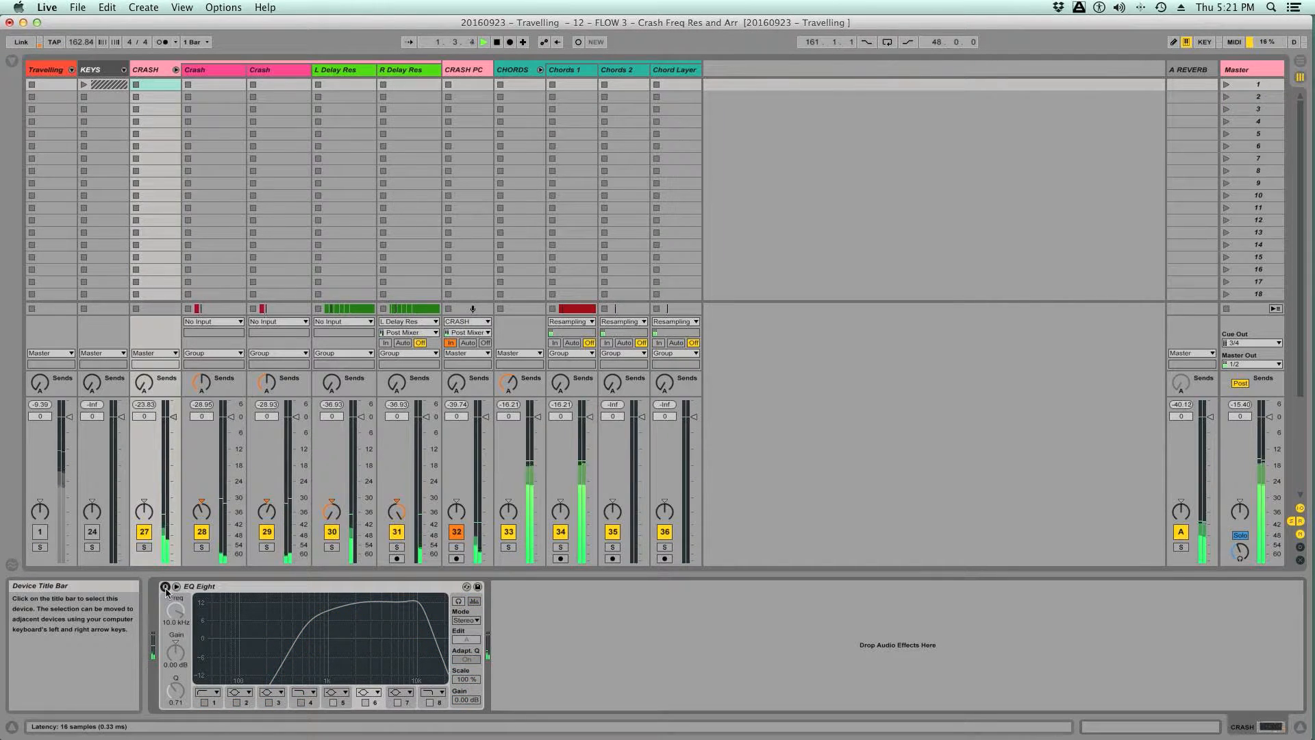
left_click(39, 546)
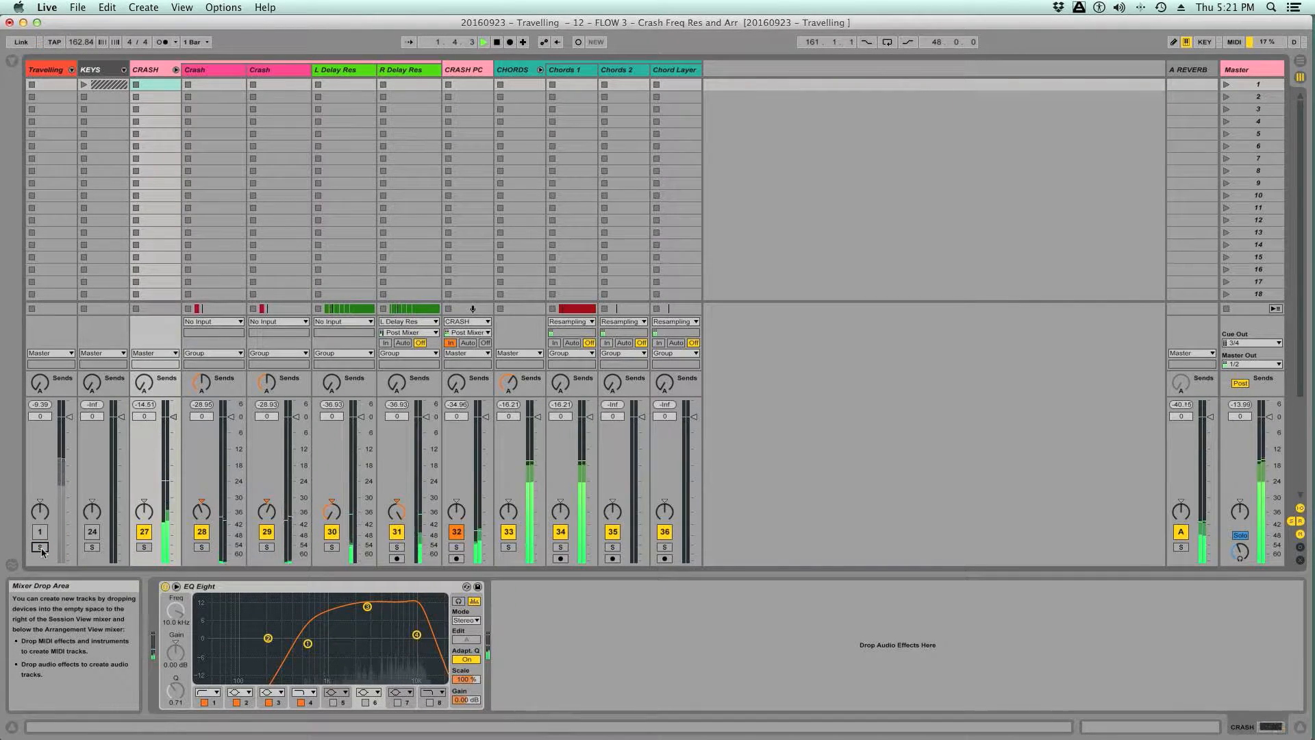
left_click(40, 546)
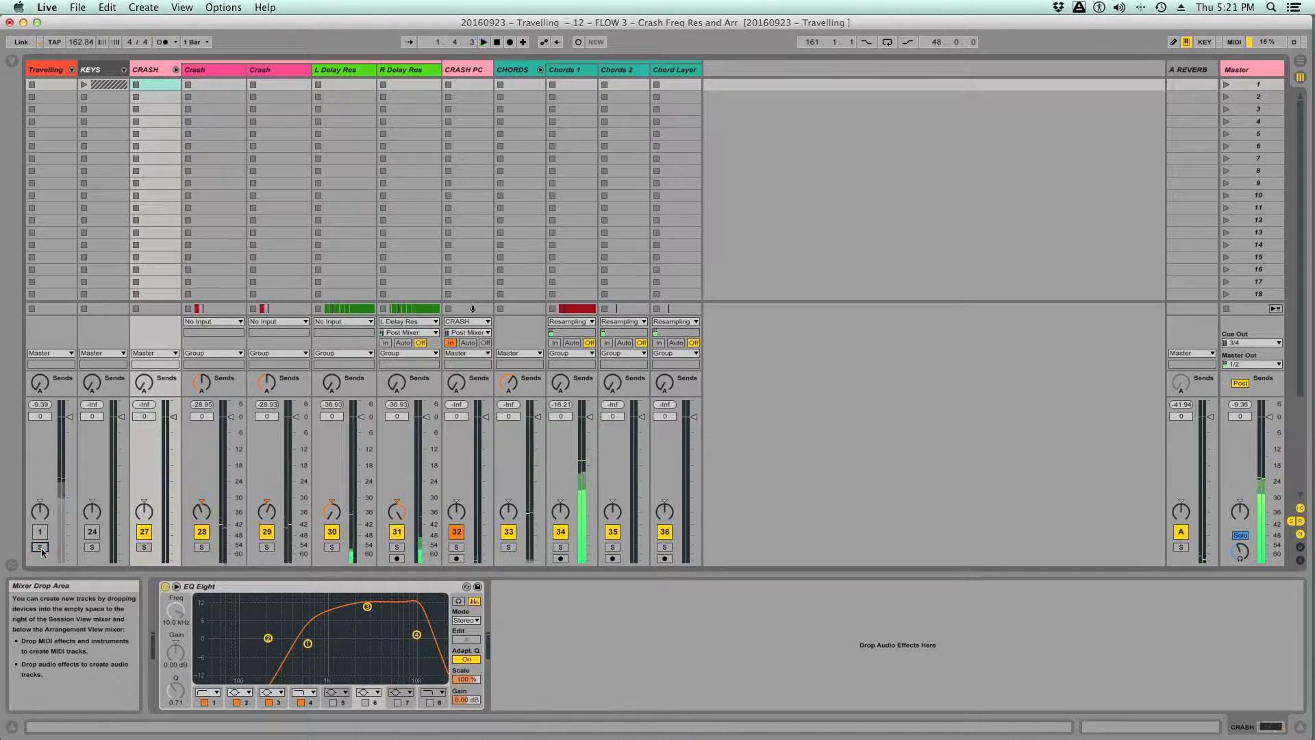
key("space")
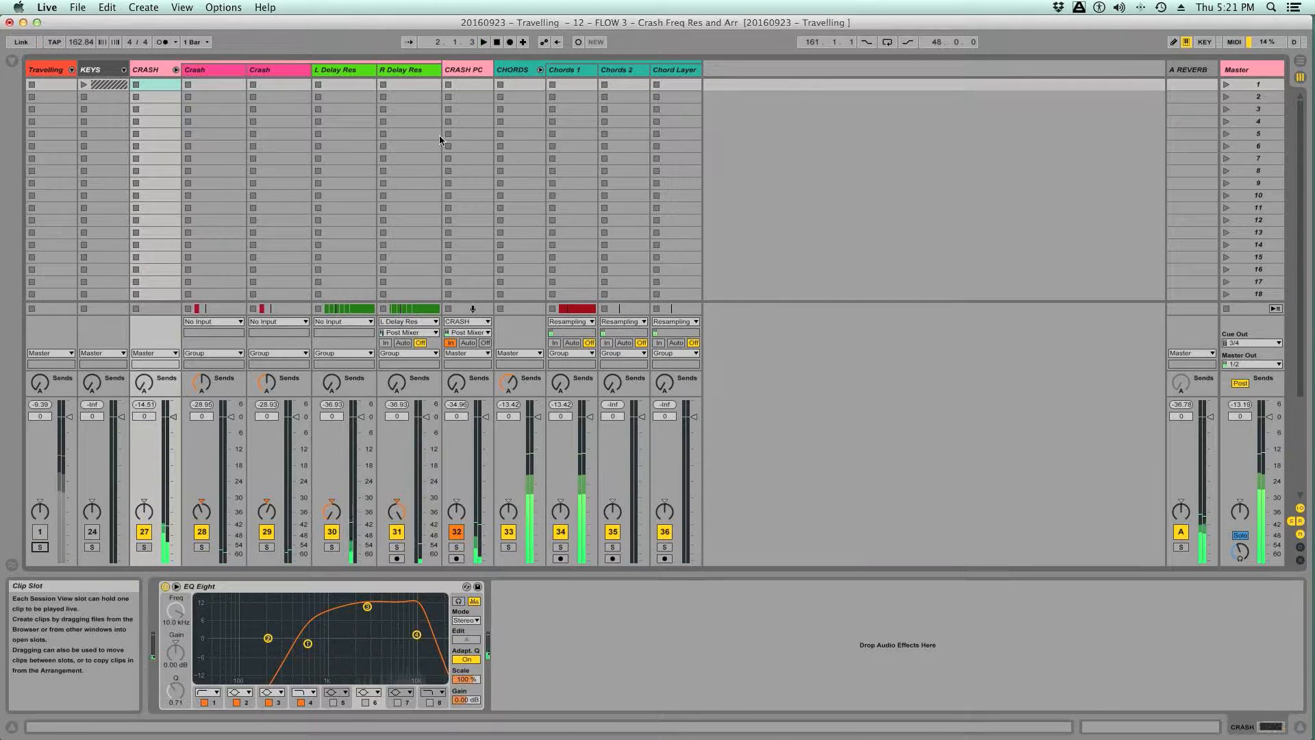
- Display the R Delay Res clip fades in Arrangement View, slightly lengthen the second clip's fade-in and audition it
left_click(402, 70)
key("Tab")
key("space")
key("space")
key("space")
key("space")
left_click(1034, 429)
left_click(1086, 450)
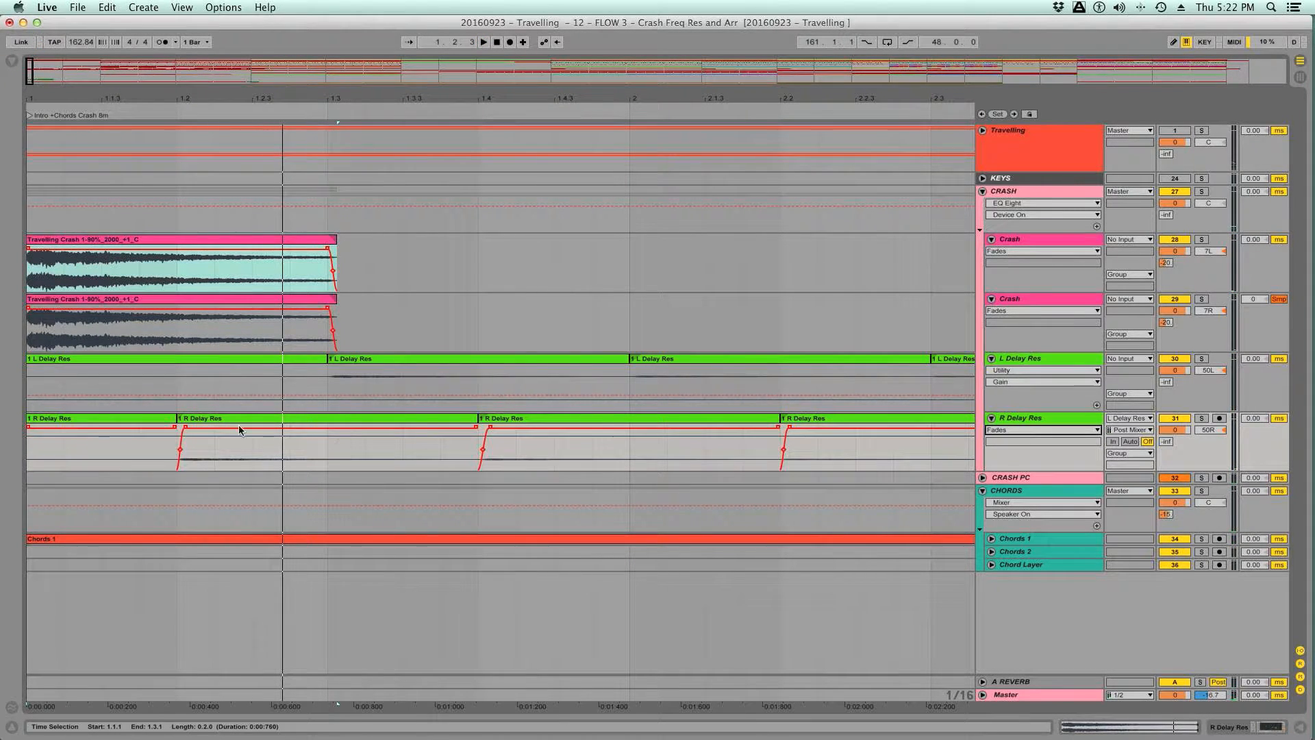
left_click_drag(184, 426, 190, 426)
key("space")
key("space")
key("space")
- Review the L Delay Res and R Delay Res device chains while playing the intro
key("space")
key("space")
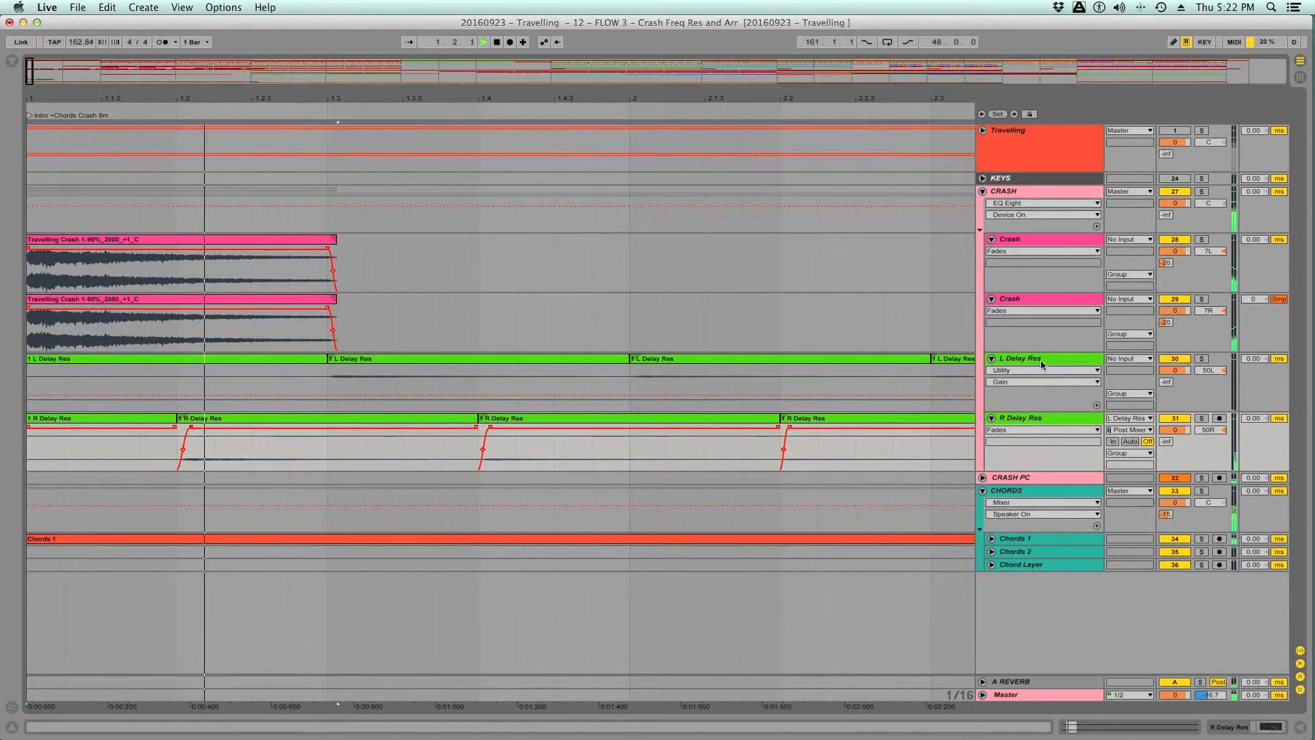
double_click(1038, 360)
key("space")
key("space")
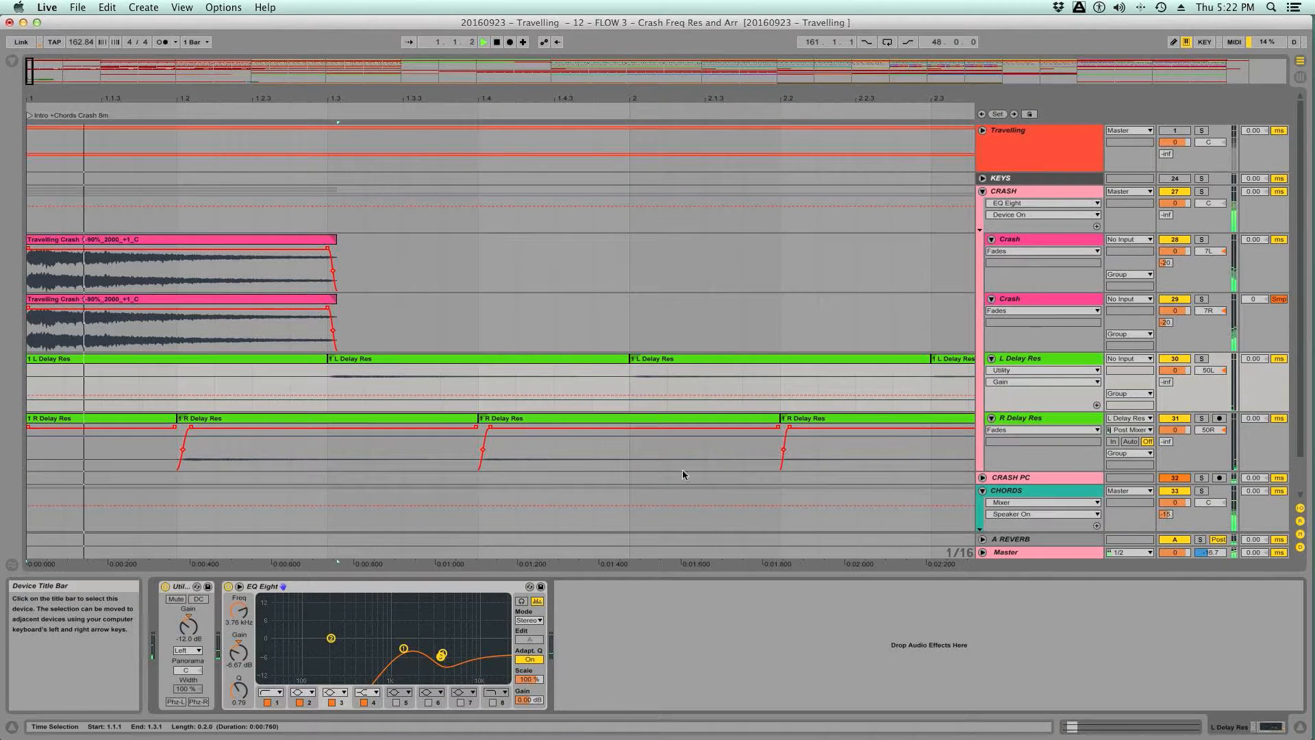
key("space")
key("space")
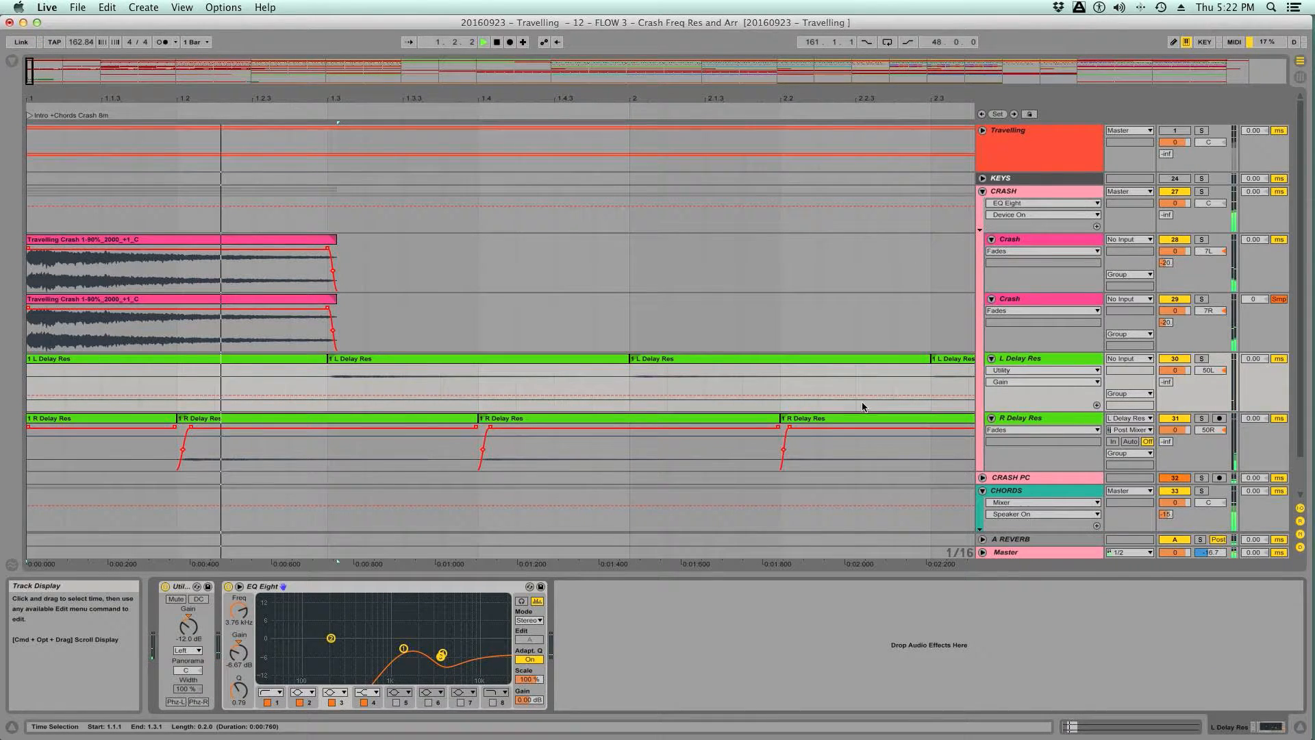
left_click(1023, 419)
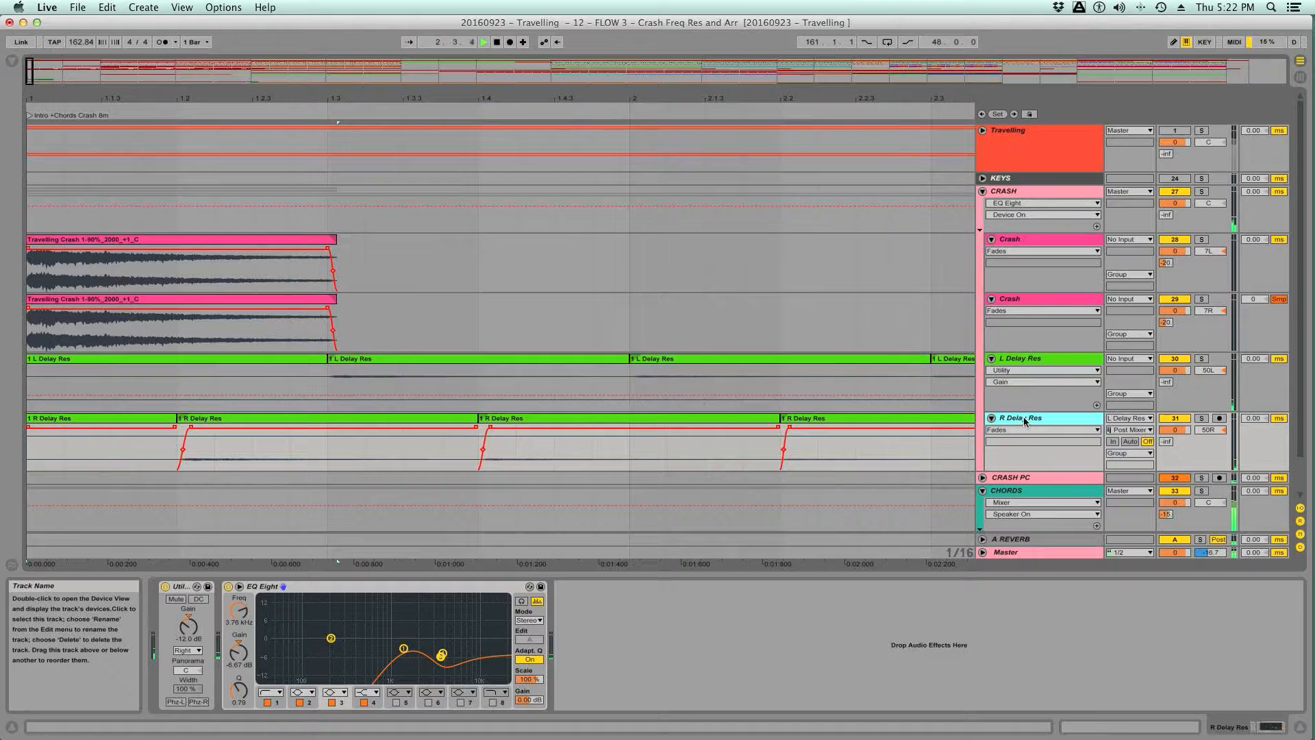
- Add Redux after the EQ Eight on the CRASH group, with Bit Reduction on and Downsample set to Soft at 1.00, and audition it
left_click(1016, 193)
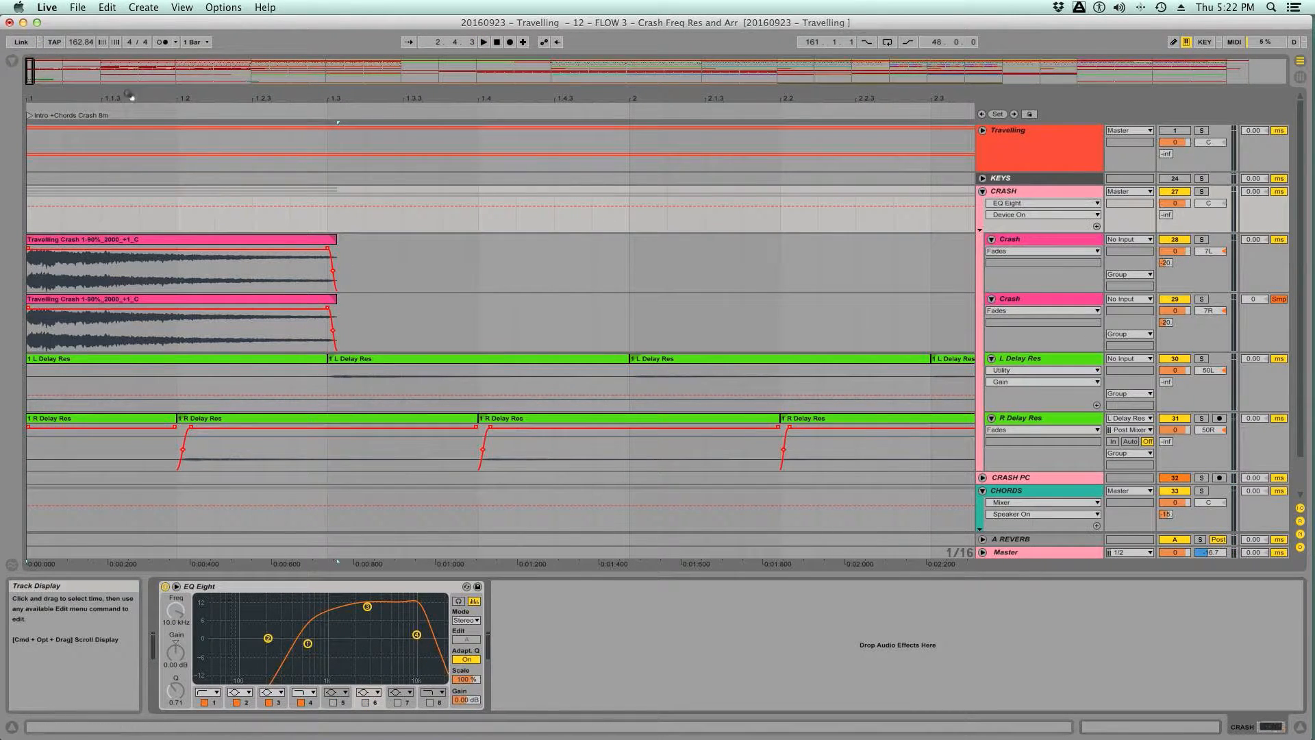
left_click(15, 56)
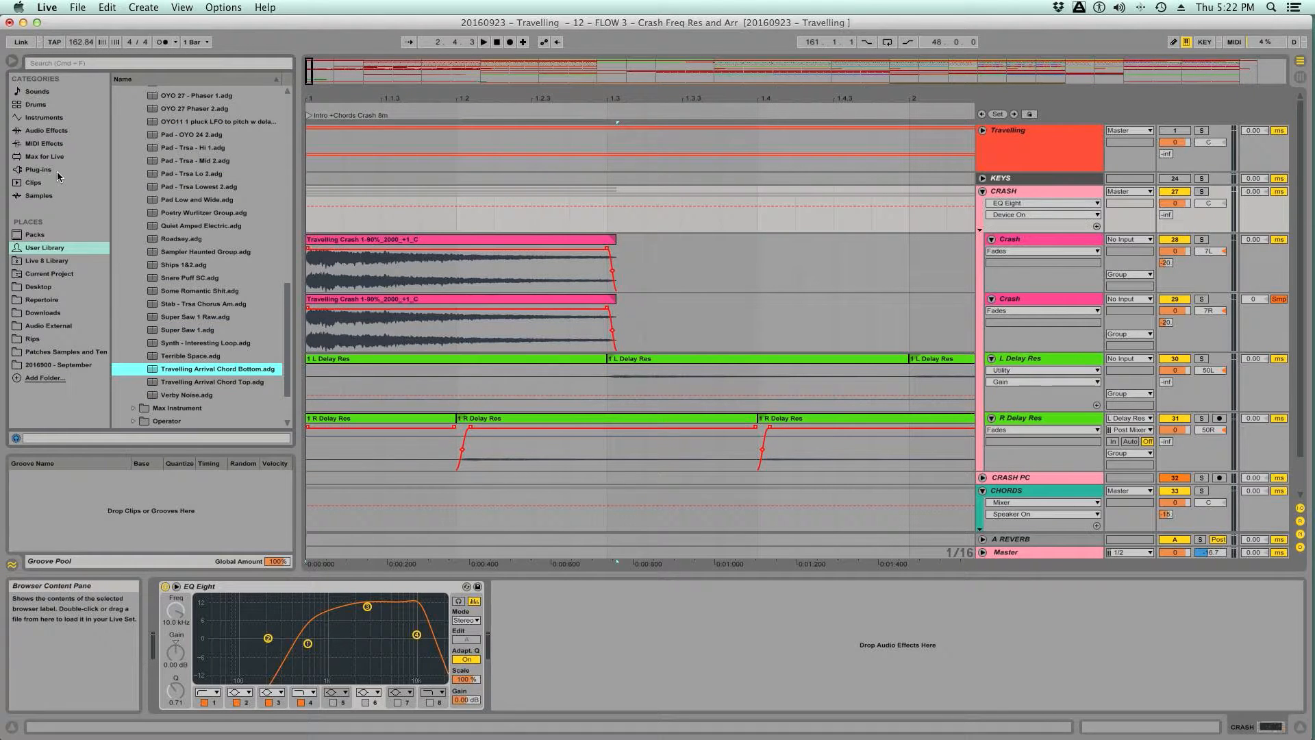
left_click(57, 131)
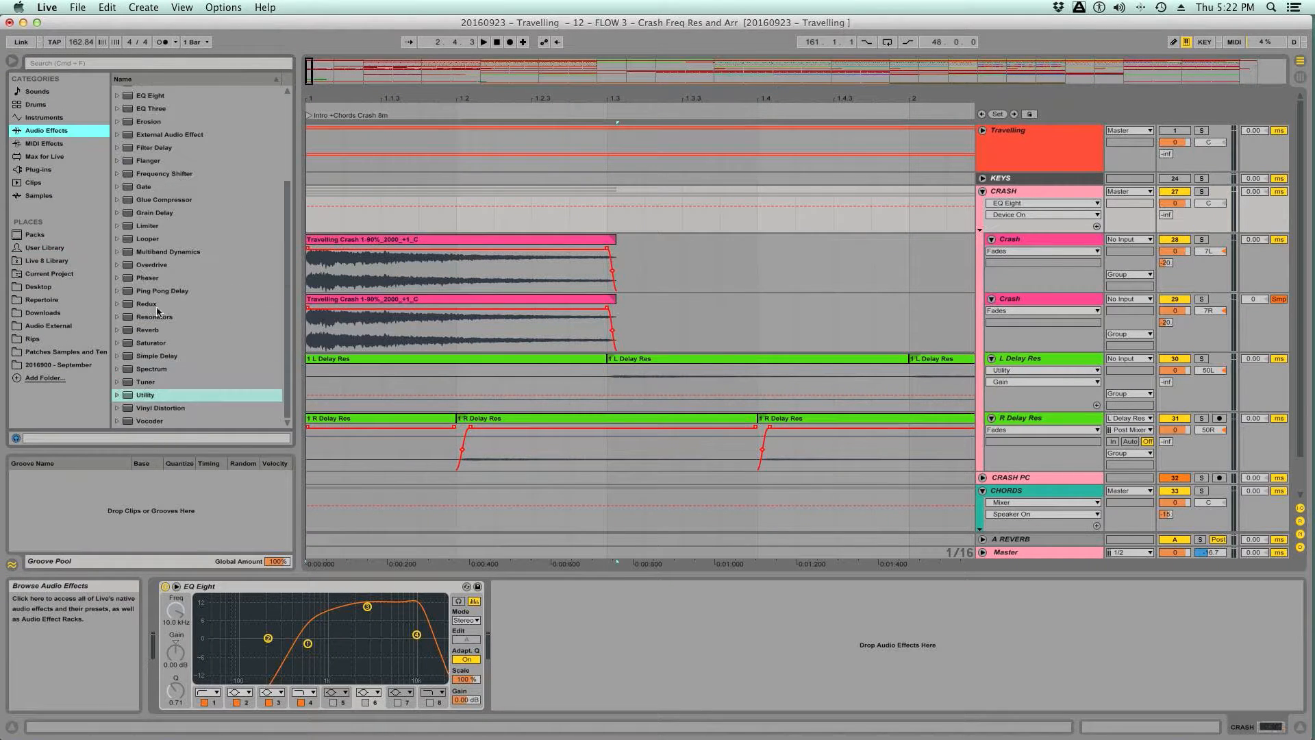
left_click_drag(146, 305, 510, 606)
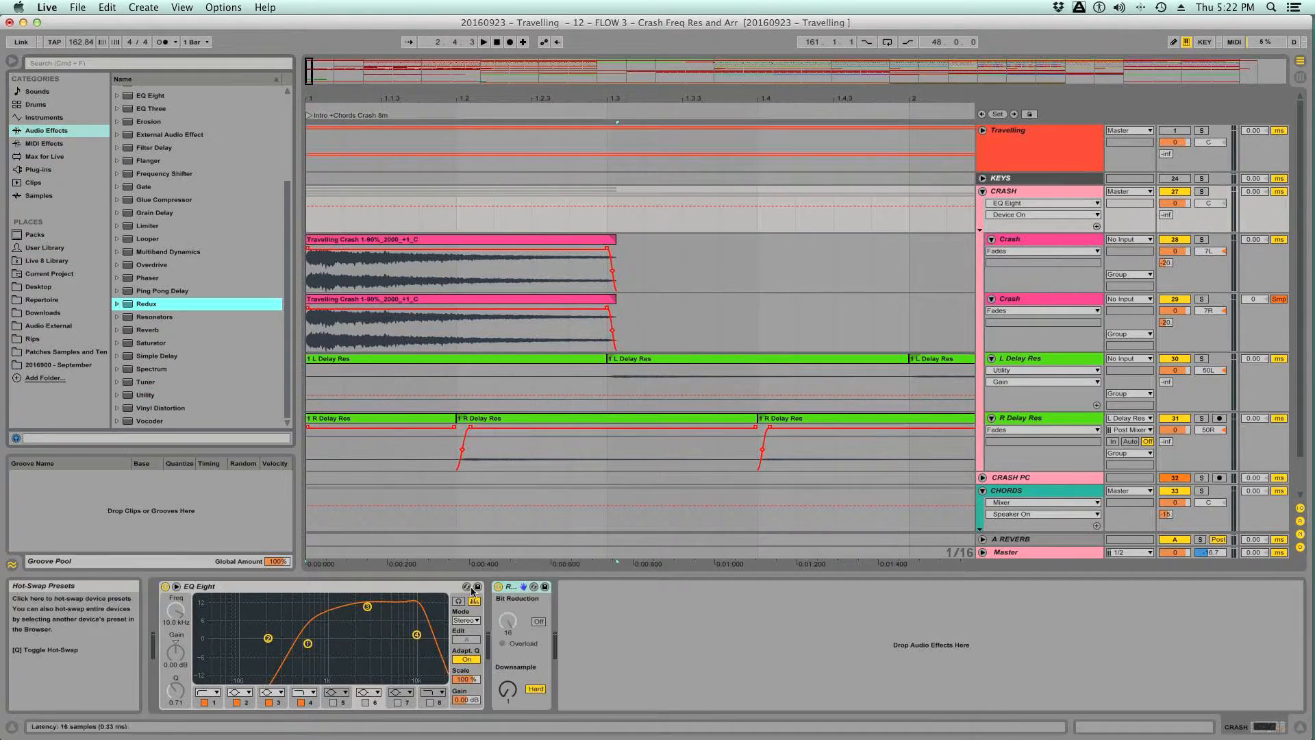
left_click(538, 622)
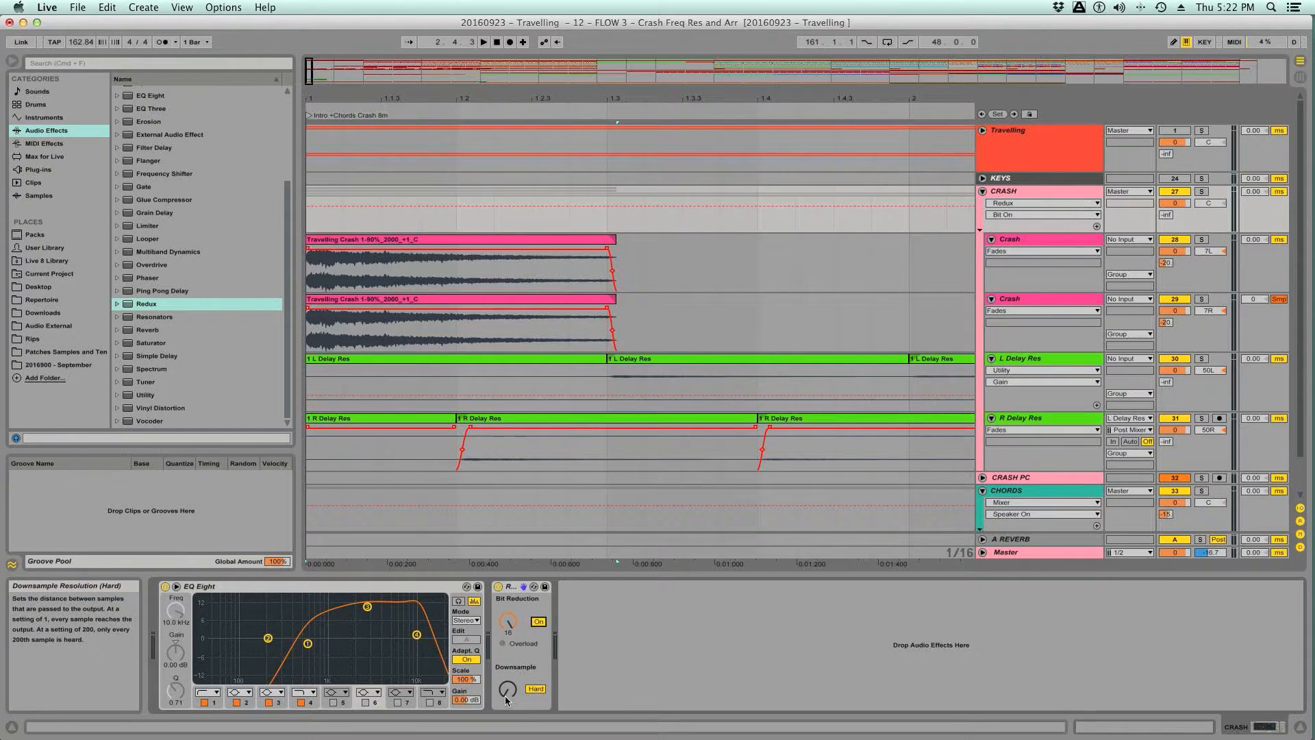
left_click_drag(505, 700, 506, 654)
left_click(537, 689)
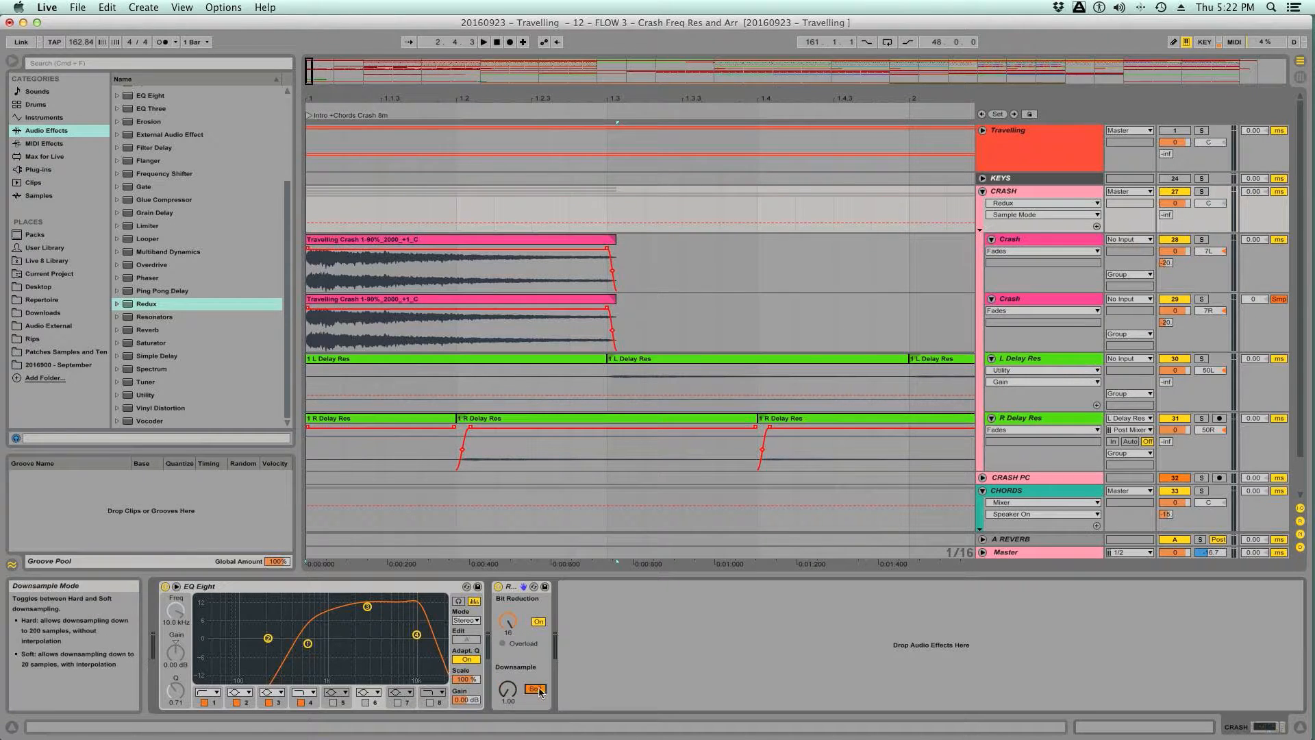
left_click_drag(507, 685, 509, 688)
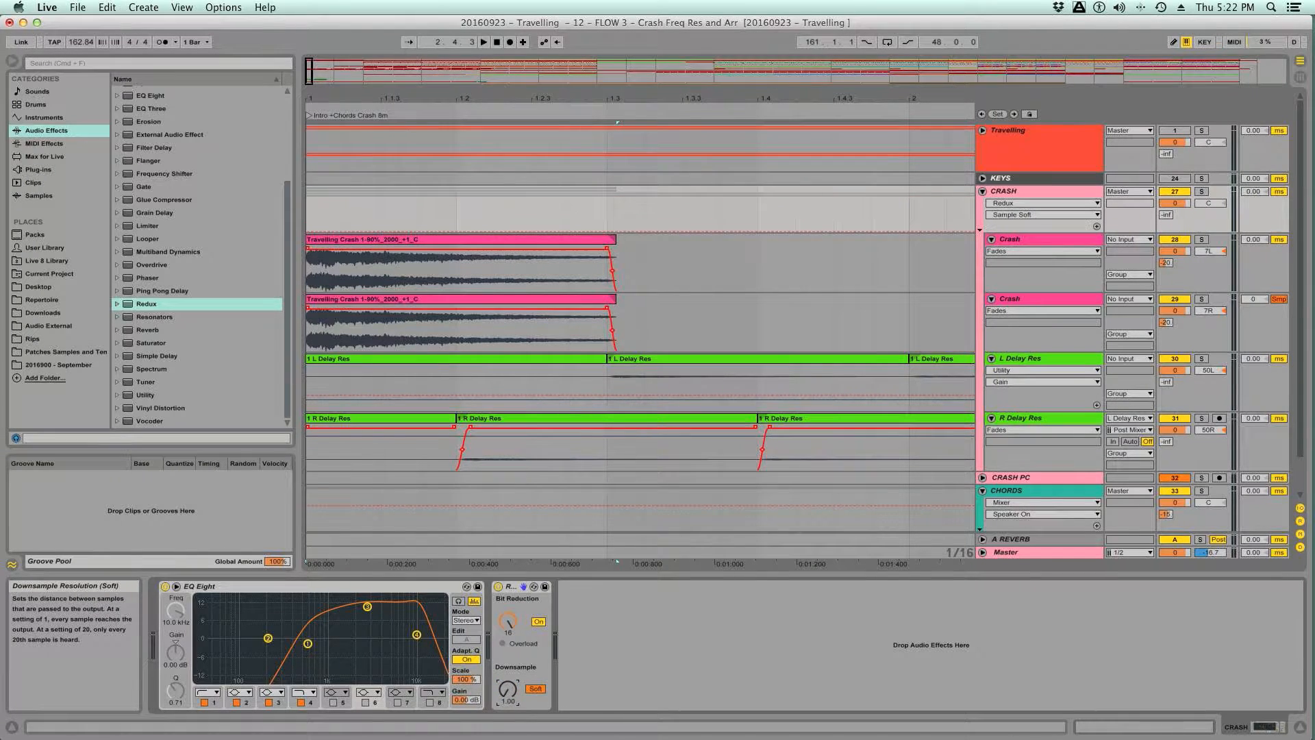
key("space")
key("space")
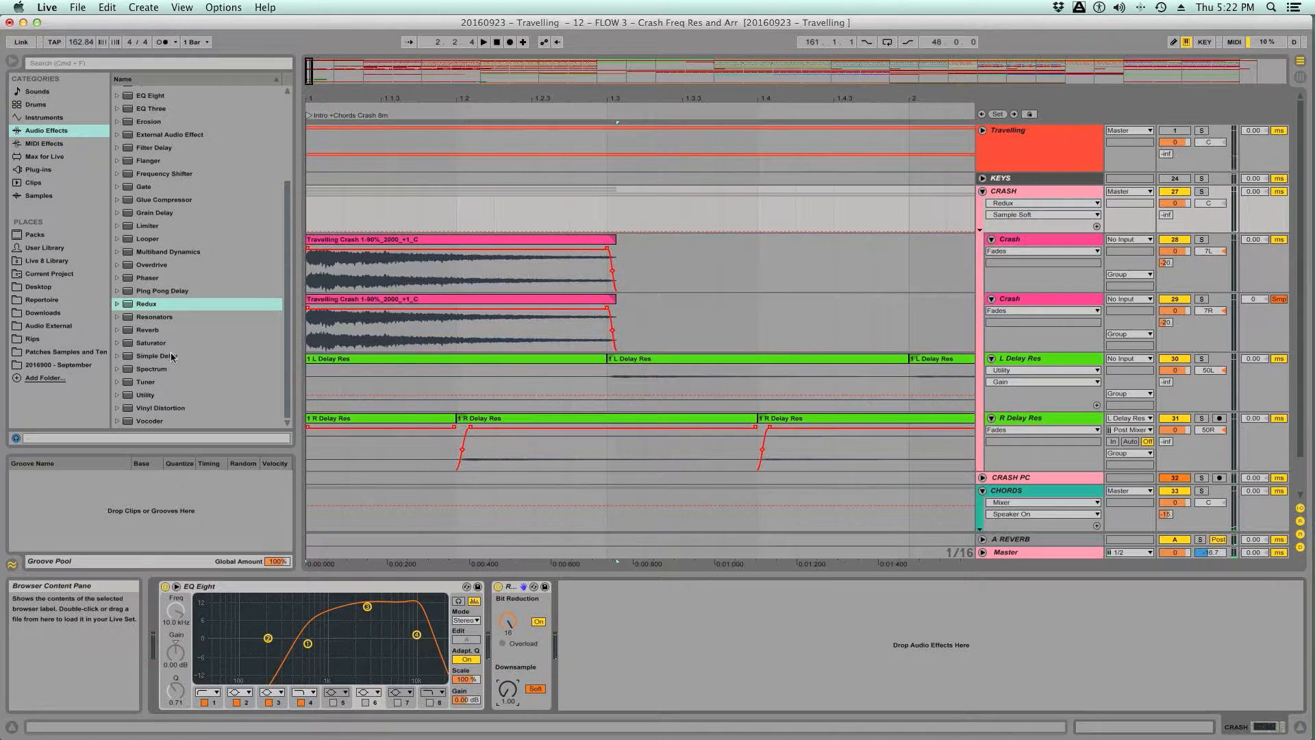
- Add a Saturator after Redux on the CRASH group, set its Drive to 6.00 dB and audition the intro
double_click(151, 343)
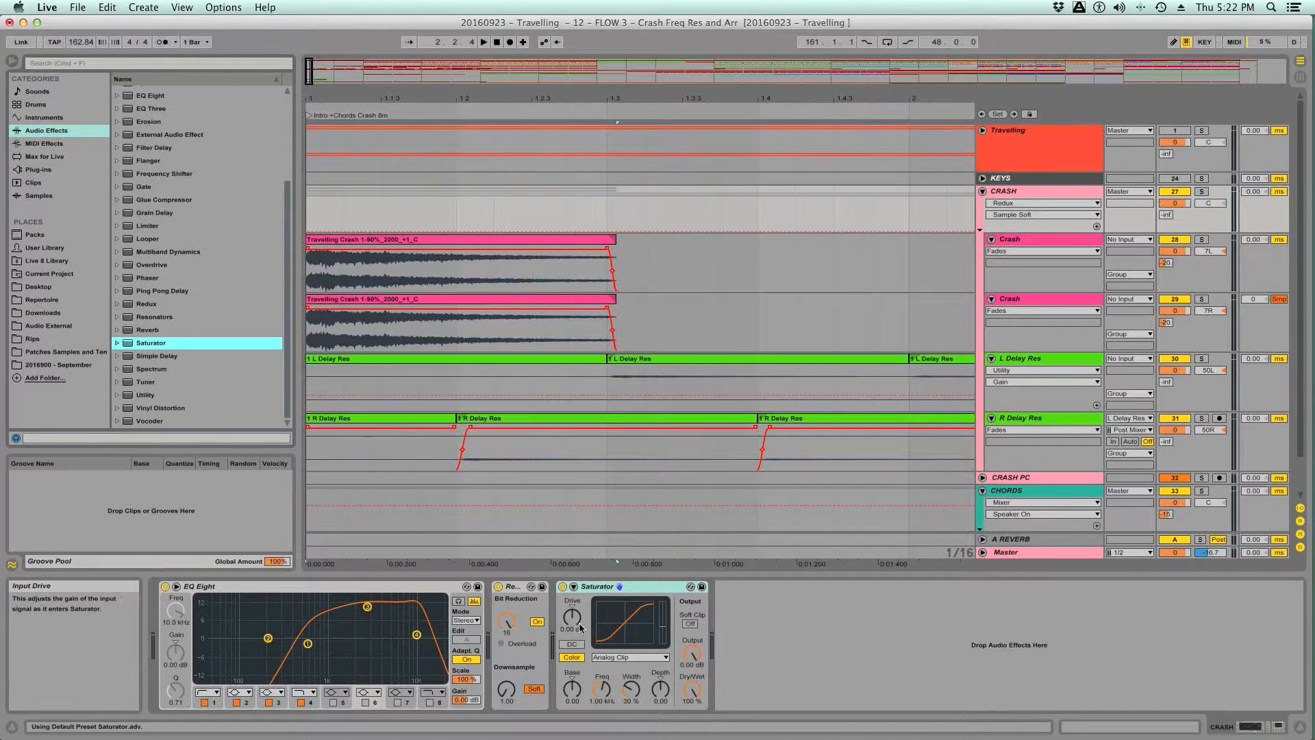
key("space")
left_click_drag(572, 618, 572, 603)
key("space")
key("space")
key("space")
key("space")
key("space")
key("space")
key("space")
- Change the Saturator curve to Digital Clip and lower its Output to -7.43 dB during playback
left_click(646, 657)
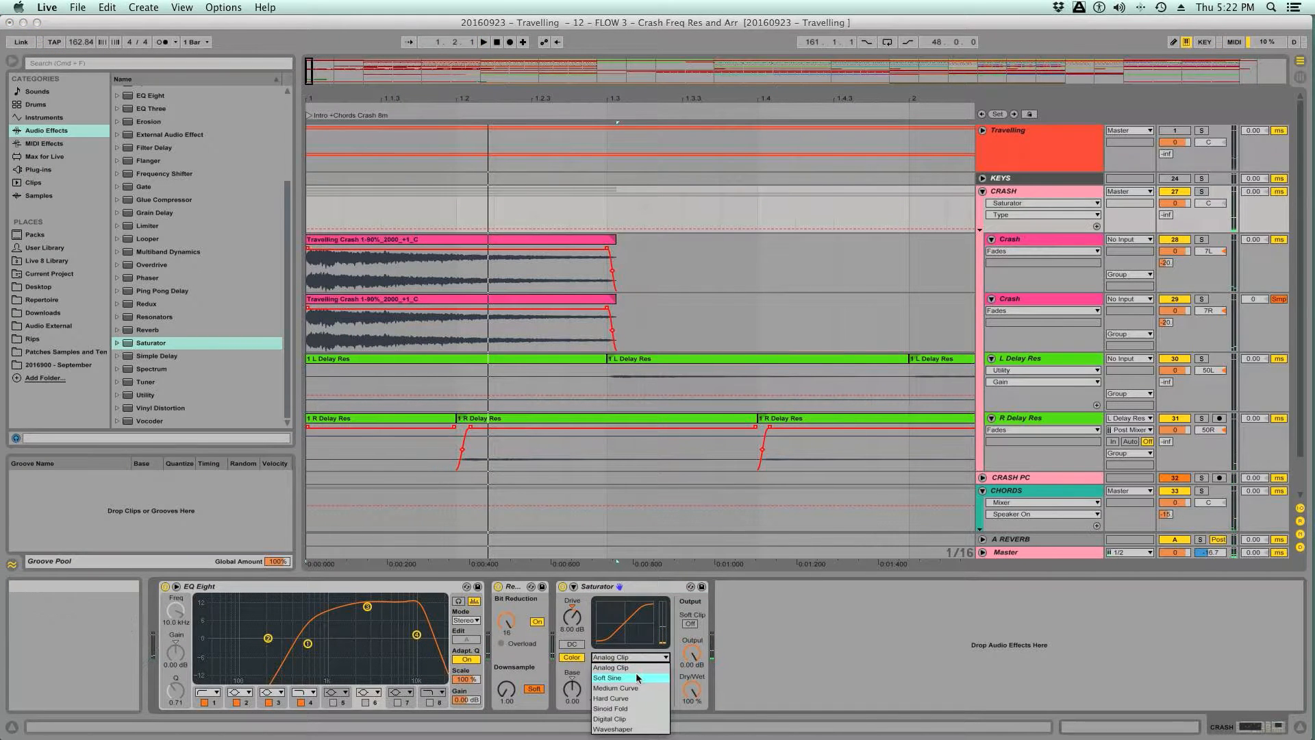
left_click(628, 718)
key("space")
left_click_drag(692, 652, 691, 670)
key("space")
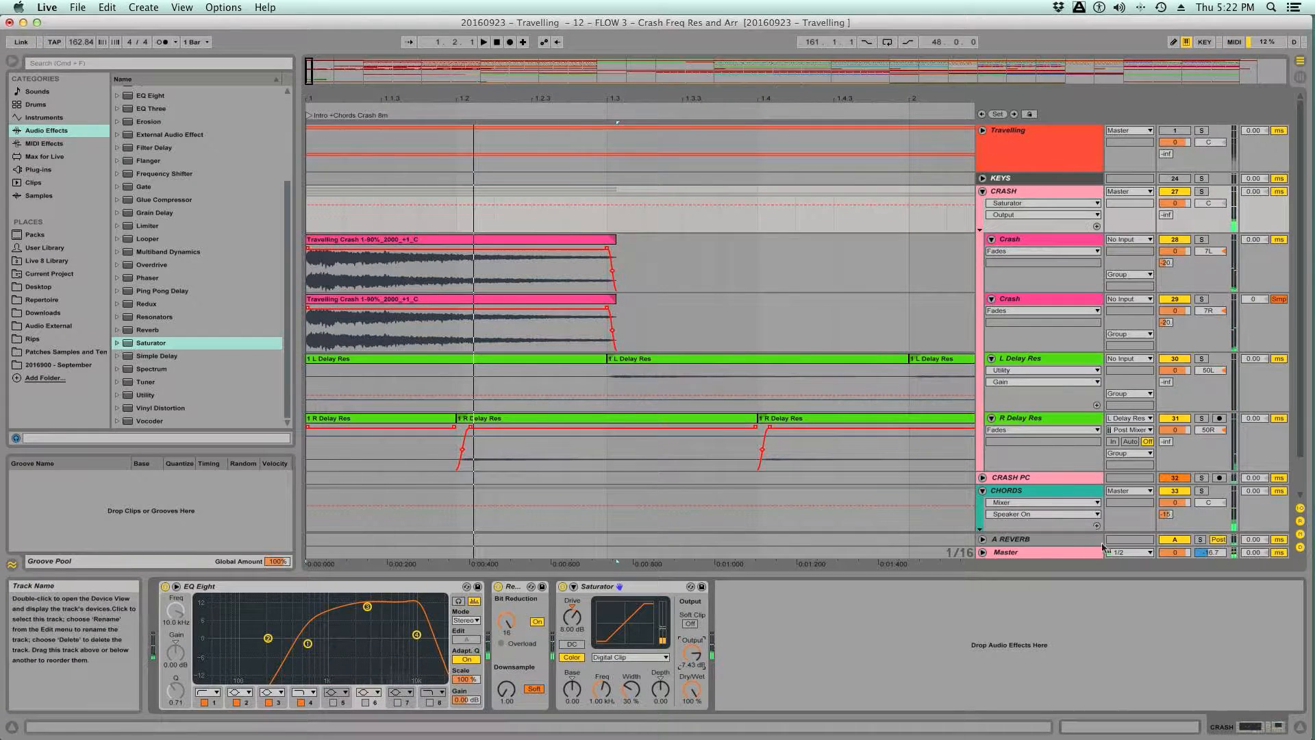
- Route the Master output to 3/4 and check the Saturator's effect by bypassing it during playback
left_click(1129, 552)
left_click(1123, 572)
key("space")
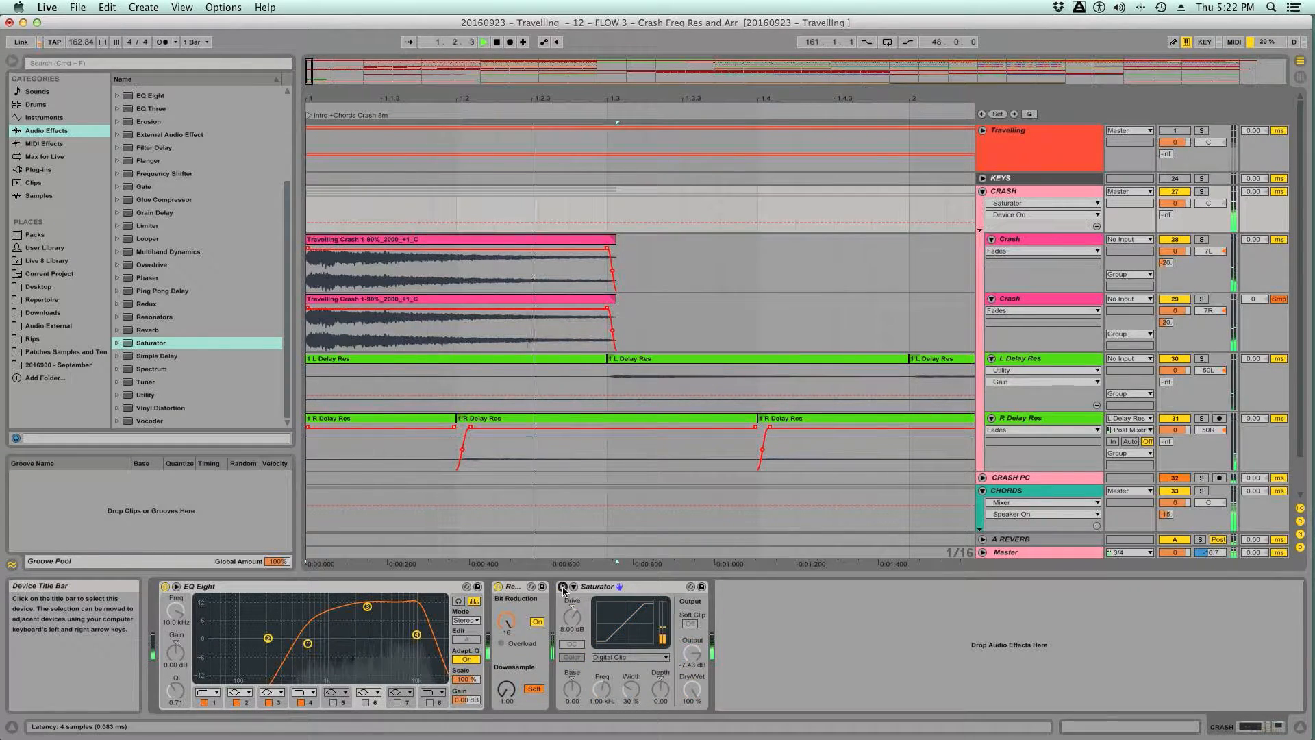
key("space")
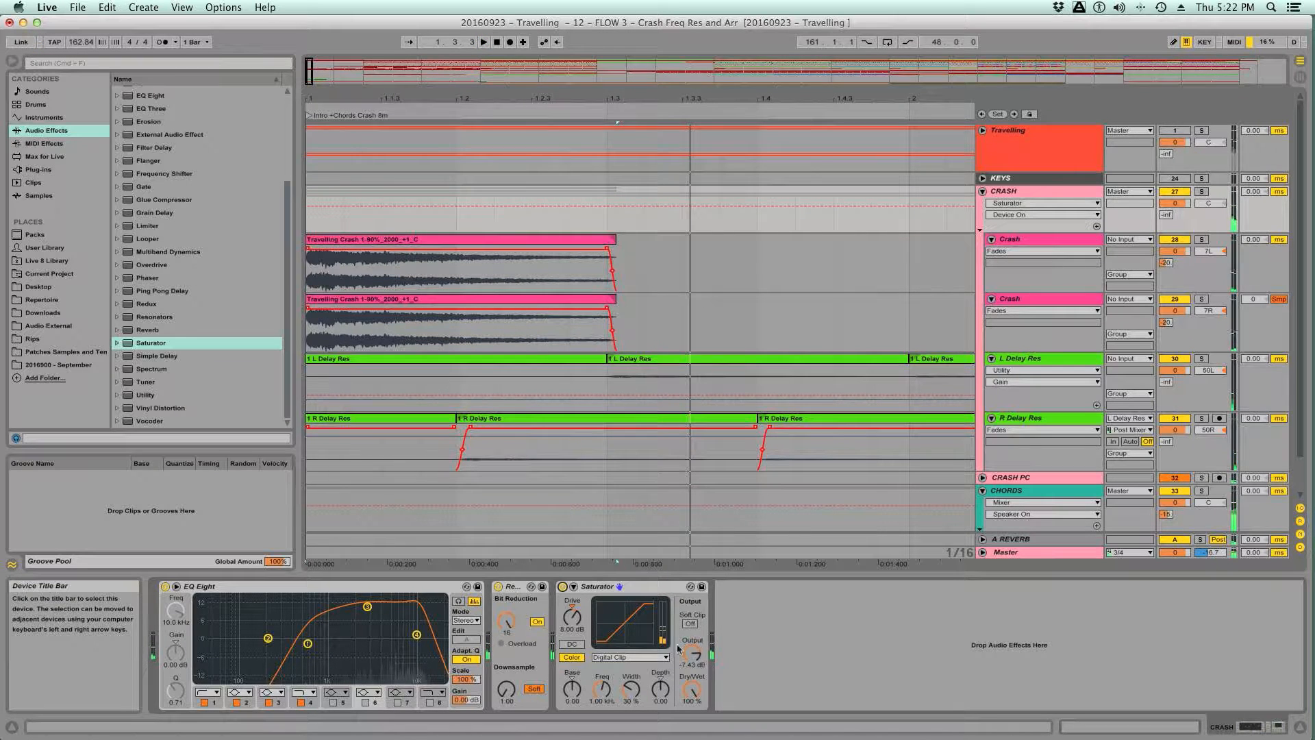
- Set the Saturator Output to -6.00 dB, compare it with the device bypassed and enable Soft Clip
left_click(693, 652)
key("space")
left_click(563, 587)
left_click(564, 587)
left_click(690, 624)
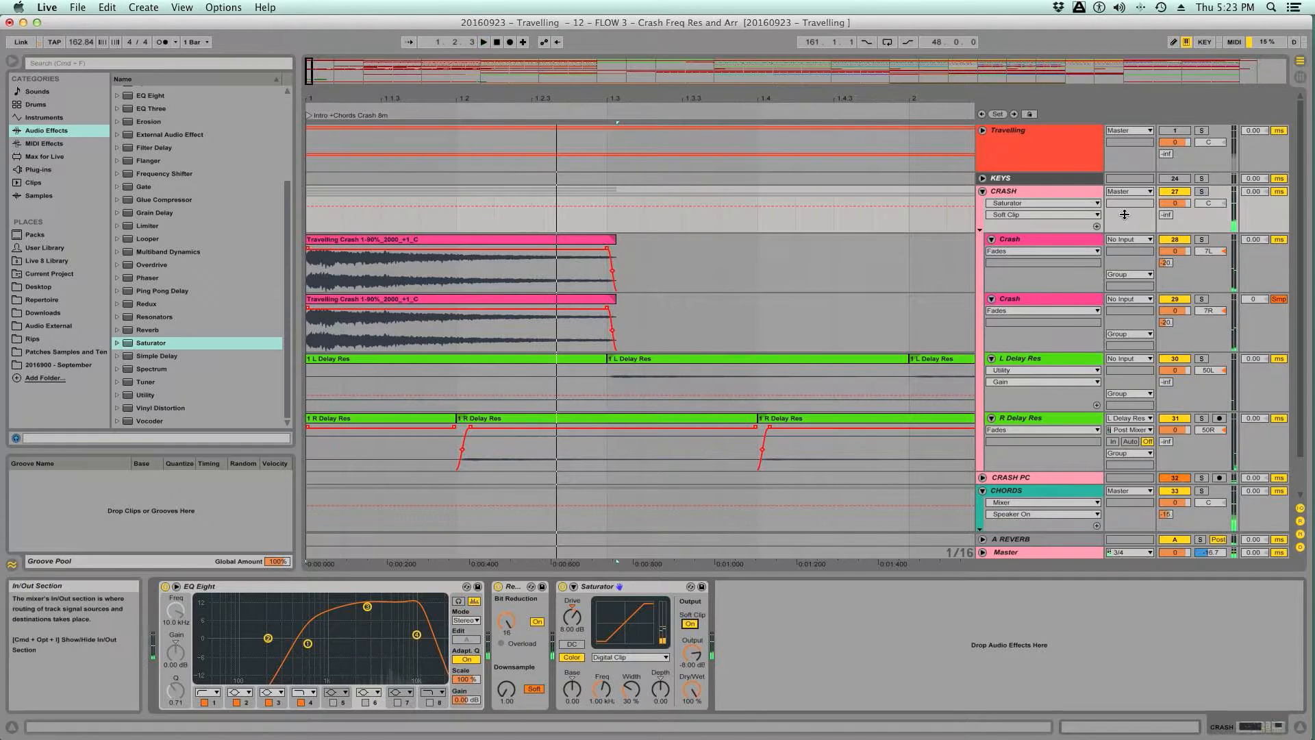
- Compare the saturated crash mix with the Travelling reference by toggling its solo during playback
left_click(1202, 130)
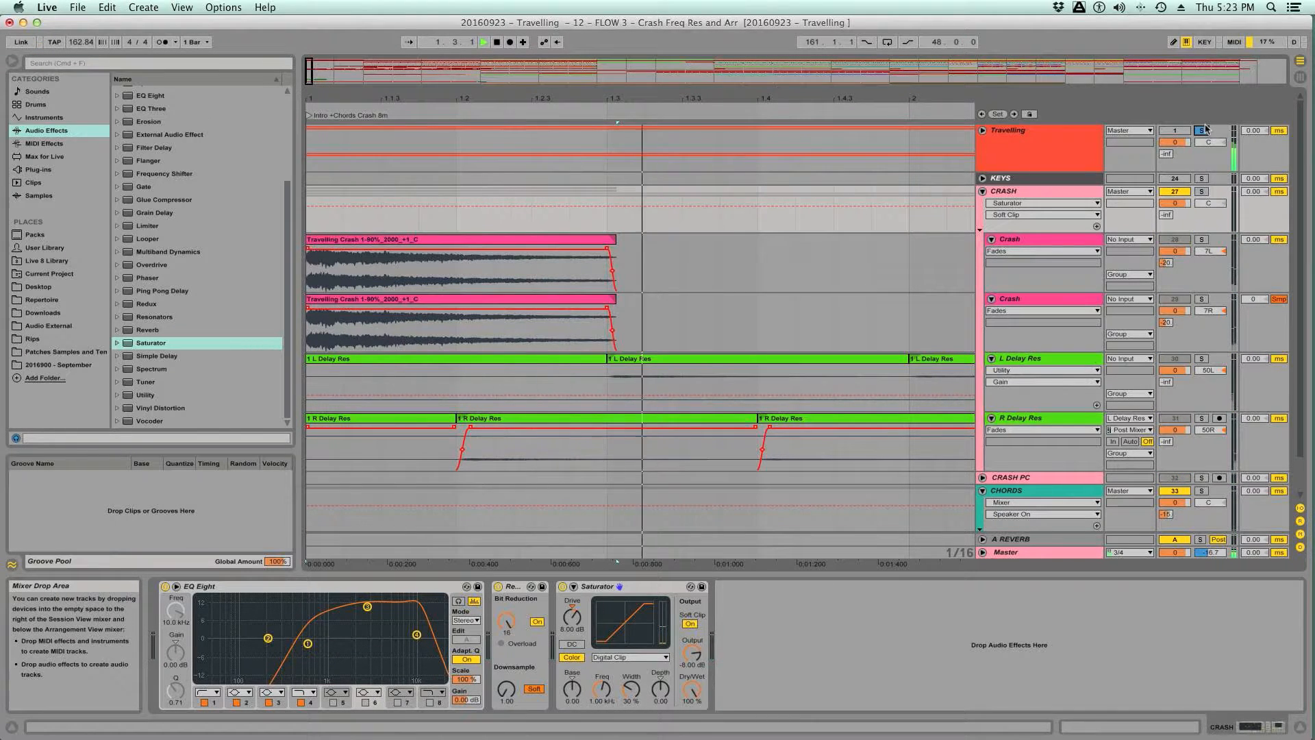
left_click(1202, 130)
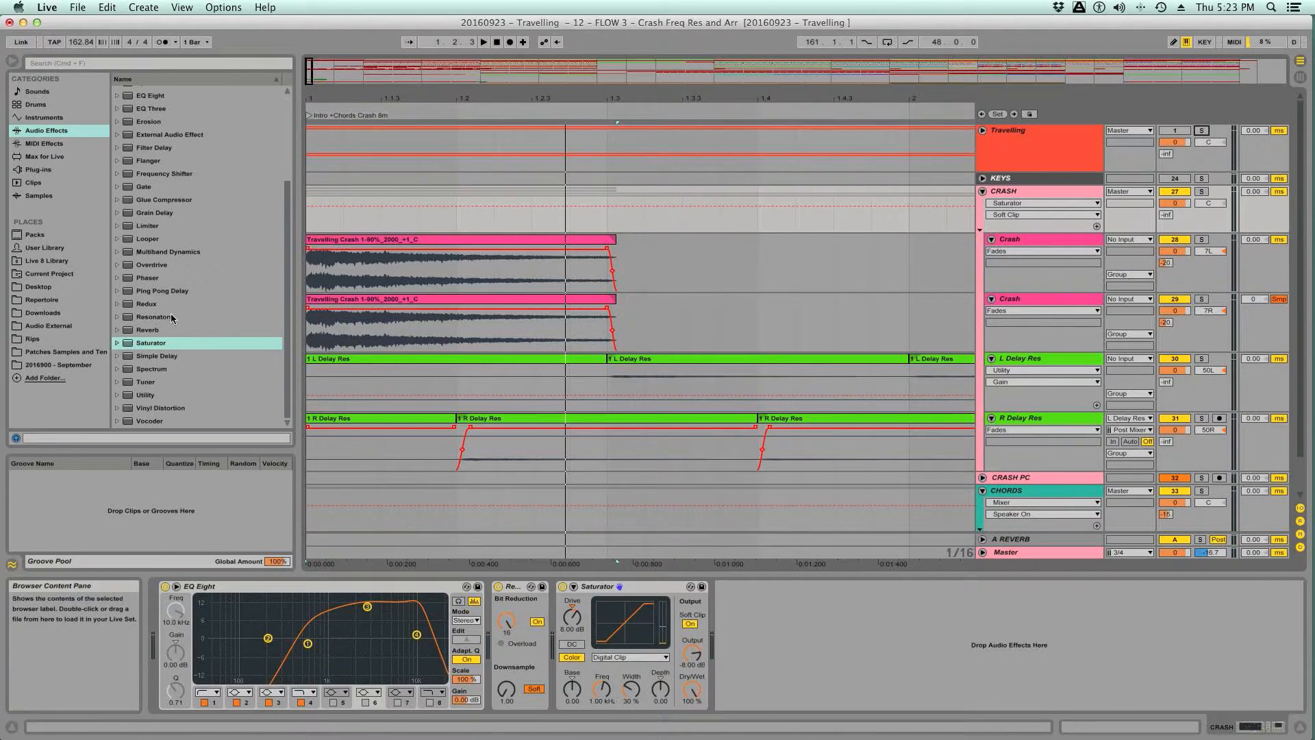
key("space")
left_click(1202, 130)
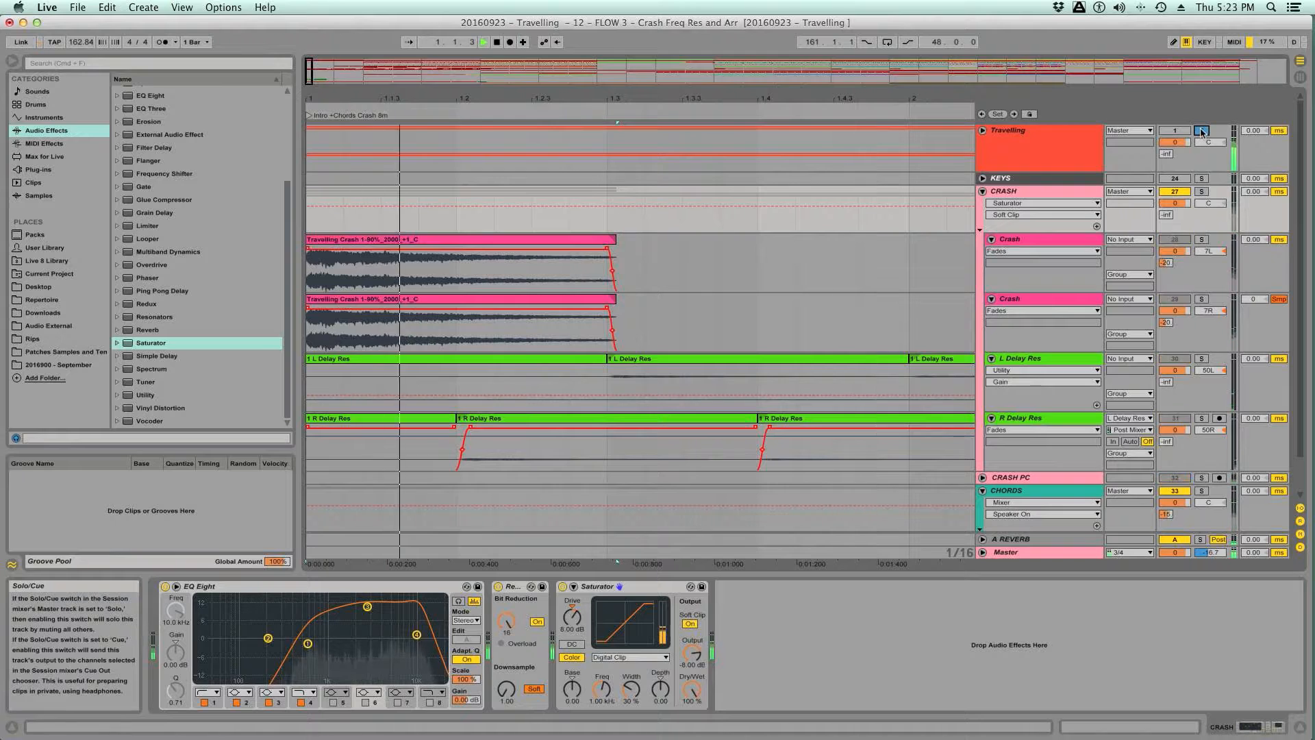
left_click(1201, 130)
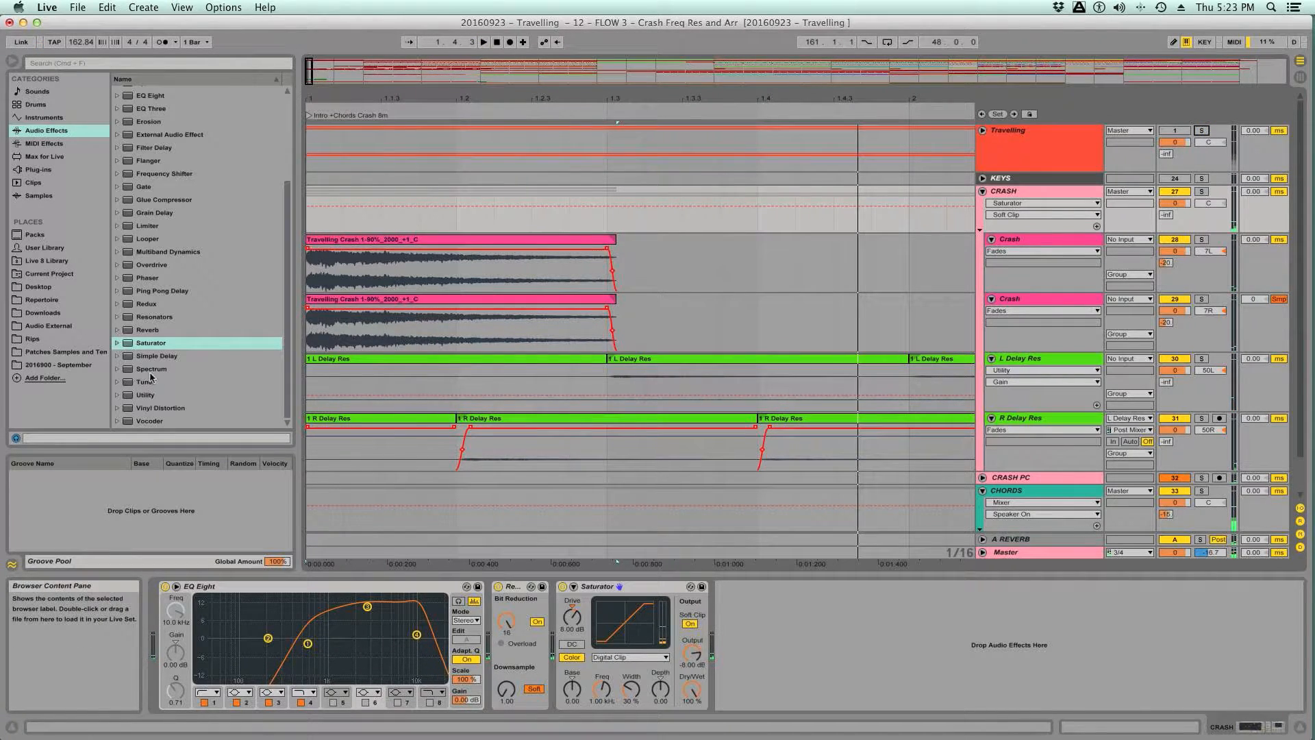
- Add a Utility after the Saturator on the CRASH group, set its Gain to 1.00 dB and start playback
double_click(145, 395)
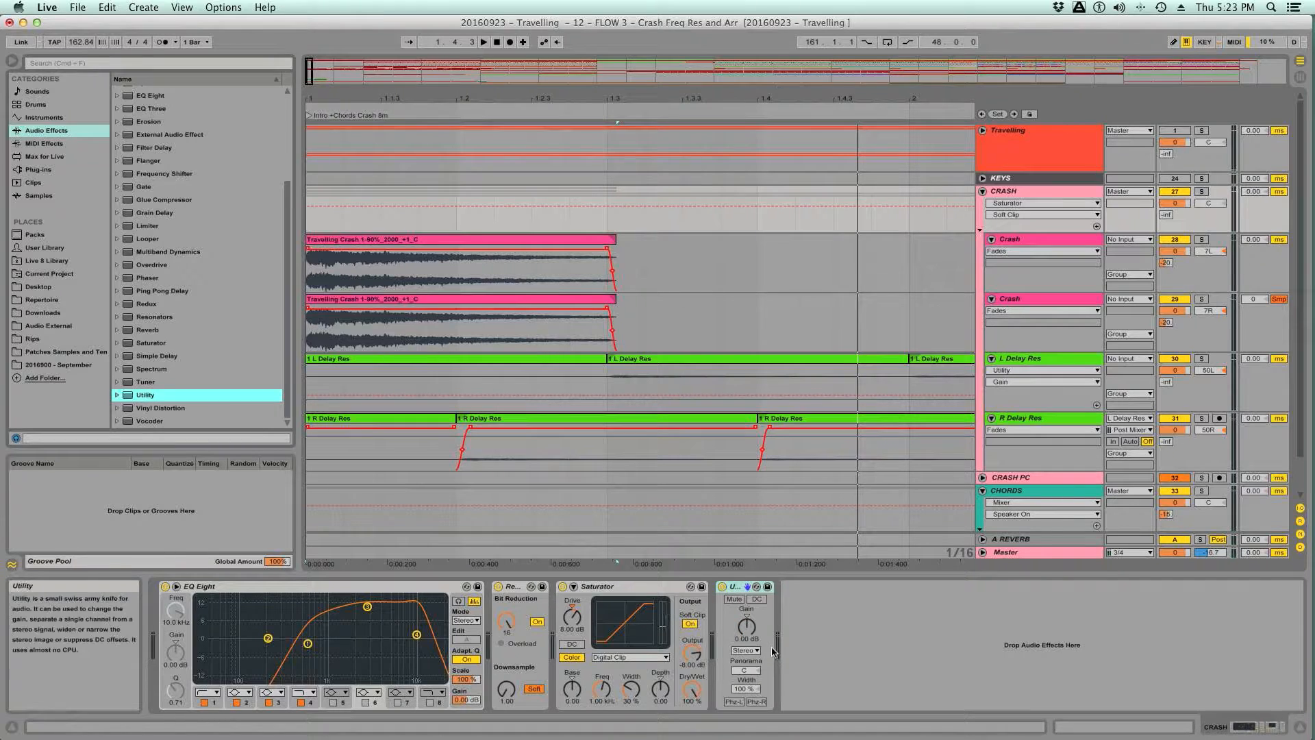
left_click(749, 629)
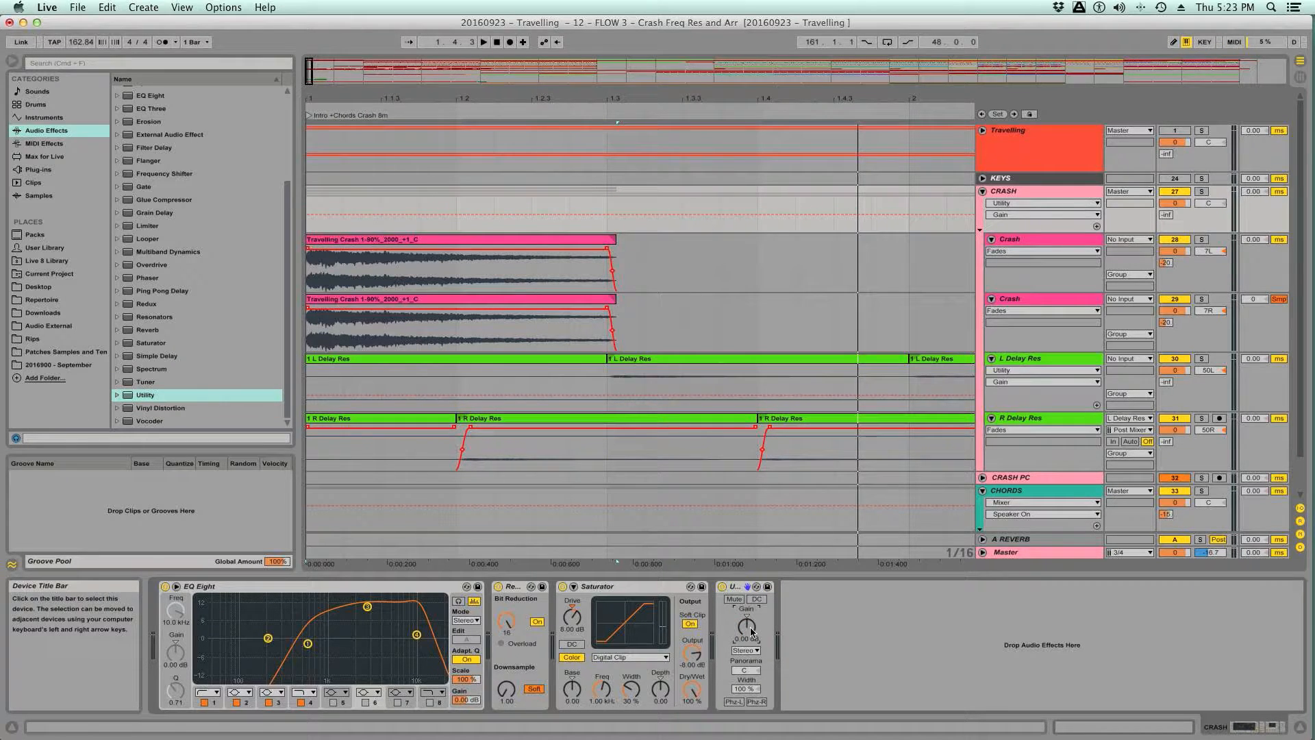
key("space")
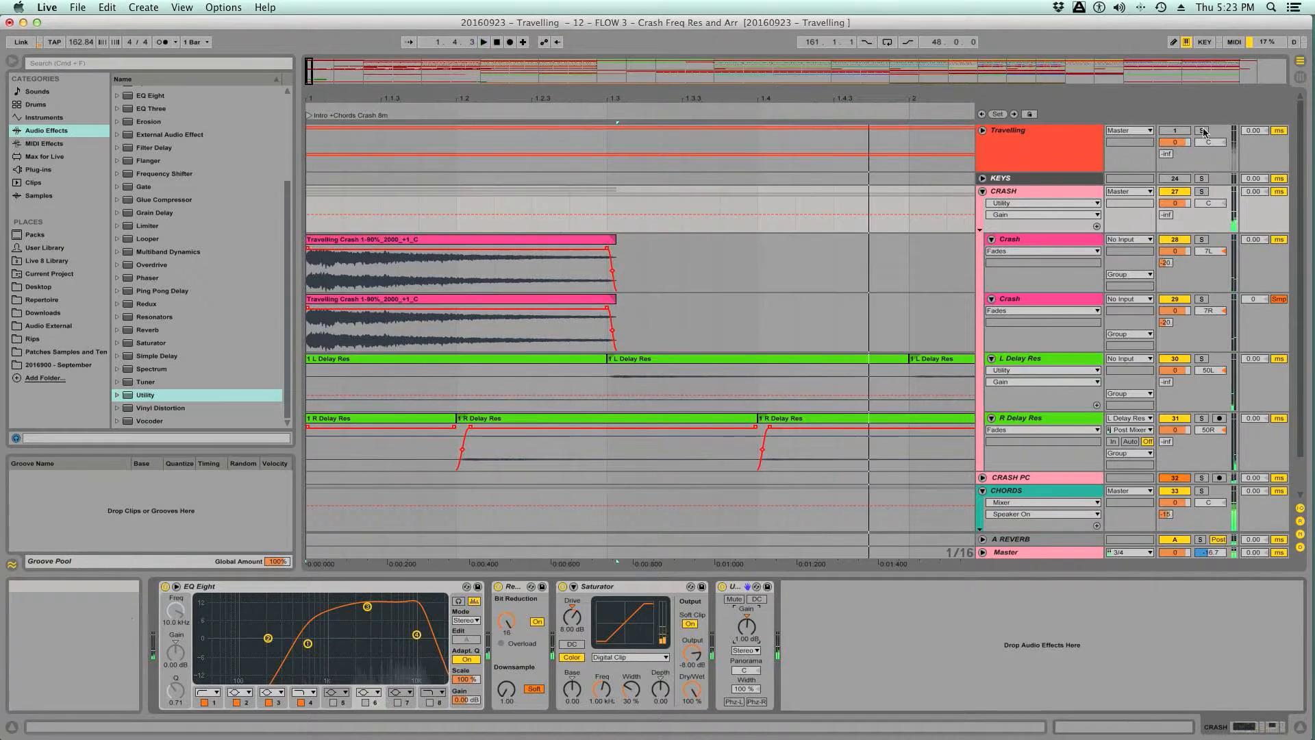
- Check the CRASH group's Utility gain by repeatedly restarting playback and toggling the Travelling reference's solo
left_click(1203, 131)
key("space")
key("space")
left_click(1204, 130)
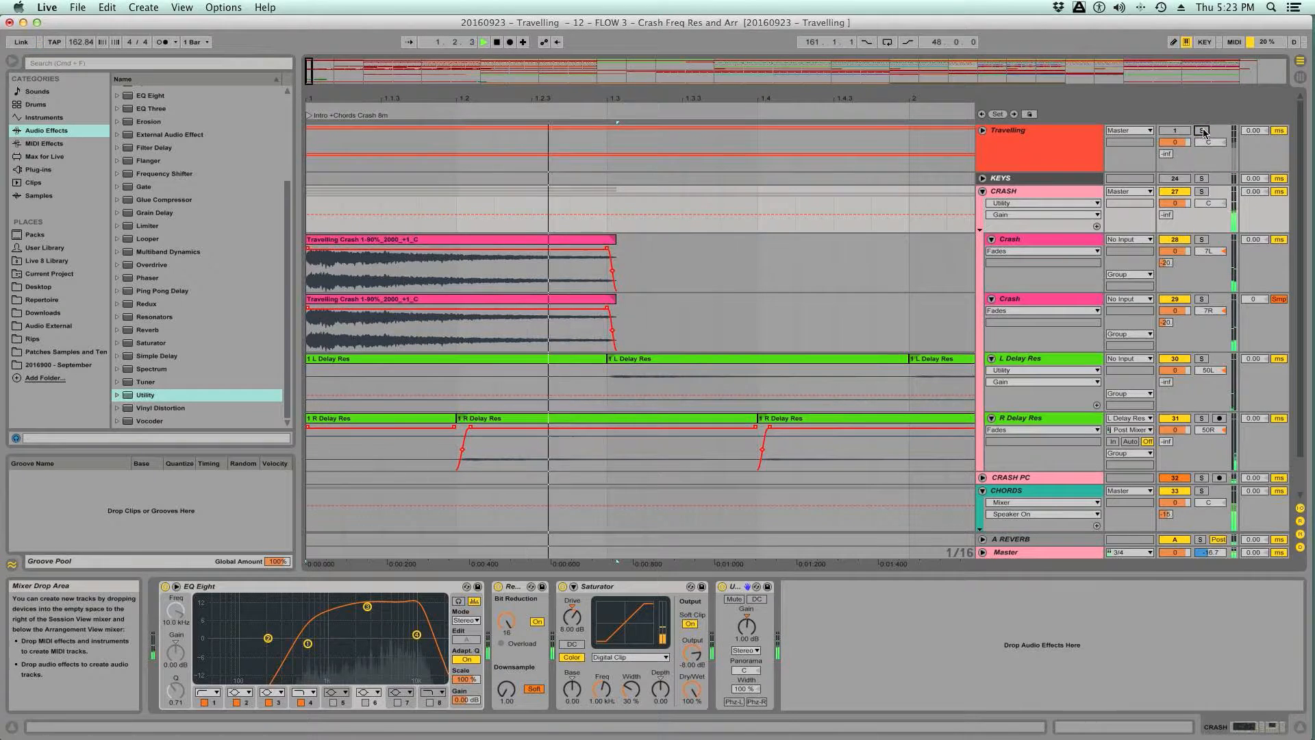
left_click(1203, 133)
key("space")
key("space")
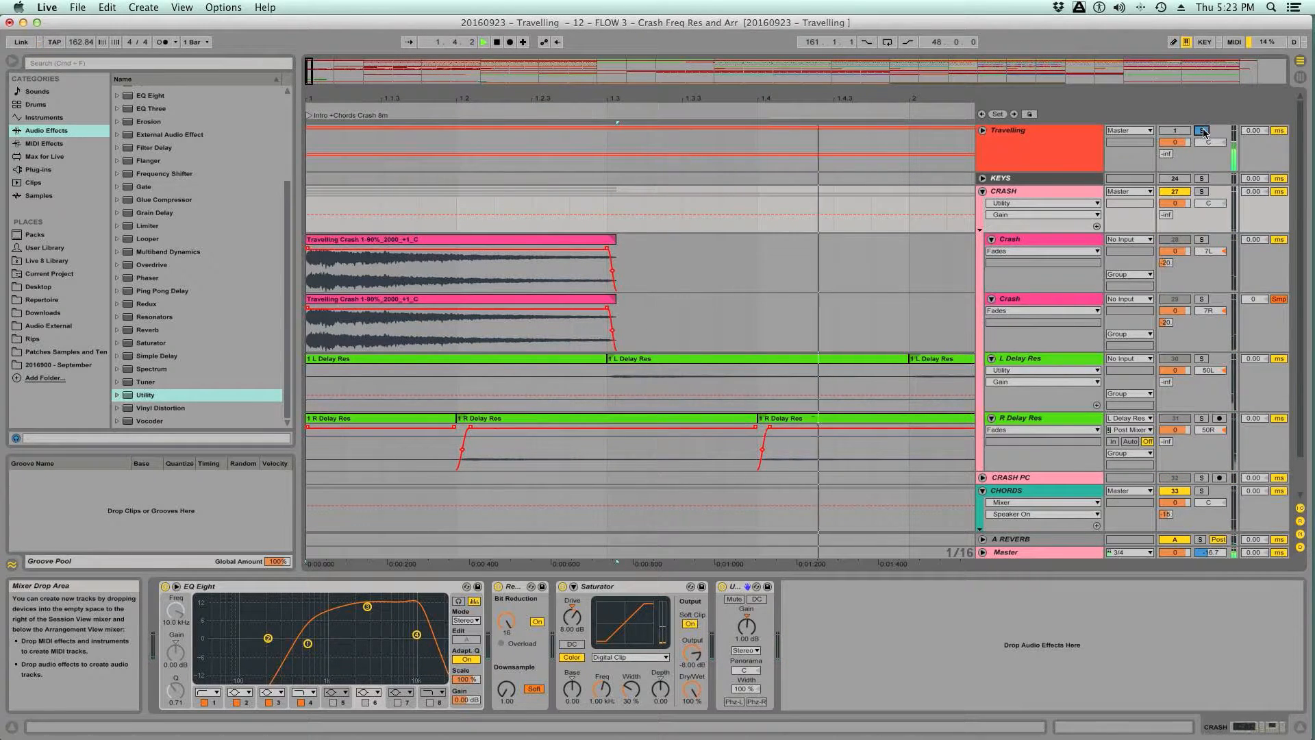
left_click(1203, 133)
key("space")
key("space")
left_click(1204, 132)
key("space")
key("space")
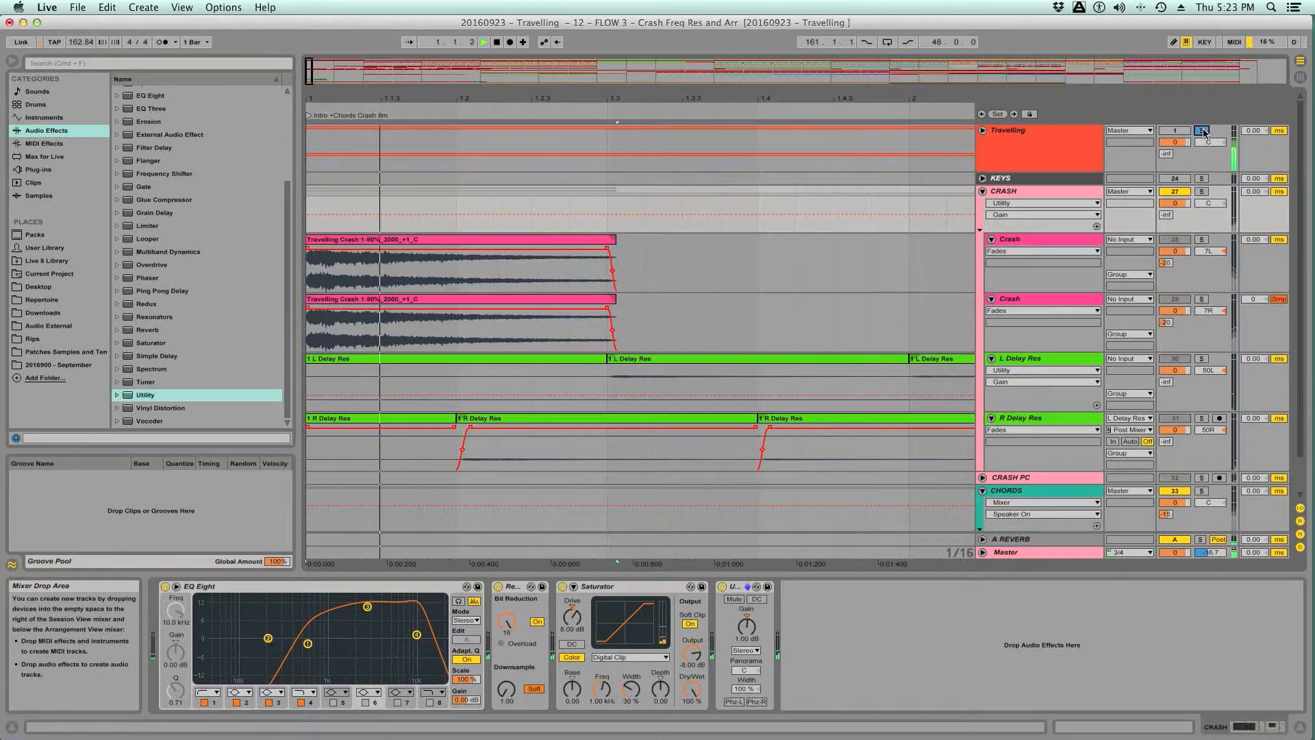
- Compare the processed crash mix with the Travelling reference by restarting playback repeatedly and toggling the reference's solo
key("space")
key("space")
scroll(998, 302, "down", 3)
key("space")
key("space")
scroll(1083, 229, "up", 3)
key("space")
key("space")
left_click(1200, 130)
key("space")
key("space")
scroll(1046, 264, "down", 3)
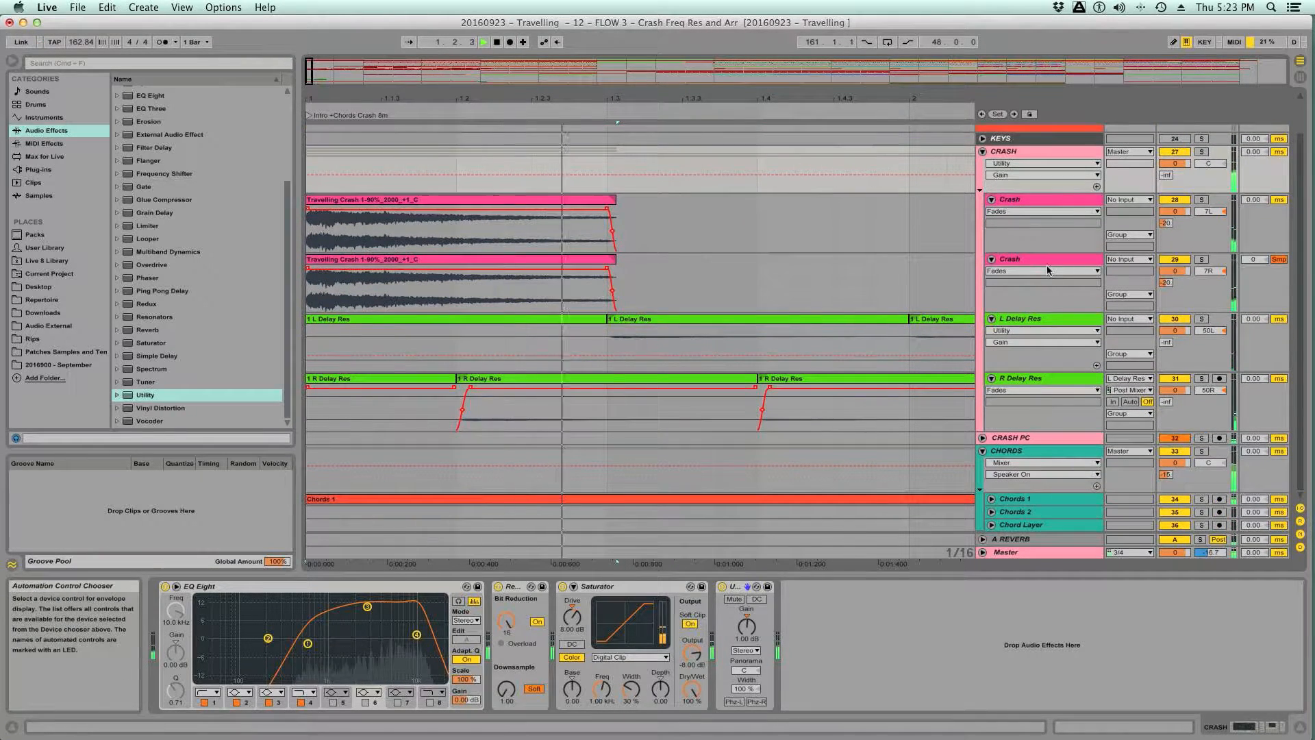
- Try a Utility Gain of -11.0 dB on both the L Delay Res and R Delay Res tracks
left_click(1036, 334)
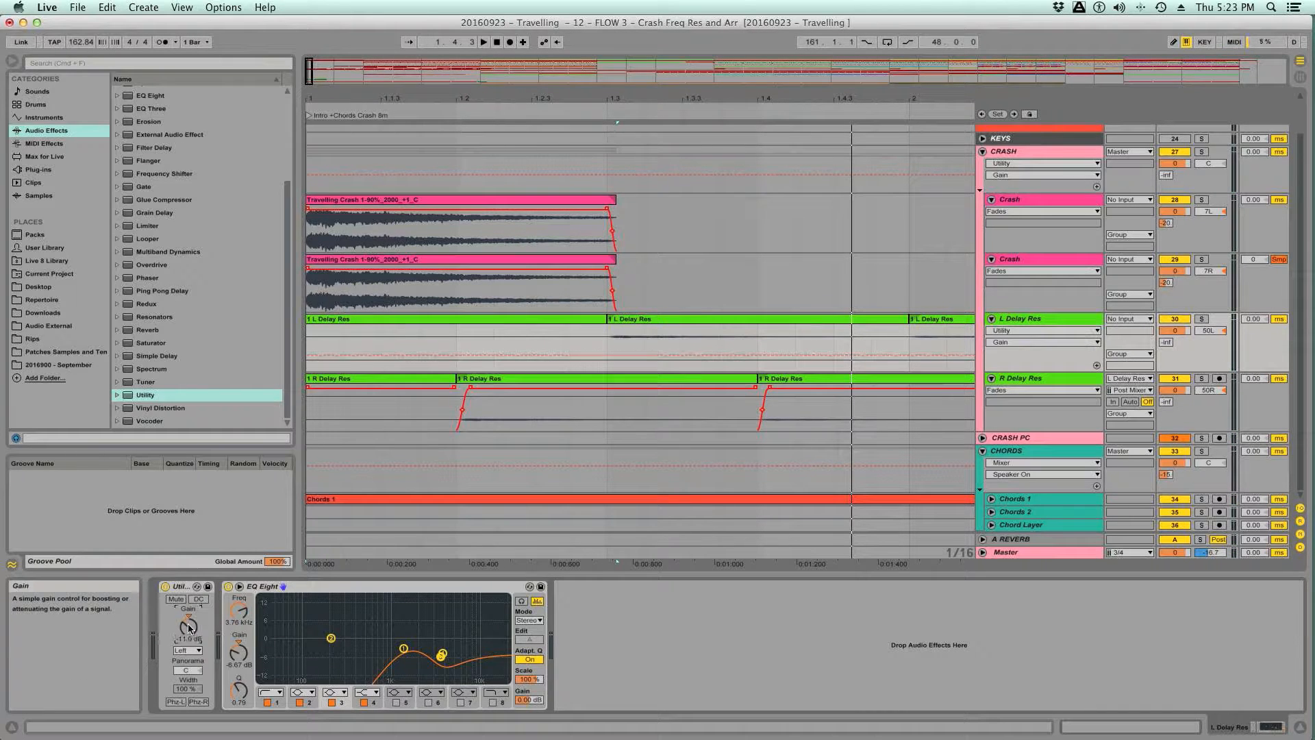
left_click(1010, 380)
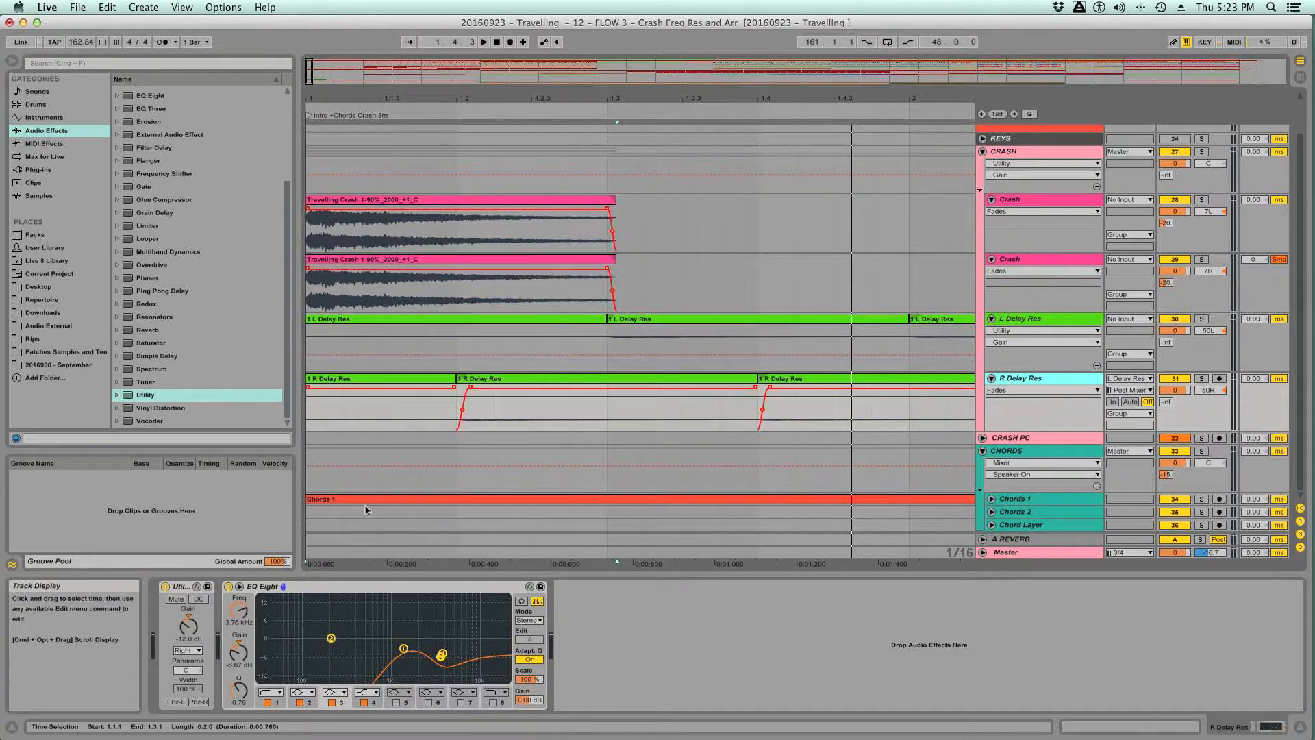
left_click(192, 628)
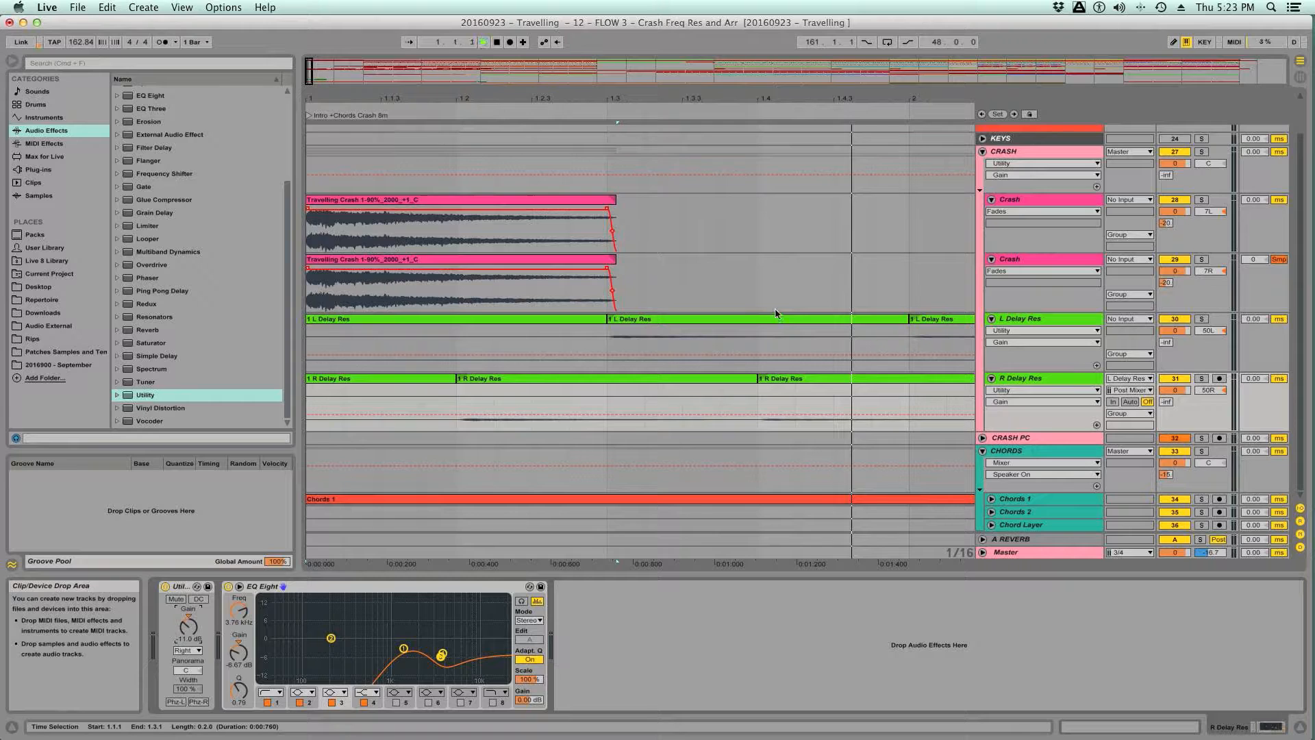
- Check against the Travelling reference and set the Utility Gain to -11.5 dB on the R Delay Res and L Delay Res tracks
scroll(1185, 167, "up", 3)
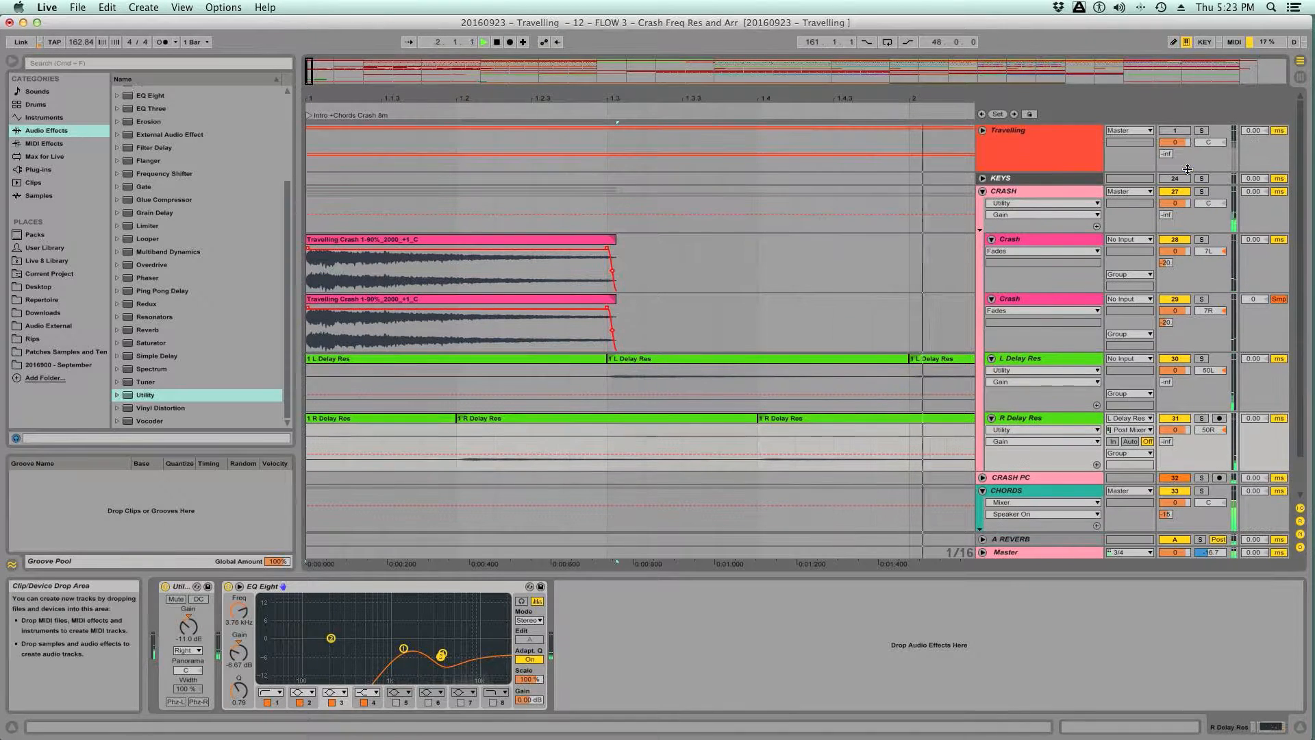
left_click(1203, 131)
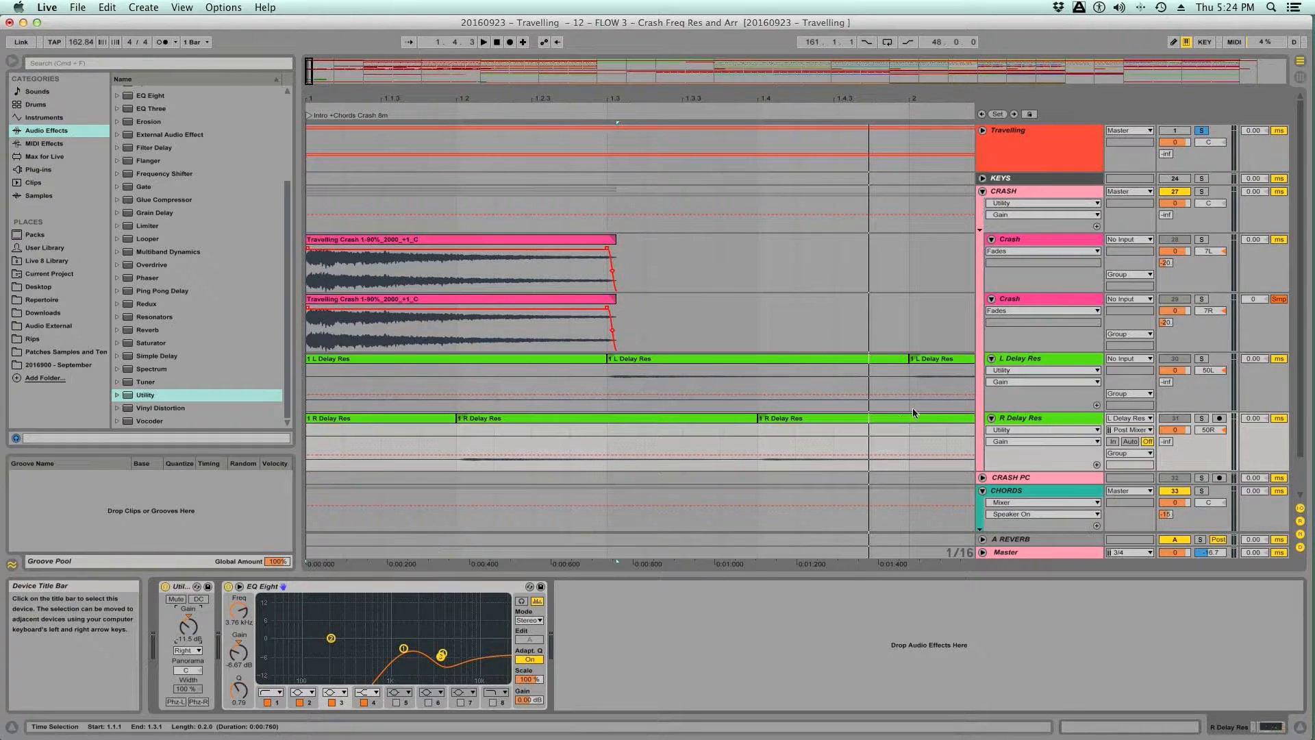
left_click(1026, 363)
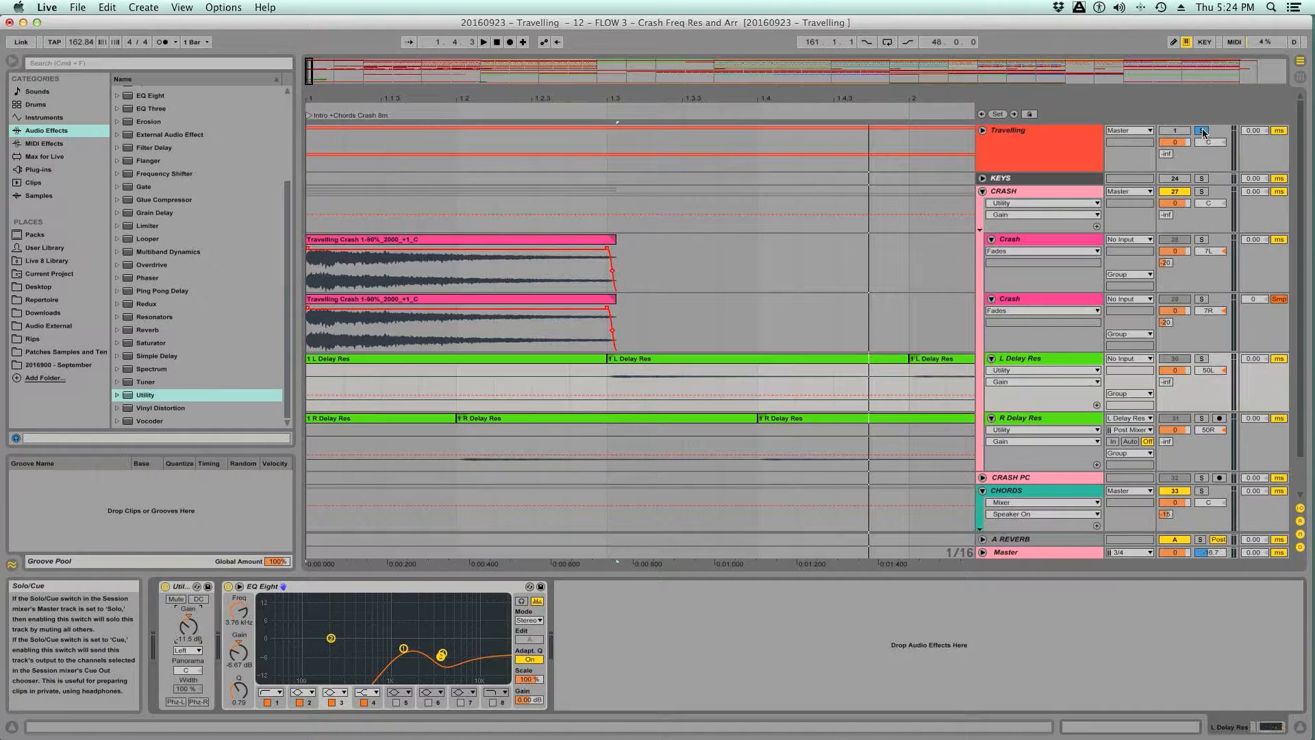
- Listen to the rebalanced delay tails over the wider intro section, switching the Travelling reference's solo off and on
key("space")
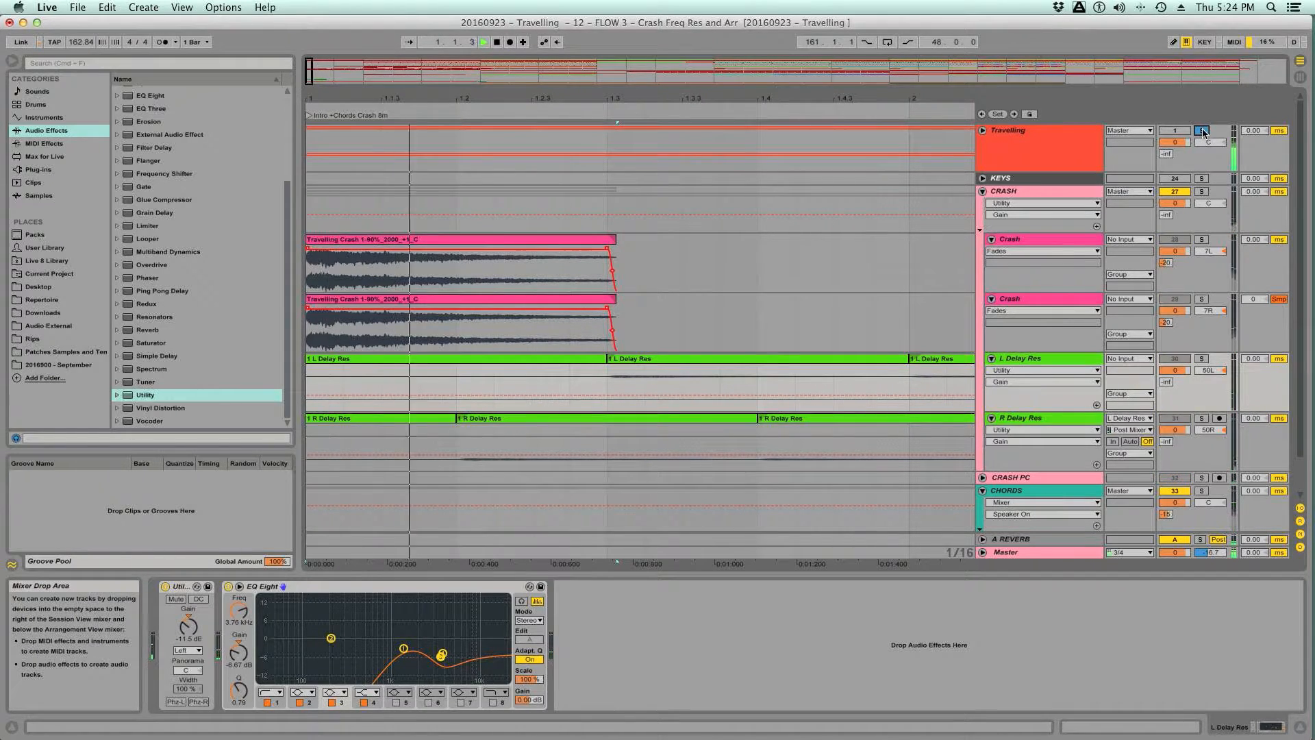
key("space")
left_click_drag(616, 98, 616, 7)
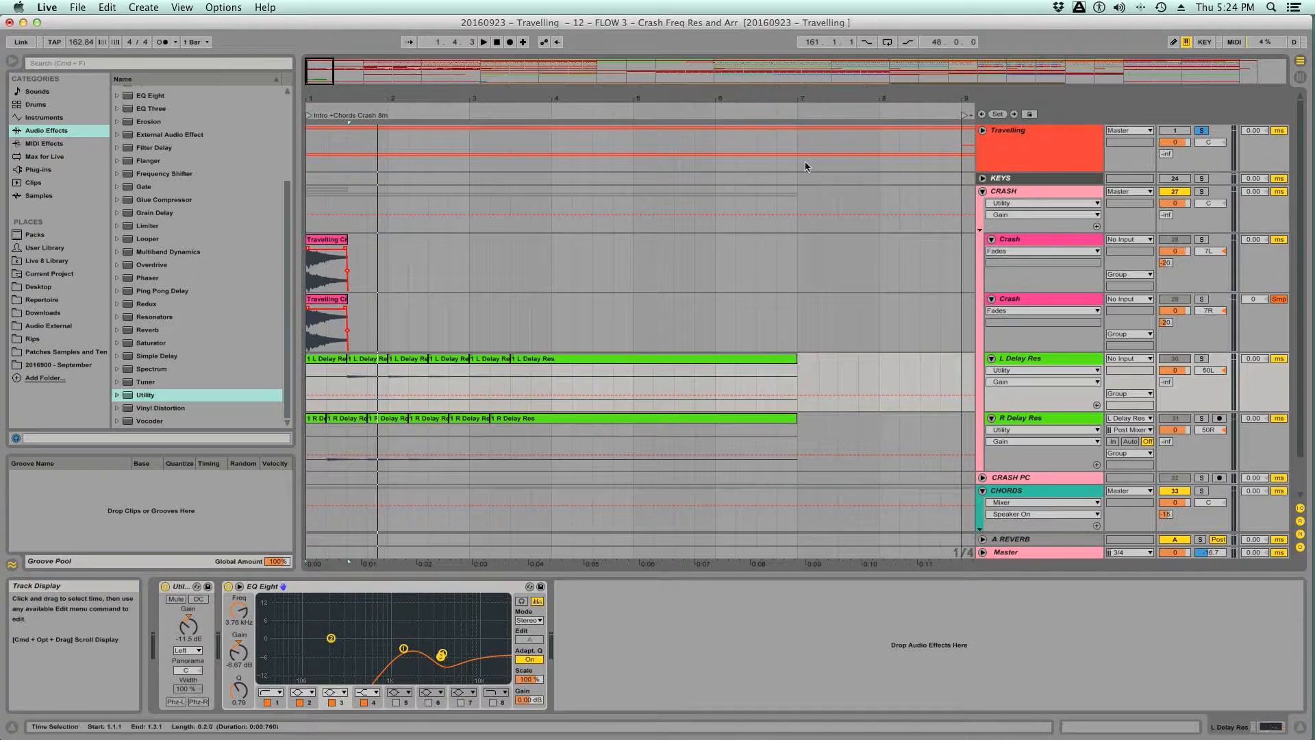
left_click(1201, 130)
key("space")
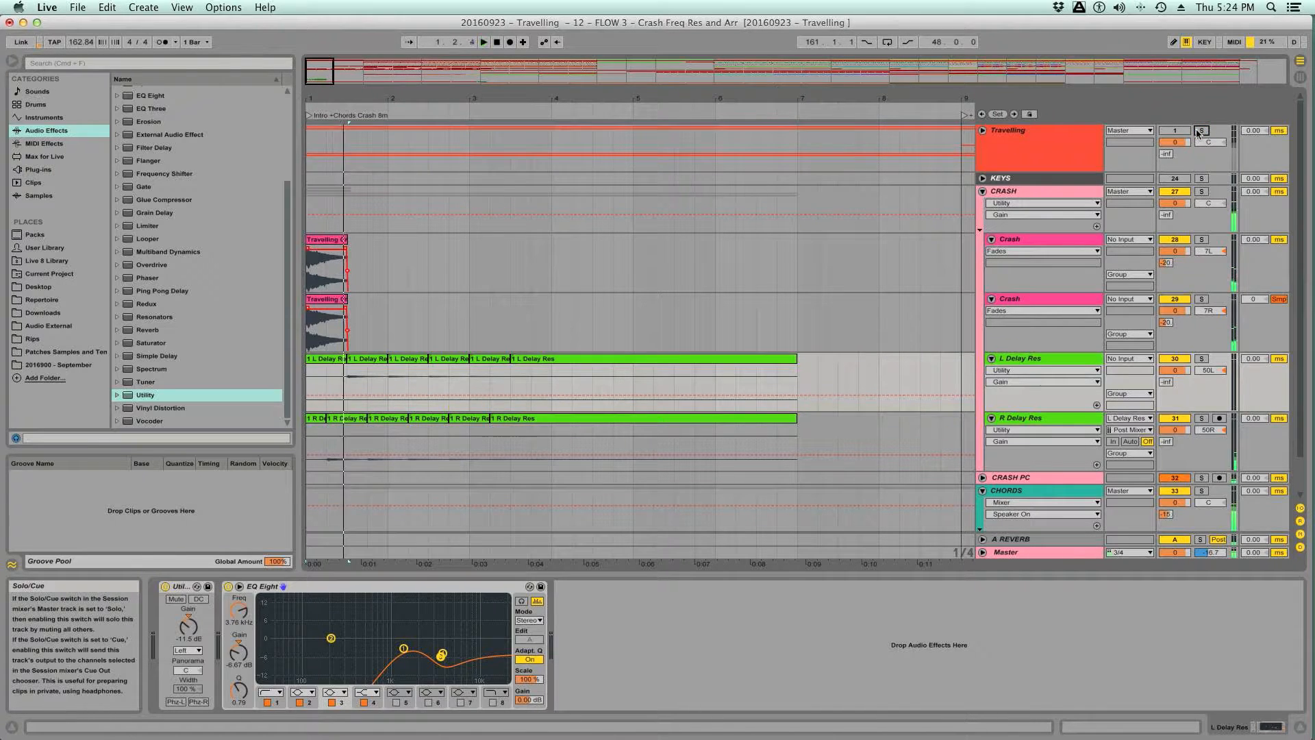
left_click(1197, 132)
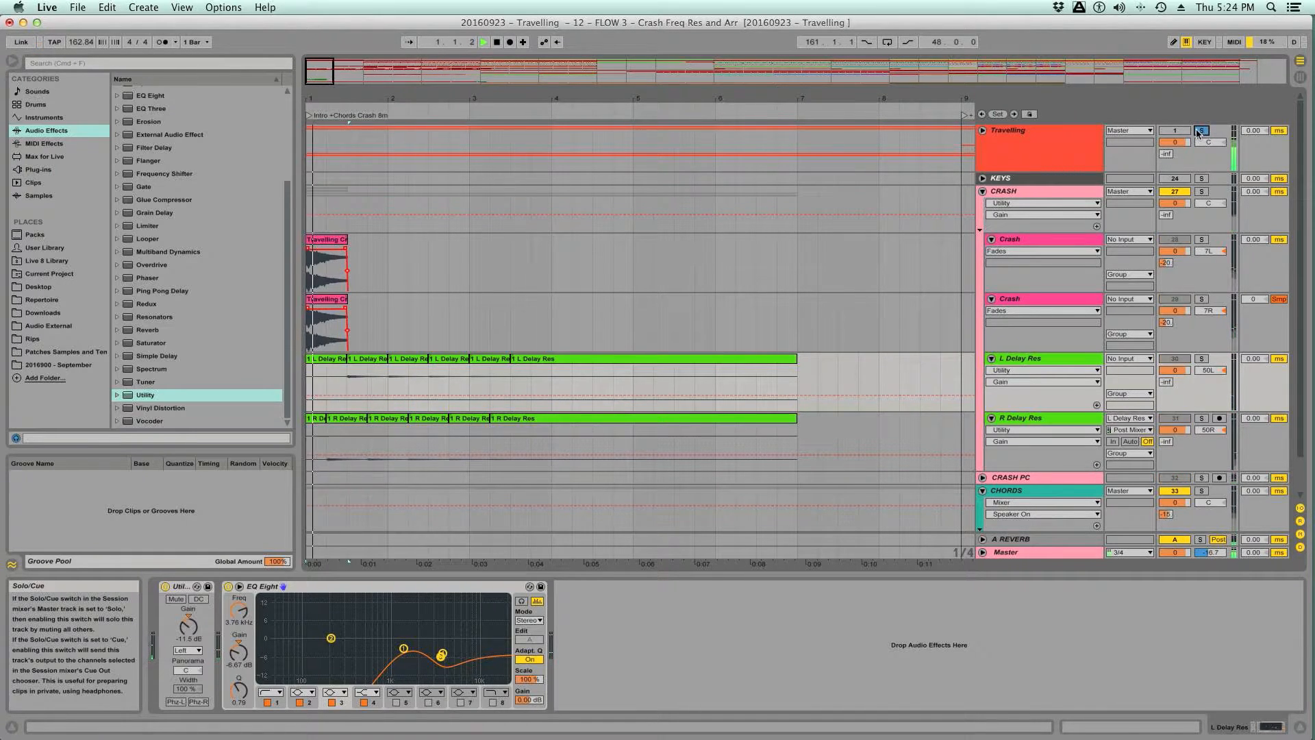
- Add a Limiter at the end of the CRASH group's chain with the Ceiling at about -17.6 dB and Auto release off
left_click(1012, 192)
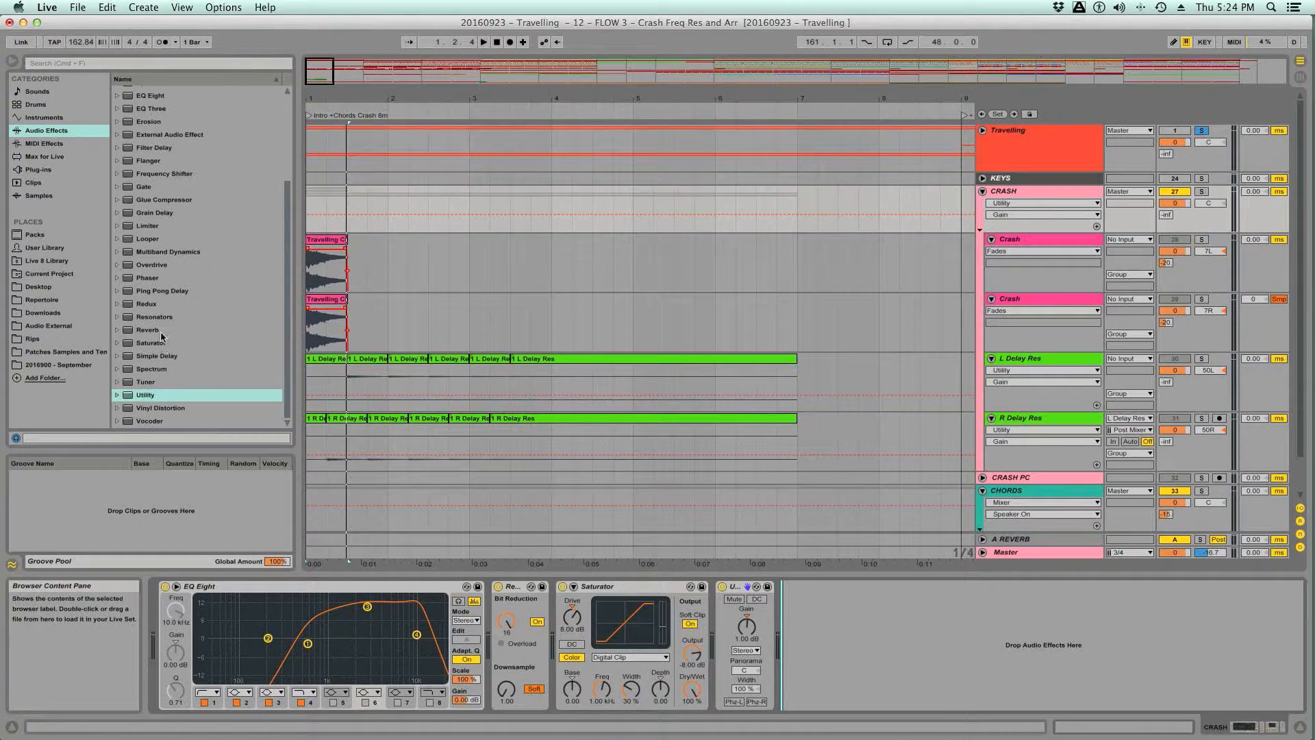
double_click(153, 226)
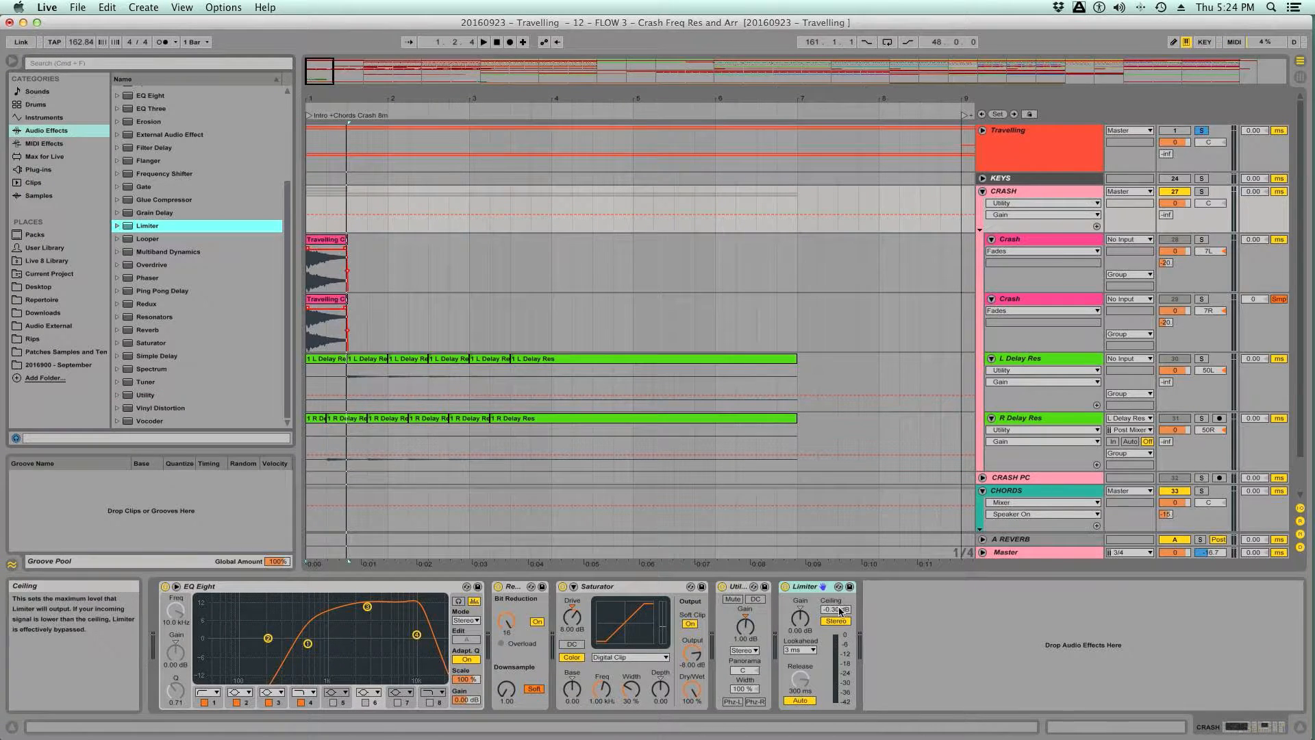
left_click_drag(839, 613, 839, 644)
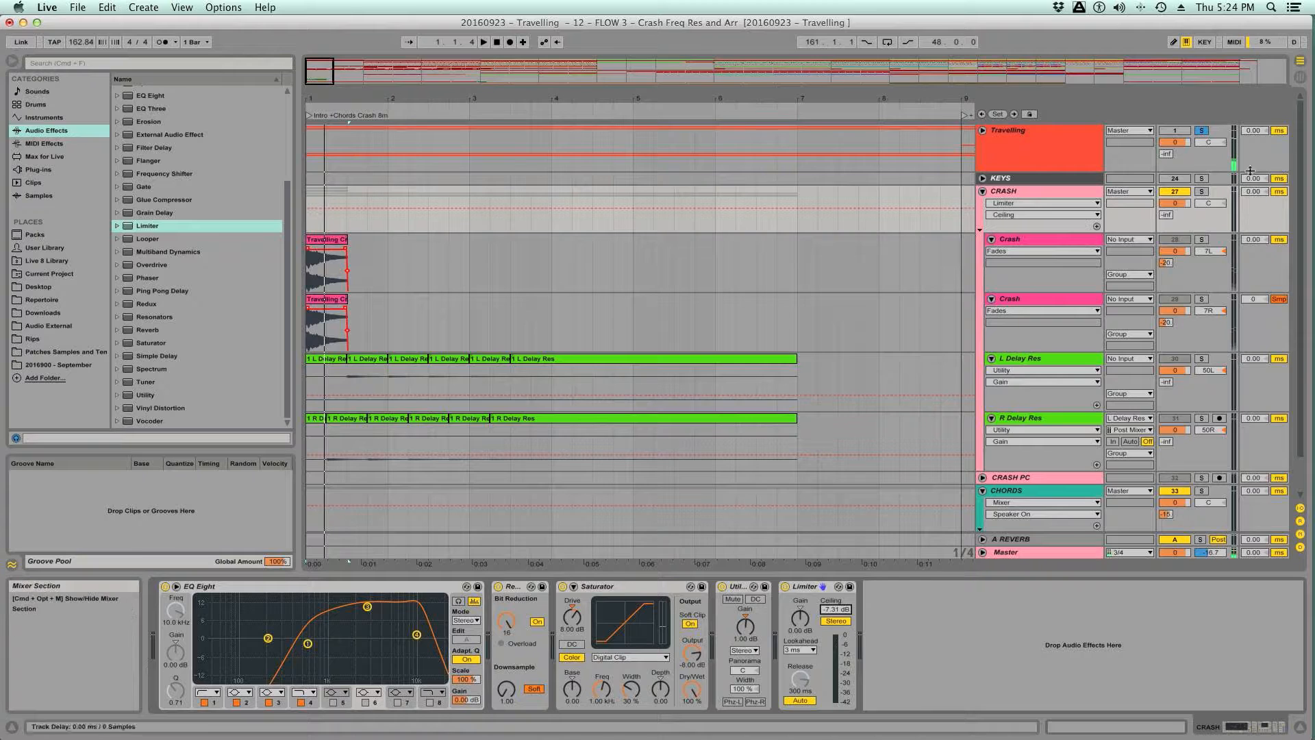
left_click(1202, 130)
left_click_drag(836, 609, 836, 654)
left_click(802, 700)
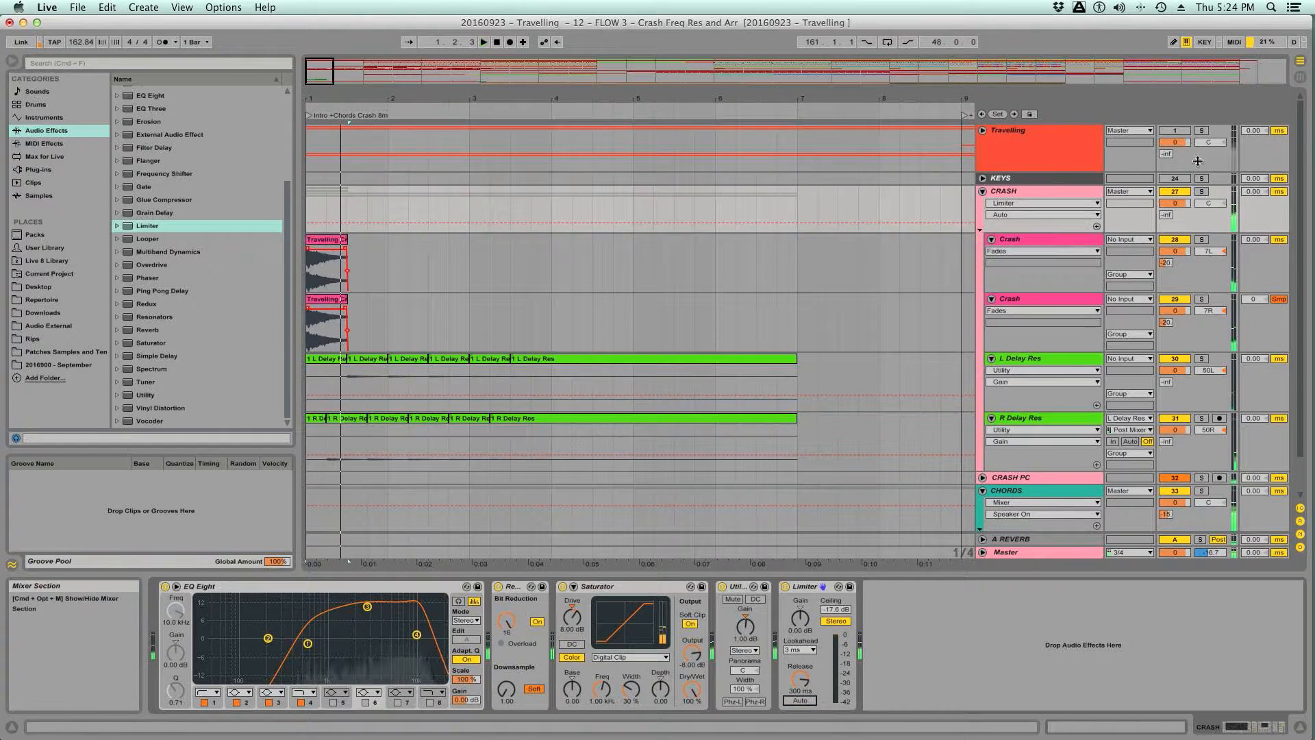
- Audition higher and lower Limiter Ceiling levels against the Travelling reference and set the Ceiling to -12.0 dB
left_click(1202, 130)
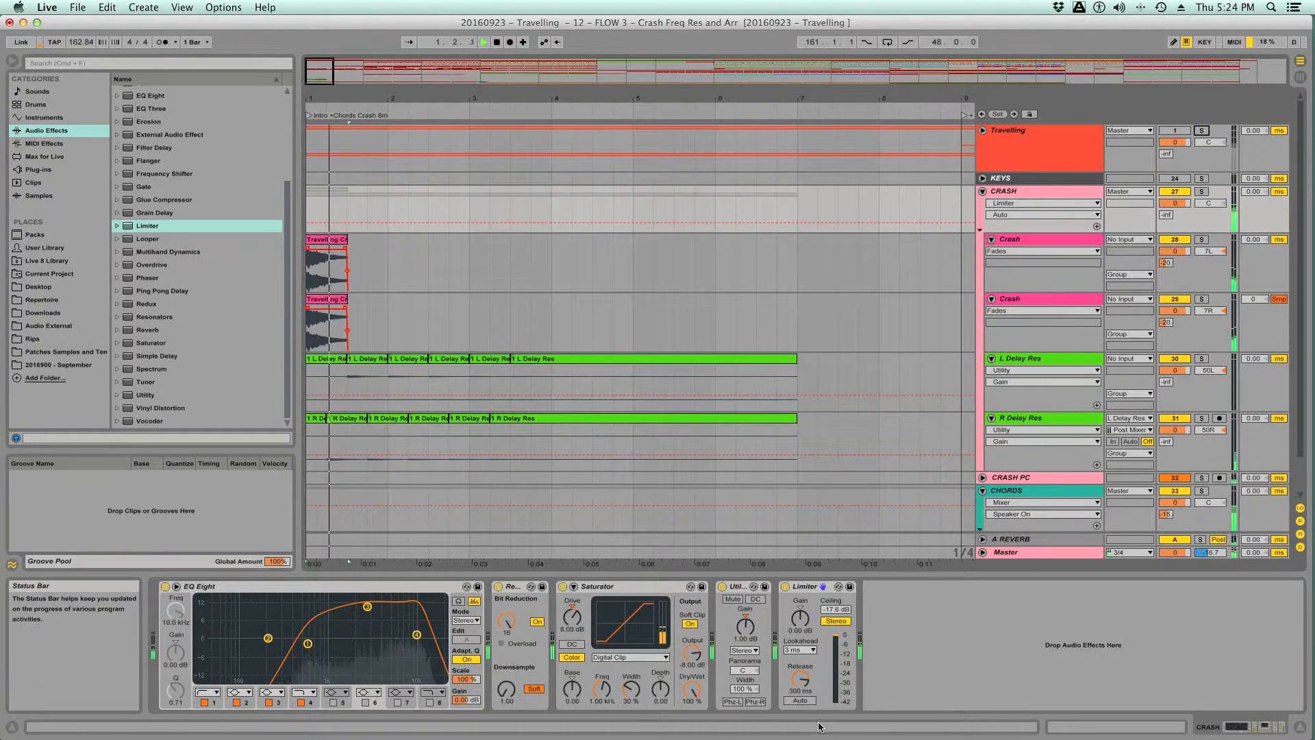
left_click_drag(836, 611, 836, 594)
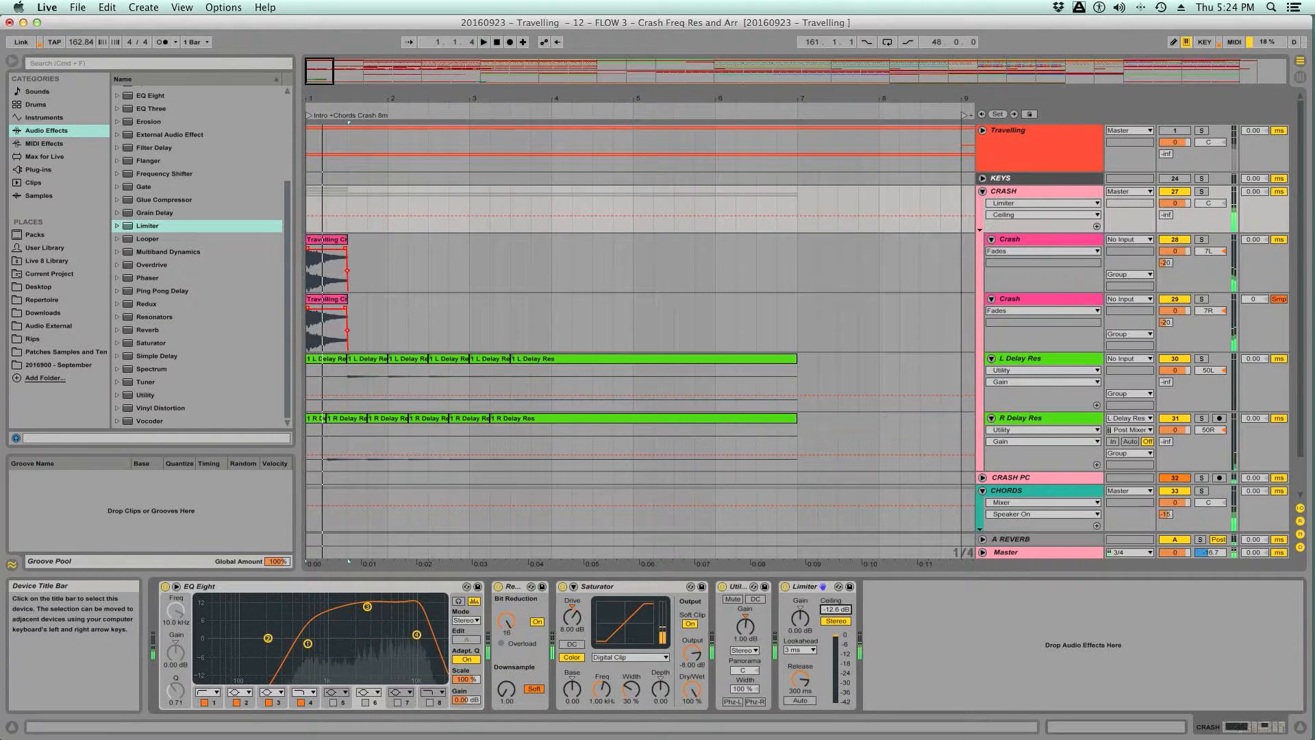
left_click(1201, 130)
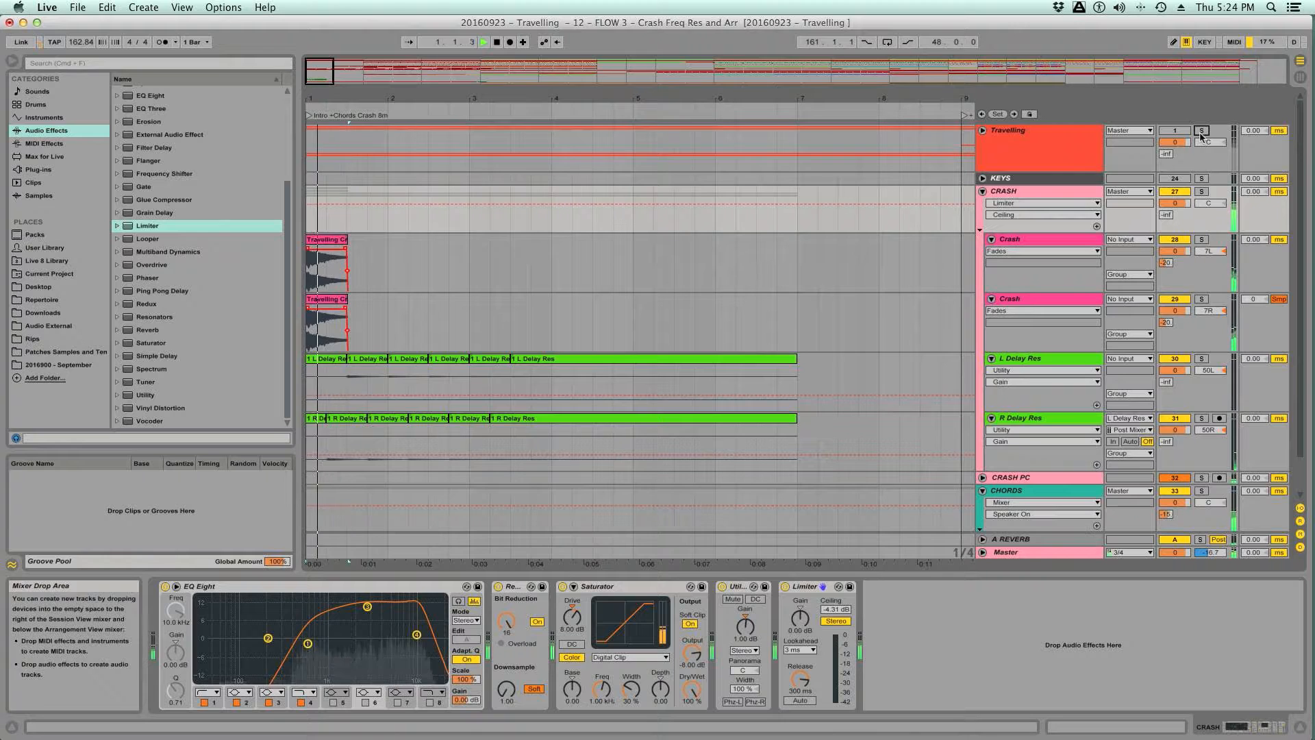
left_click_drag(836, 609, 836, 650)
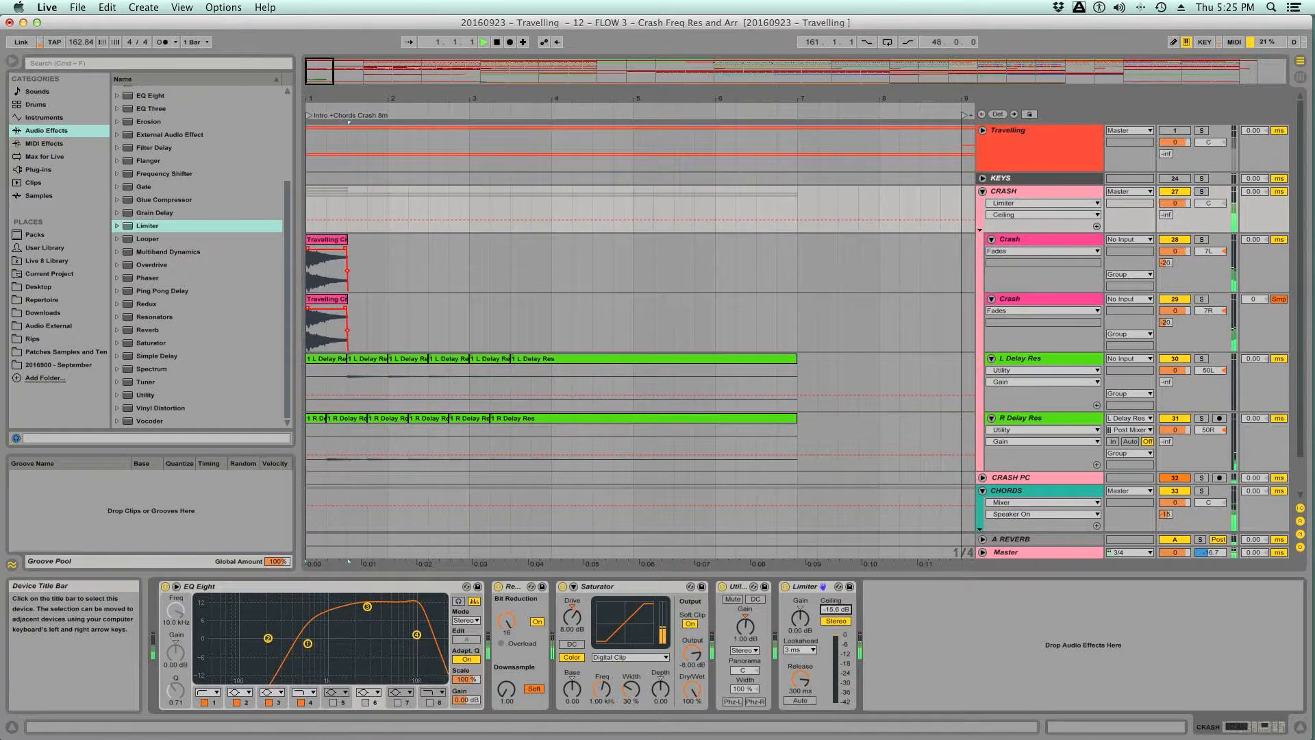
key("space")
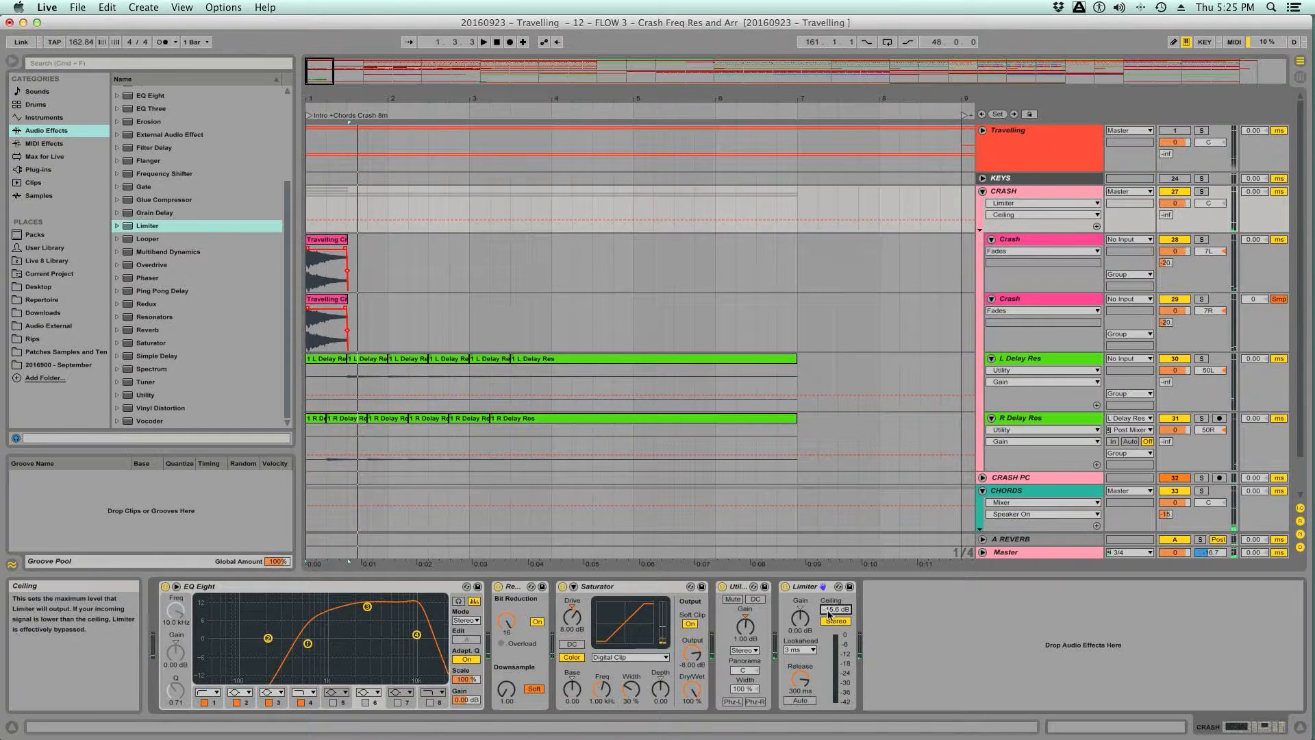
type("-12")
key("Return")
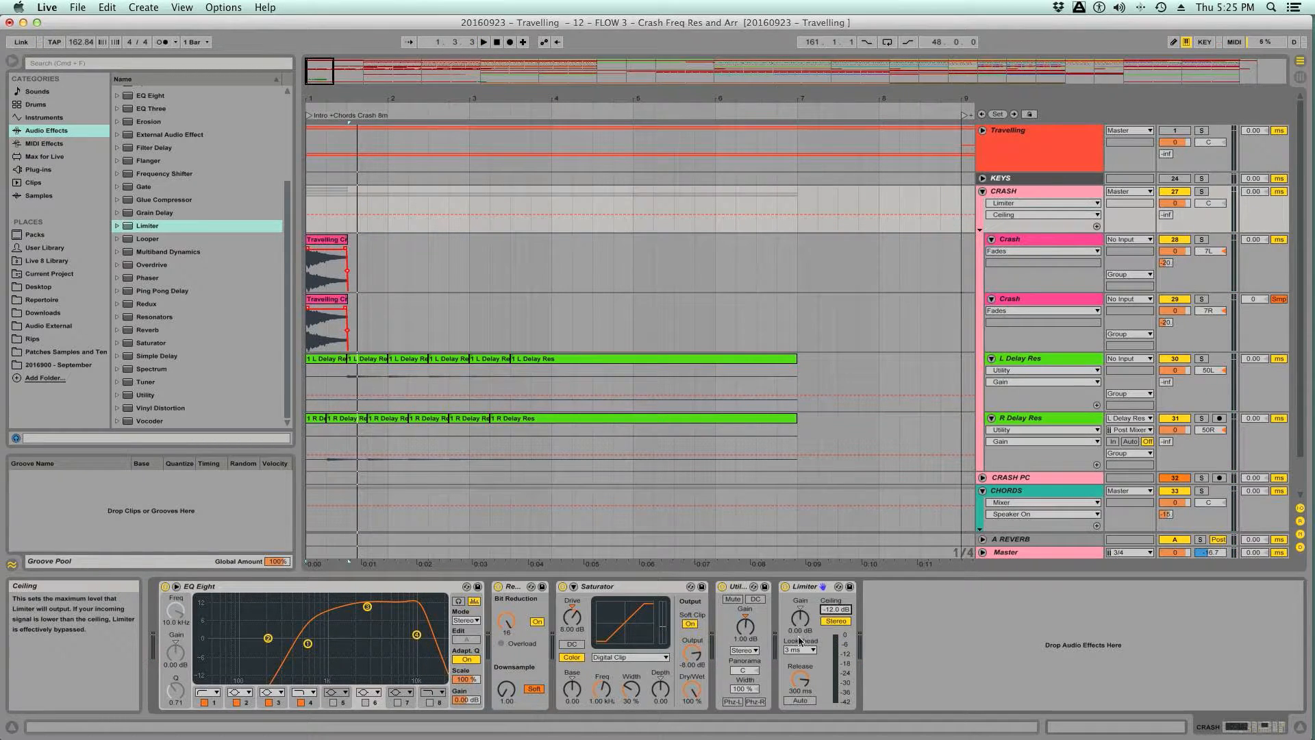
- Set the Limiter's Gain to 3.00 dB and compare the crash mix with the Travelling reference during playback
left_click_drag(803, 621, 802, 622)
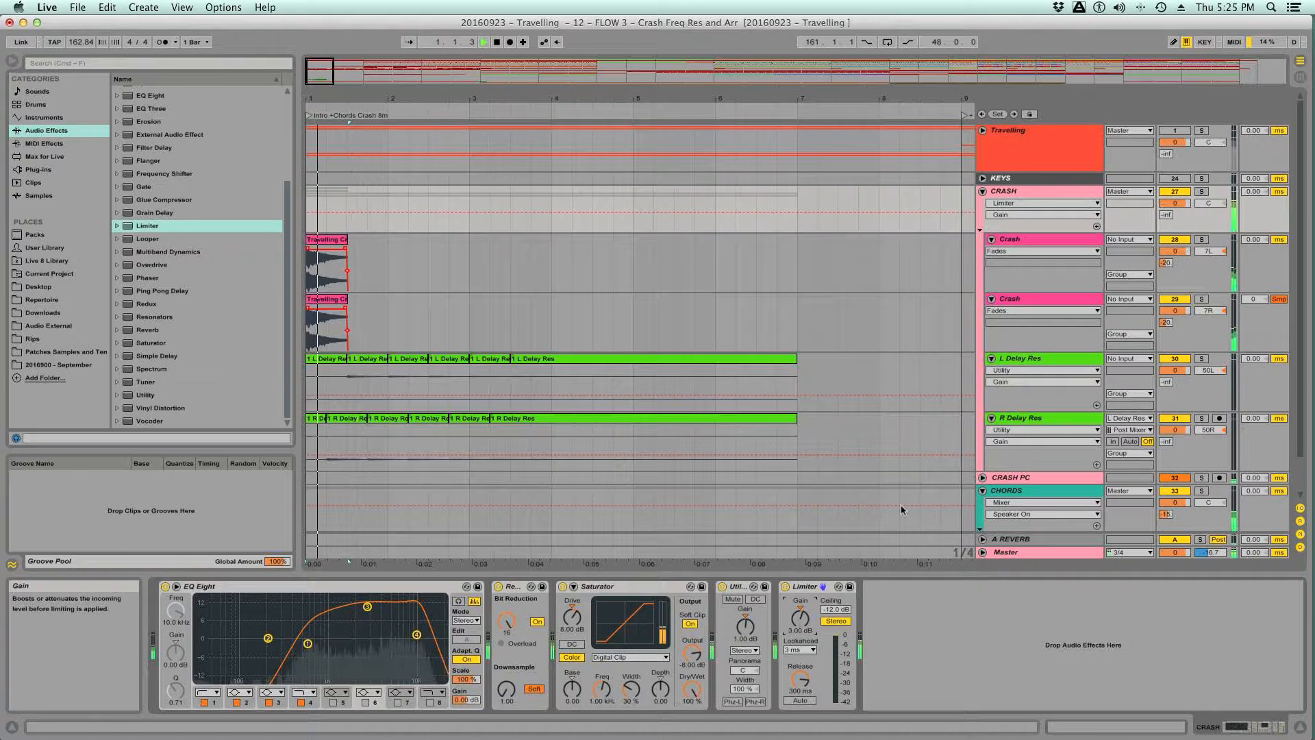
left_click(1202, 130)
key("space")
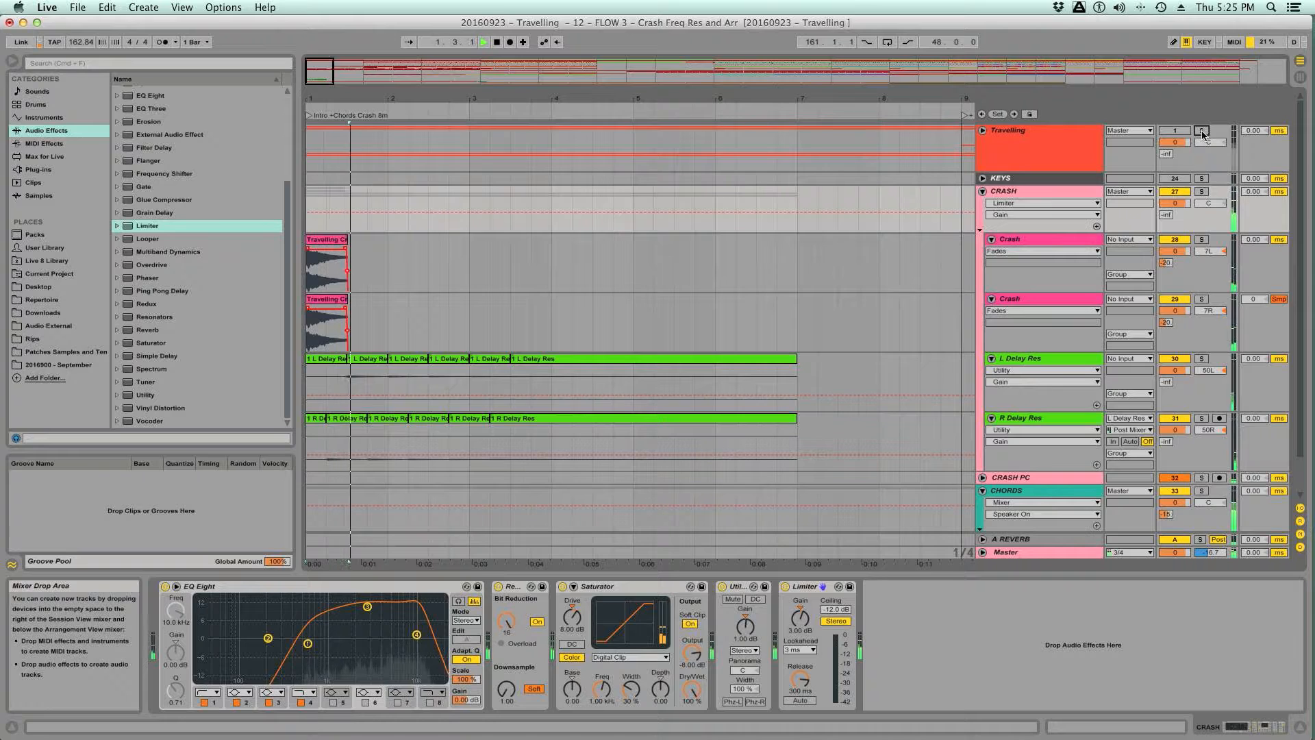
key("Home")
- Set the Limiter's Release to about 1.65 s and Lookahead to 1.5 ms, comparing with the soloed Travelling reference
left_click_drag(800, 679, 800, 654)
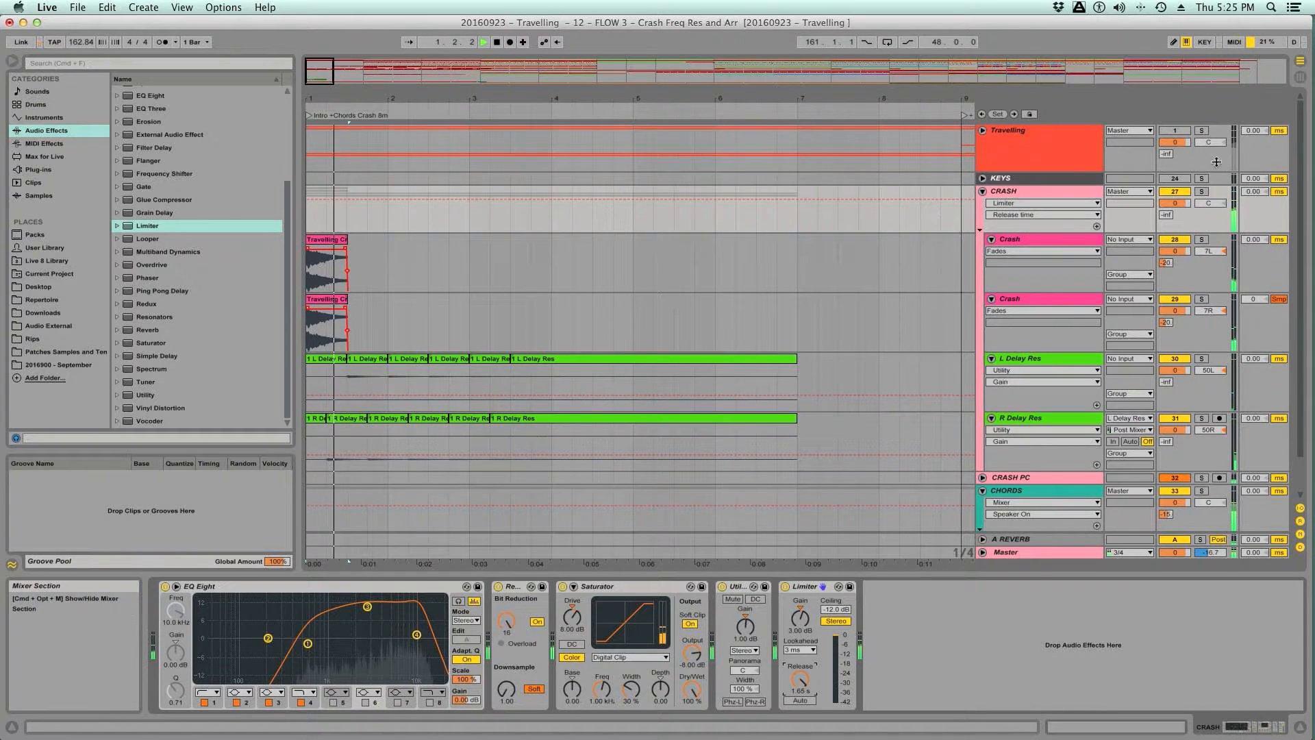
left_click(1202, 130)
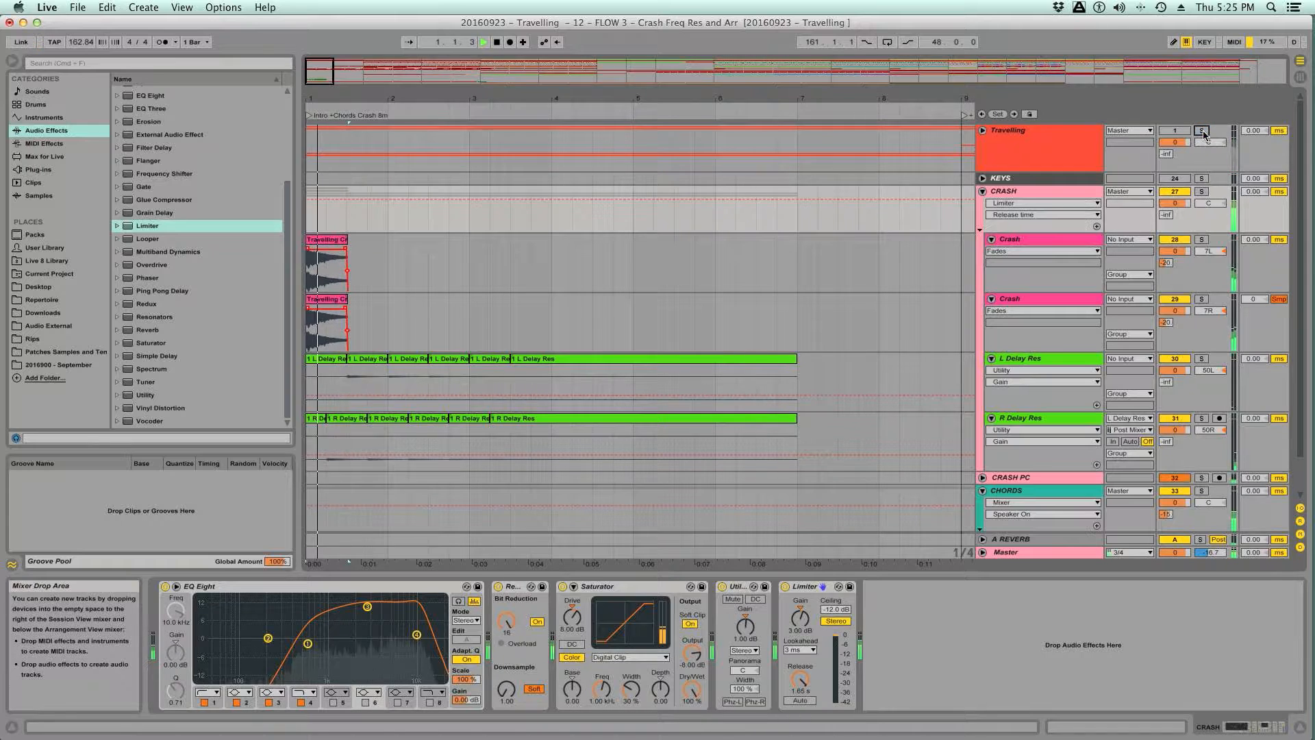
left_click(1202, 133)
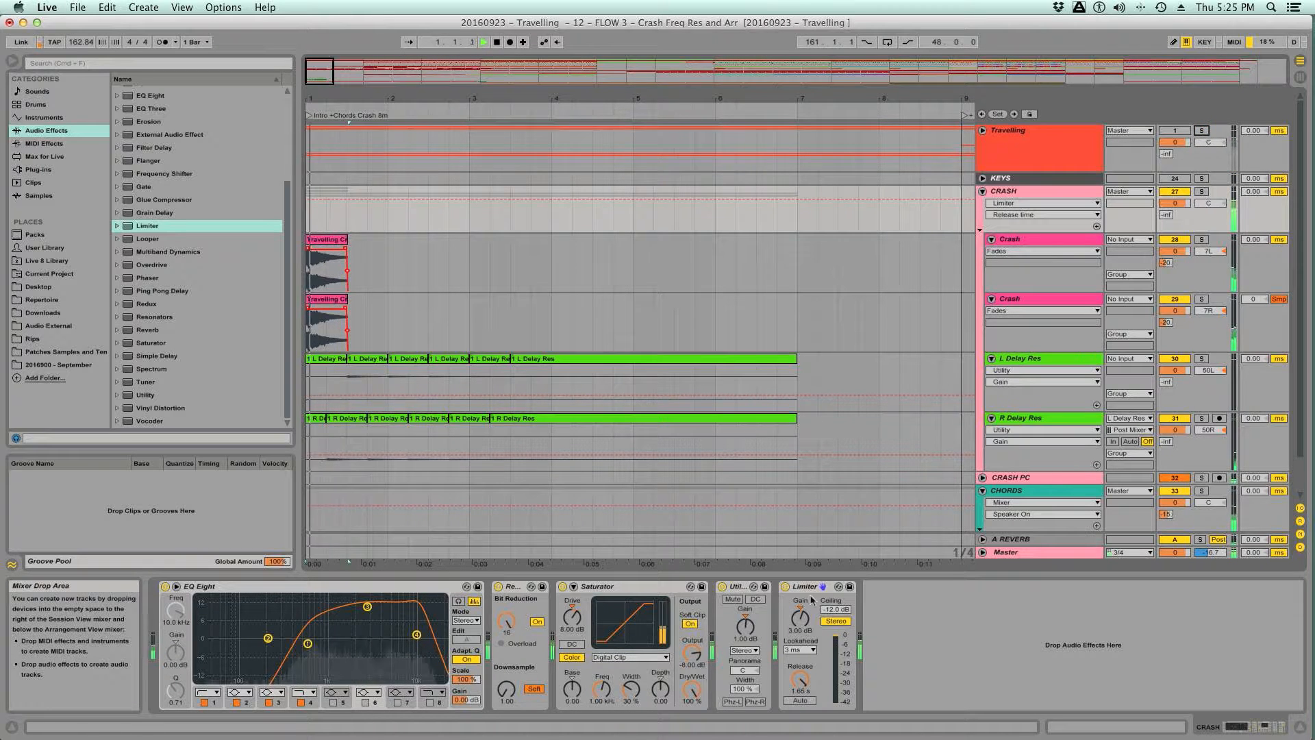
left_click(800, 649)
left_click(795, 660)
key("space")
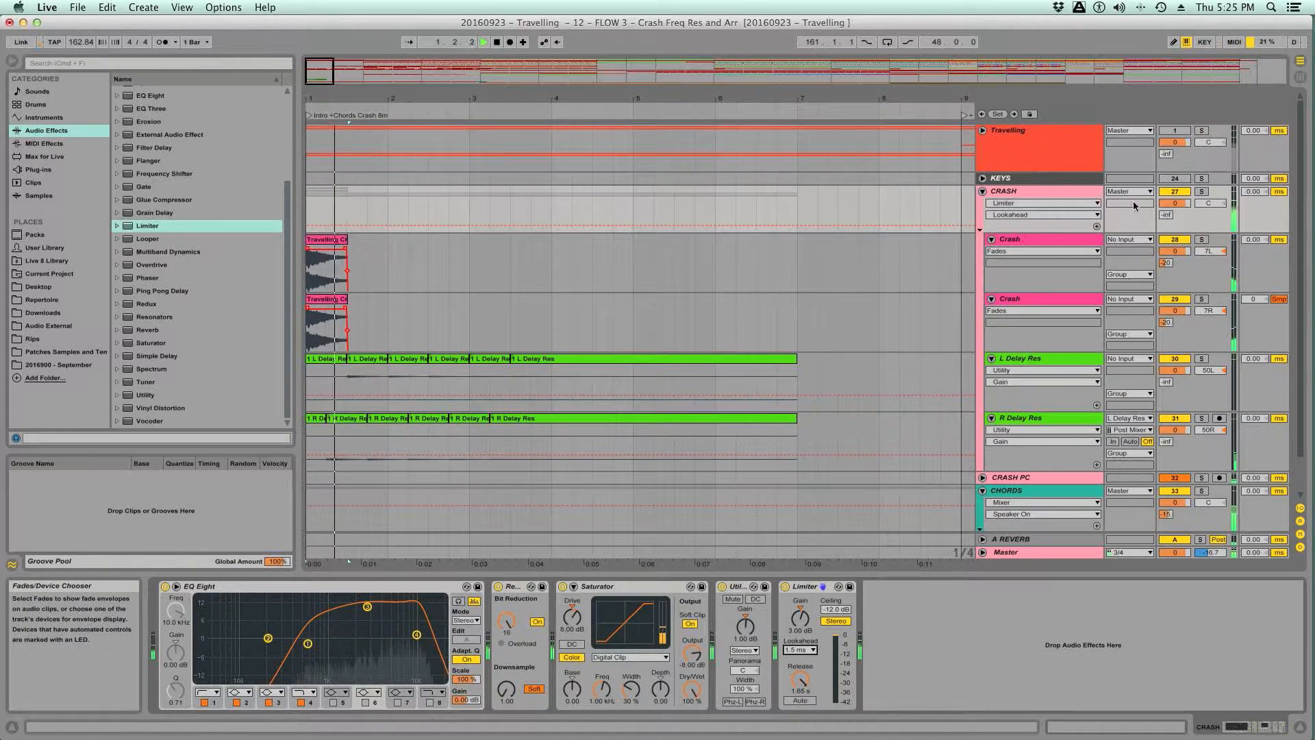
left_click(1201, 131)
key("space")
left_click(1201, 132)
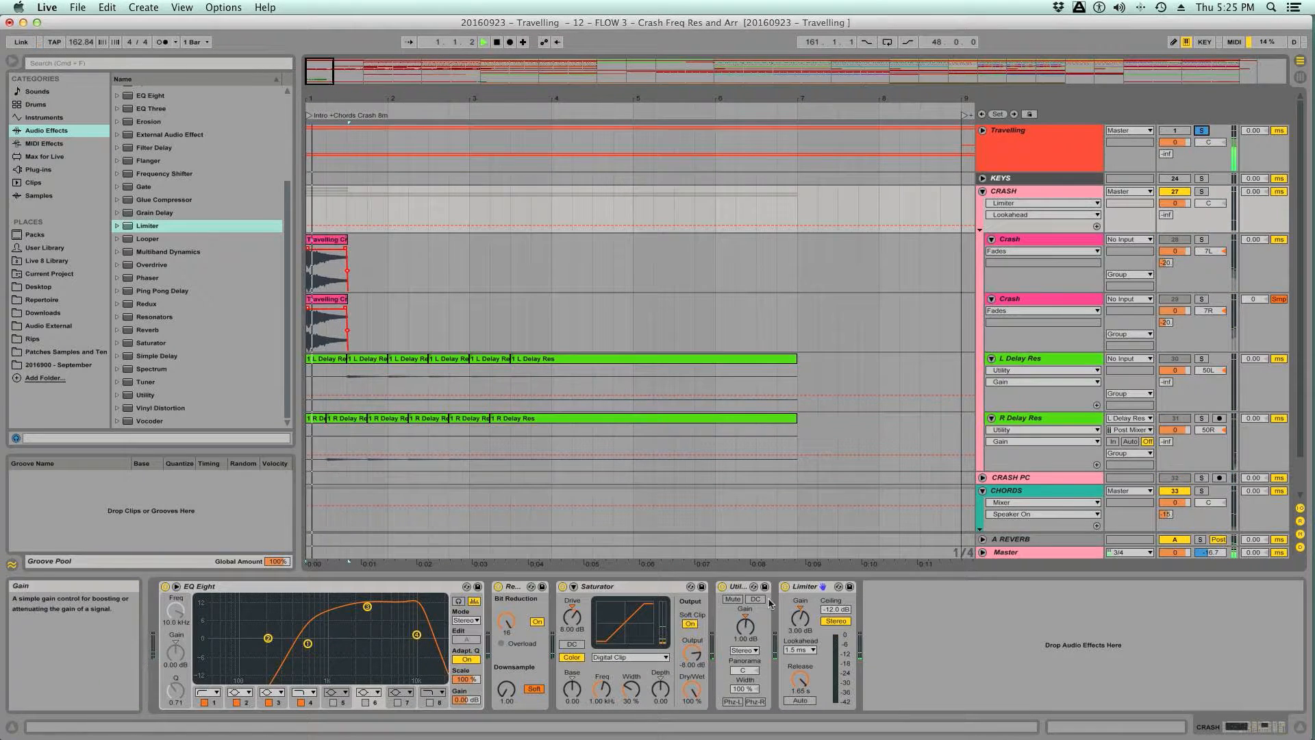
- Compare the CRASH group with the Limiter bypassed and active against the Travelling reference over repeated playback
left_click(786, 587)
key("space")
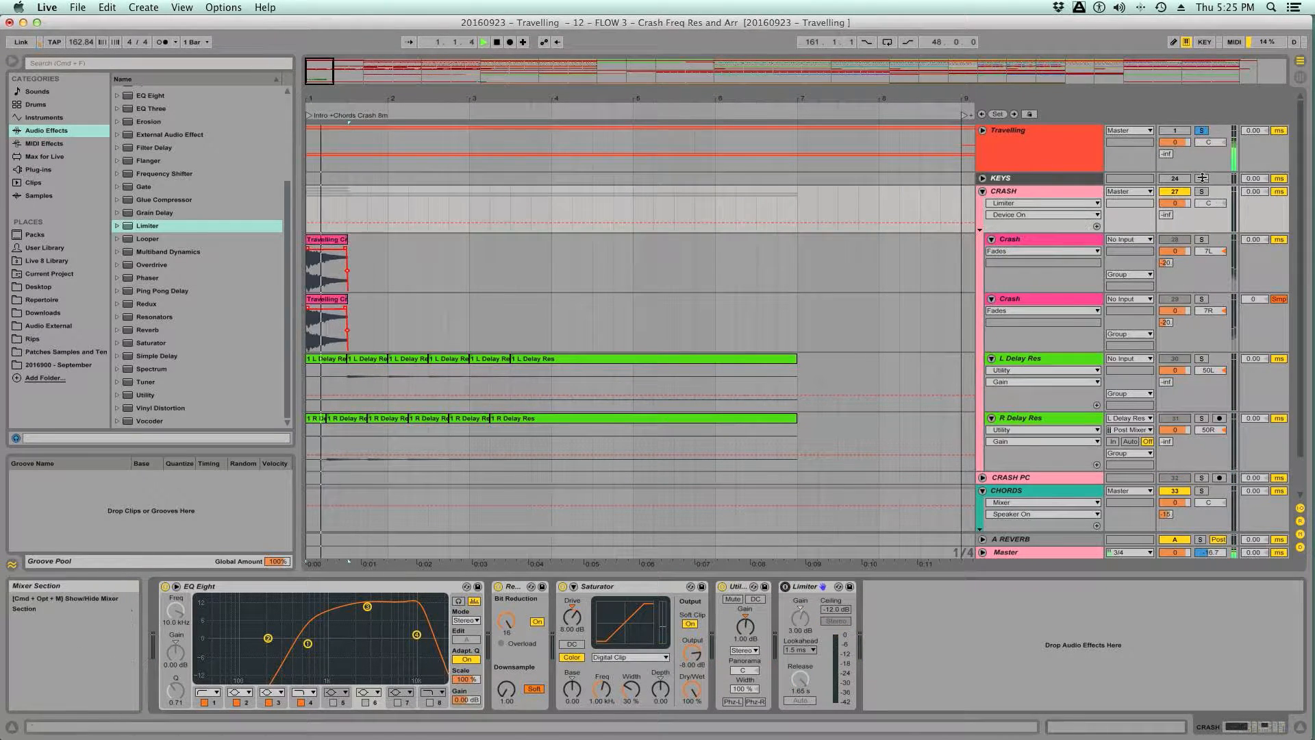
left_click(1202, 130)
key("space")
key("space")
left_click(785, 587)
key("space")
key("space")
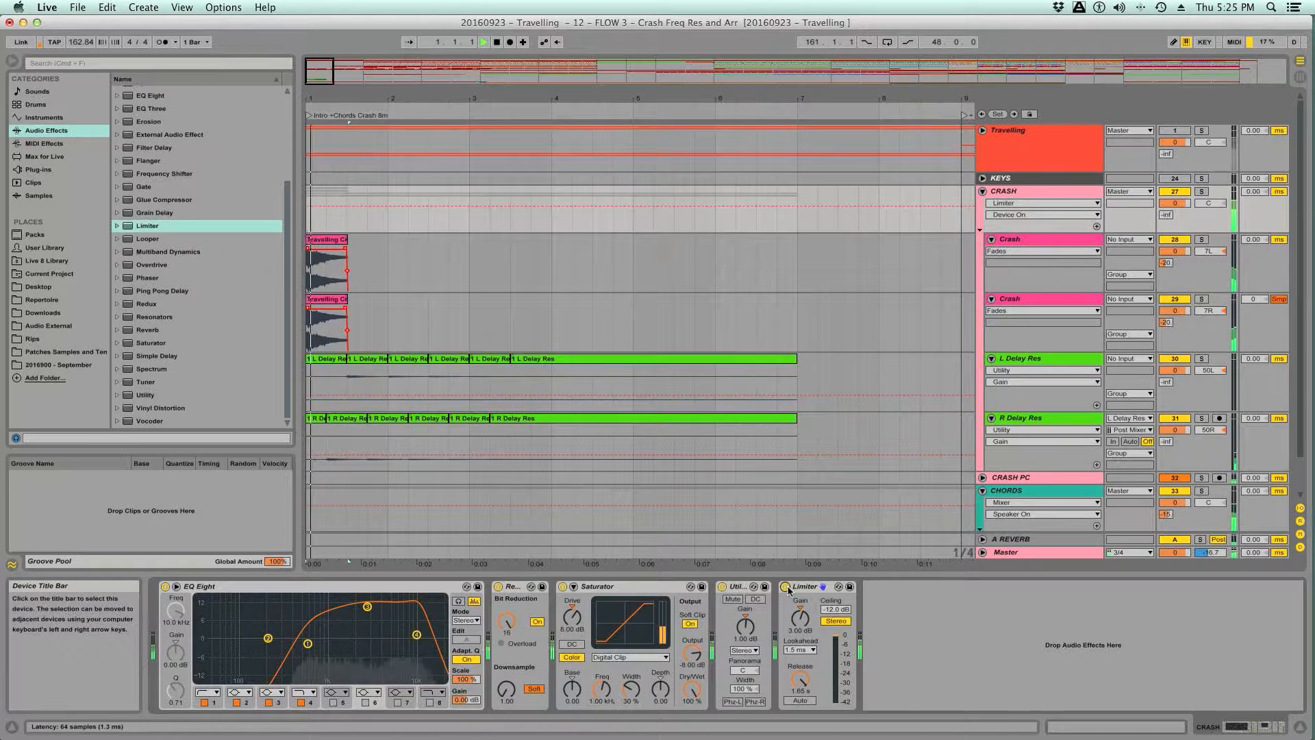
left_click(1201, 130)
key("space")
key("space")
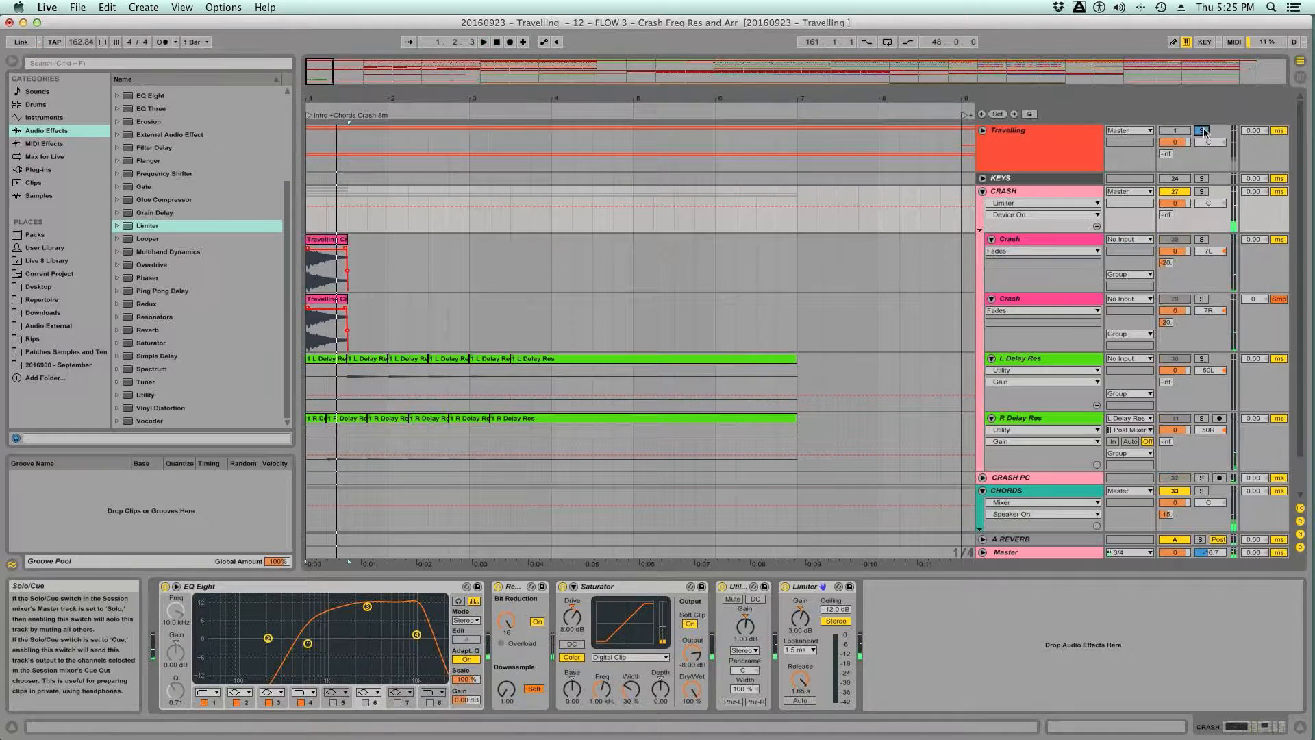
key("space")
key("space")
- Recheck the Limiter's effect by bypassing and re-enabling it between short playbacks, including another listen to the Travelling reference
left_click(786, 588)
key("space")
key("space")
key("space")
left_click(785, 587)
left_click(1201, 130)
key("space")
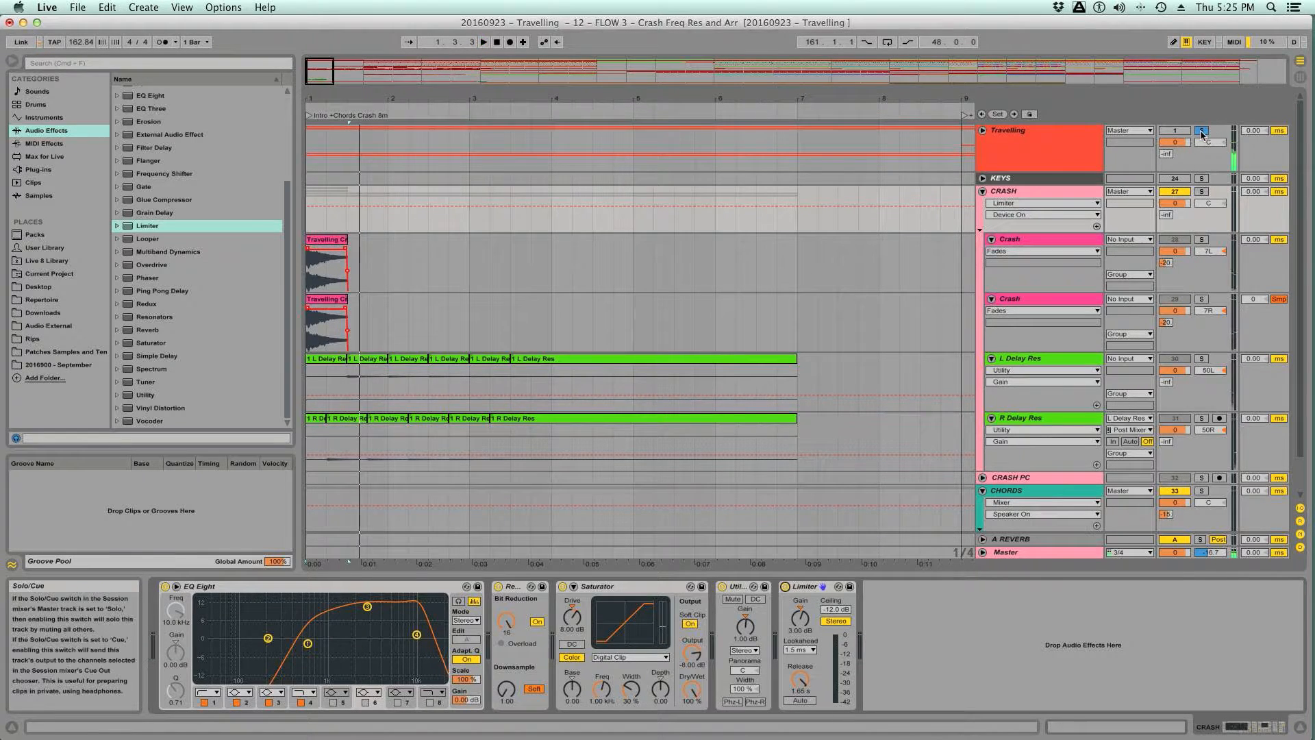
key("space")
key("space")
left_click(786, 587)
key("space")
key("space")
left_click(785, 587)
key("space")
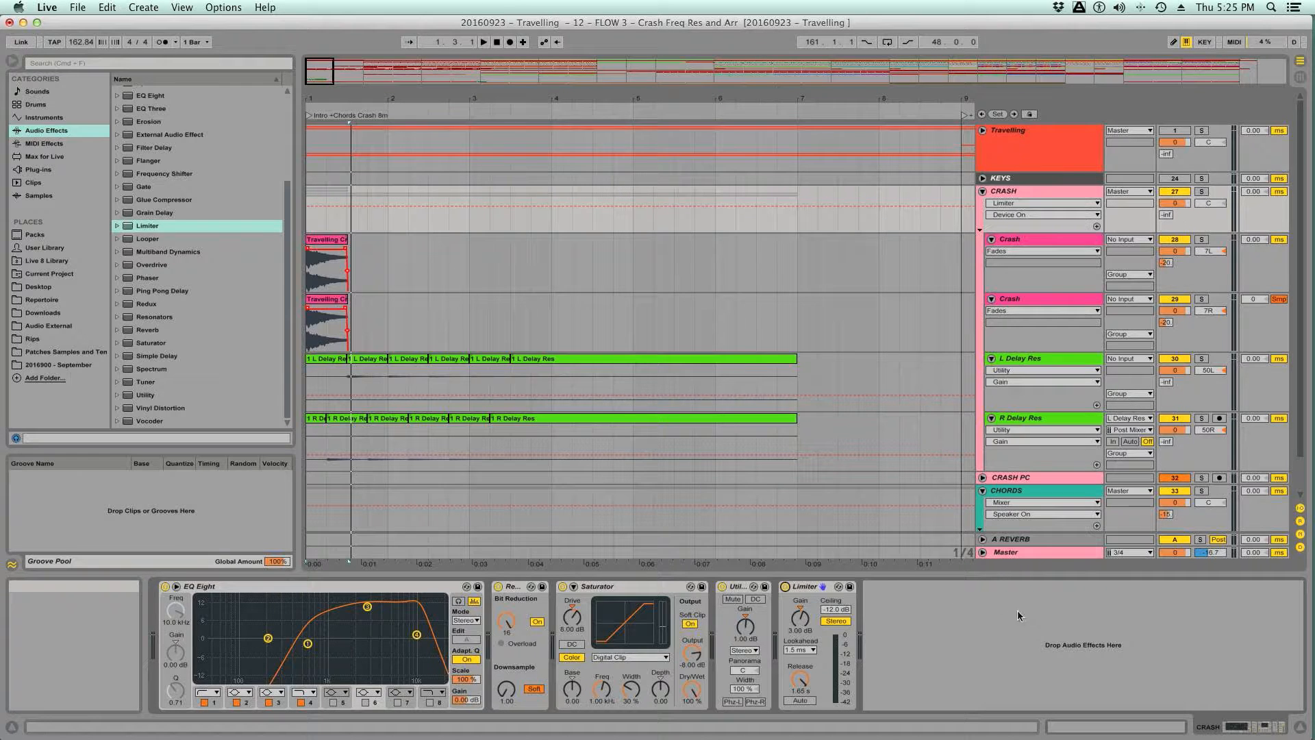
- Collapse the CRASH group in the arrangement
left_click(1131, 634)
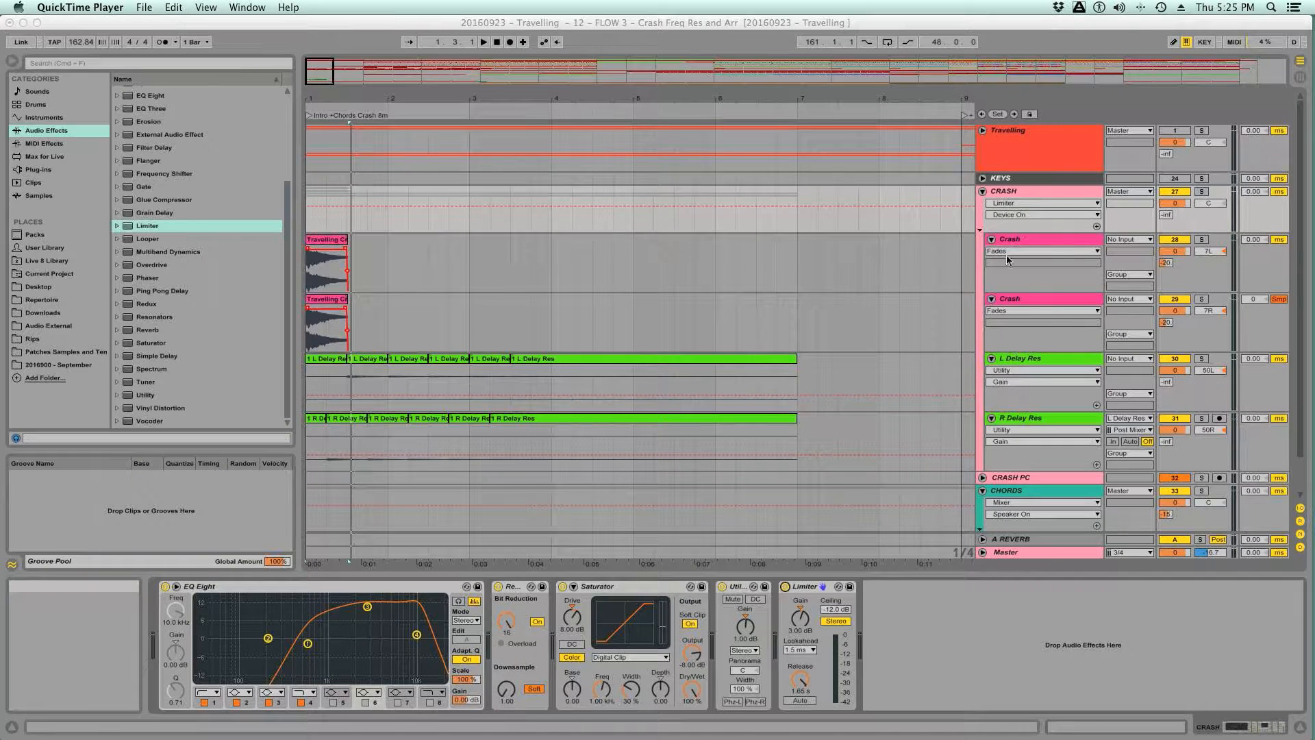
left_click(984, 192)
left_click(984, 192)
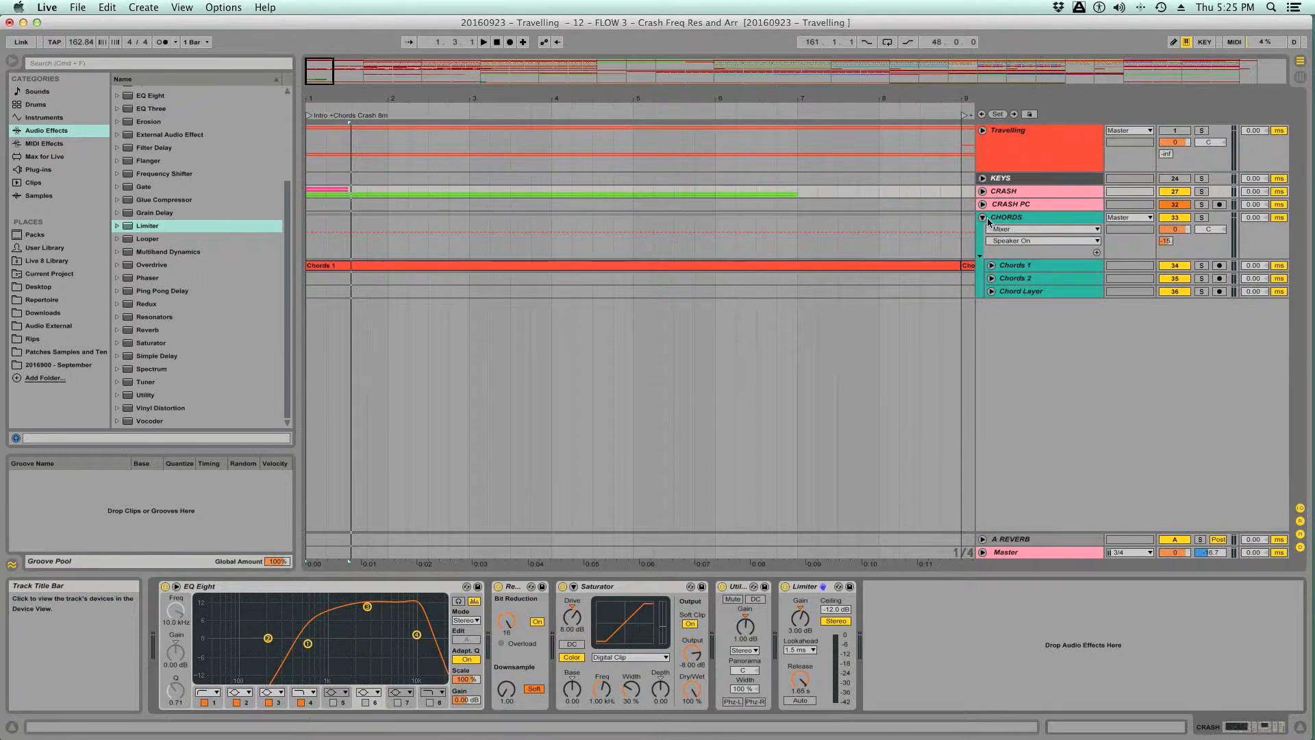
- Fold and unfold the CHORDS group in the arrangement, and save the set
left_click(982, 217)
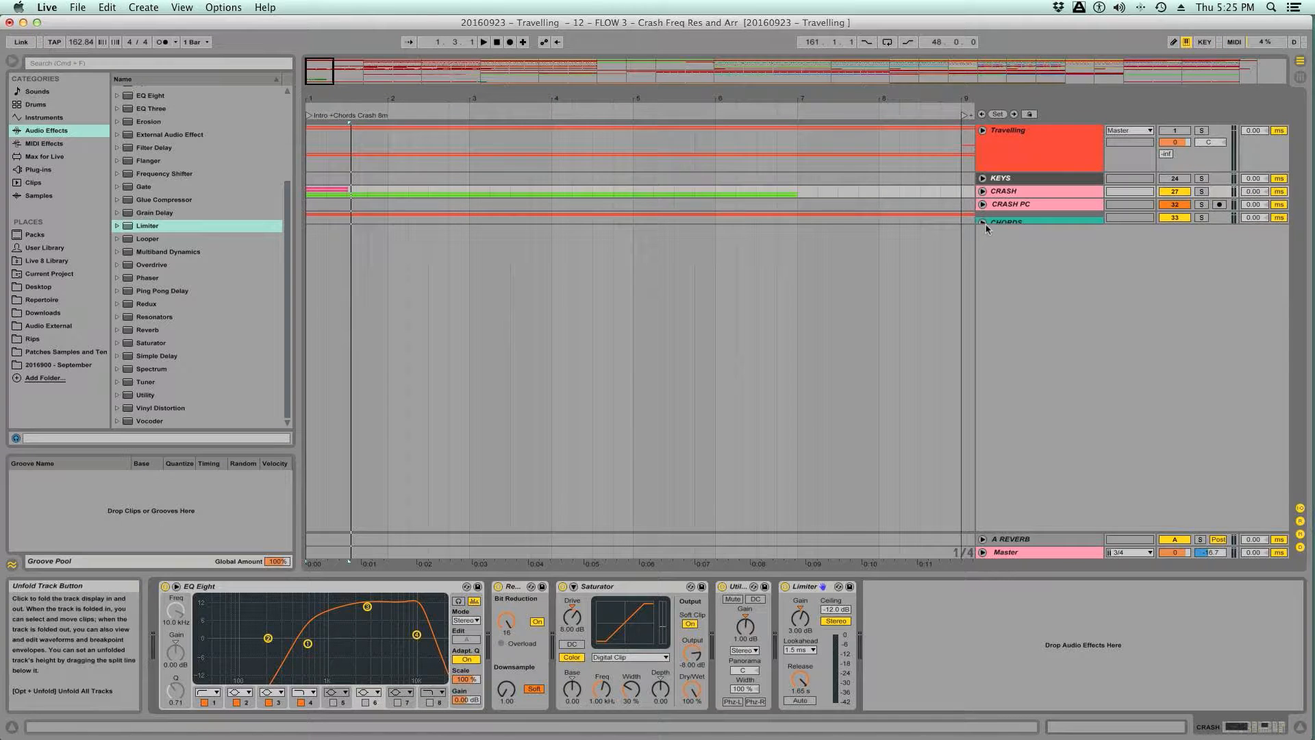
left_click(983, 220)
key("super+s")
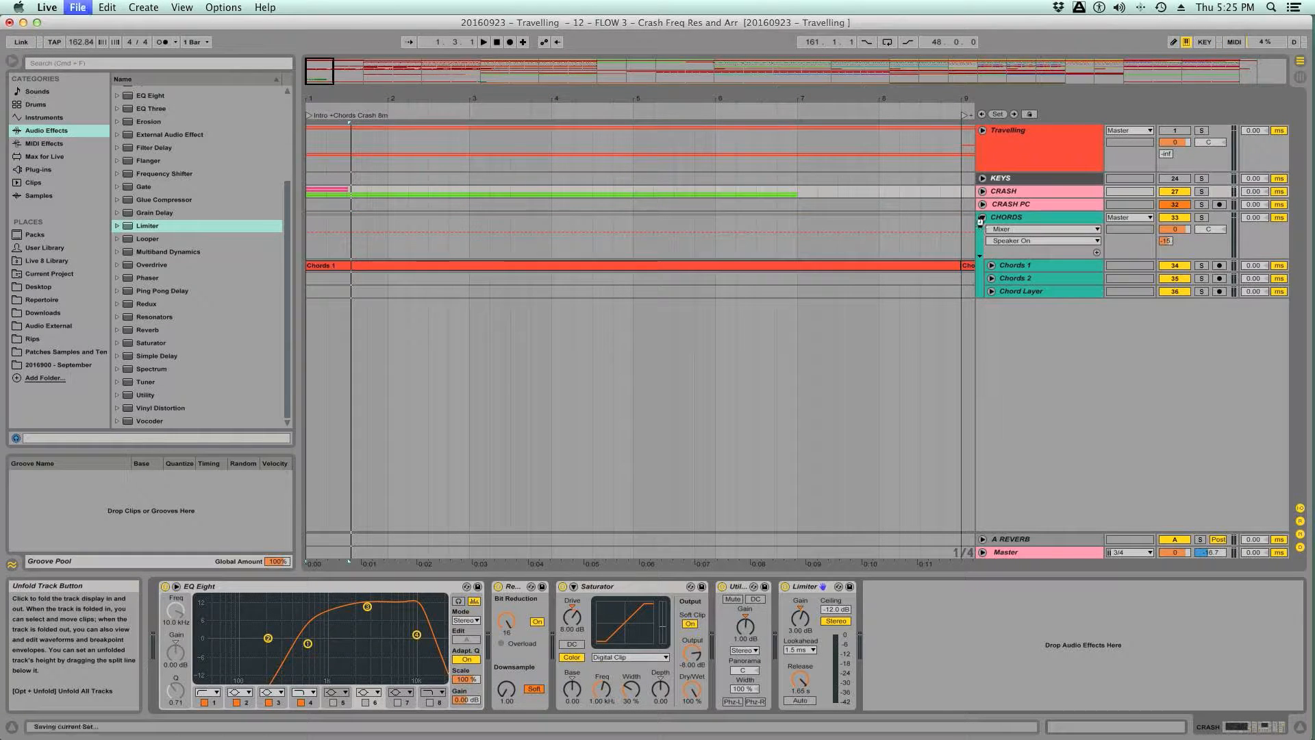
- Insert a new audio track named Crash between CRASH PC and CHORDS, with its input set to Resampling
key("Tab")
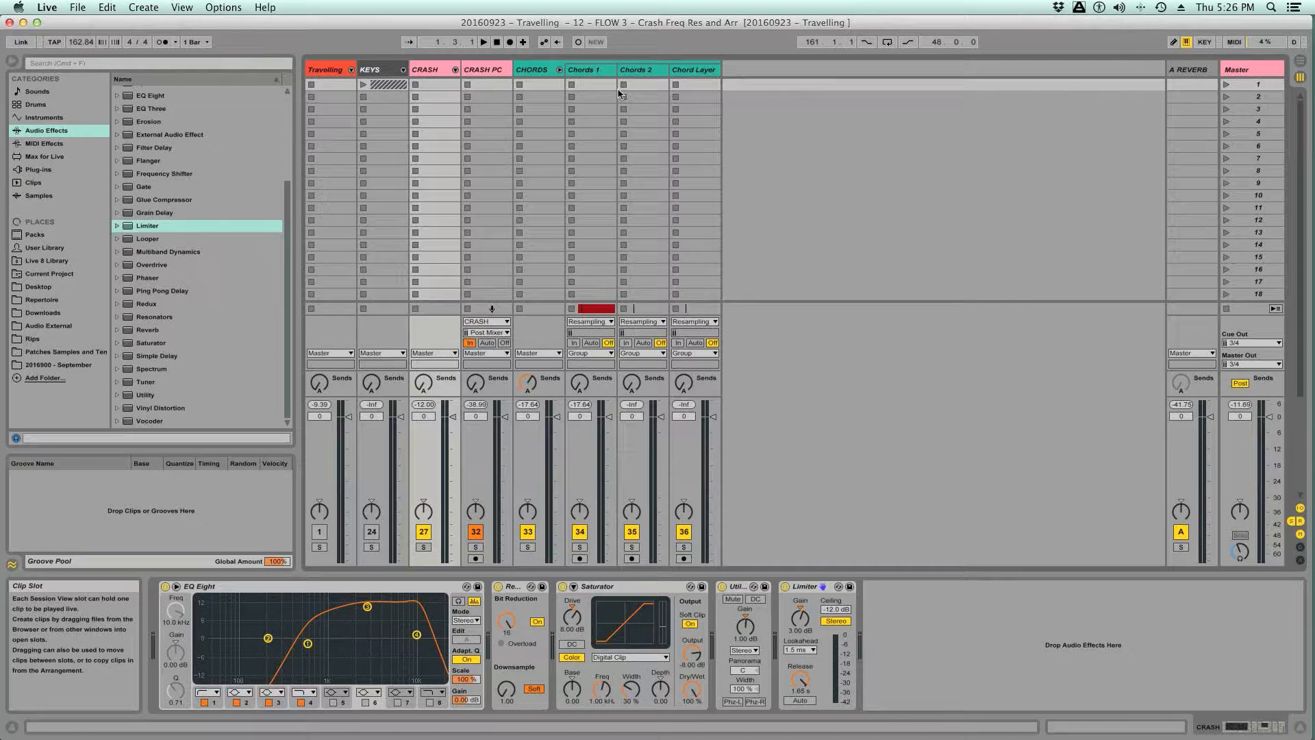
left_click(758, 71)
key("super+t")
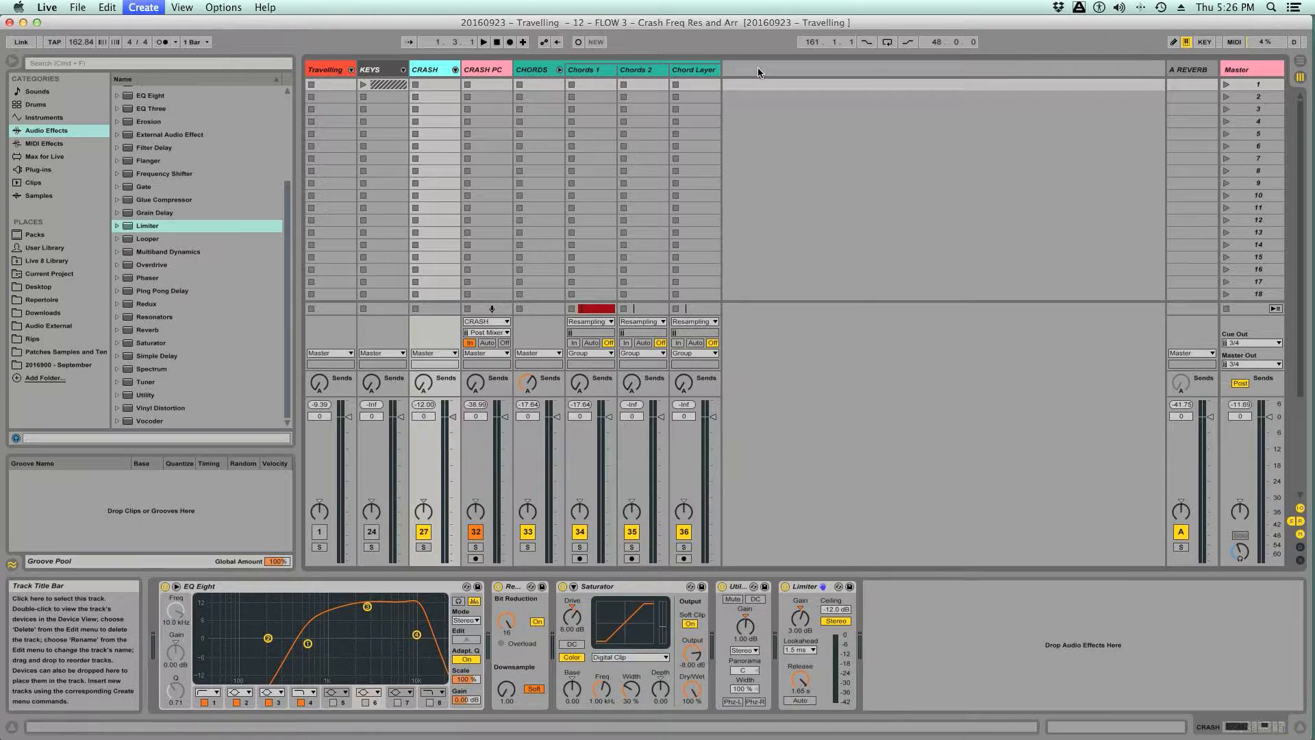
left_click_drag(481, 74, 548, 80)
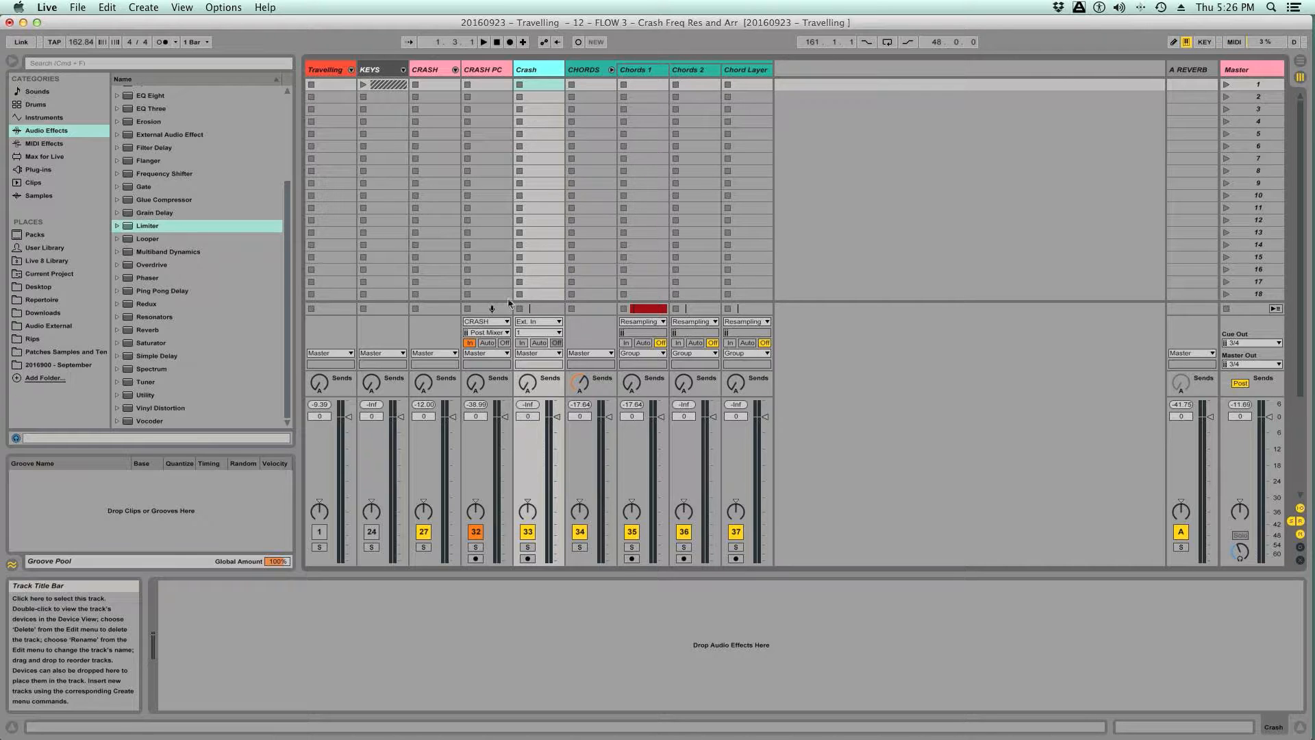
left_click(546, 322)
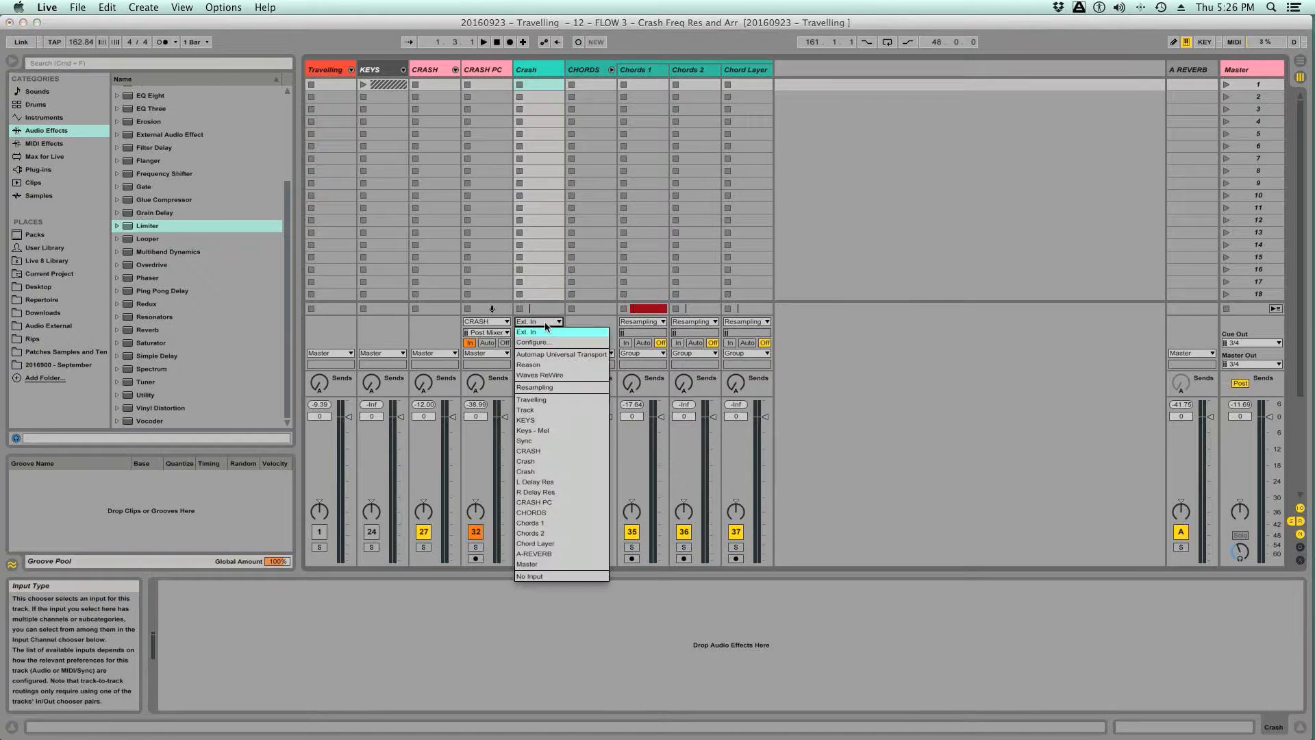
left_click(535, 387)
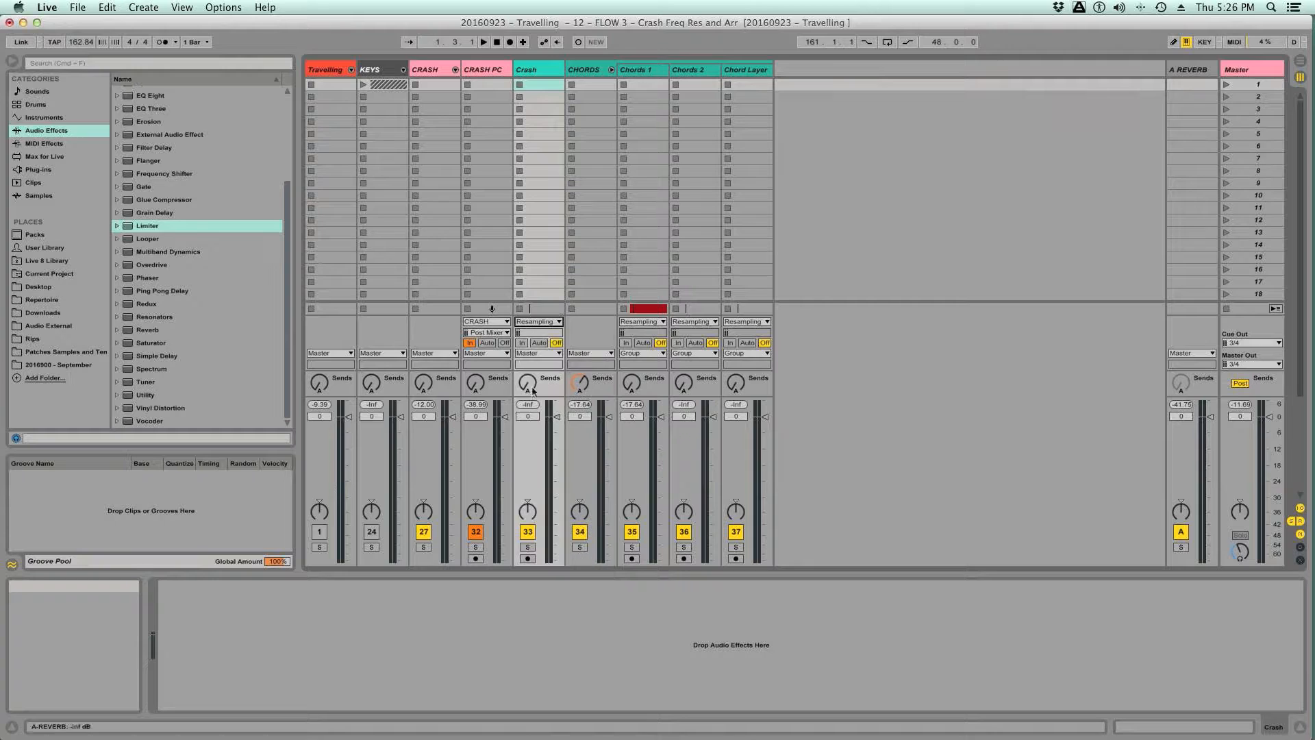
- Solo the CRASH PC and CRASH tracks, start playback and arm the new Crash track for recording
left_click(474, 547)
left_click(423, 547)
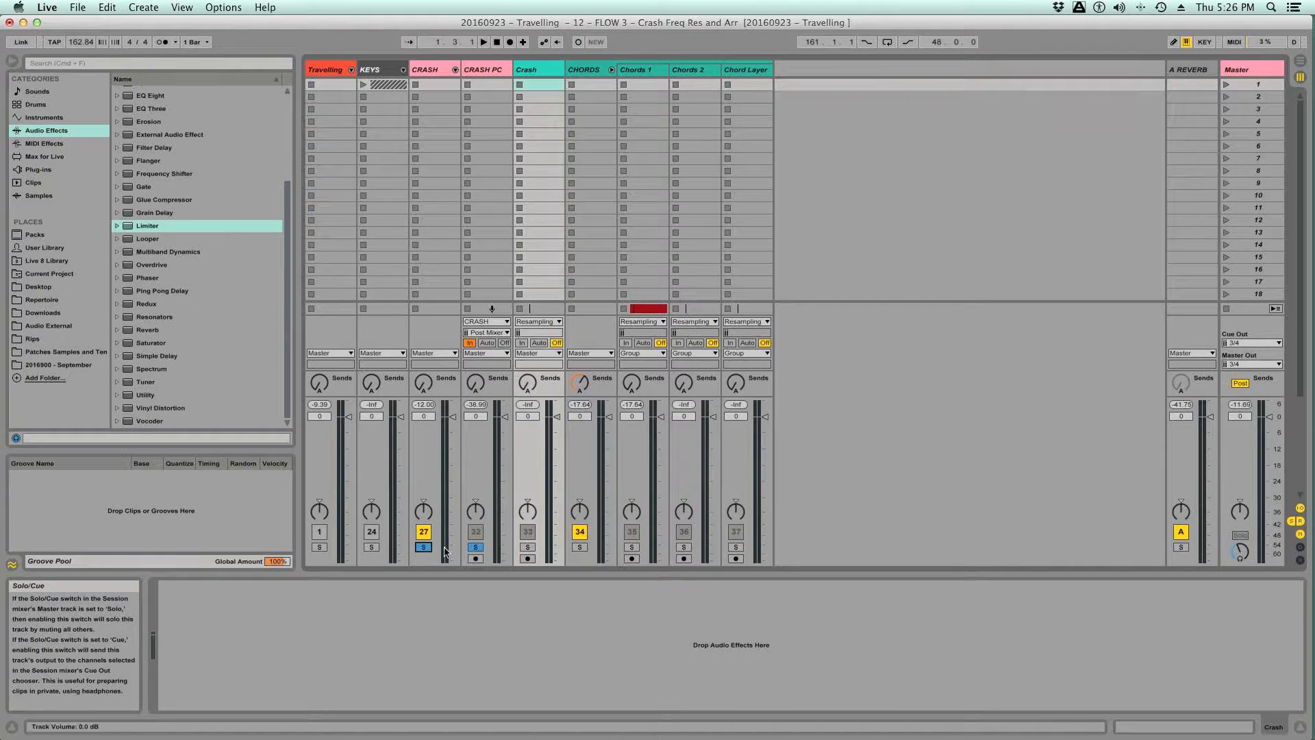
key("space")
left_click(527, 559)
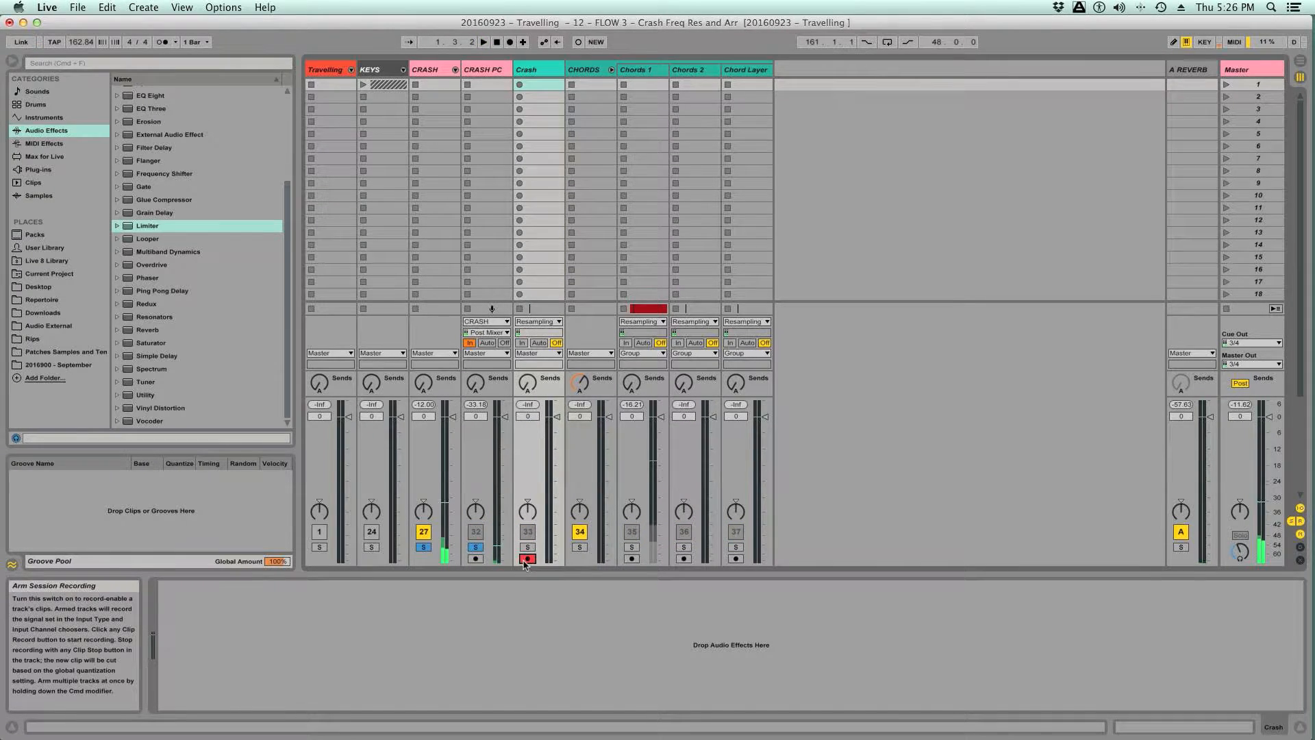
- Compare the crash playback with CRASH PC's solo switched off and on
left_click(475, 546)
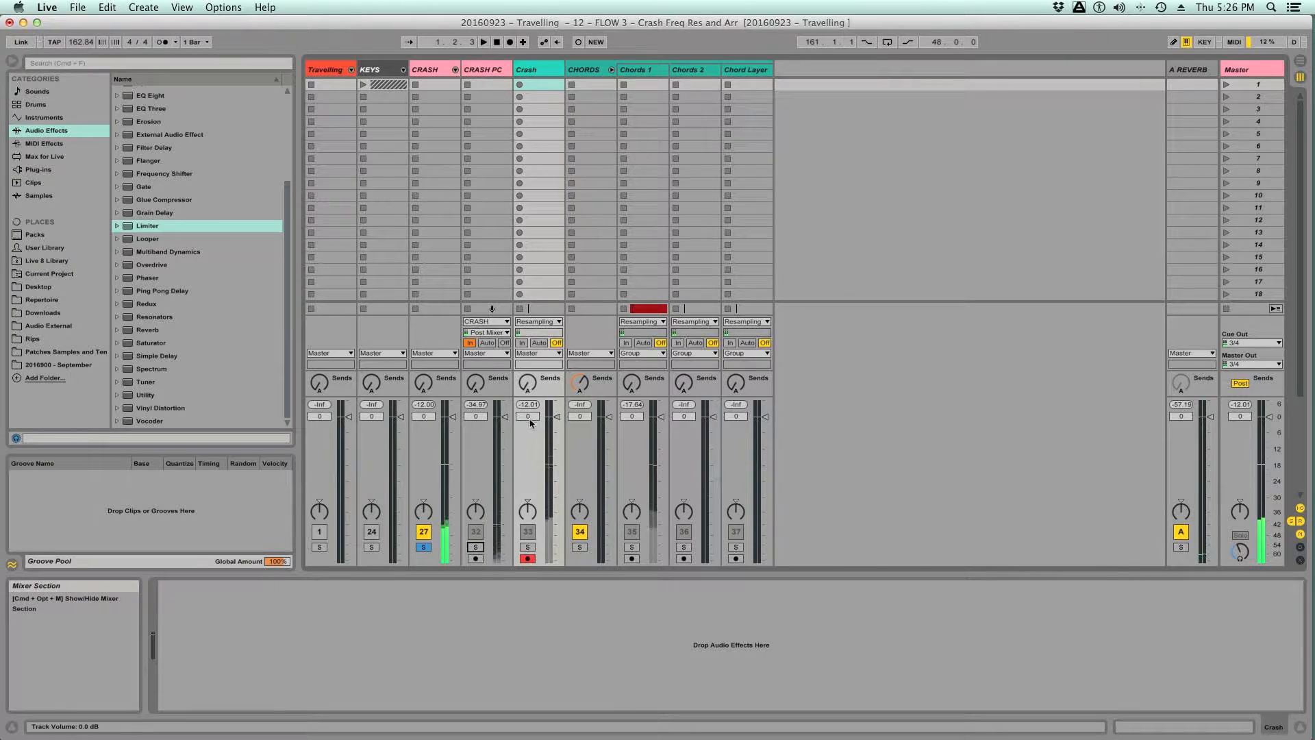
left_click(475, 547)
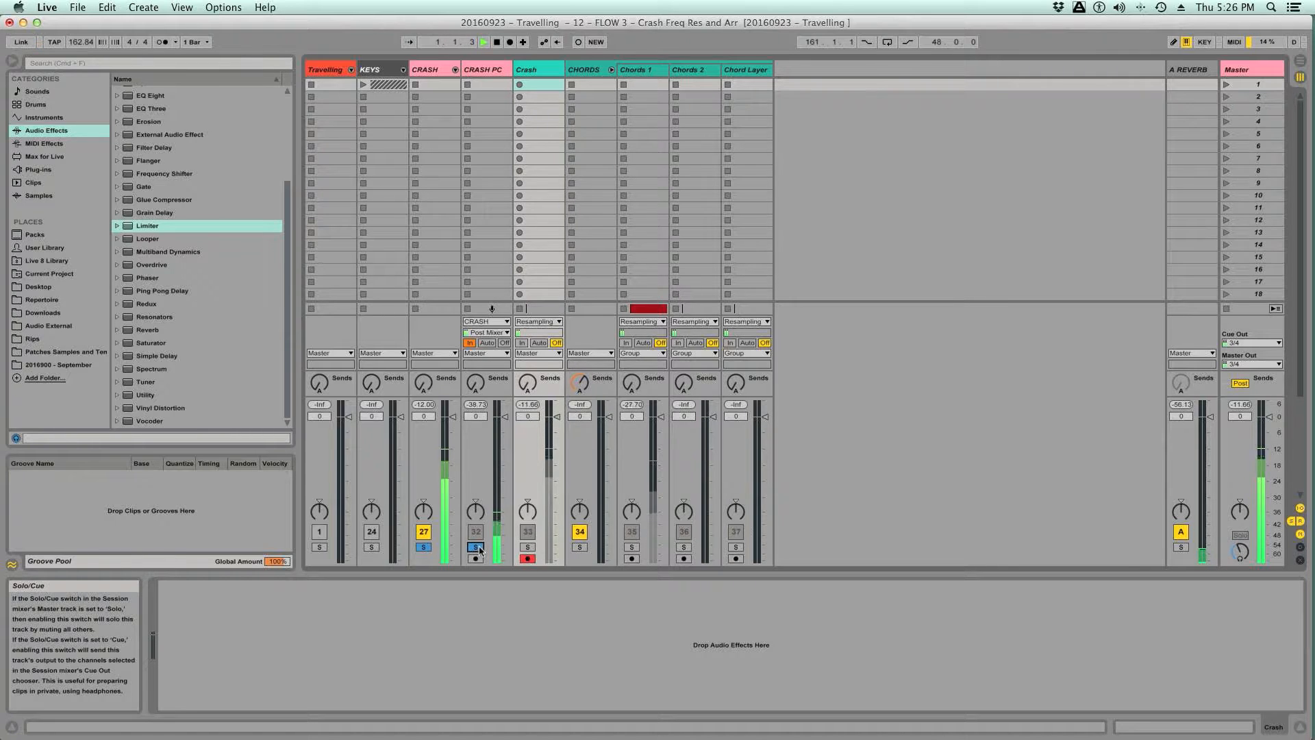
left_click(475, 546)
left_click(476, 547)
- Record the soloed crash layers onto the Crash track in the arrangement, from 1.1.1 to about bar 7
key("Tab")
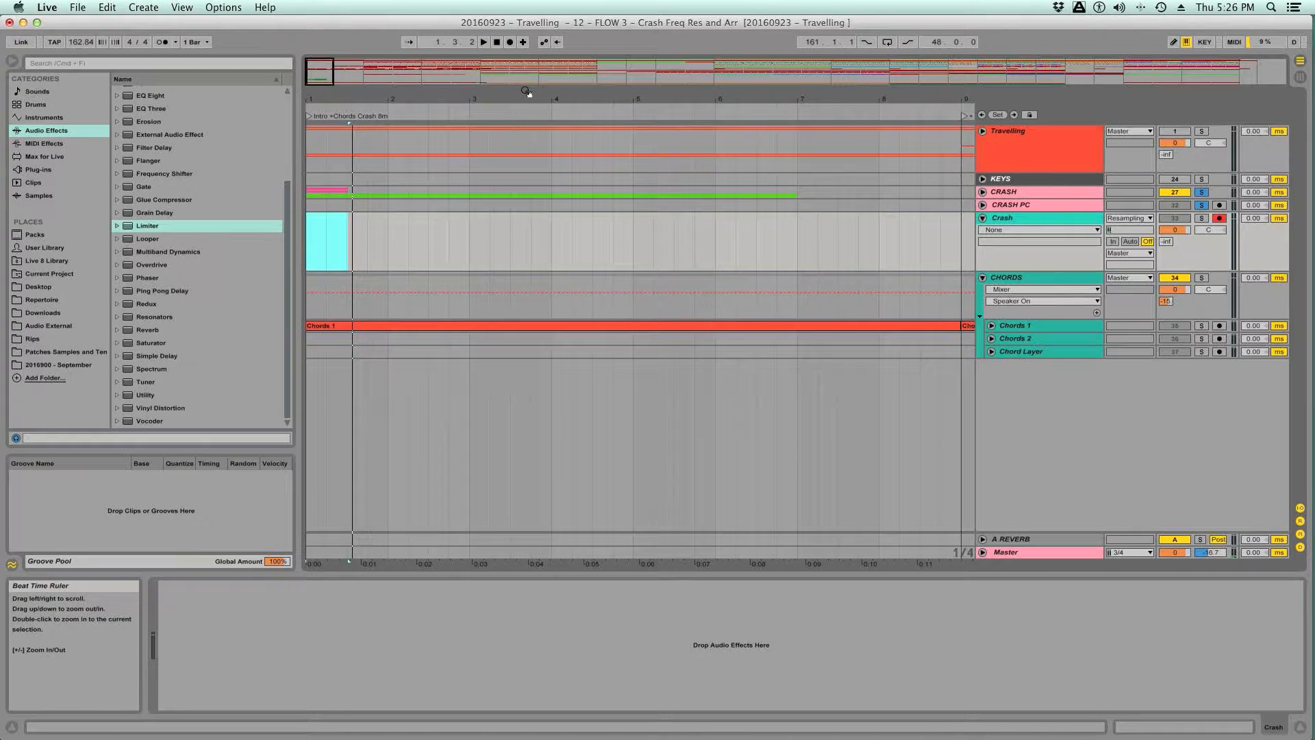
left_click_drag(458, 98, 458, 58)
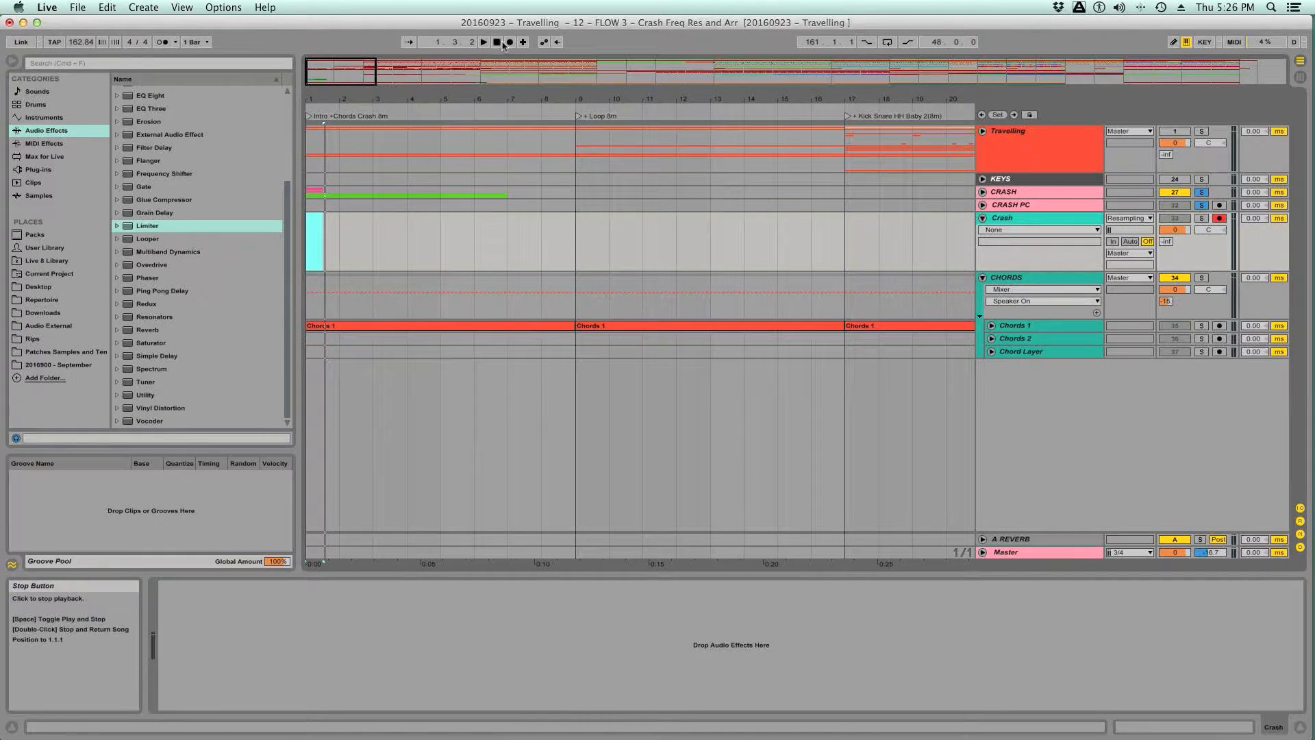
left_click(497, 42)
left_click(509, 42)
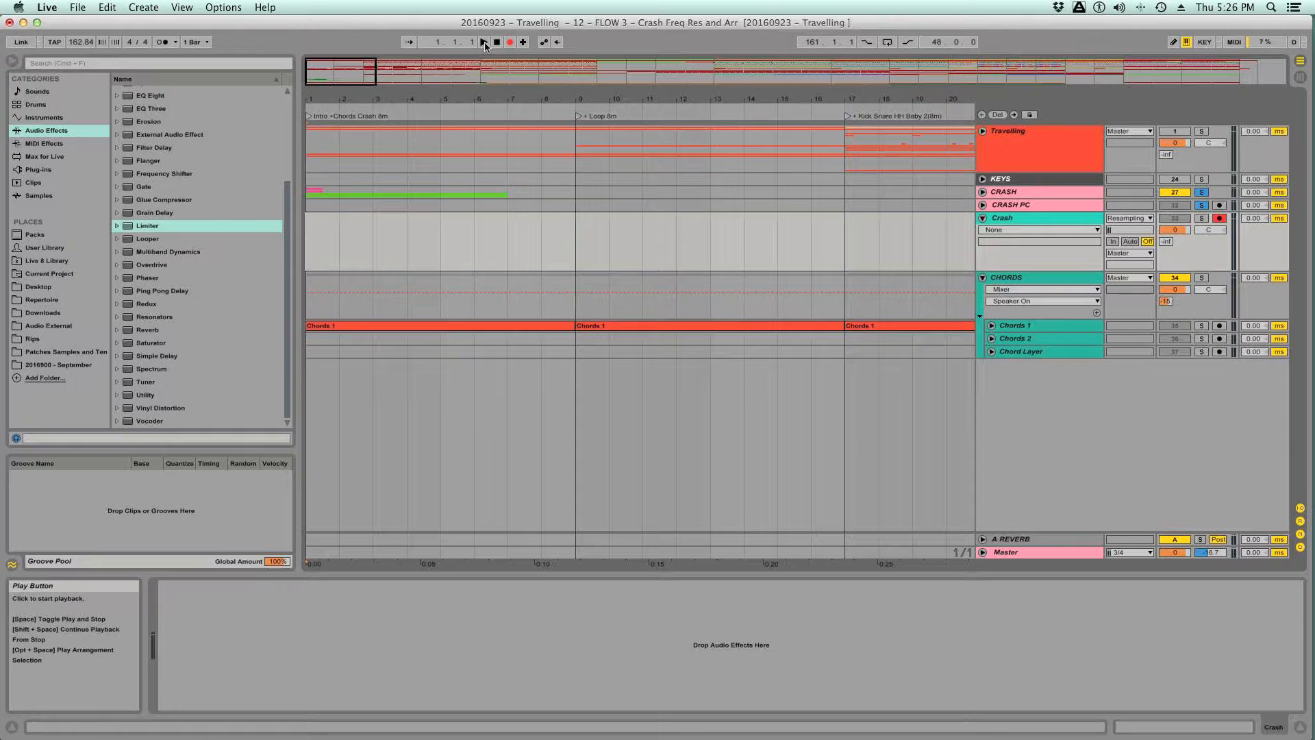
left_click(484, 43)
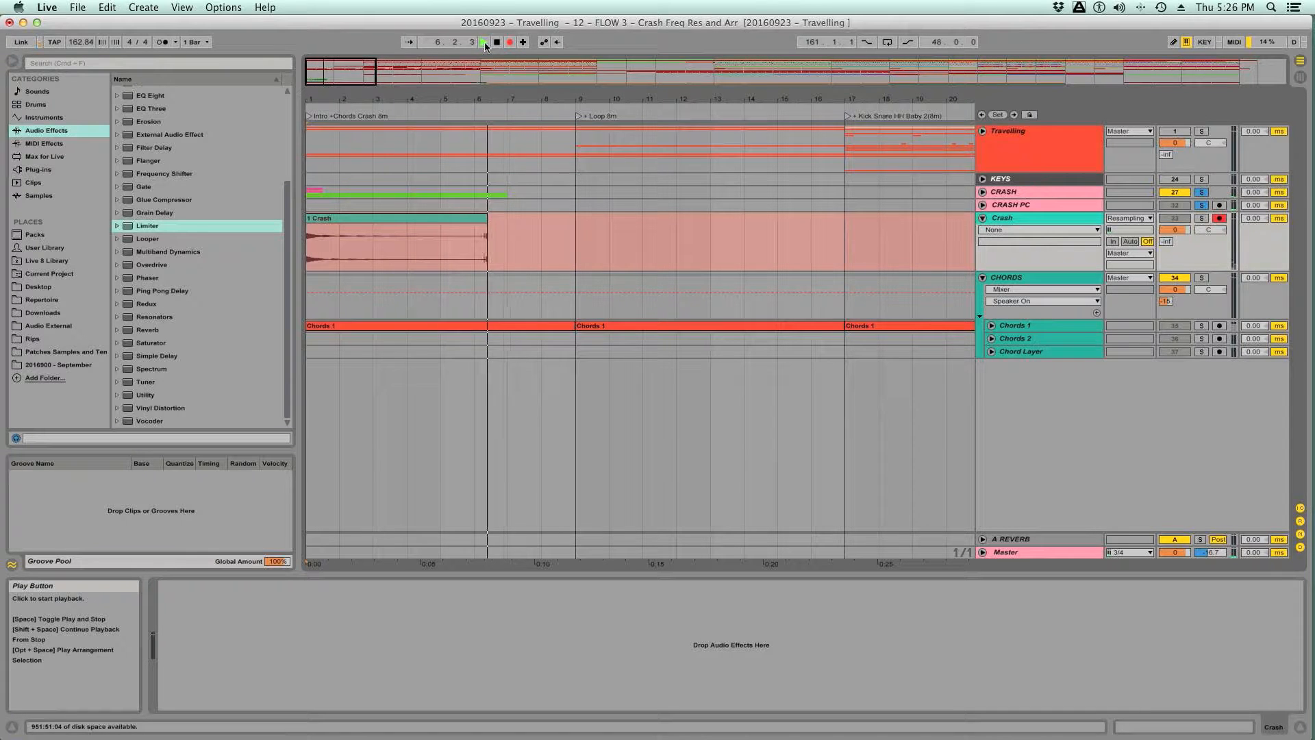
left_click(497, 42)
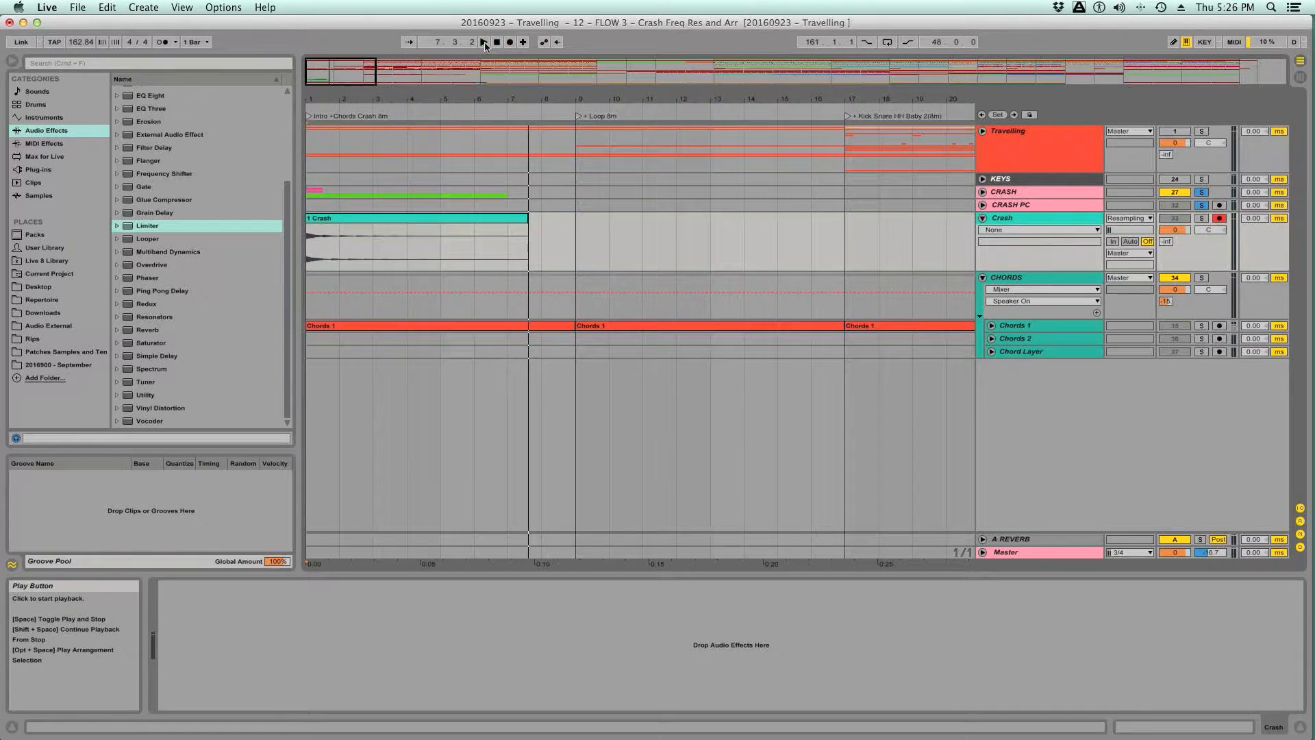
- Turn off Warp for the recorded Crash clip and hide the clip's detail view
double_click(421, 219)
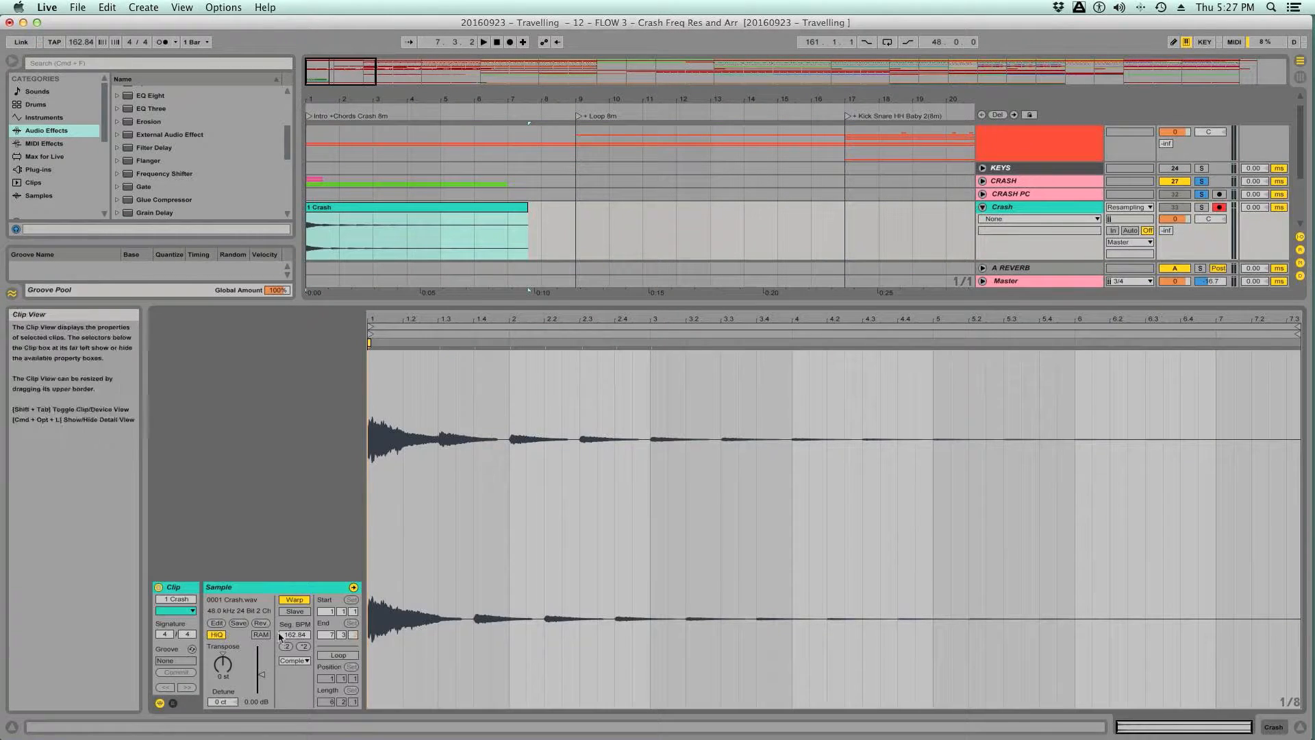
left_click(293, 600)
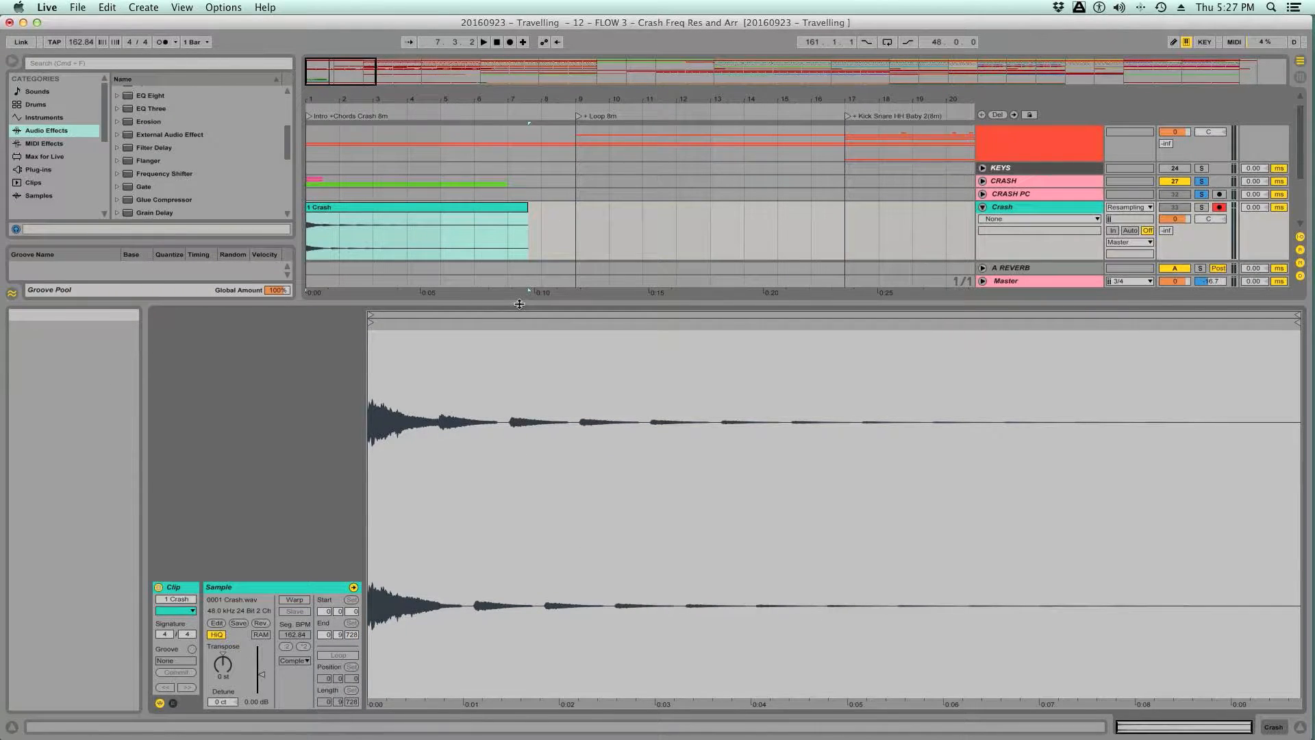
key("super+alt+l")
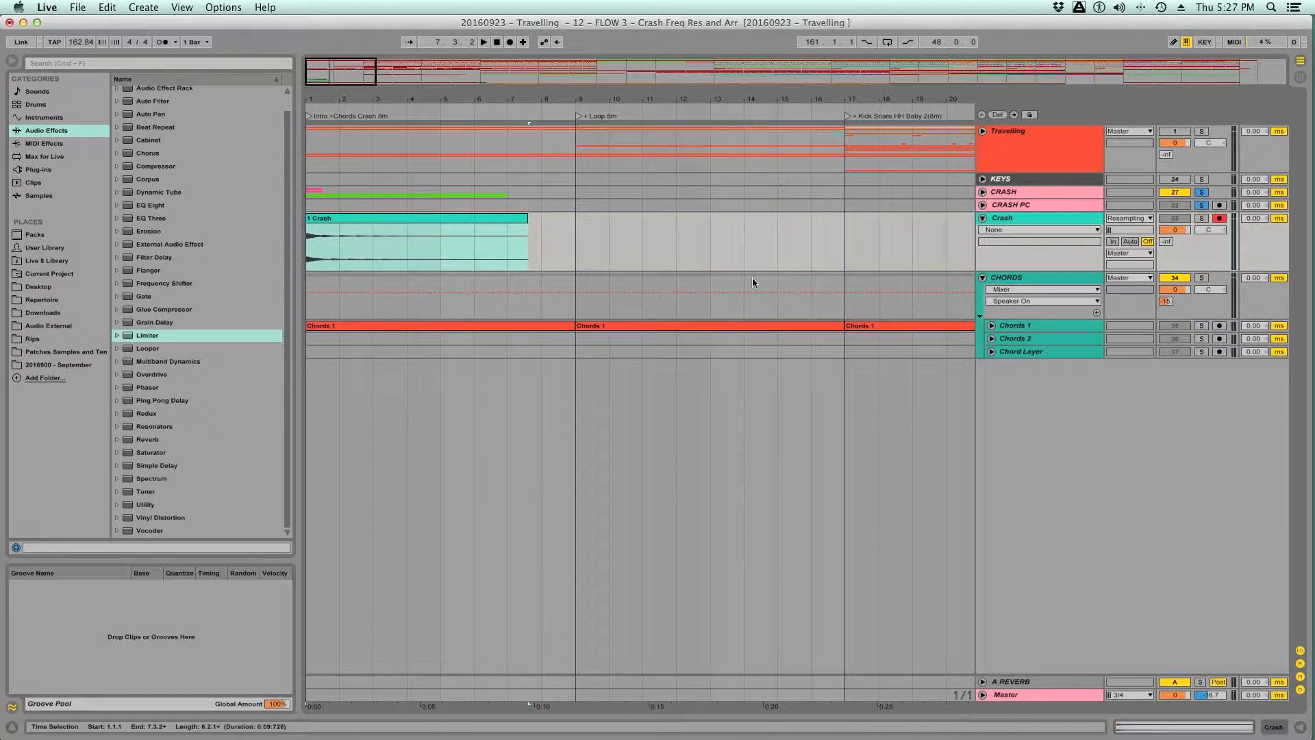
- Clear the solos on CRASH and CRASH PC, deactivate the CRASH group, and listen to the recorded crash with the chords
left_click(1204, 192)
left_click(1190, 205)
left_click(1185, 195)
left_click(1173, 205)
key("Tab")
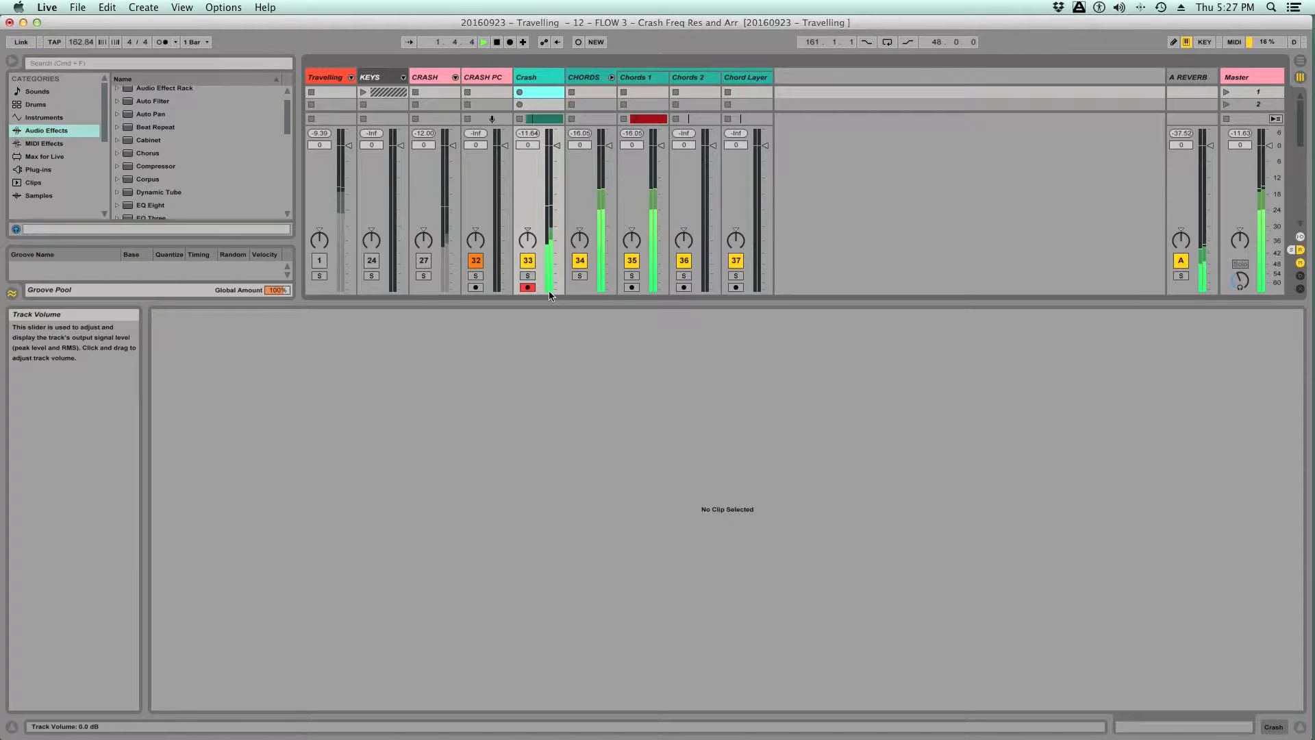
key("space")
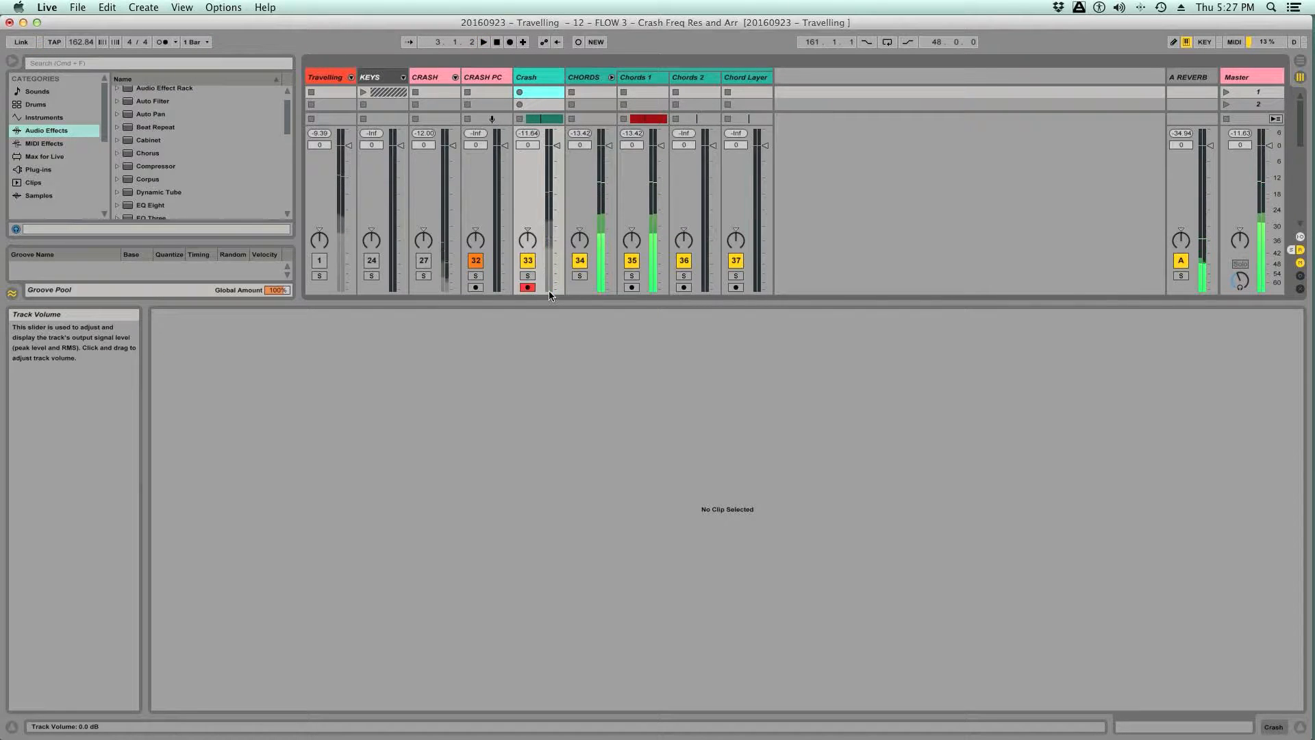
- Save the set from the arrangement and disarm the new Crash track
left_click_drag(537, 303, 529, 336)
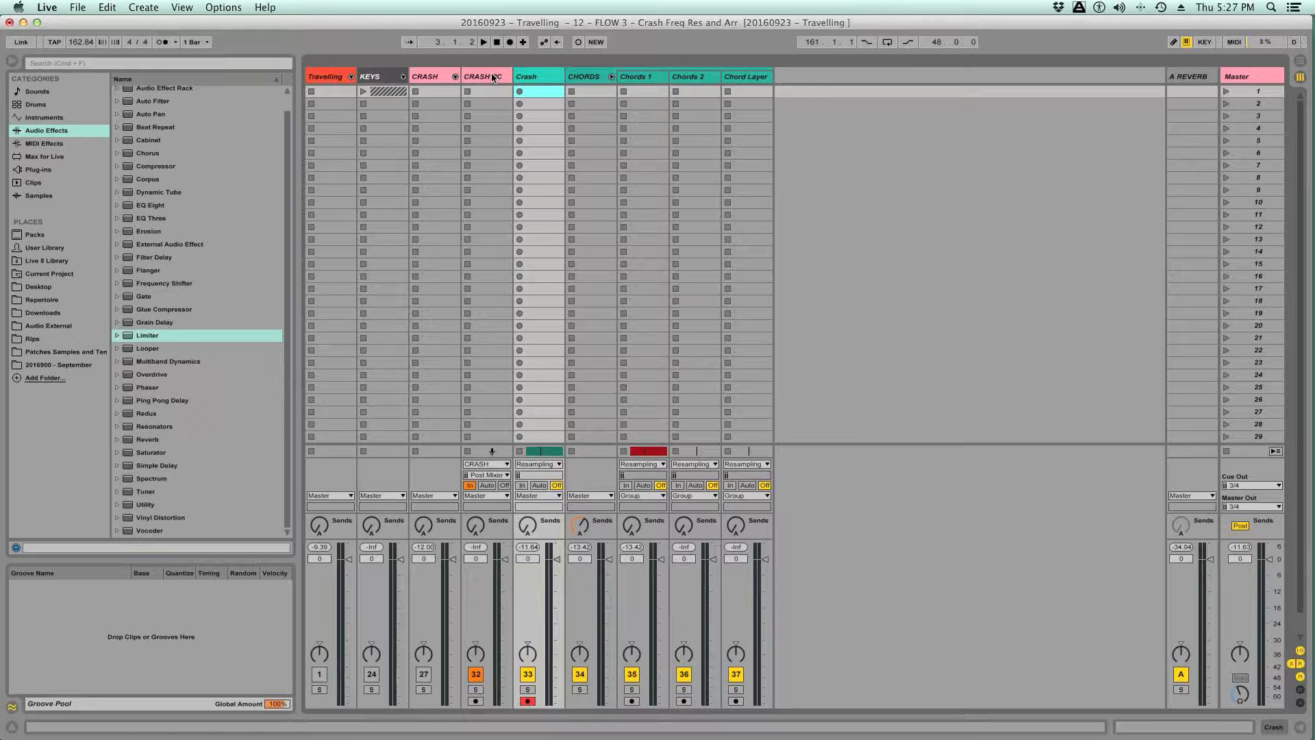
key("Tab")
key("super+s")
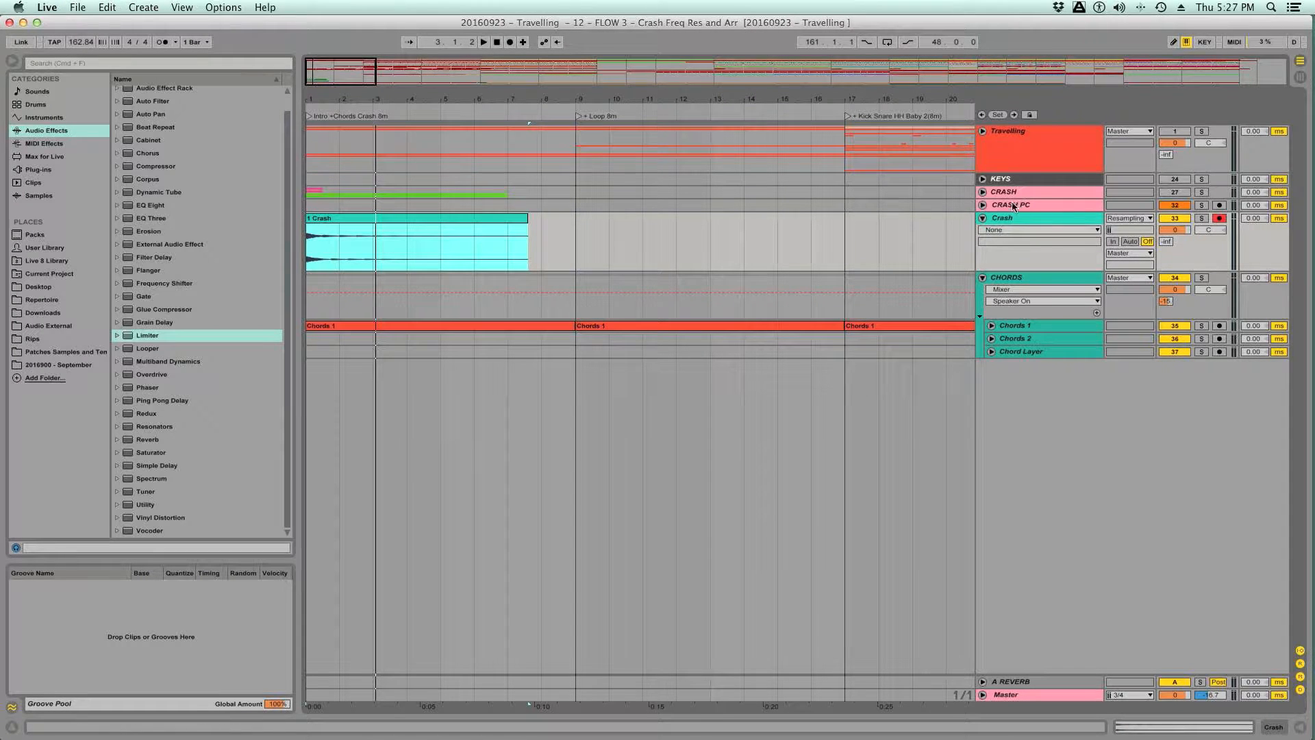
left_click(1219, 218)
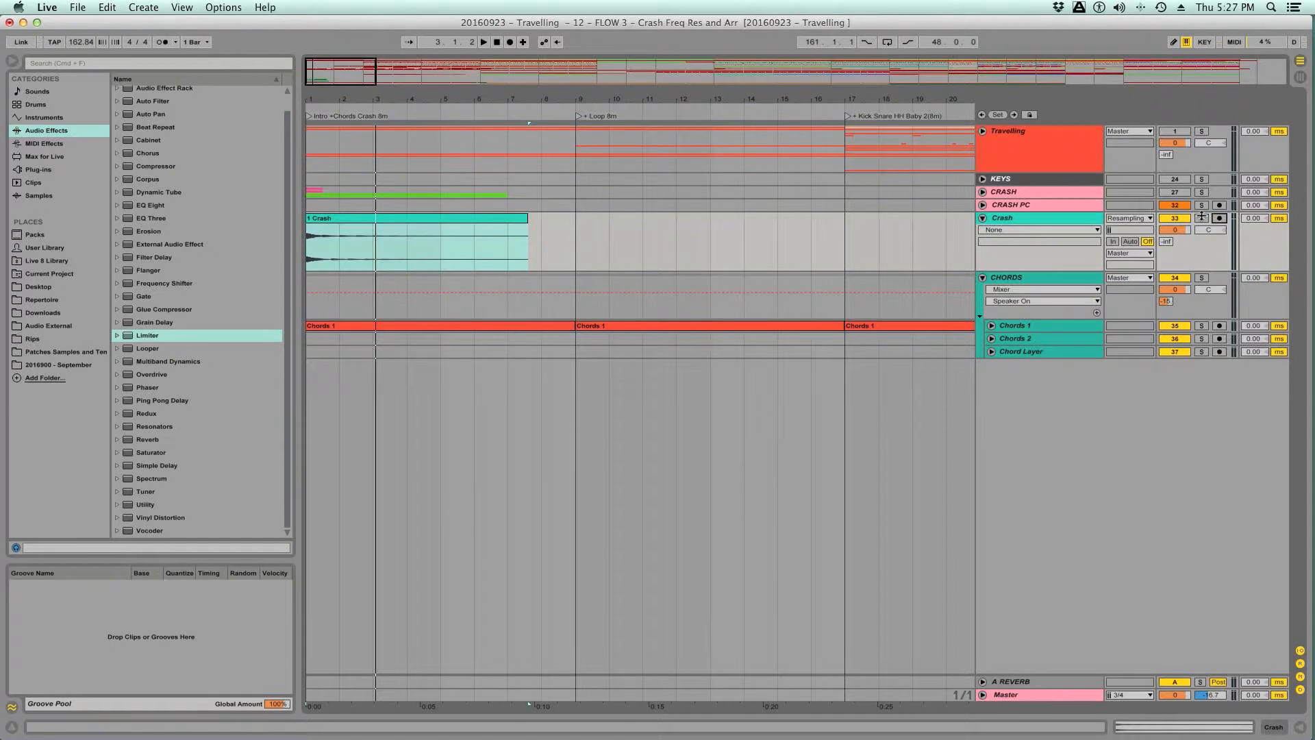
- Unfold the Travelling group and trim the recorded Crash clip's end to 4.1.1, matching the reference crash division
left_click(982, 131)
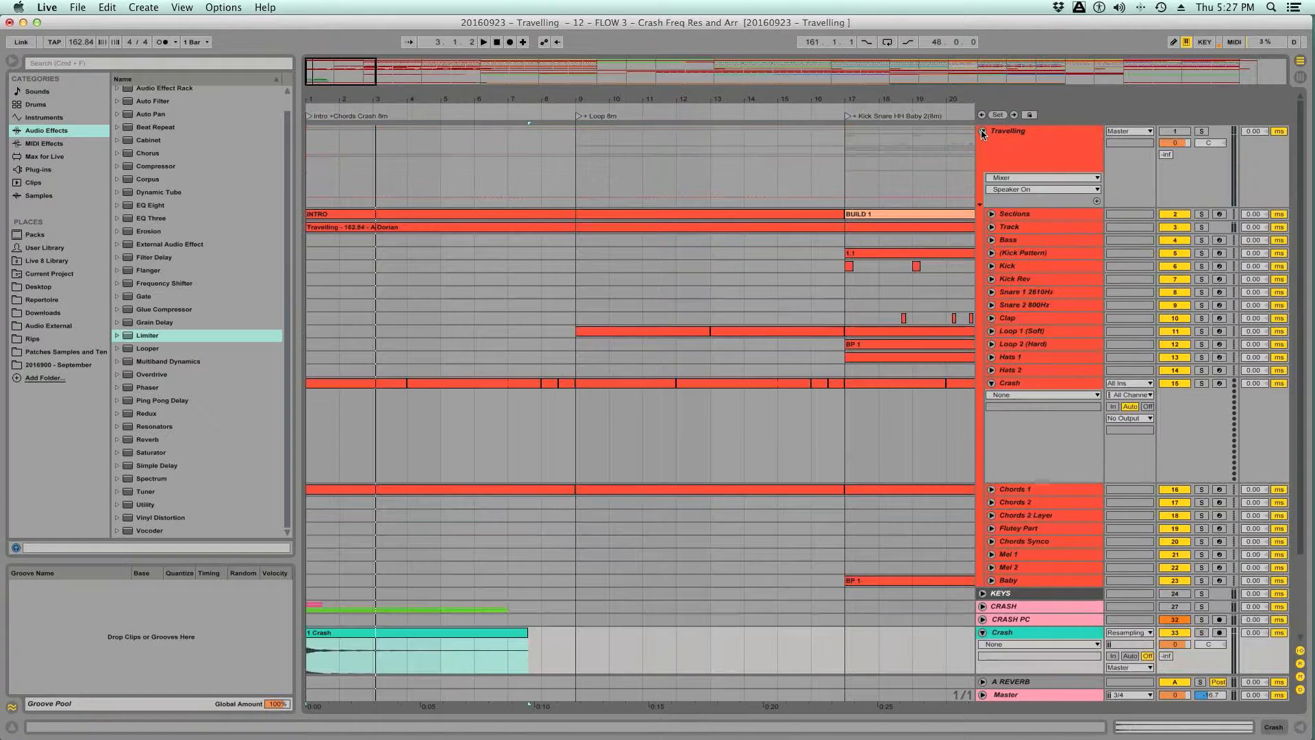
scroll(497, 333, "down", 1)
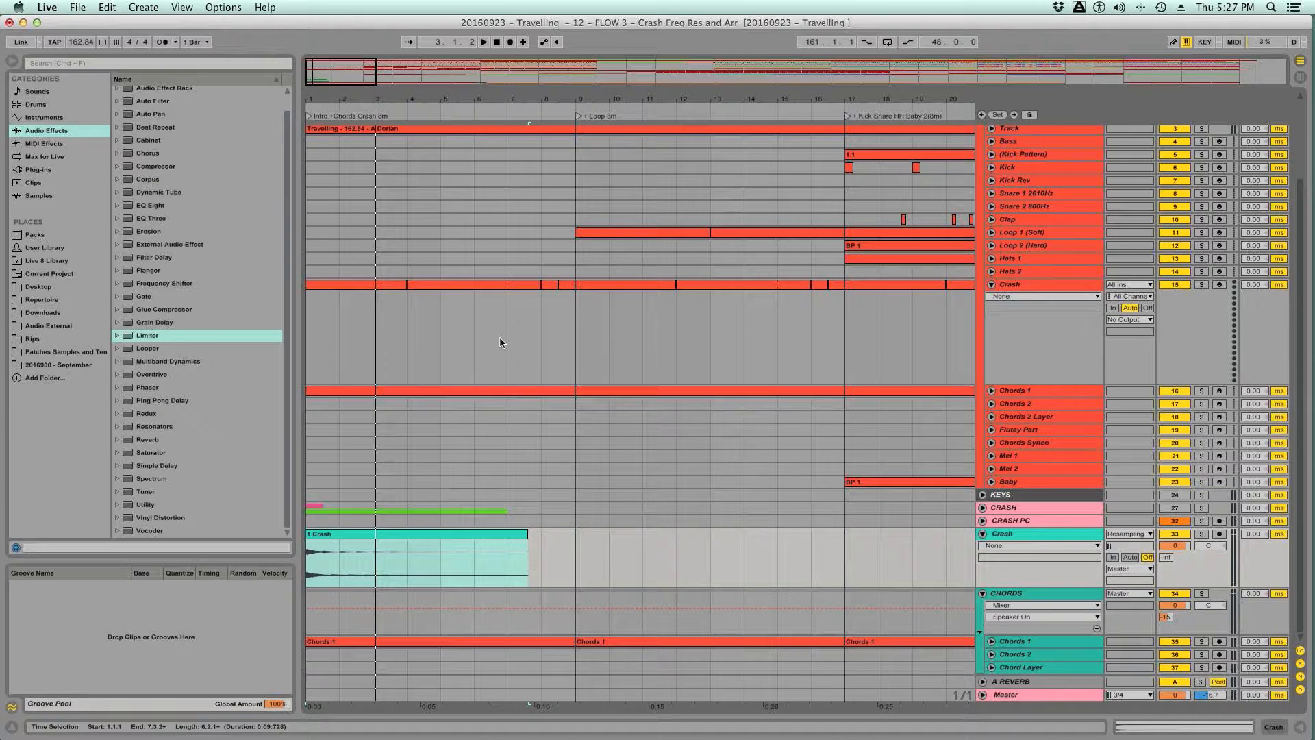
left_click(499, 337)
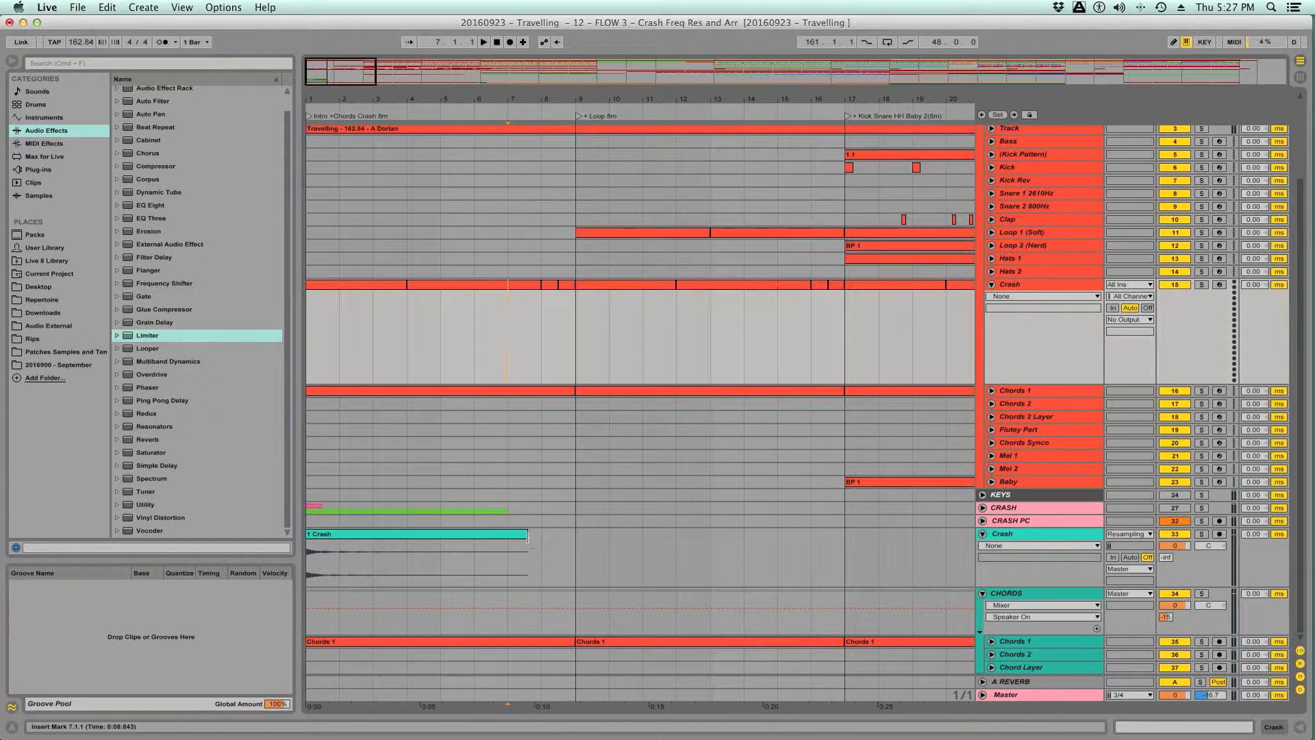
left_click_drag(527, 535, 405, 541)
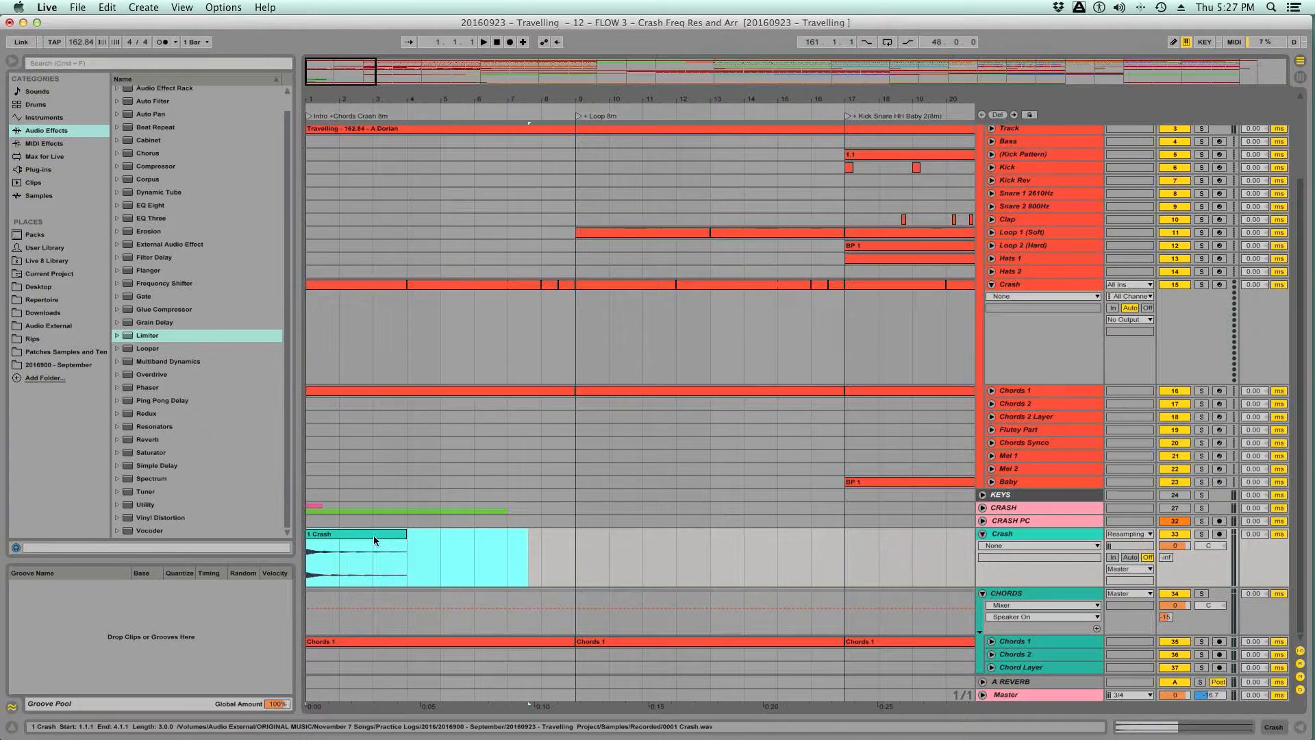
- Check the trimmed Crash clip's waveform, save the set and select the clip in the arrangement
double_click(372, 536)
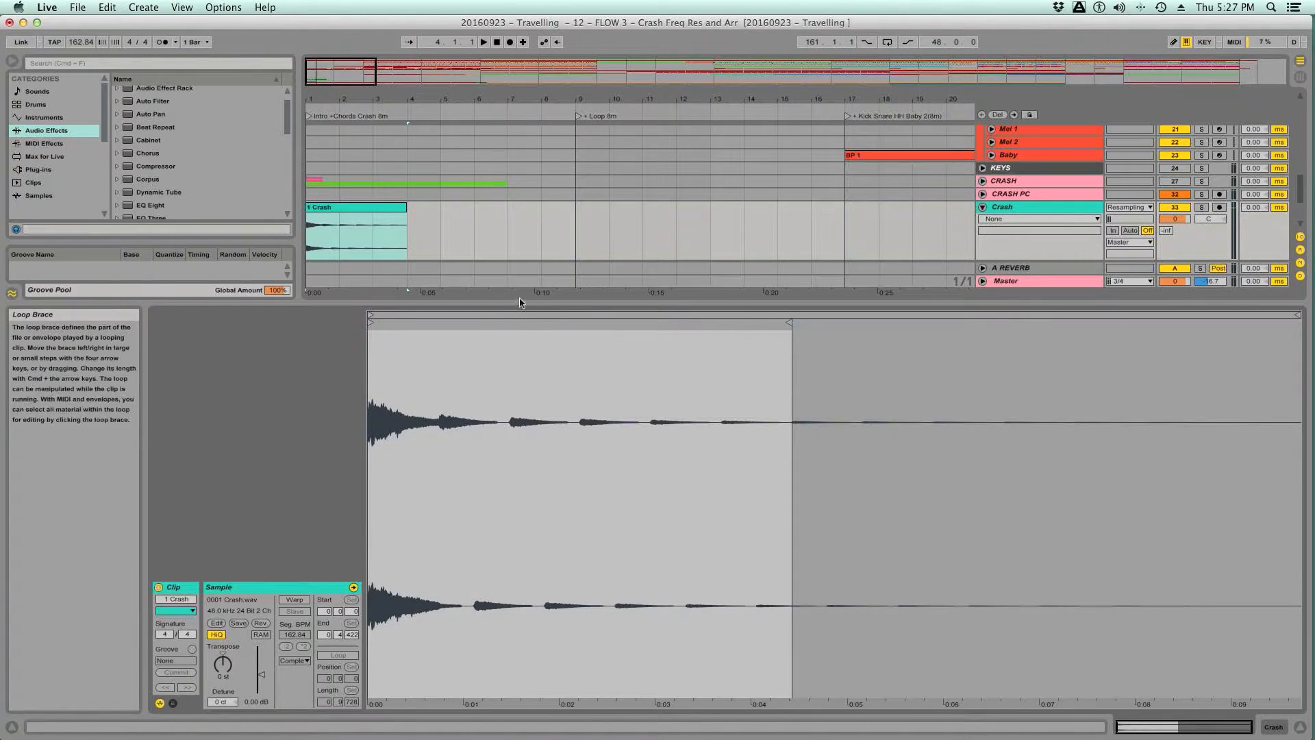
key("alt+super+l")
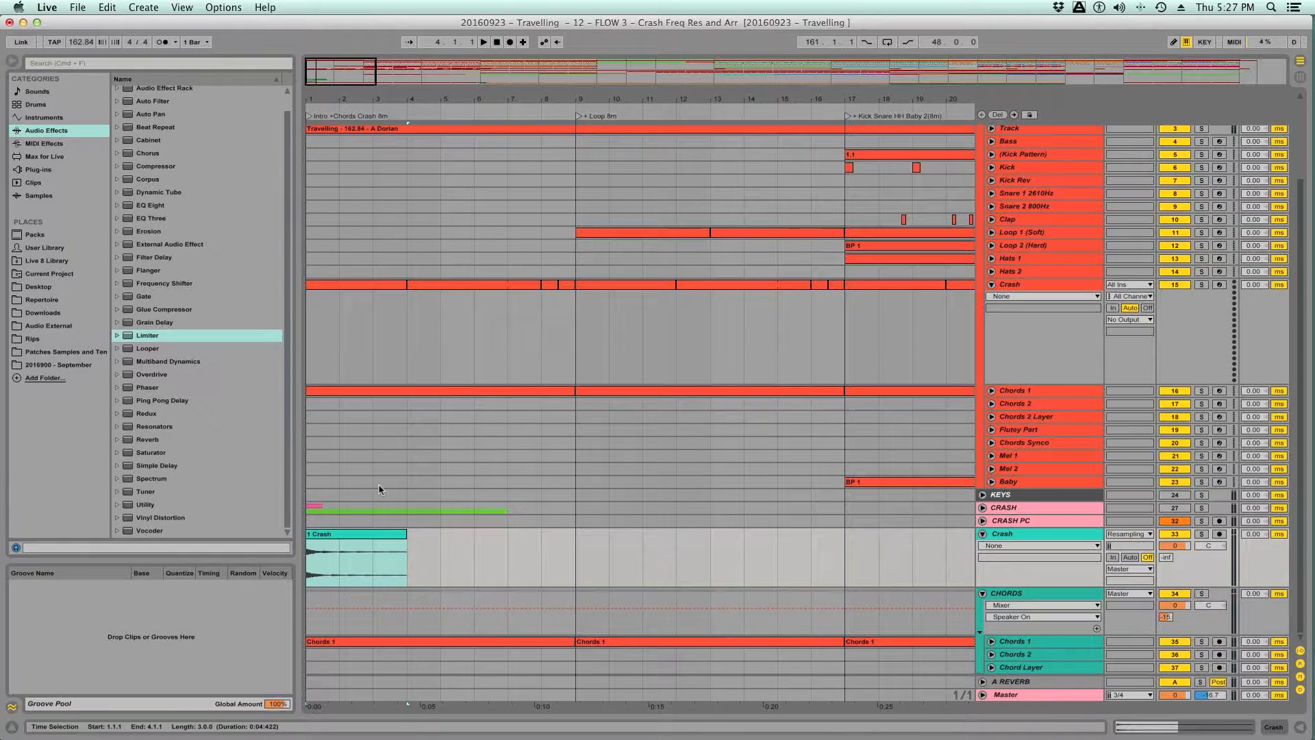
key("super+s")
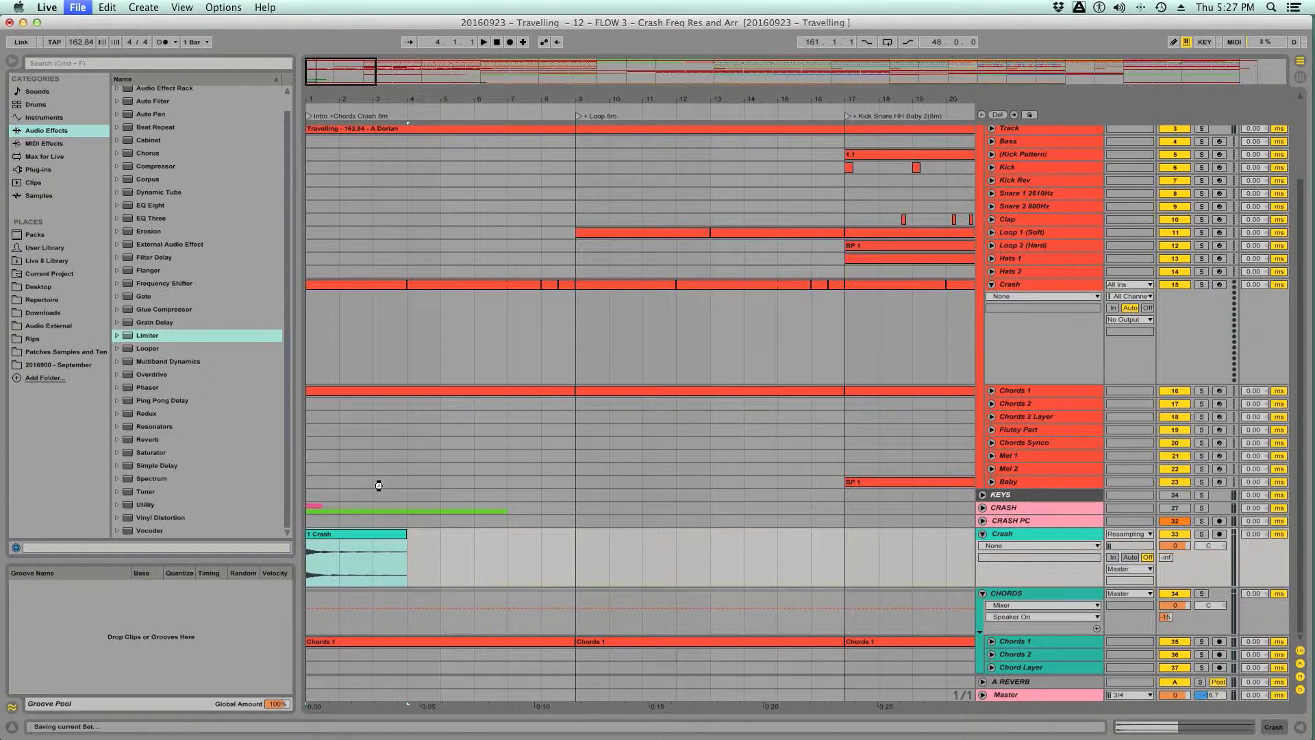
left_click(384, 542)
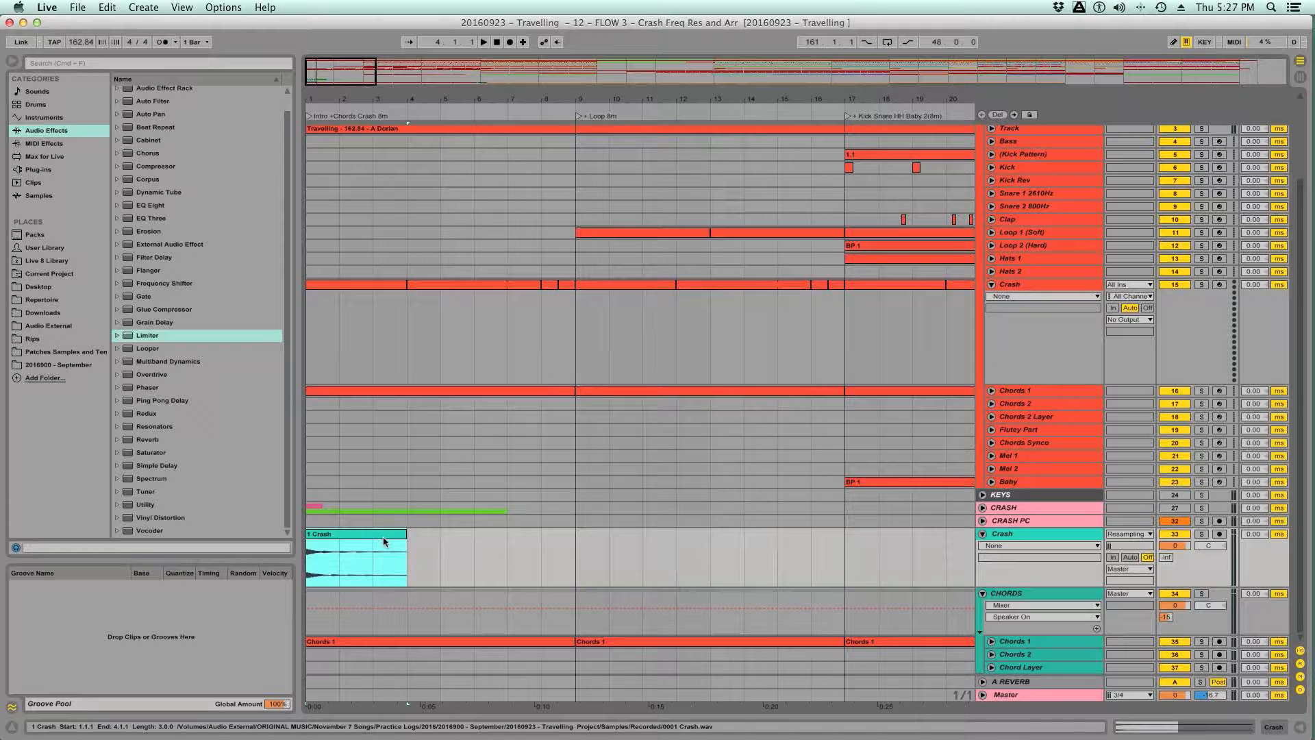
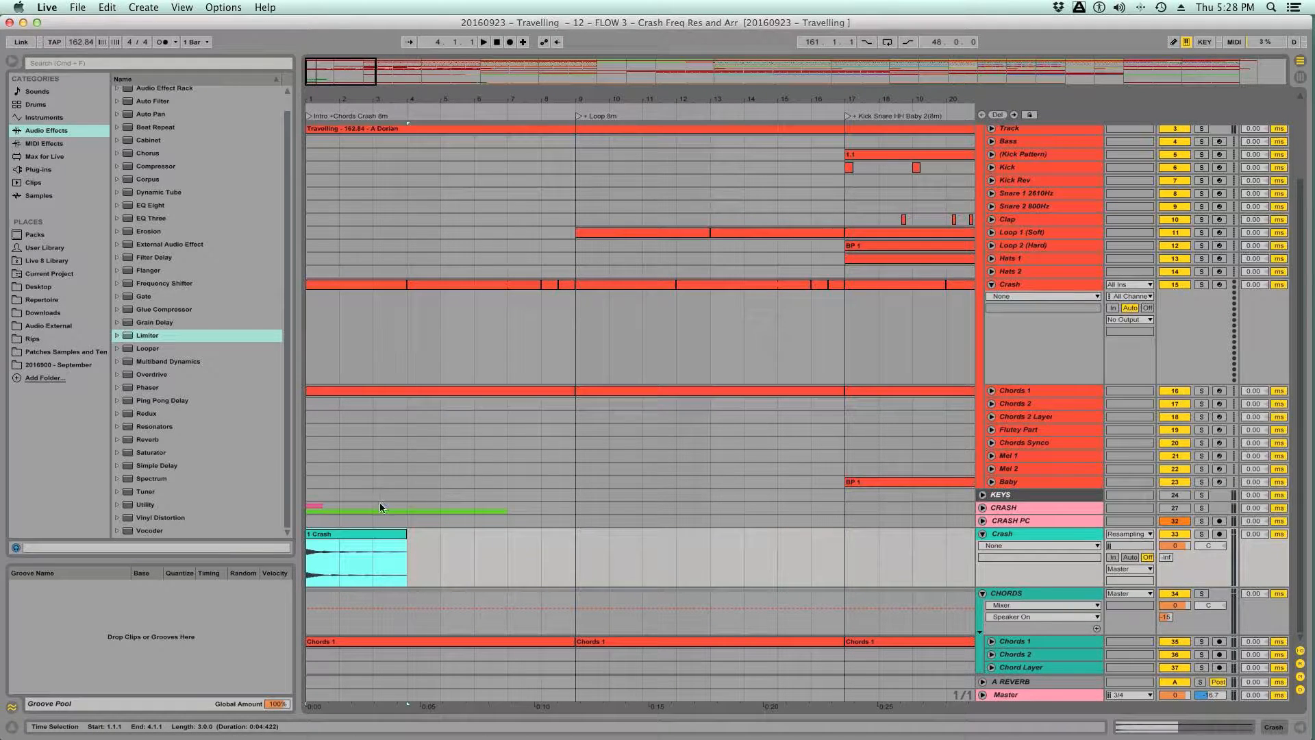
- Add four-bar copies of the recorded Crash clip at 4.1.1 and 8.1.1, and trim the last copy's end to 8.3.1
left_click_drag(347, 538, 596, 540)
left_click(486, 536)
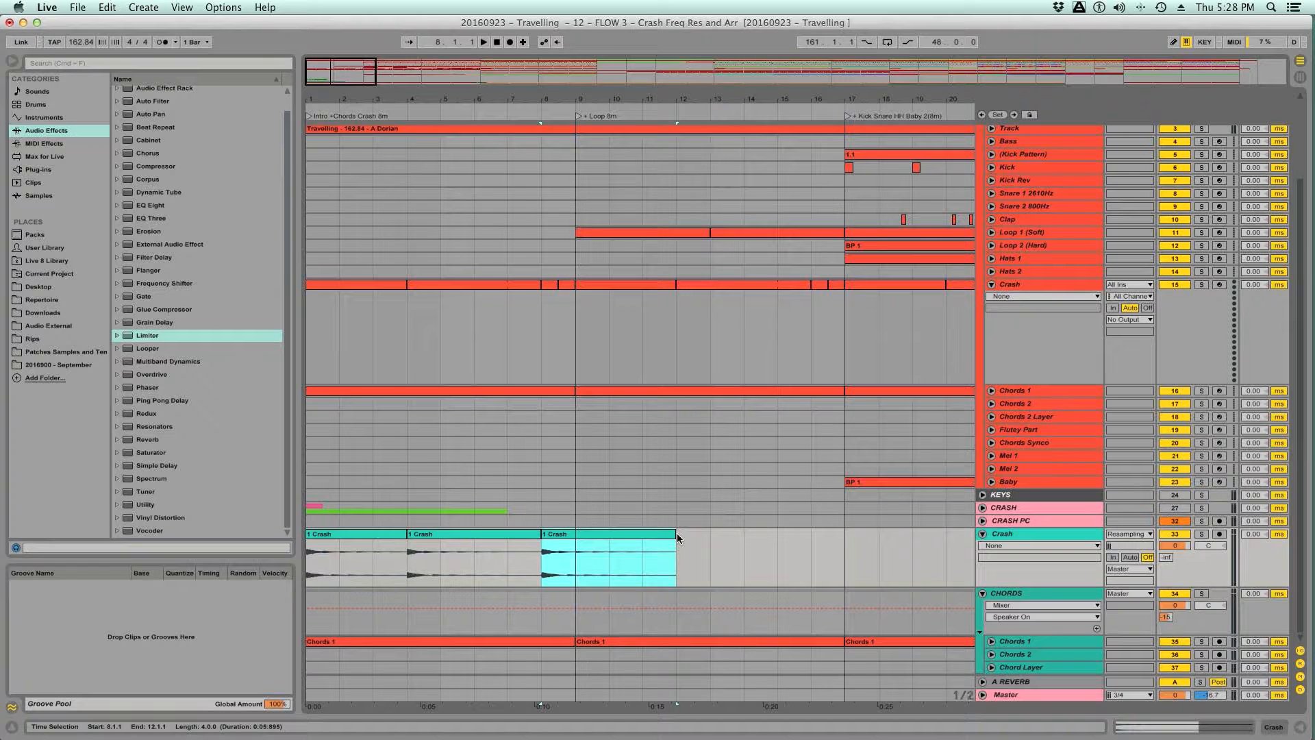
left_click_drag(677, 533, 554, 534)
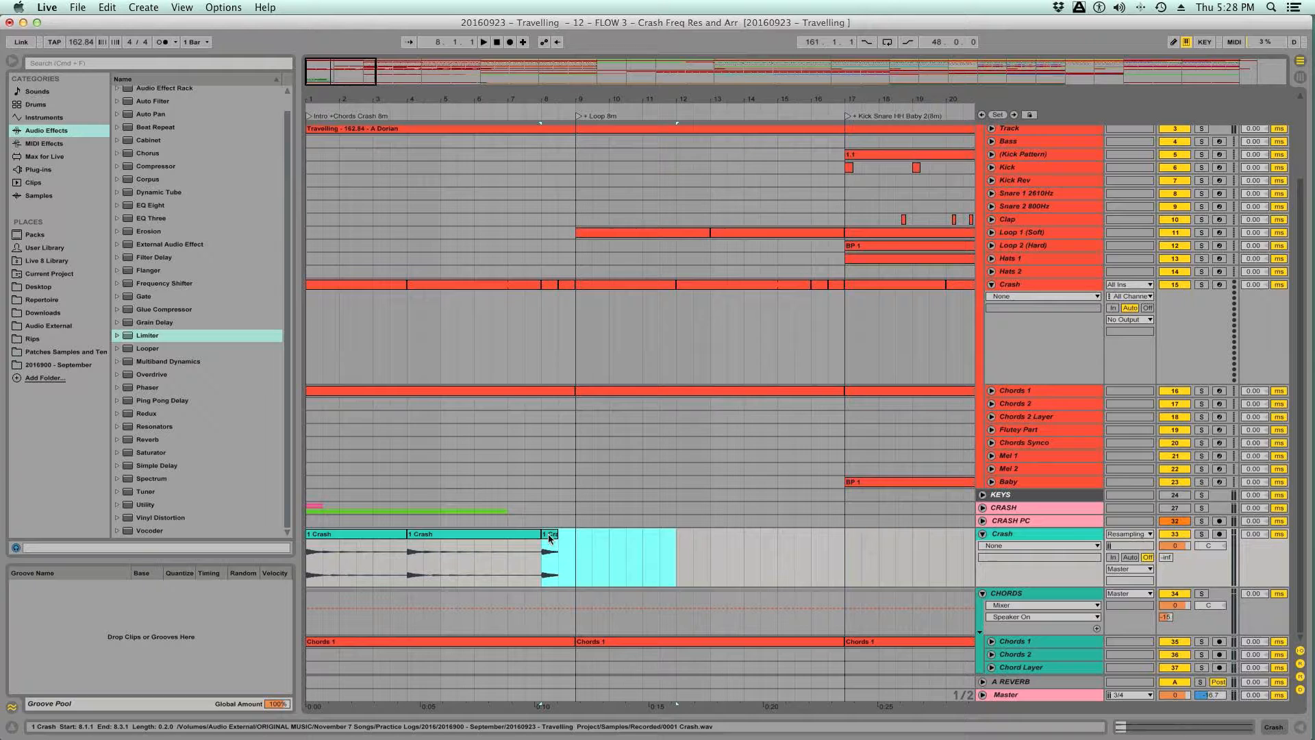
- Duplicate the half-bar Crash clip once to fill 8.3.1 to 9.1.1, undoing any extra duplicate
left_click(548, 533)
key("super+d")
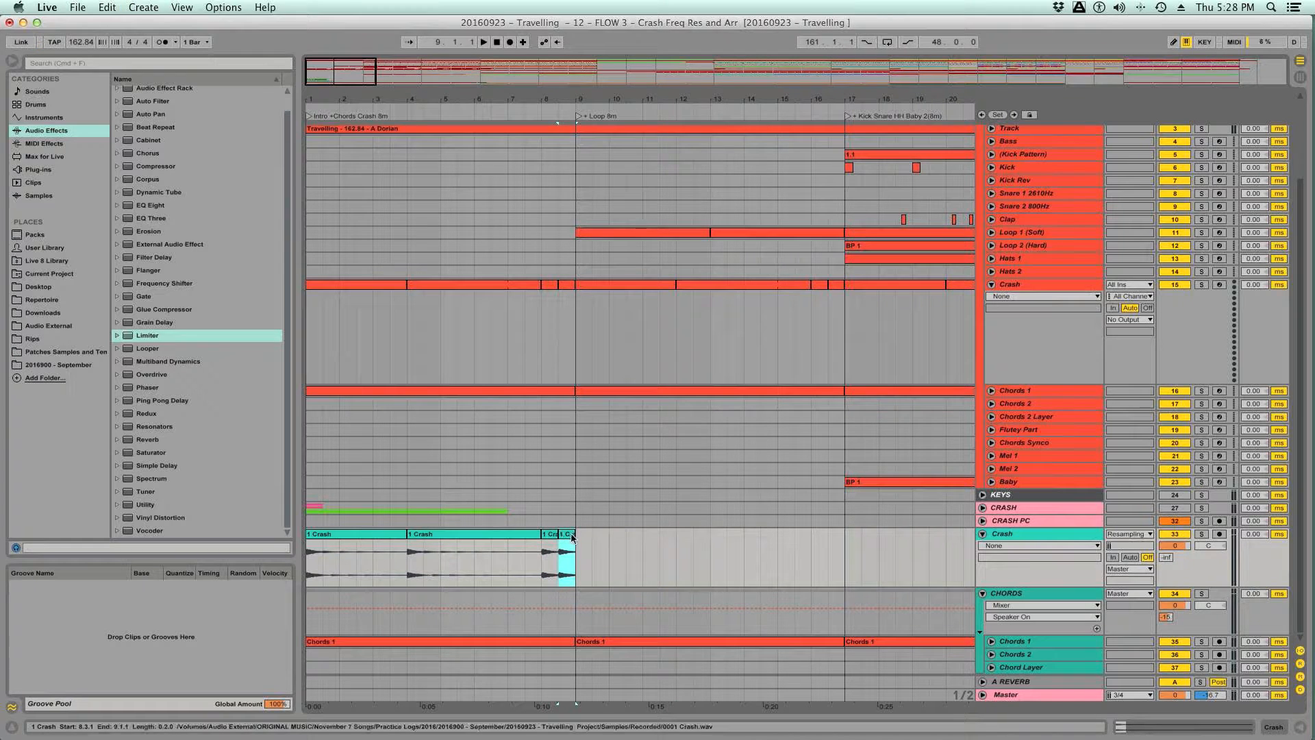
key("super+d")
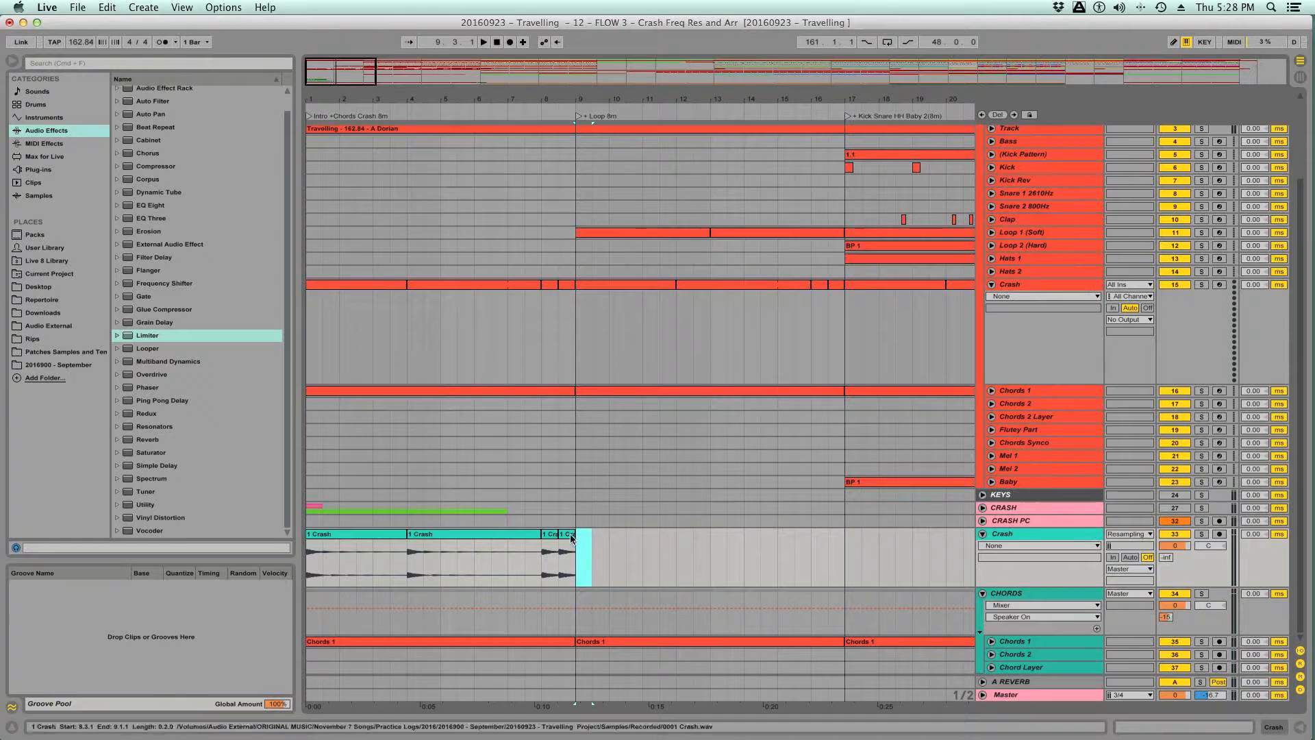
key("super+z")
- Duplicate the whole eight-bar Crash pattern repeatedly until it fills the new Crash track from 9.1.1 up to 49.1.1
left_click(354, 534, "shift")
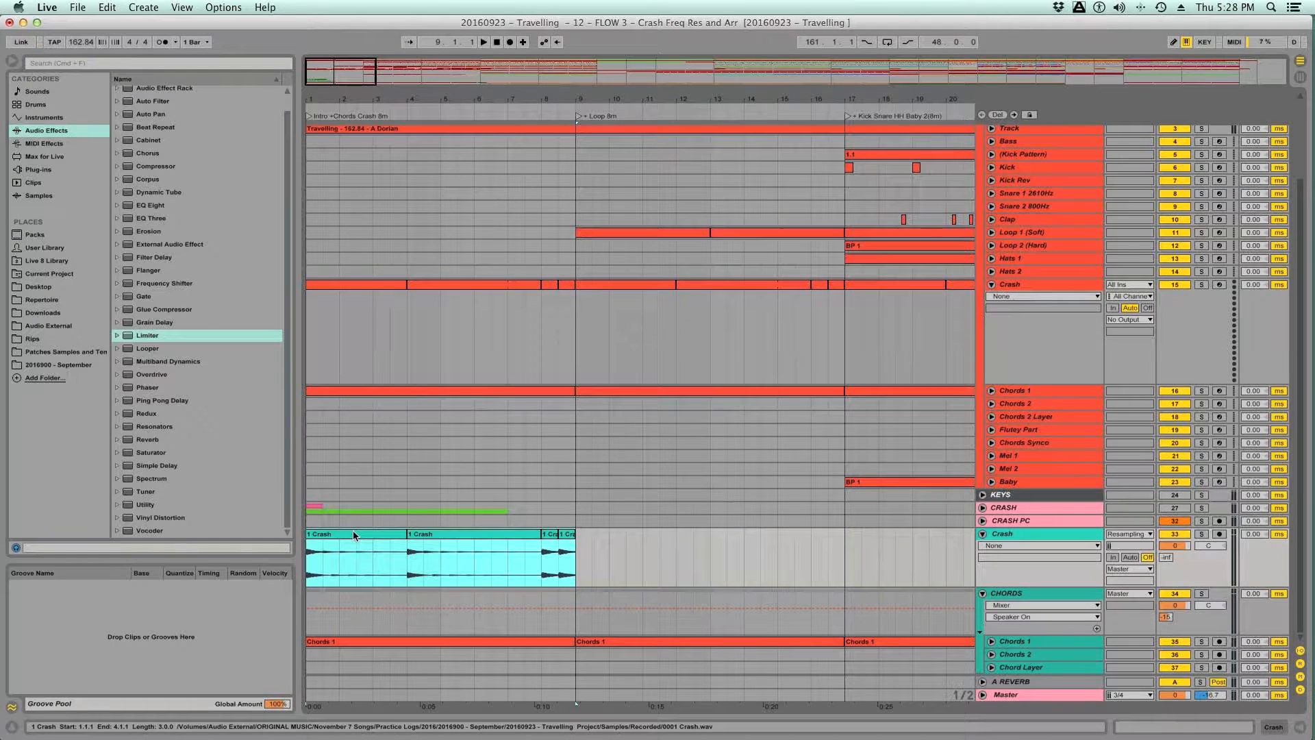
key("super+d")
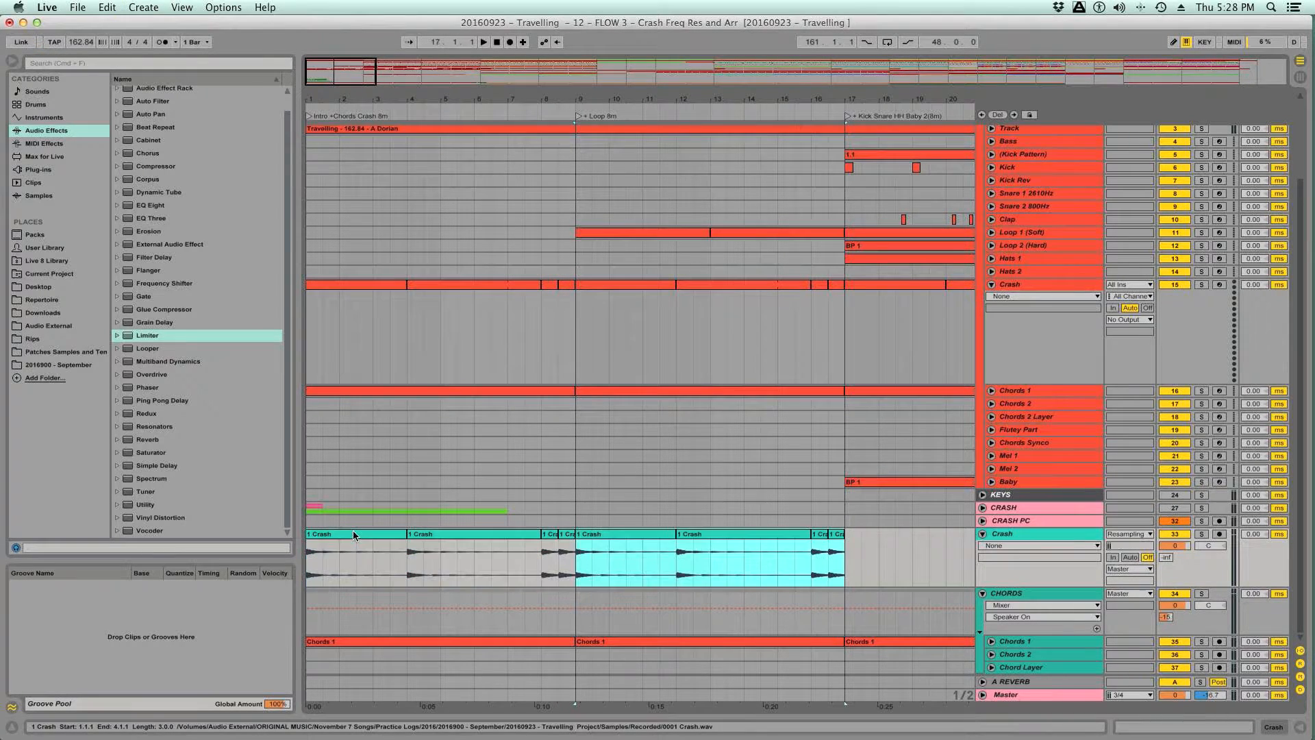
scroll(713, 350, "right", 5)
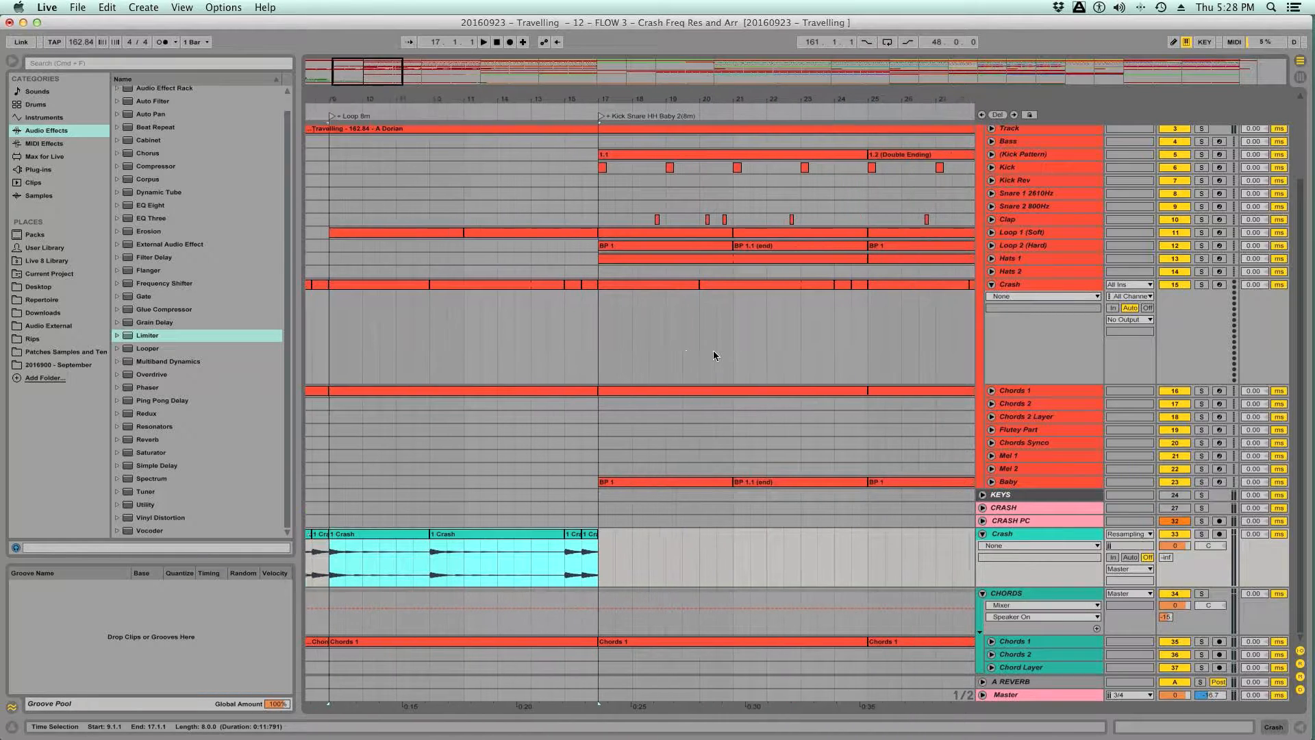
key("super+d")
scroll(712, 354, "right", 4)
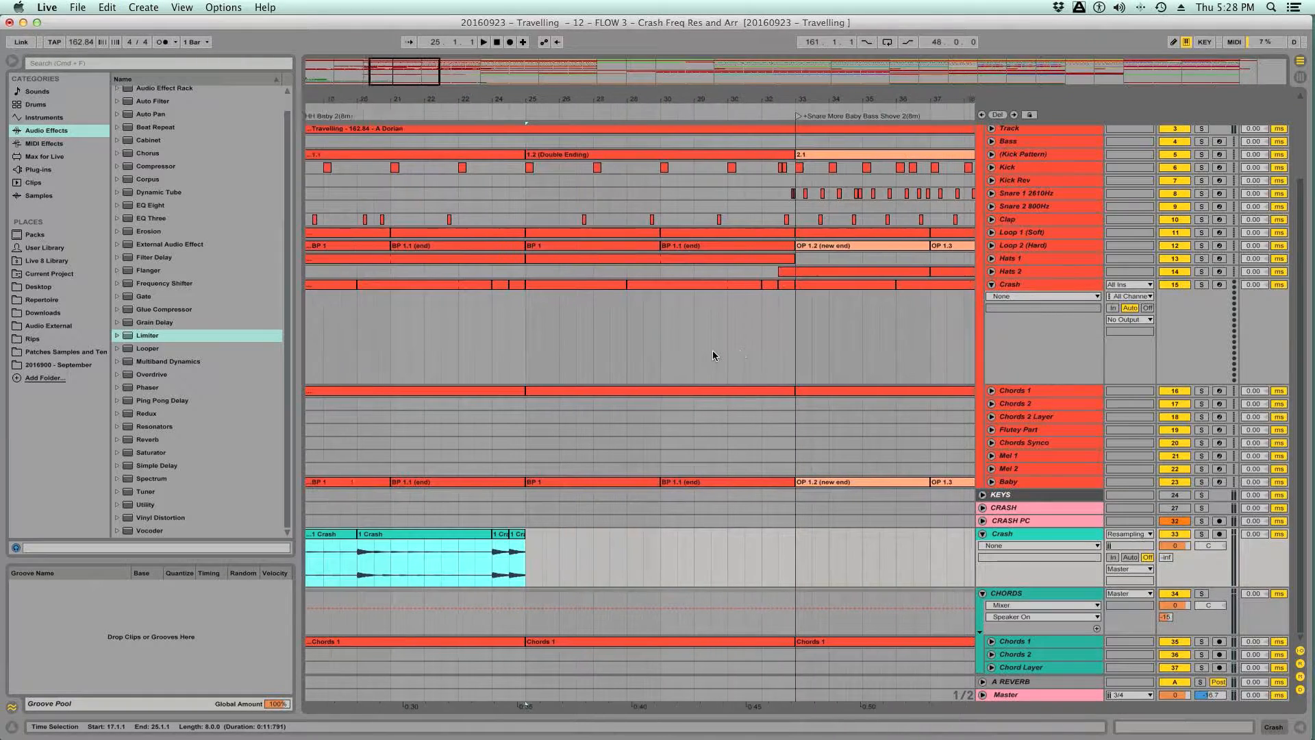
key("super+d")
scroll(712, 355, "right", 5)
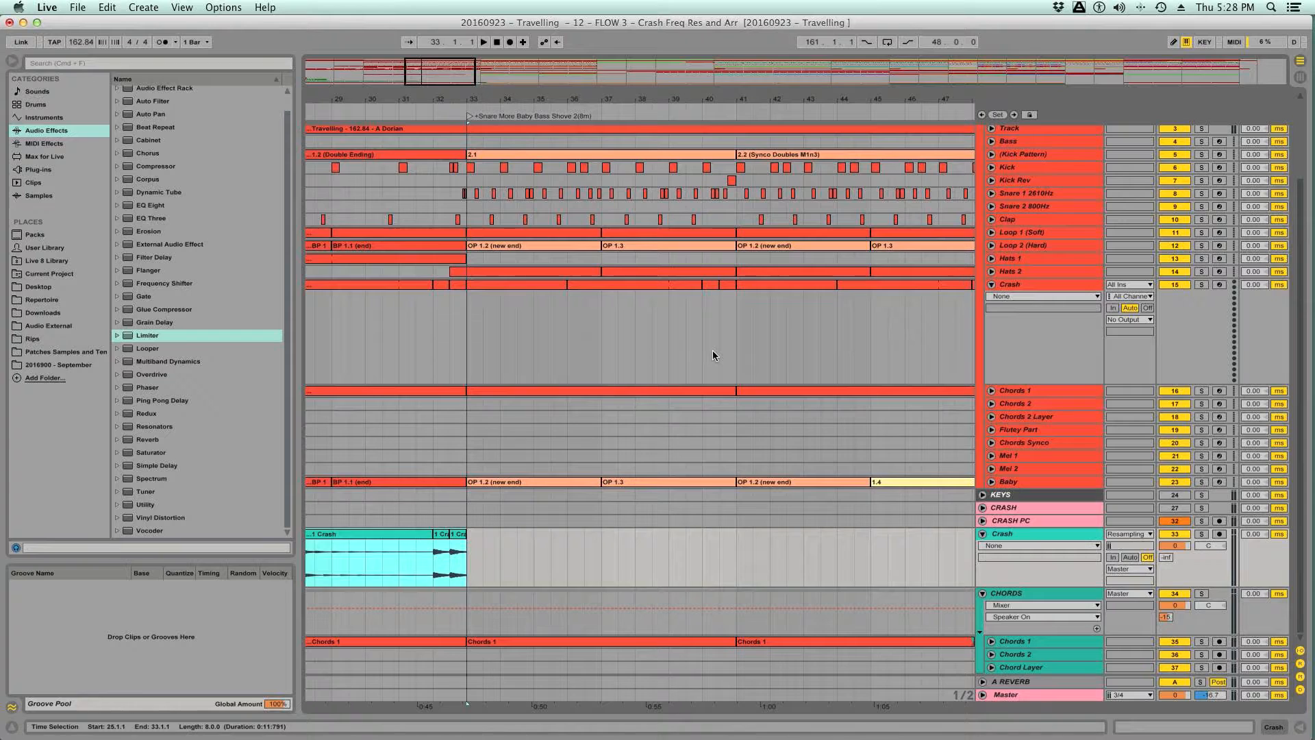
key("super+d")
scroll(713, 355, "right", 2)
scroll(712, 356, "right", 2)
key("super+d")
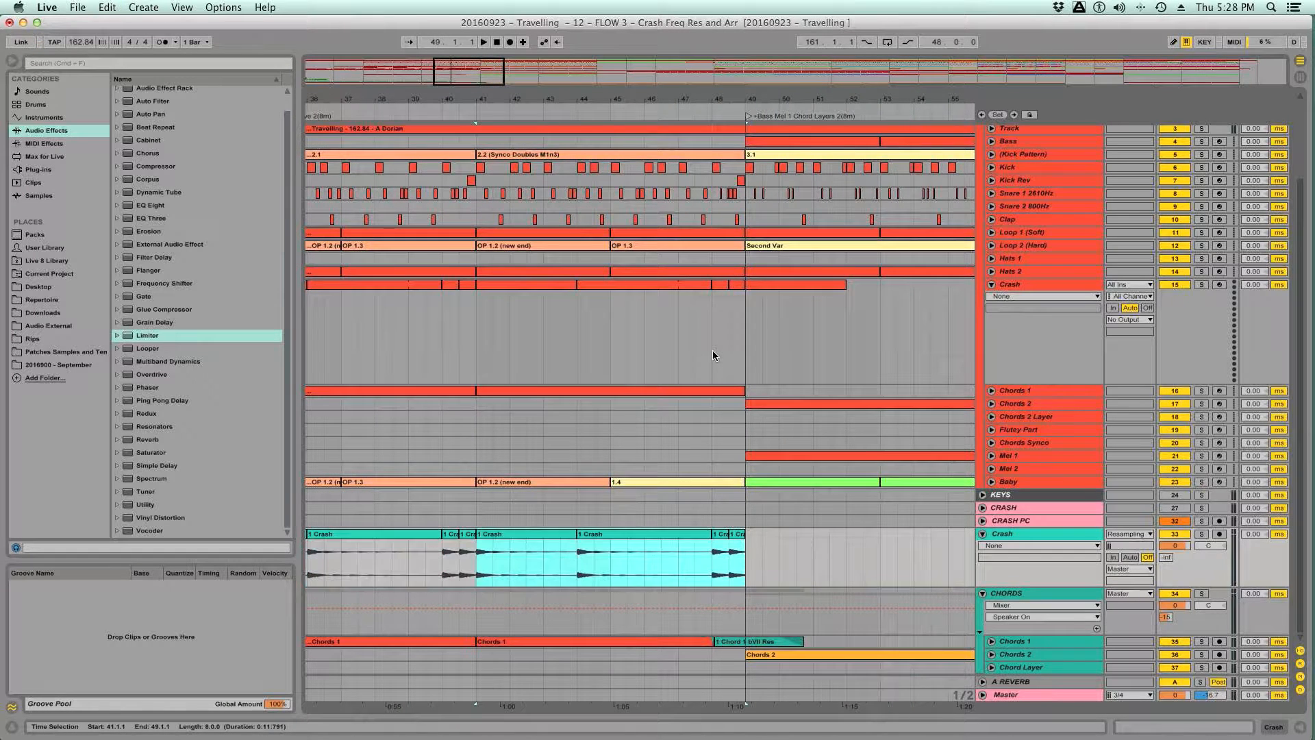
- Place a three-bar Crash clip at 49.1.1, ending at 52.1.1 like the reference, and save the set
left_click(533, 535)
left_click_drag(533, 533, 800, 536)
scroll(861, 549, "right", 3)
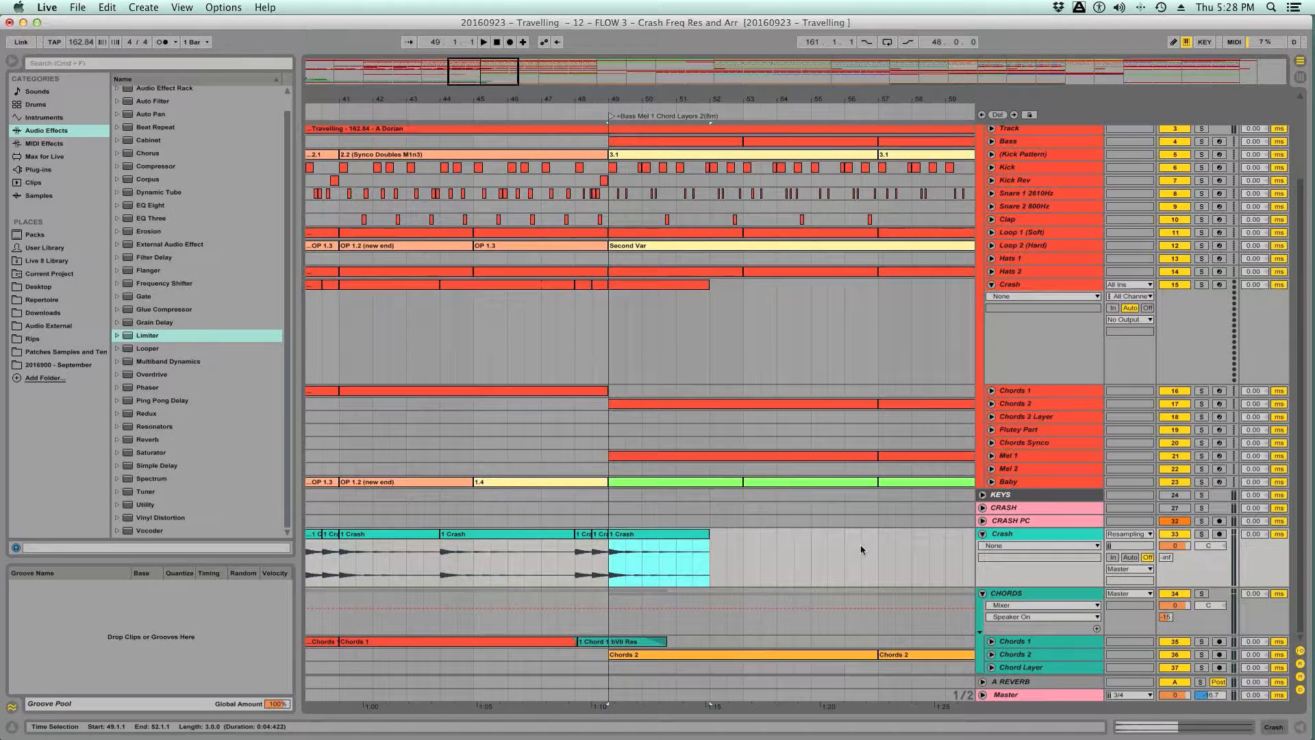
key("super+s")
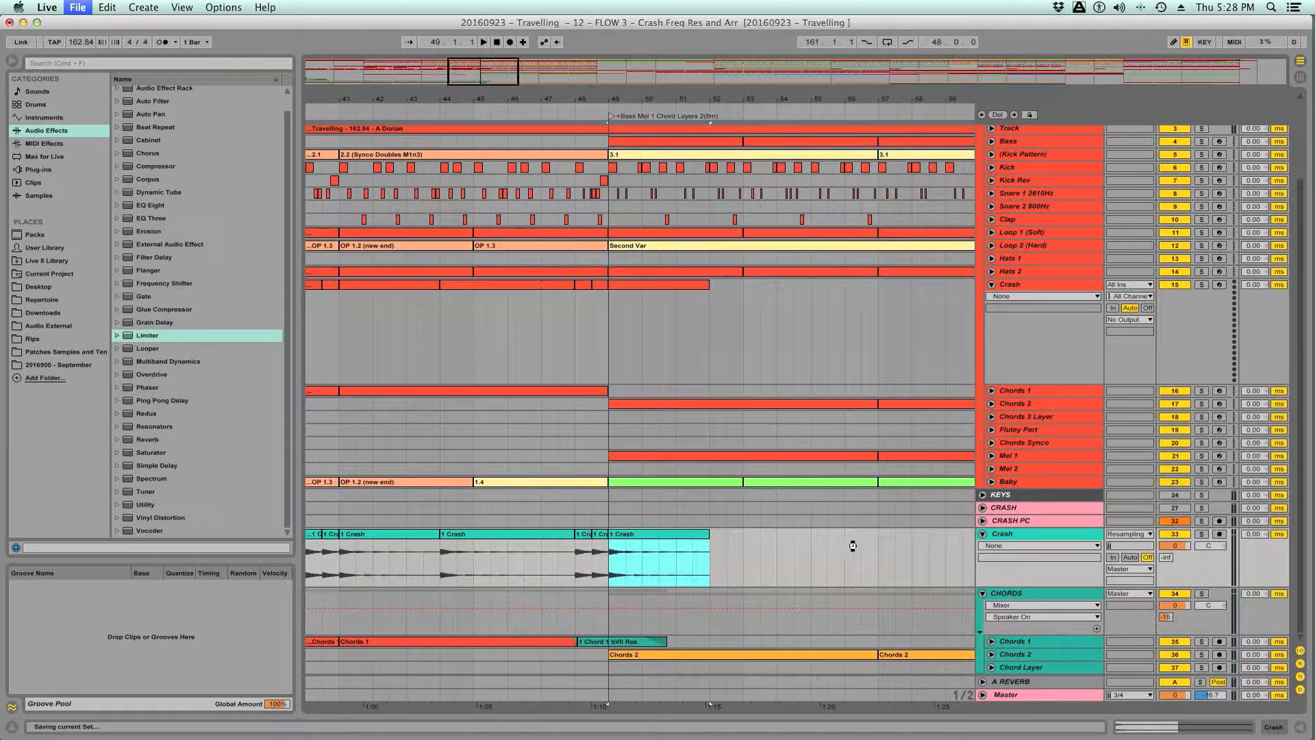
- Paste the Crash pattern at 113.1.1, keep only its first three-bar clip, and save the set
left_click_drag(776, 98, 533, 12)
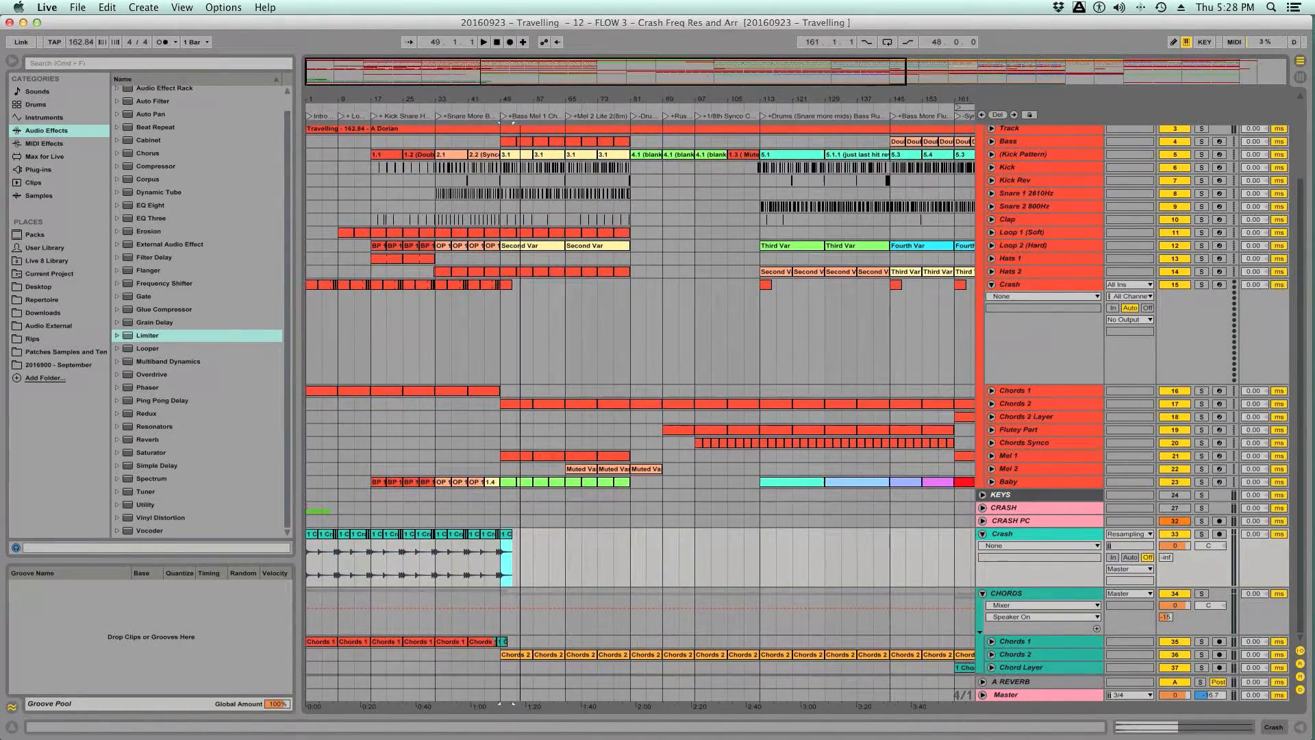
left_click(761, 549)
left_click_drag(786, 100, 640, 150)
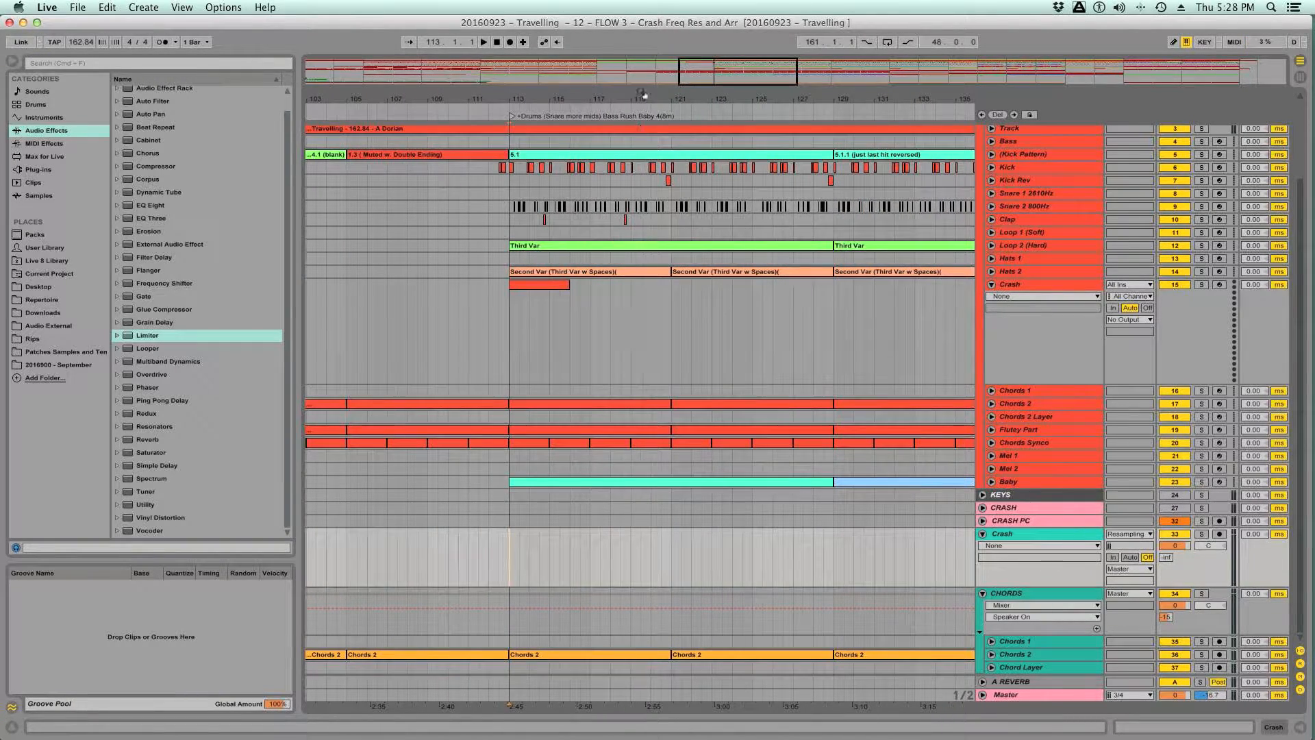
key("super+v")
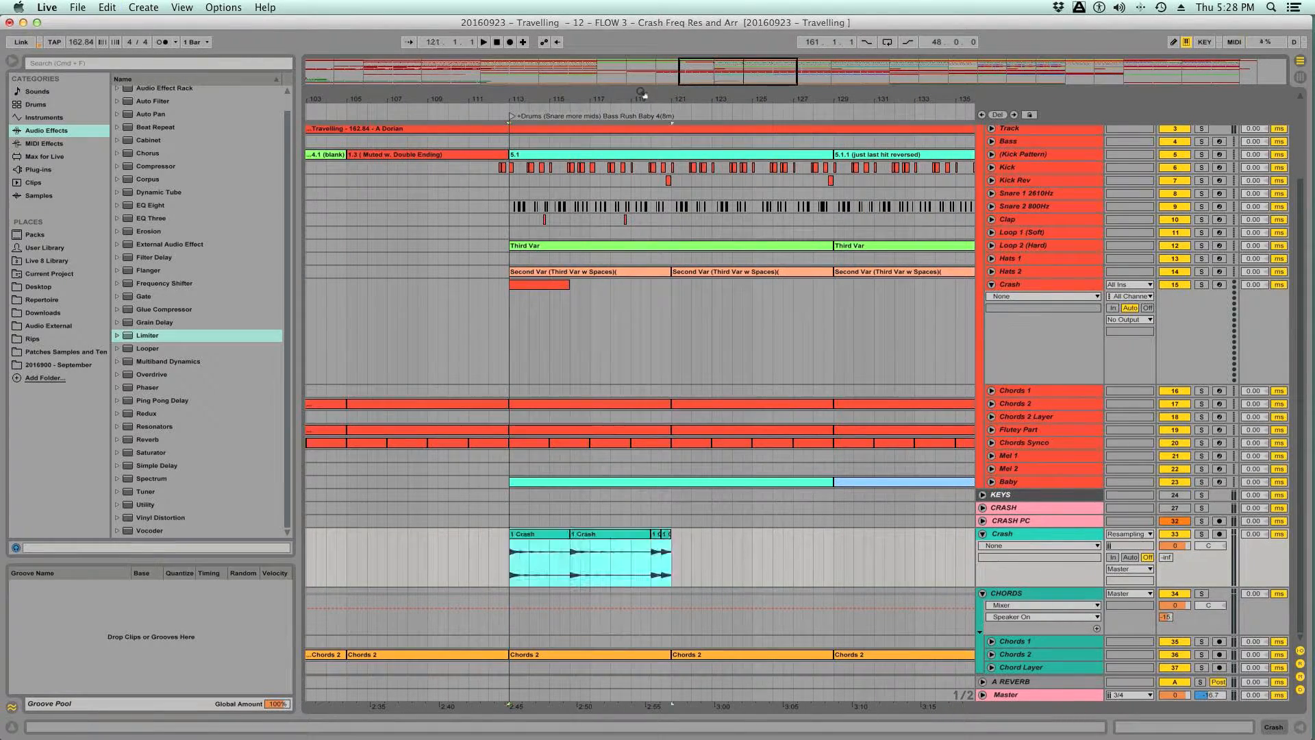
left_click(605, 535)
left_click(668, 535, "shift")
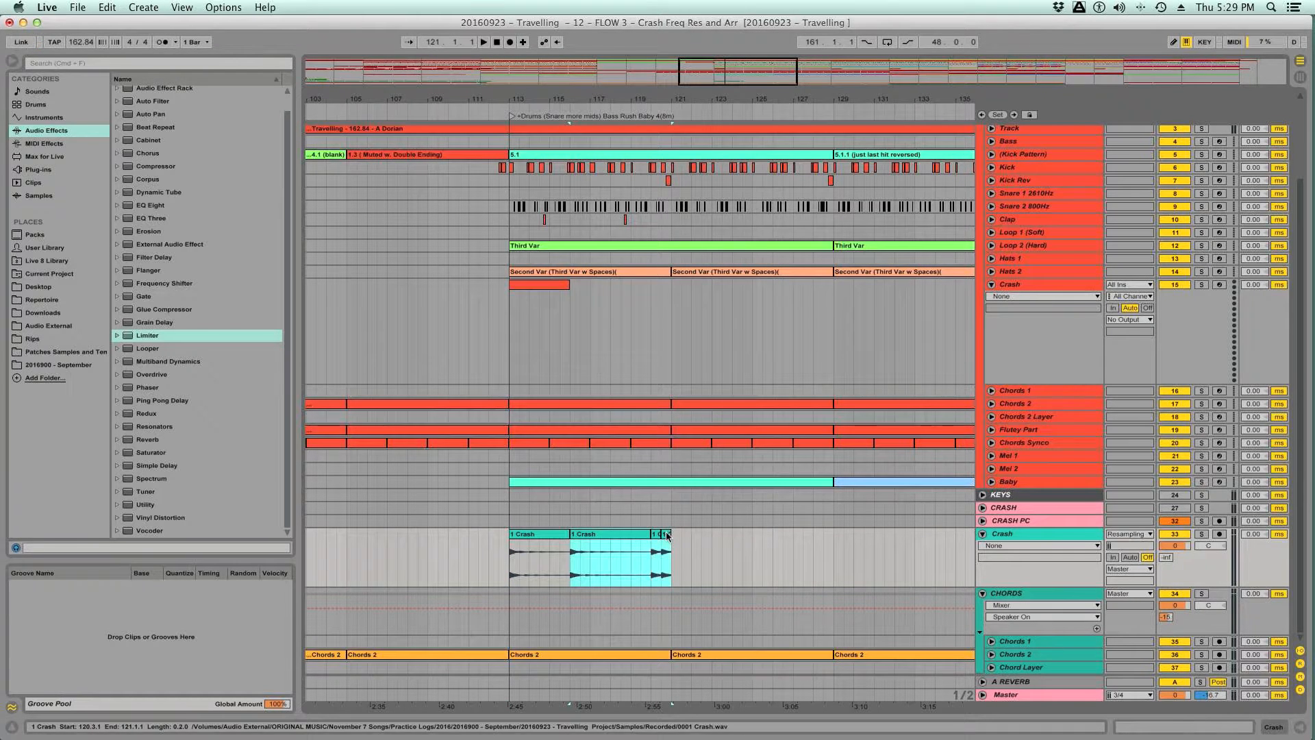
key("Delete")
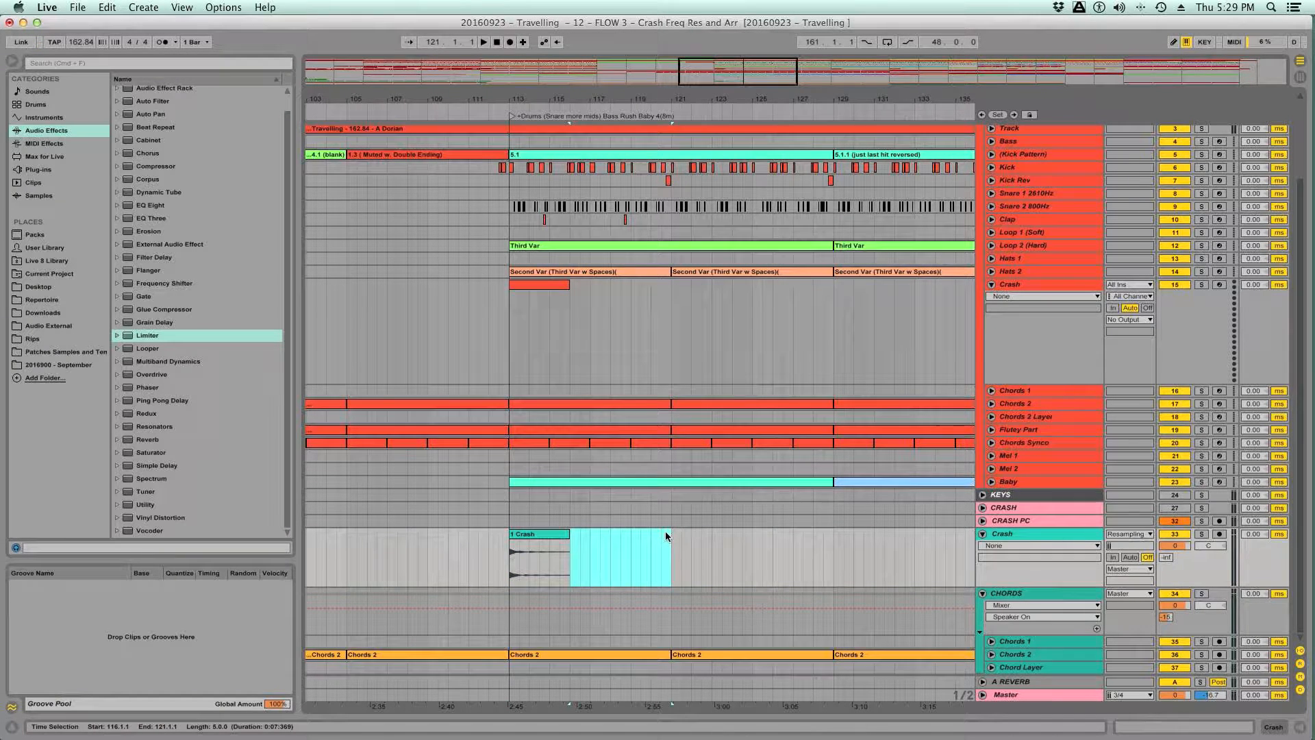
left_click(552, 537)
key("super+s")
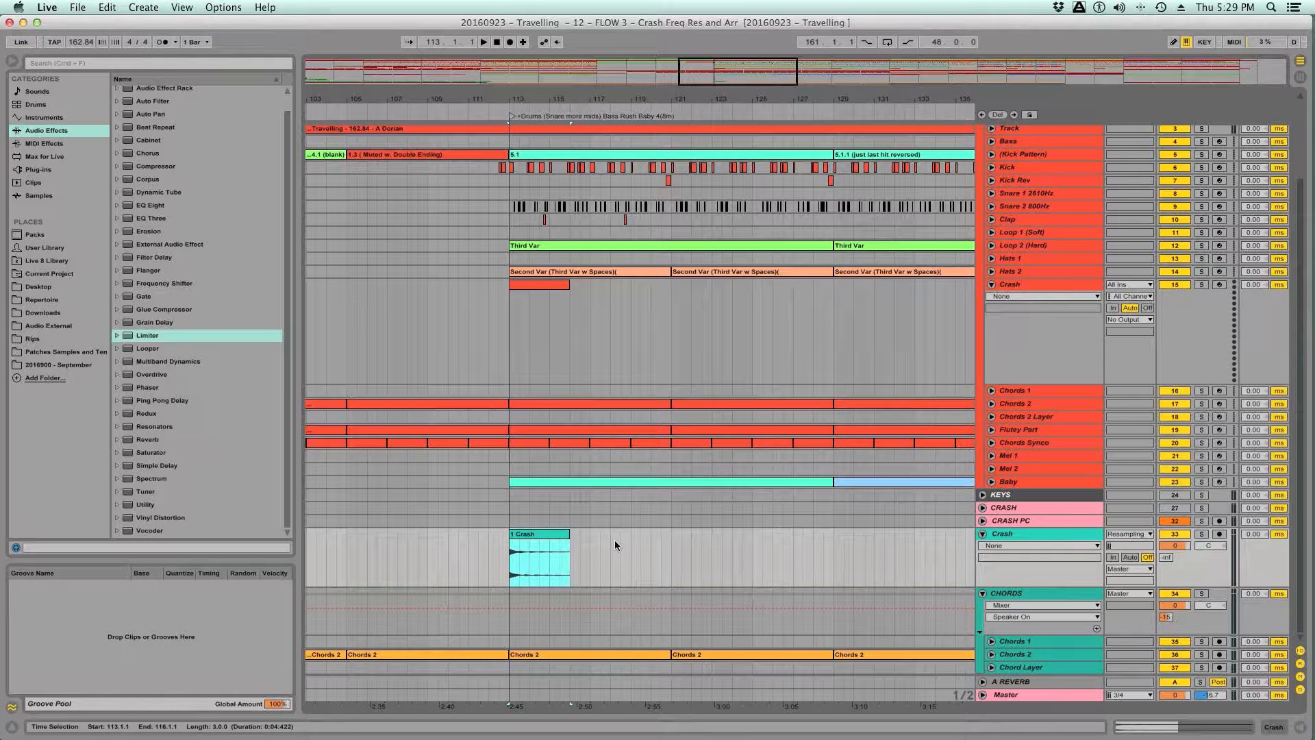
- Paste the three-bar Crash clip at 145.1.1 and 161.1.1 to match the reference crashes
scroll(663, 546, "right", 2)
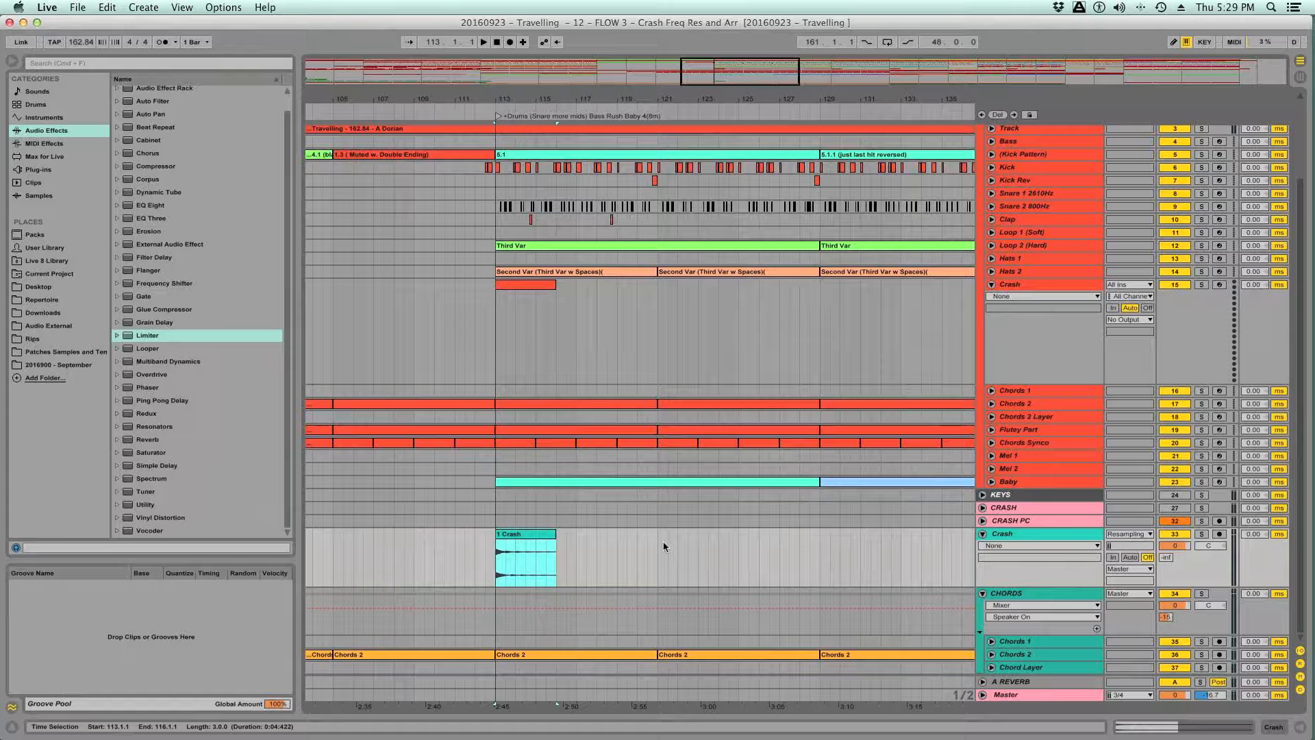
scroll(663, 545, "right", 10)
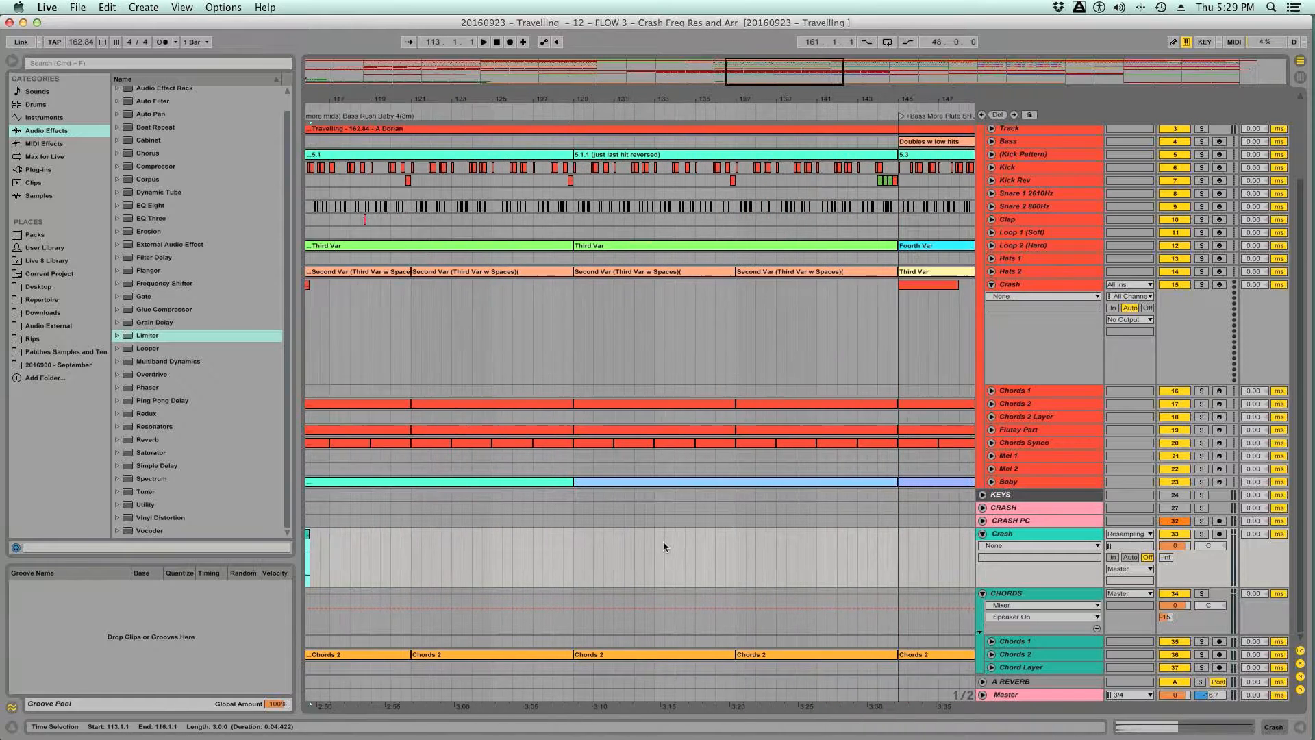
left_click(705, 544)
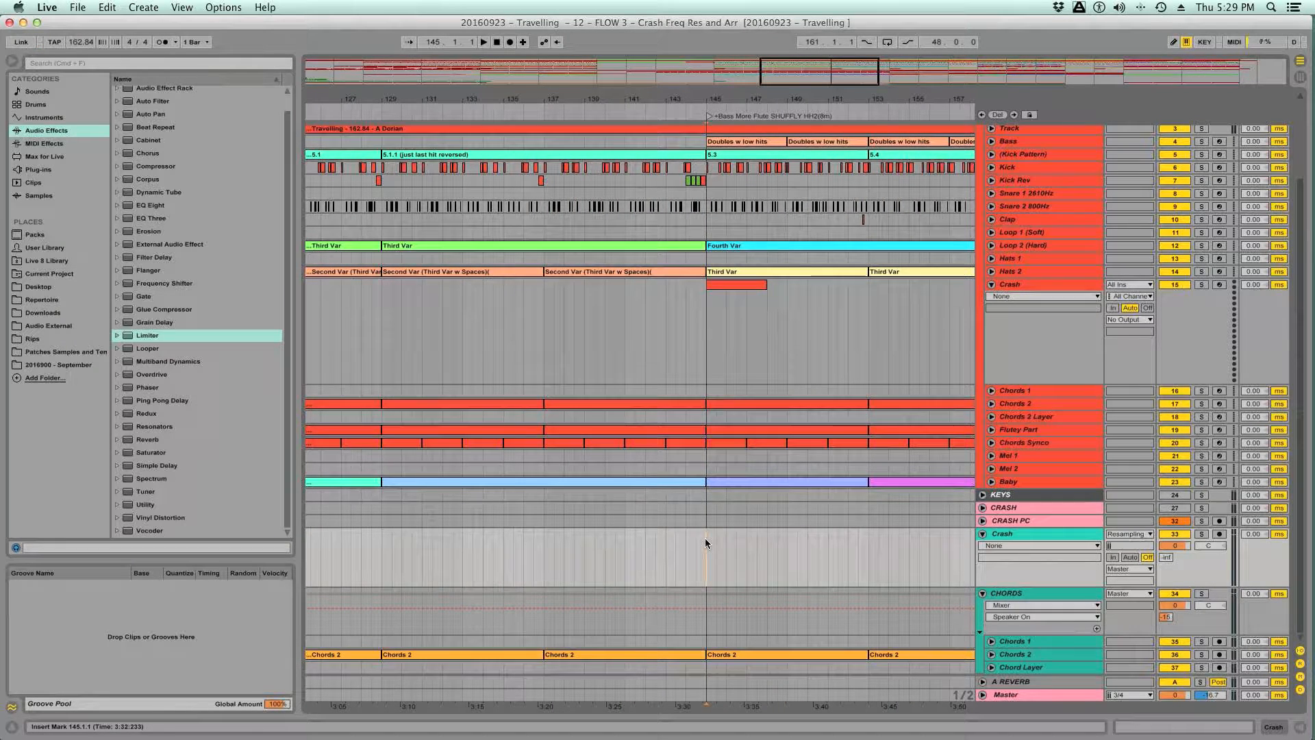
key("super+v")
scroll(774, 545, "right", 4)
scroll(773, 544, "right", 10)
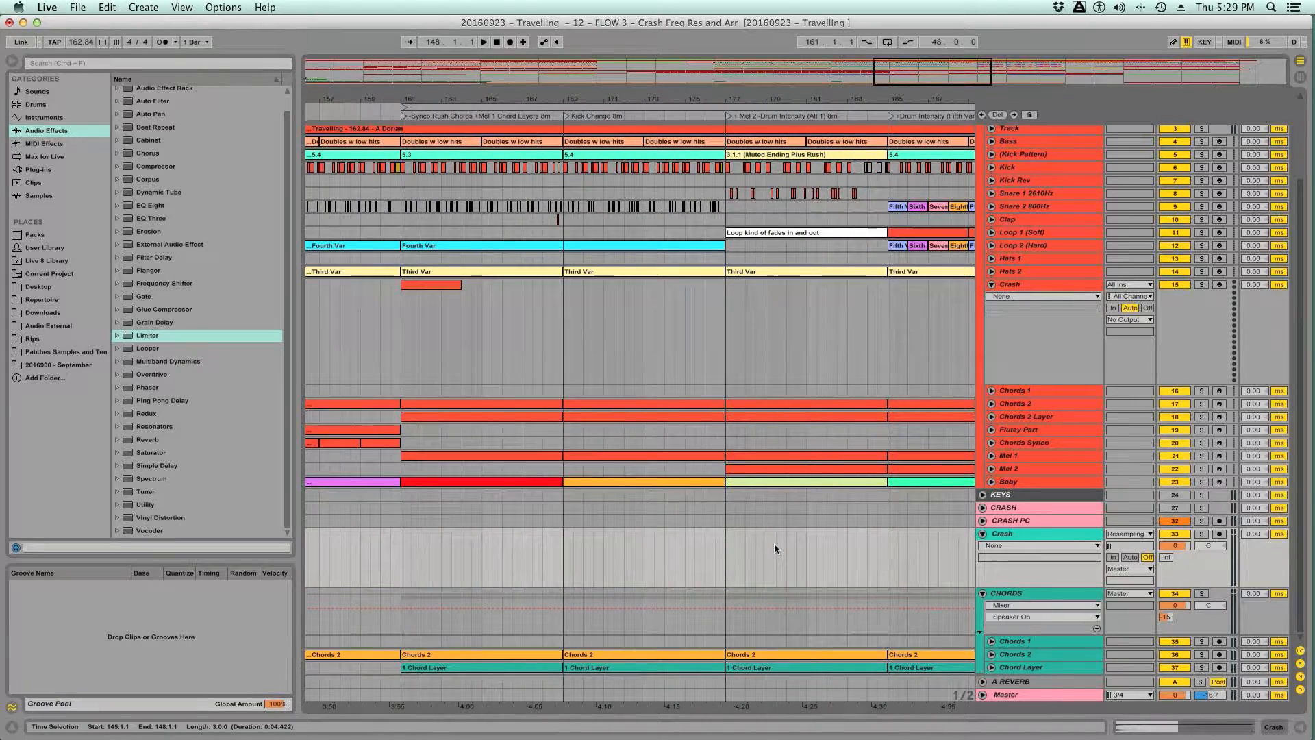
left_click(402, 554)
key("super+v")
scroll(401, 553, "left", 8)
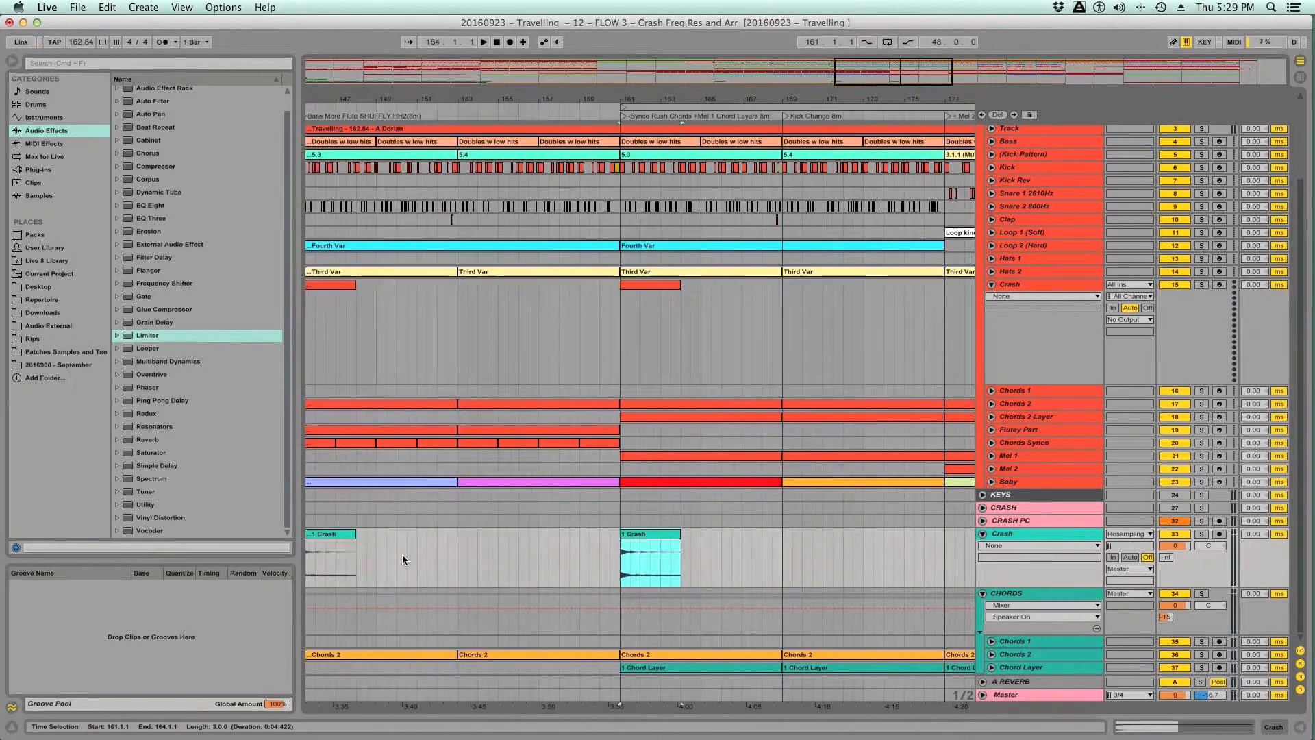
- Paste the three-bar Crash clip at 193.1.1 and 217.1.1, under the matching reference crashes
scroll(664, 553, "right", 7)
scroll(664, 560, "right", 7)
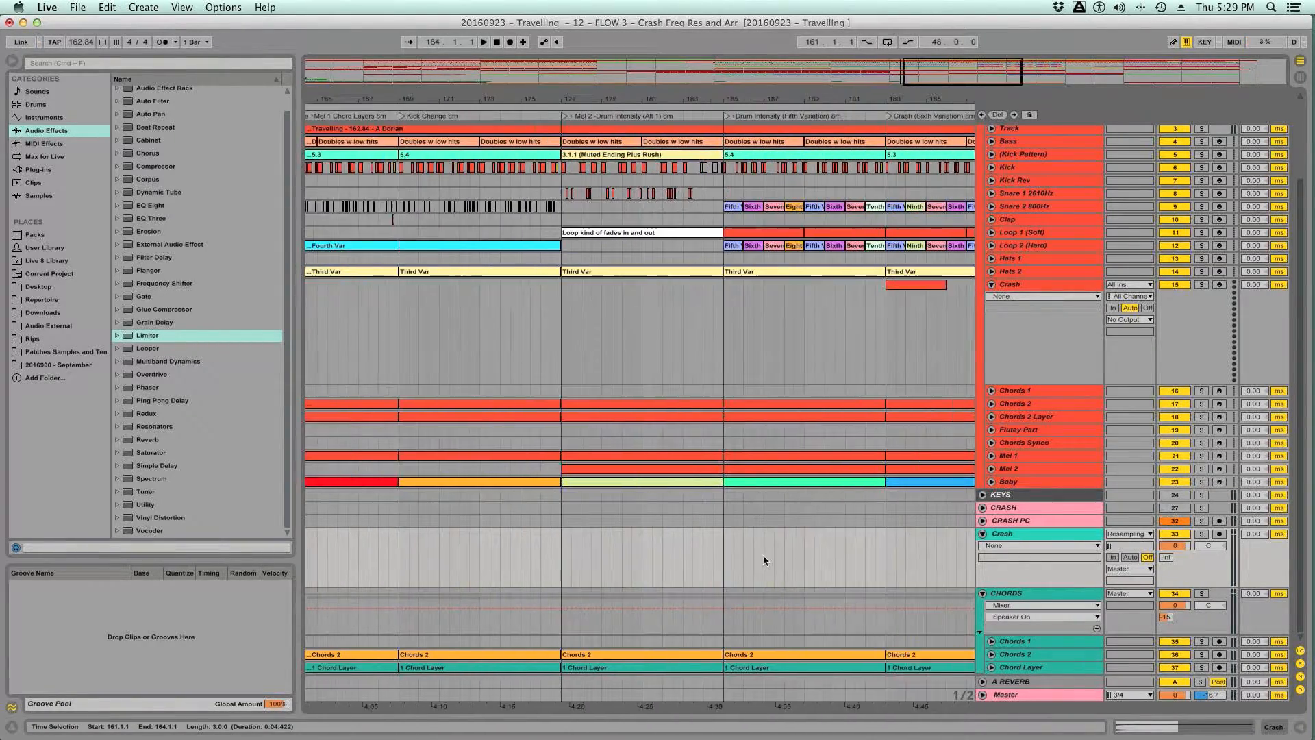
left_click(720, 564)
left_click_drag(720, 564, 787, 558)
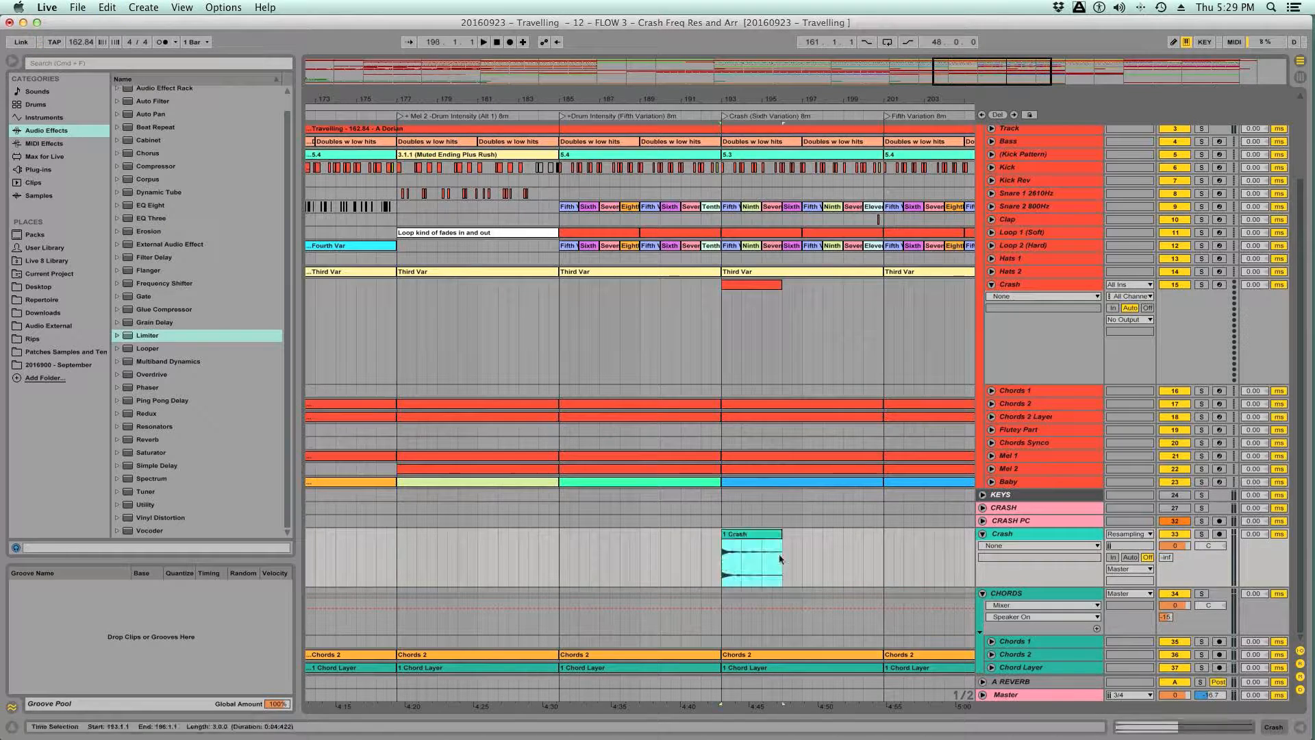
scroll(799, 552, "right", 11)
left_click(690, 560)
key("super+v")
- Paste the final Crash clip at 256.4.1 and extend its end to 260.1.1, matching the reference crash
scroll(766, 567, "right", 5)
scroll(765, 567, "right", 11)
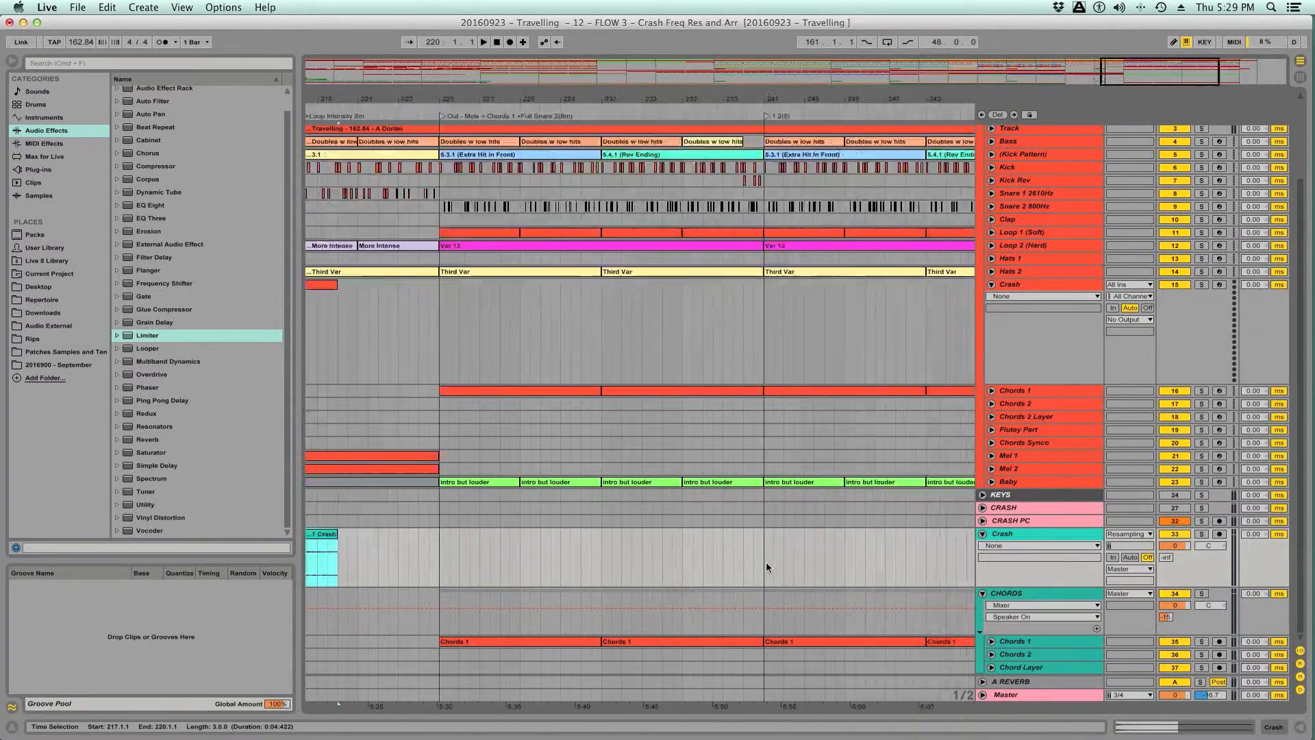
left_click(718, 574)
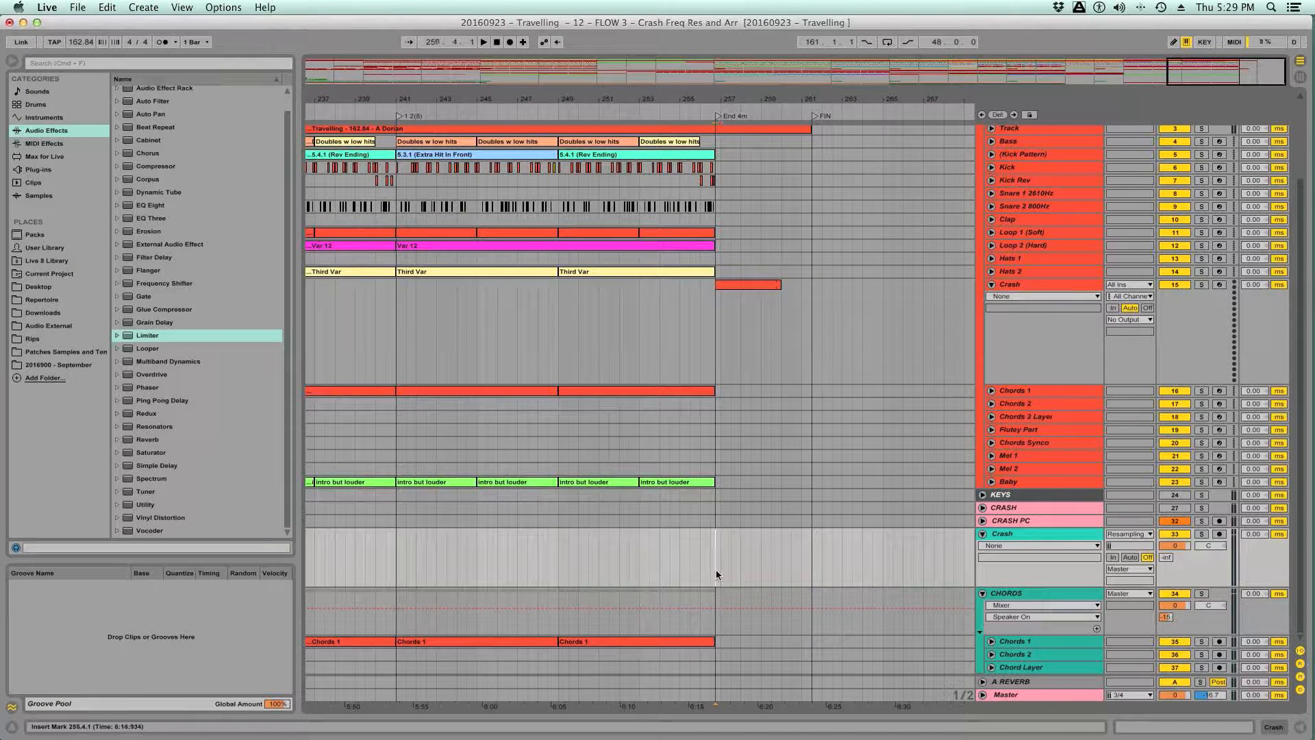
key("super+v")
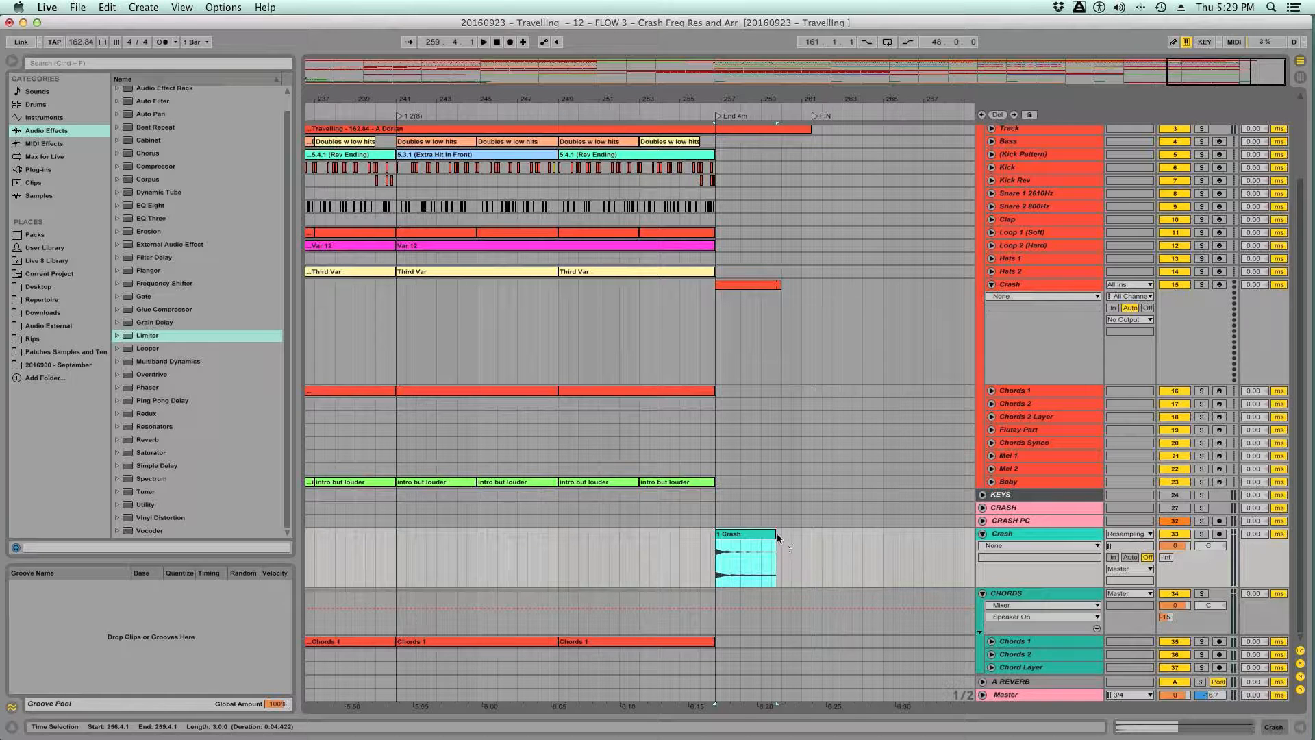
left_click_drag(778, 533, 779, 533)
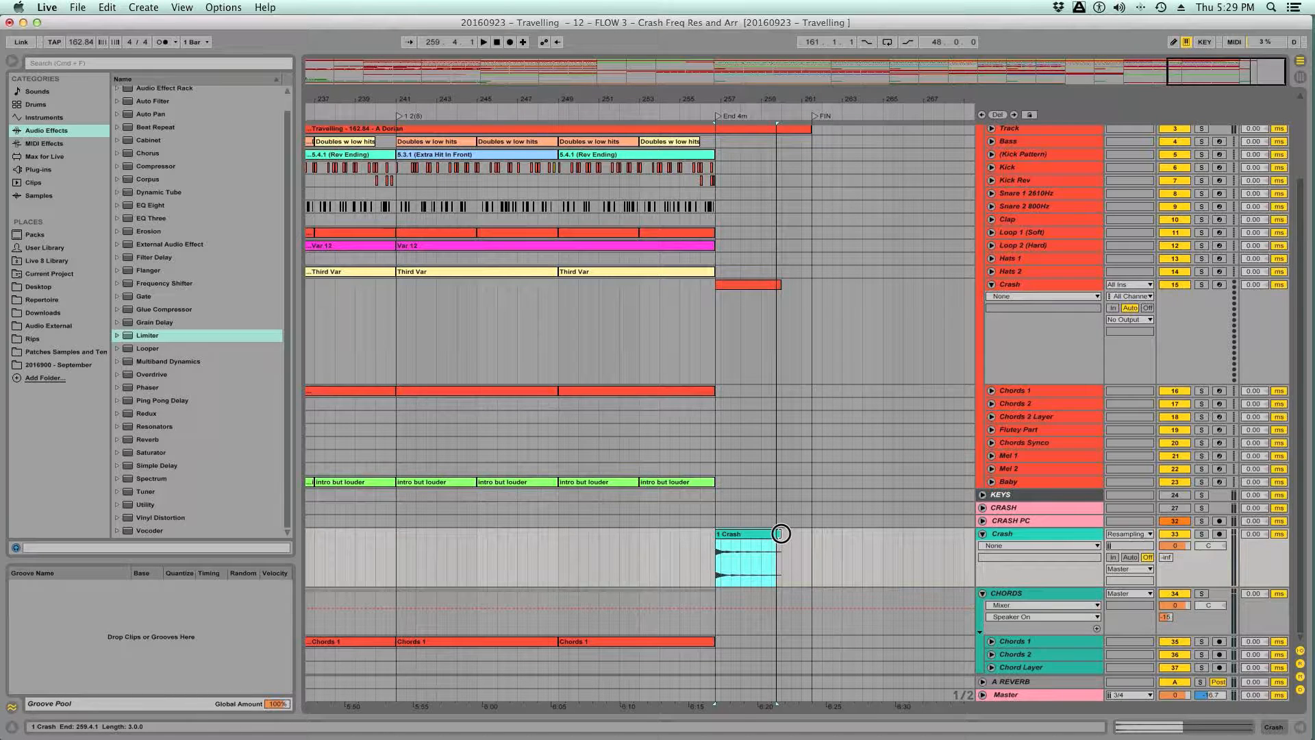
left_click(779, 533)
- Try extending the final Crash clip to the FIN marker and restore its end to 260.1.1
left_click_drag(779, 534, 810, 533)
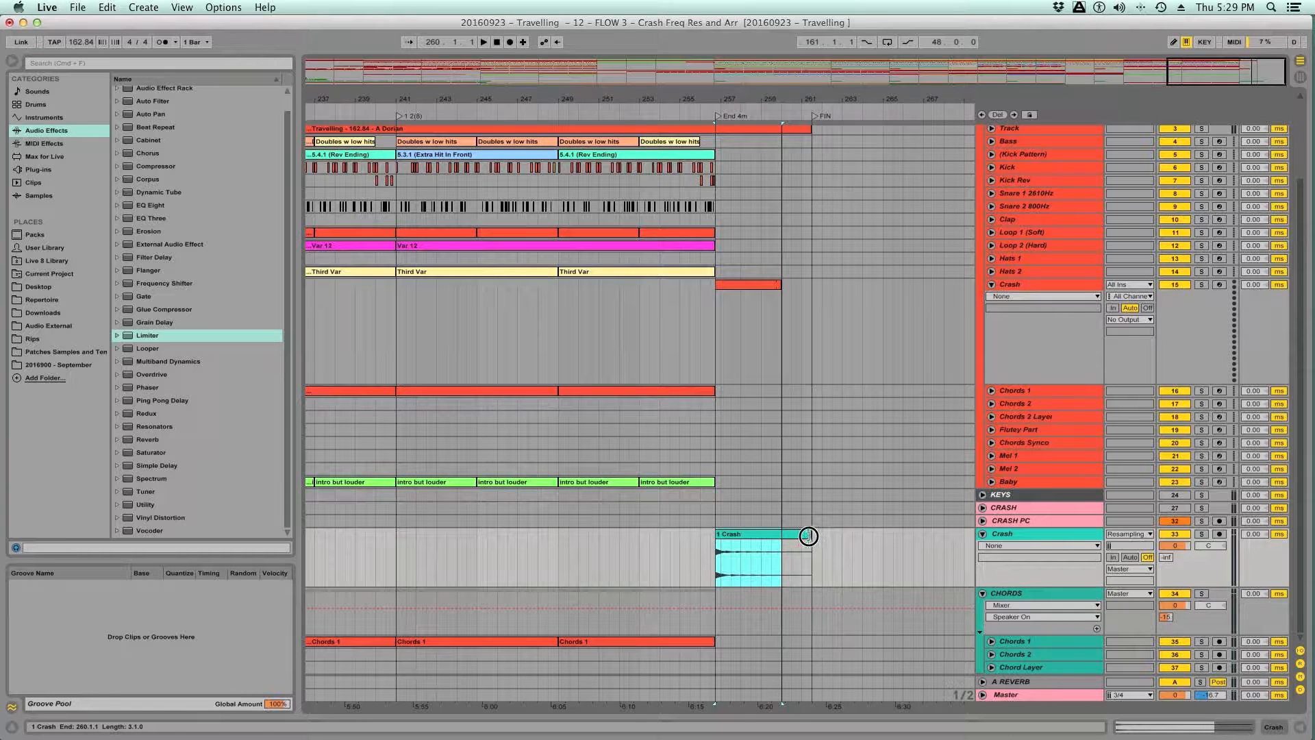
left_click_drag(806, 535, 808, 535)
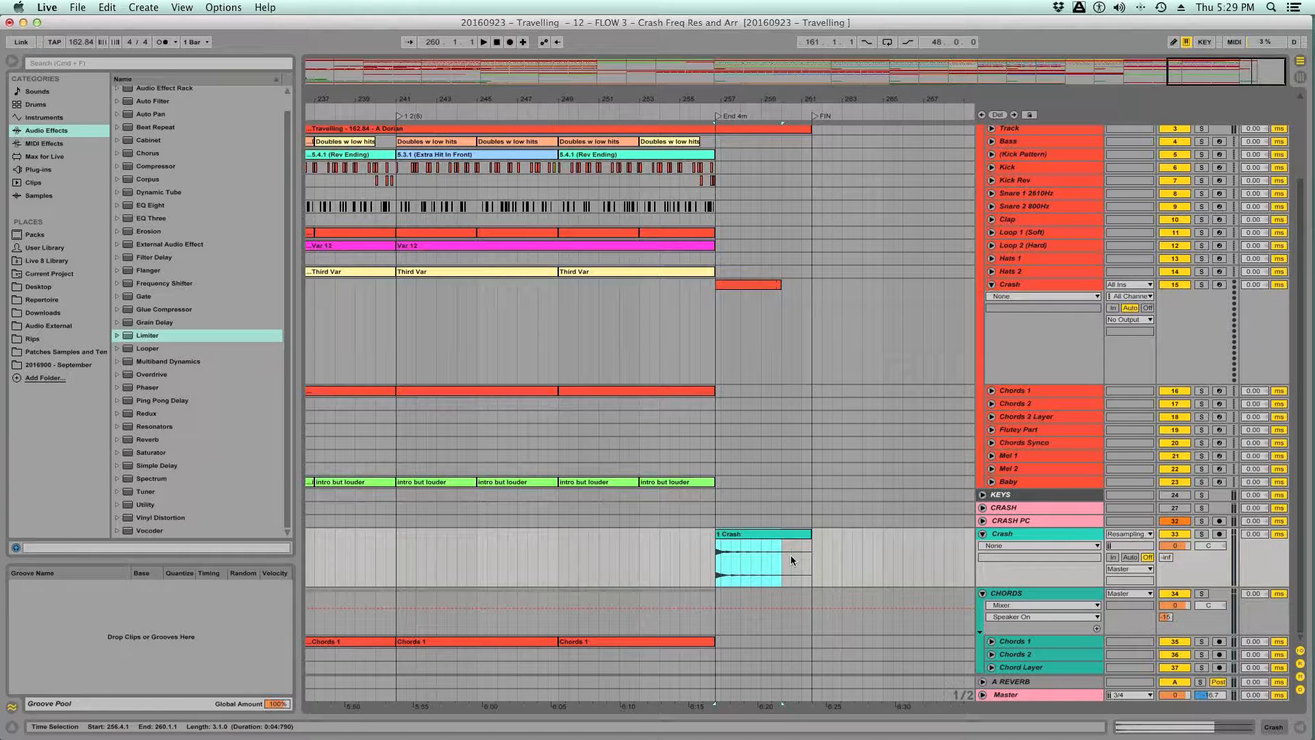
left_click(799, 539)
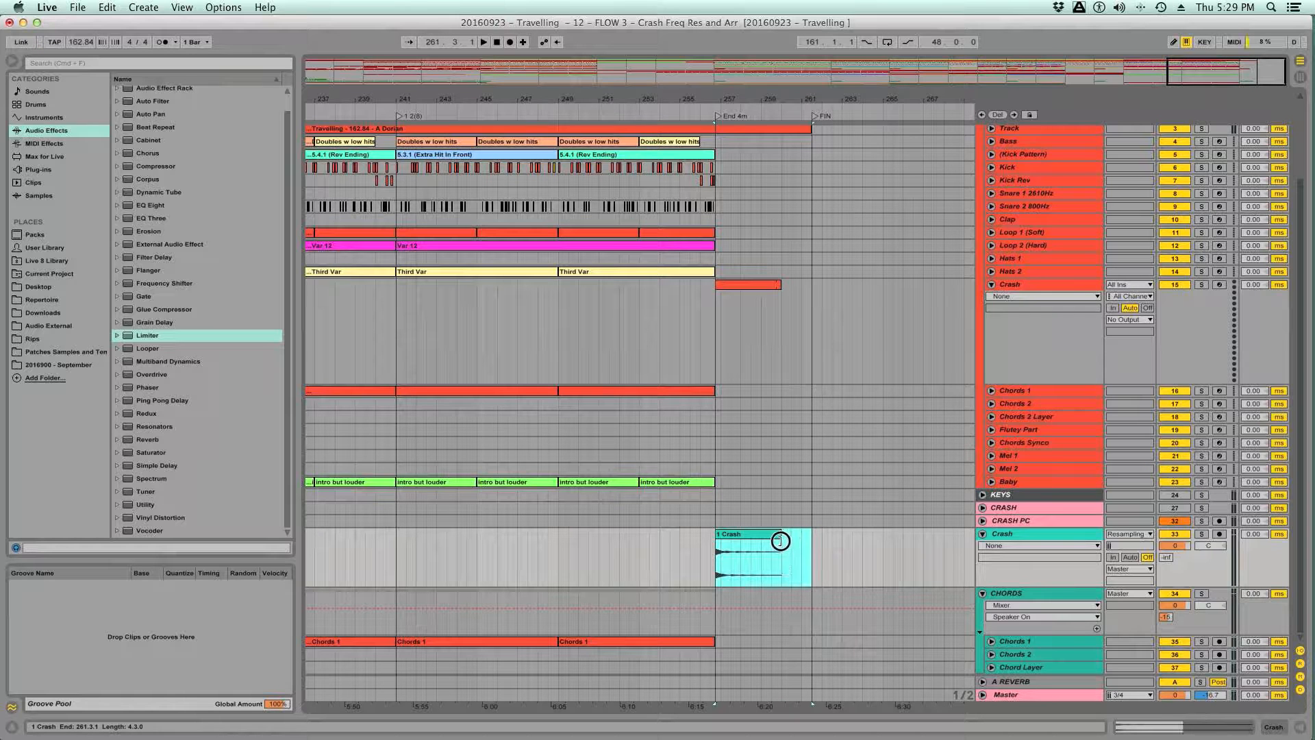
- Play the tail of the final Crash clip and compare it with the soloed Travelling group from the same spot
left_click(768, 561)
key("space")
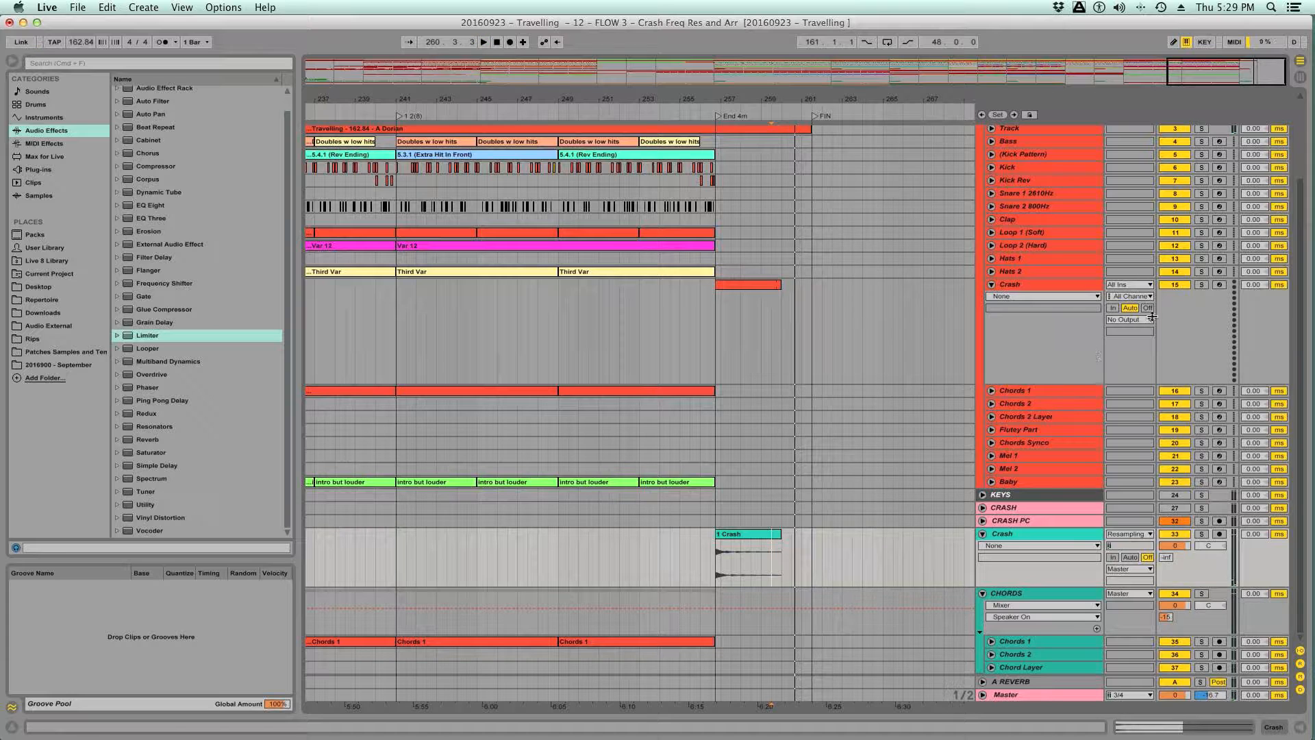
scroll(1204, 167, "up", 3)
left_click(1203, 132)
key("space")
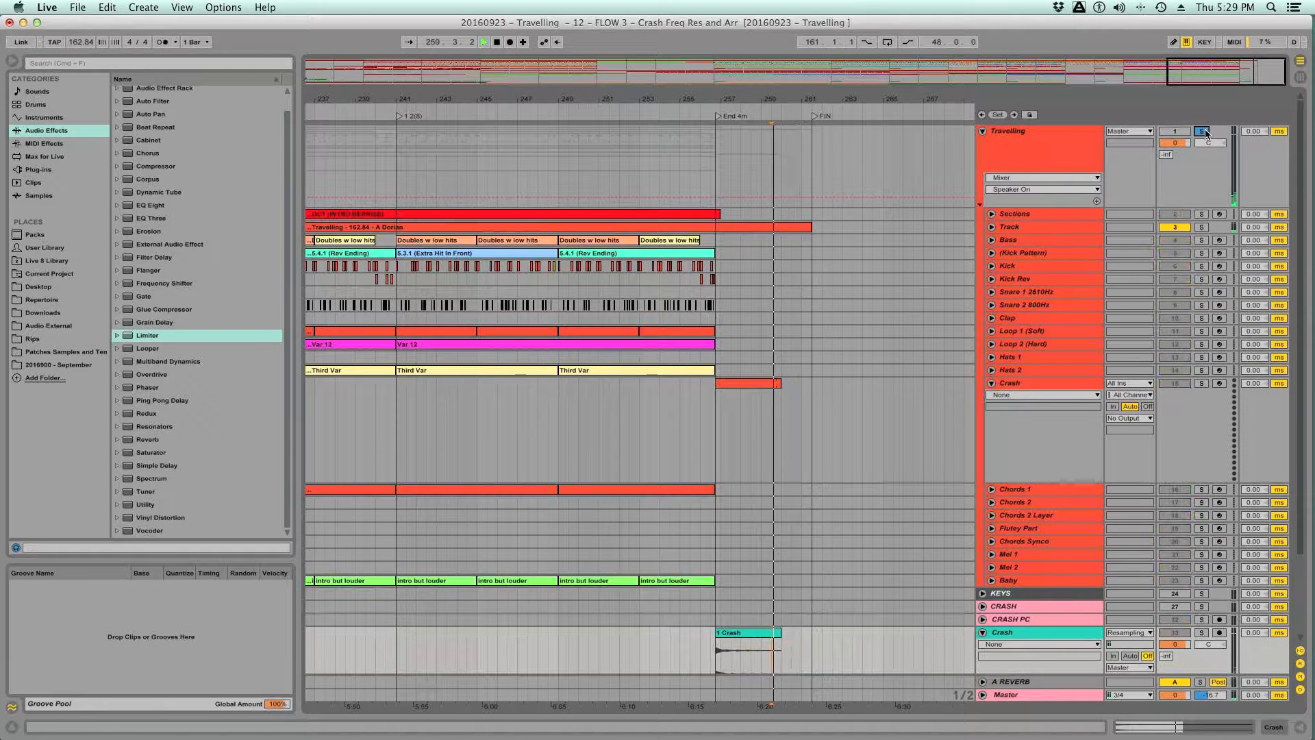
key("space")
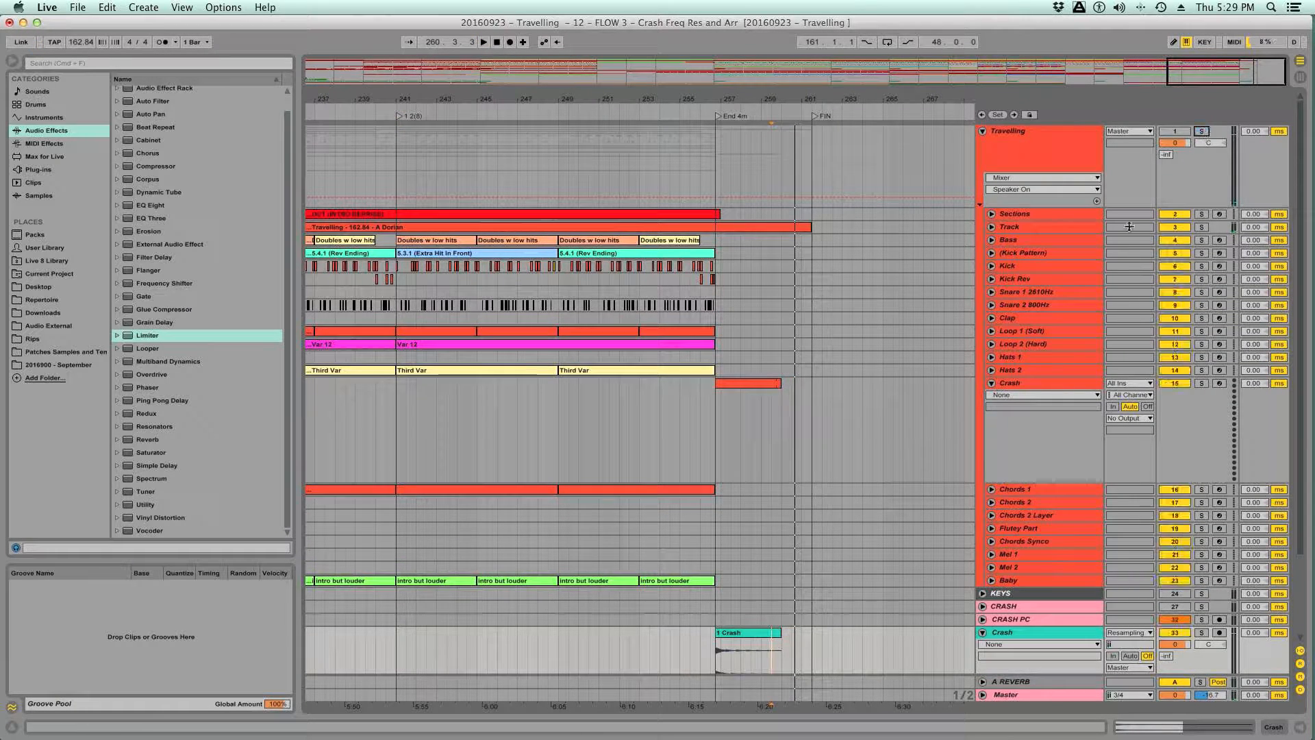
- Extend the end of the final Crash clip to the FIN marker
scroll(895, 414, "down", 3)
left_click_drag(779, 541, 813, 537)
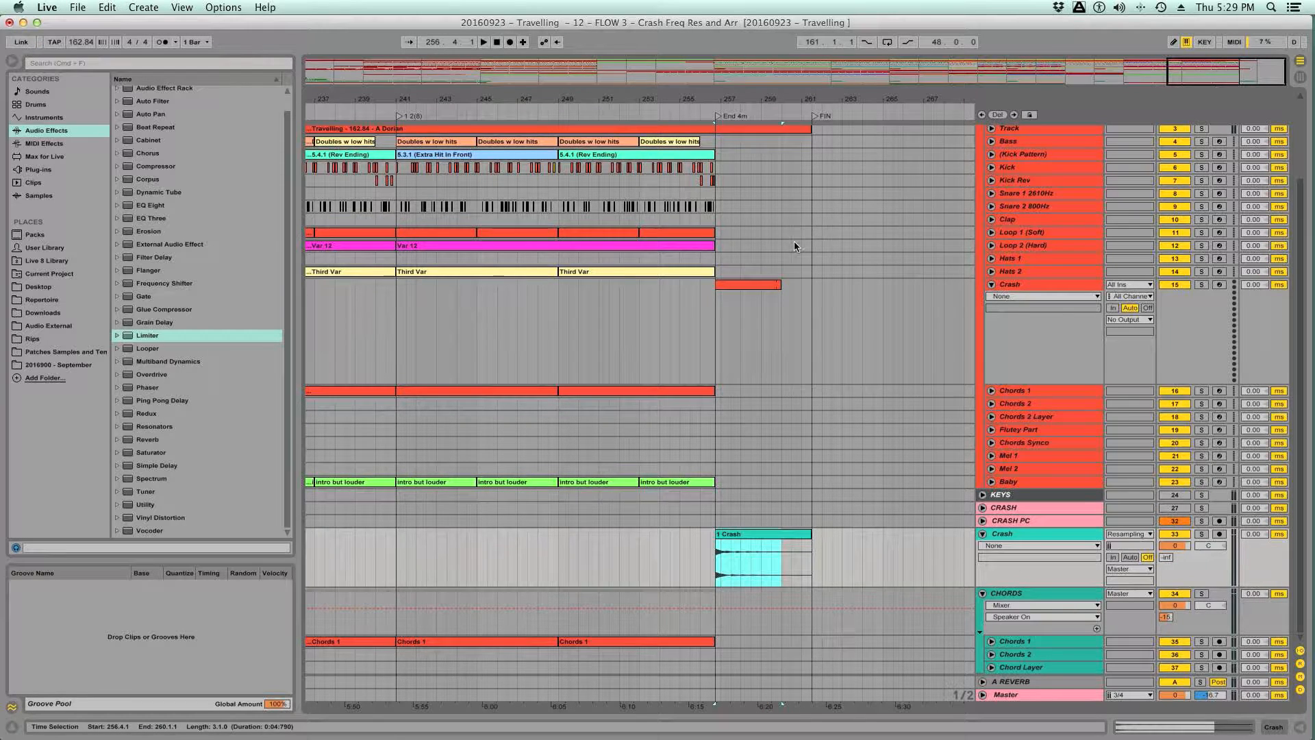
scroll(794, 242, "up", 3)
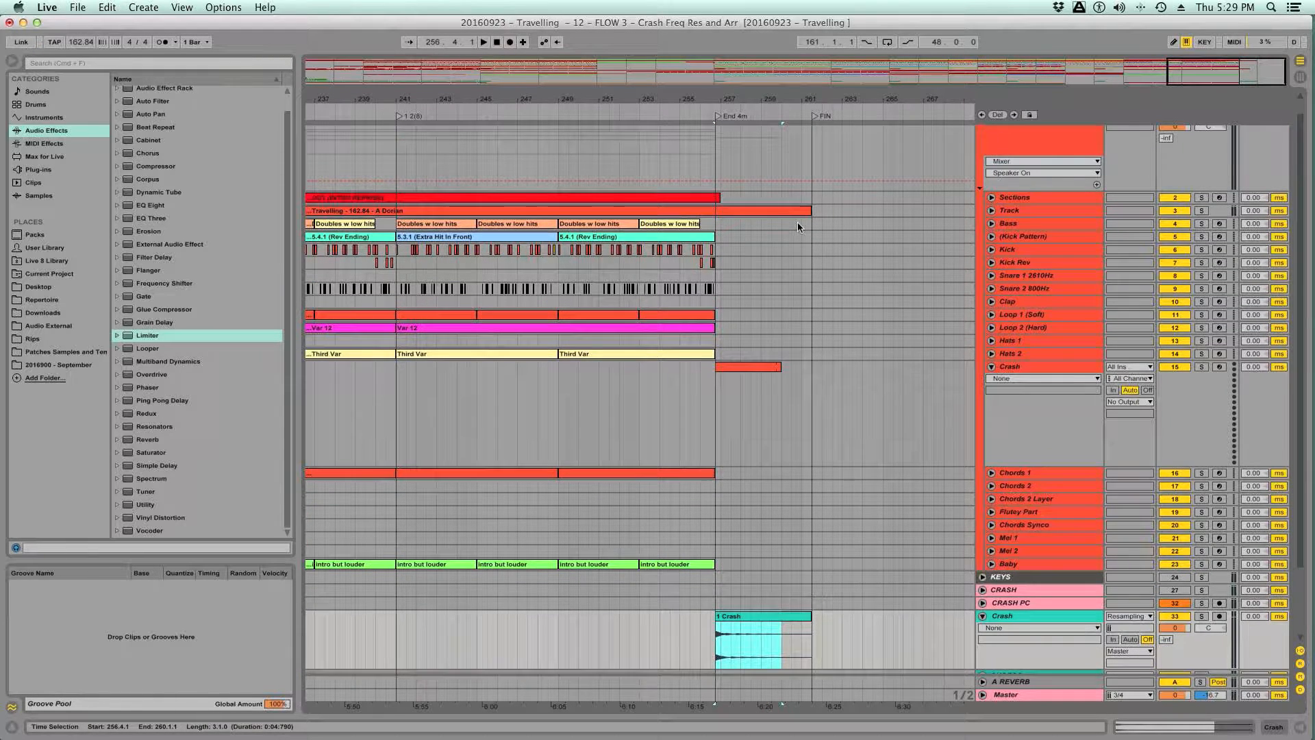
- Play the final Crash clip from 256.4.1 and compare its extended tail with the soloed Travelling group
left_click(718, 422)
key("space")
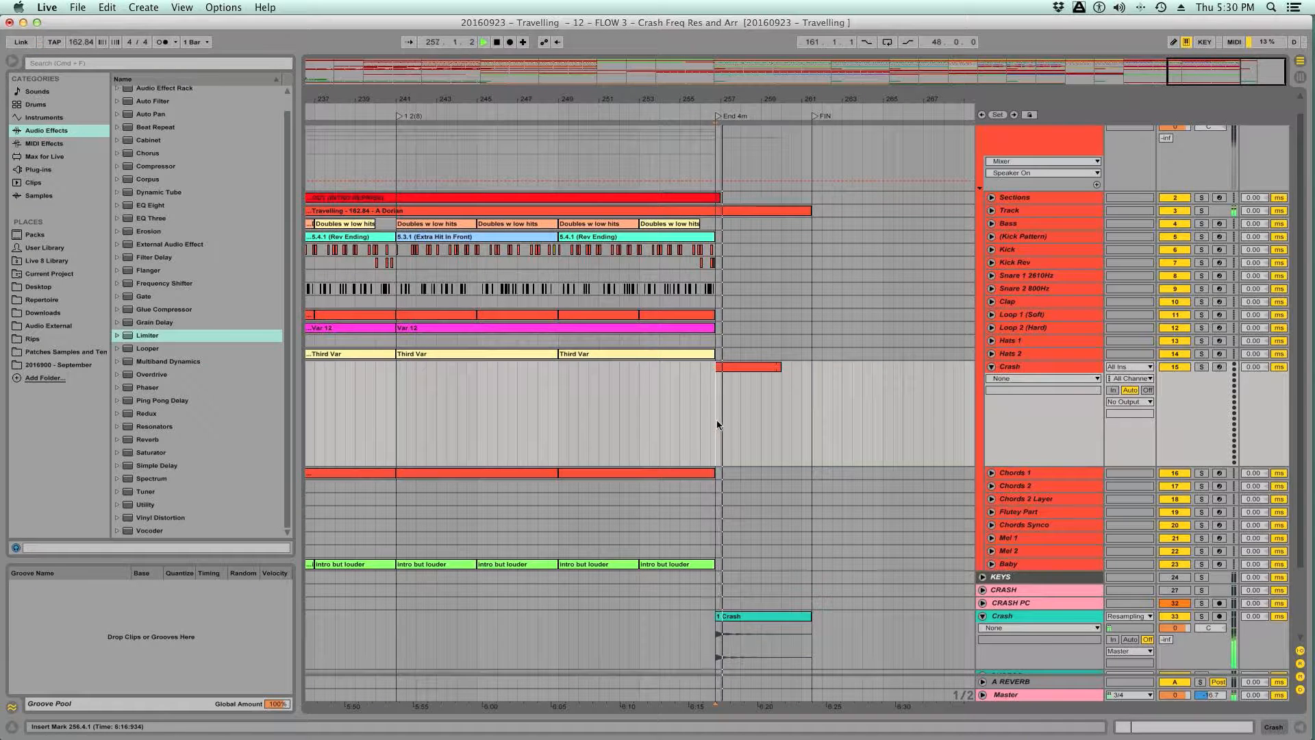
scroll(1212, 152, "up", 1)
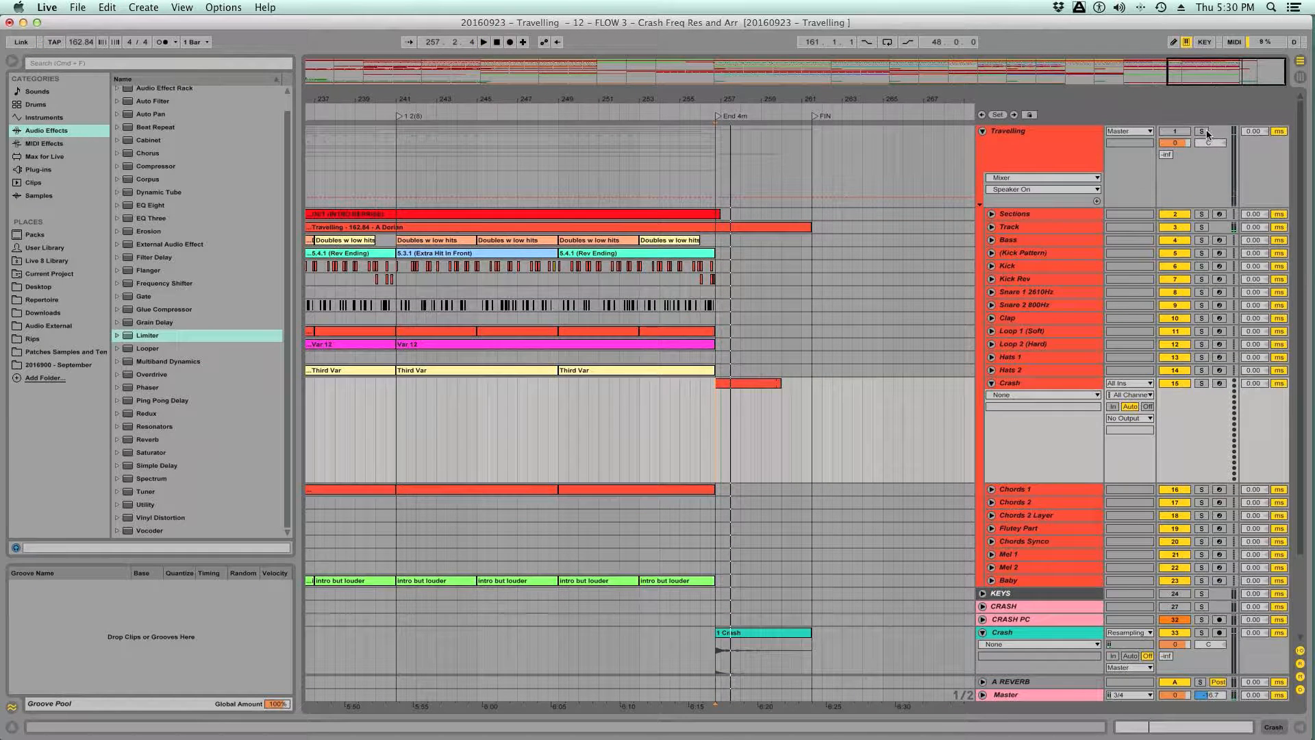
left_click(1206, 133)
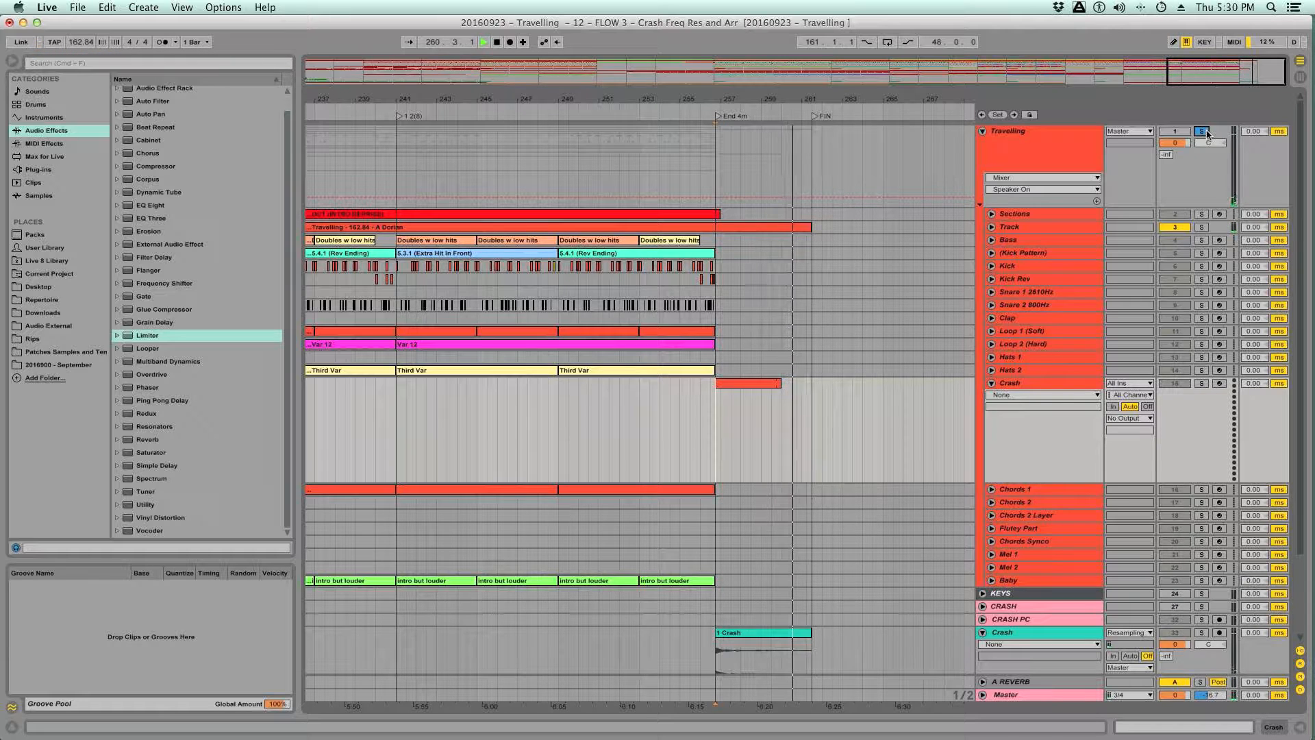
key("space")
left_click(1206, 132)
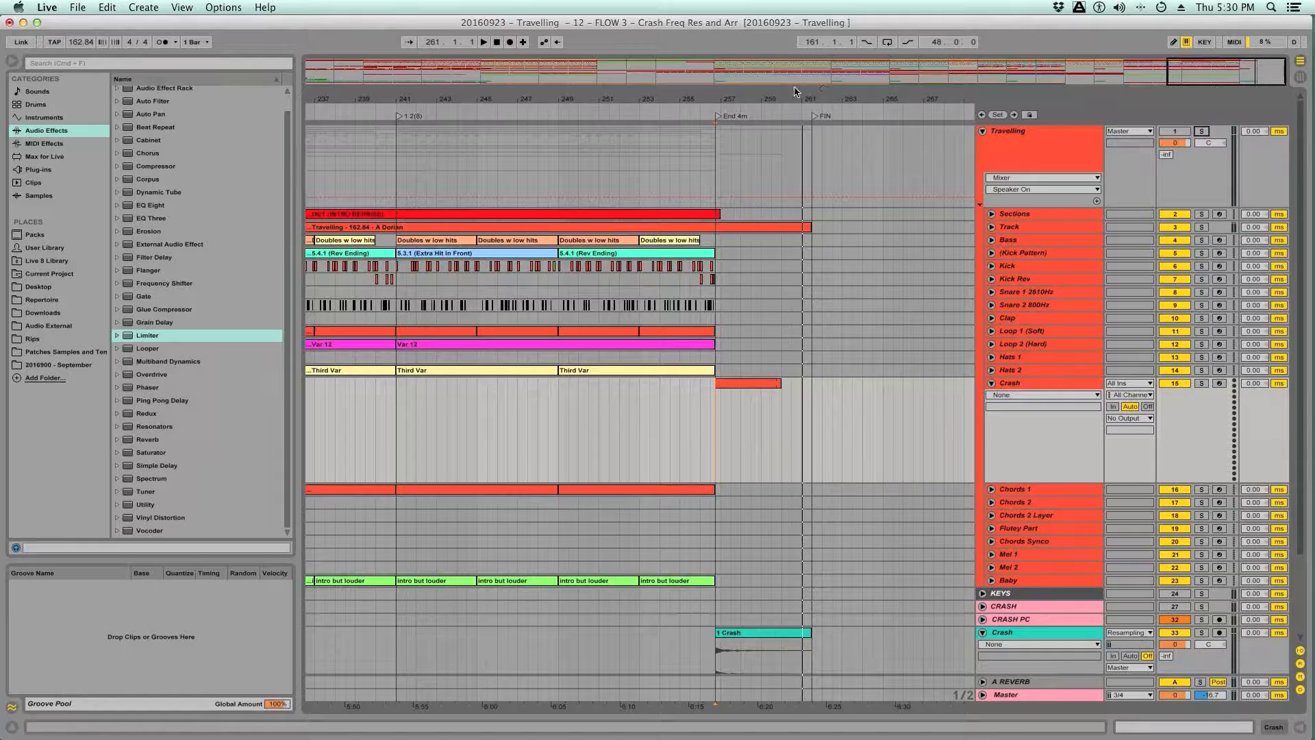
- Save the set with the Travelling group folded and return the insert marker to the song start at 1.1.1
left_click_drag(792, 96, 792, 21)
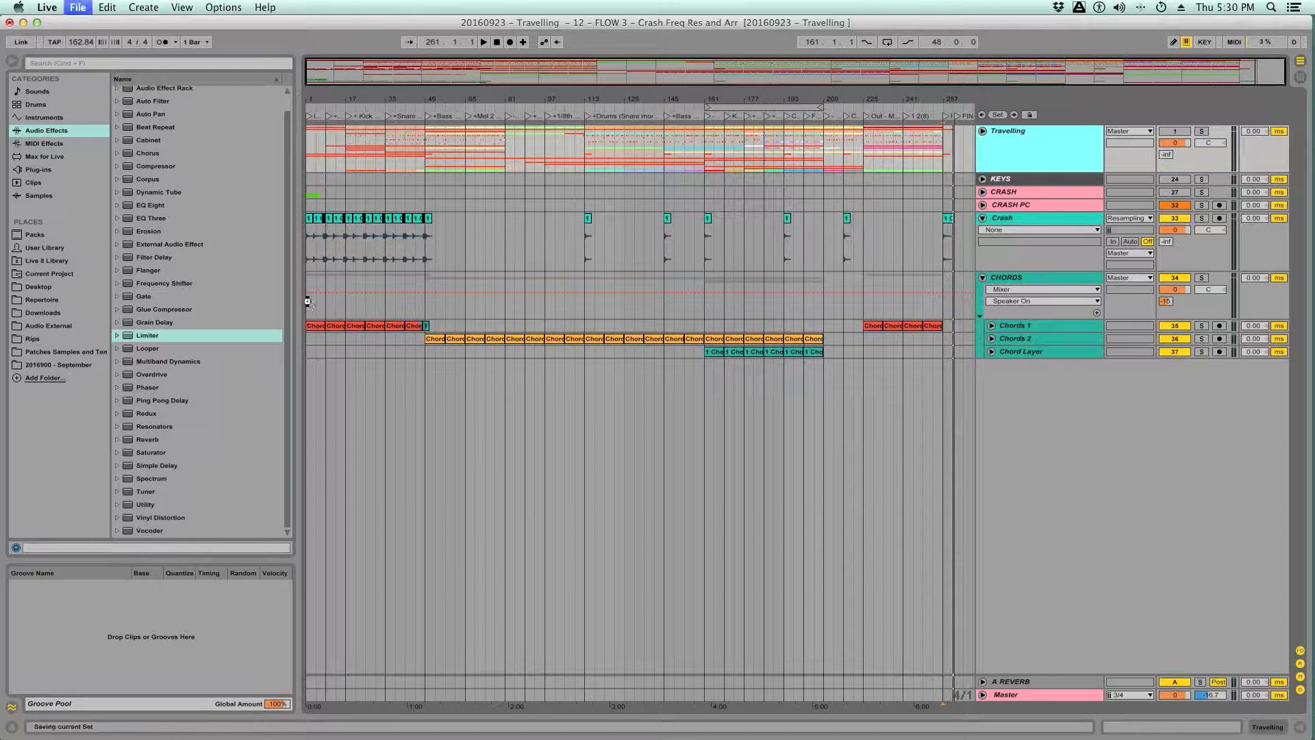
left_click(308, 301)
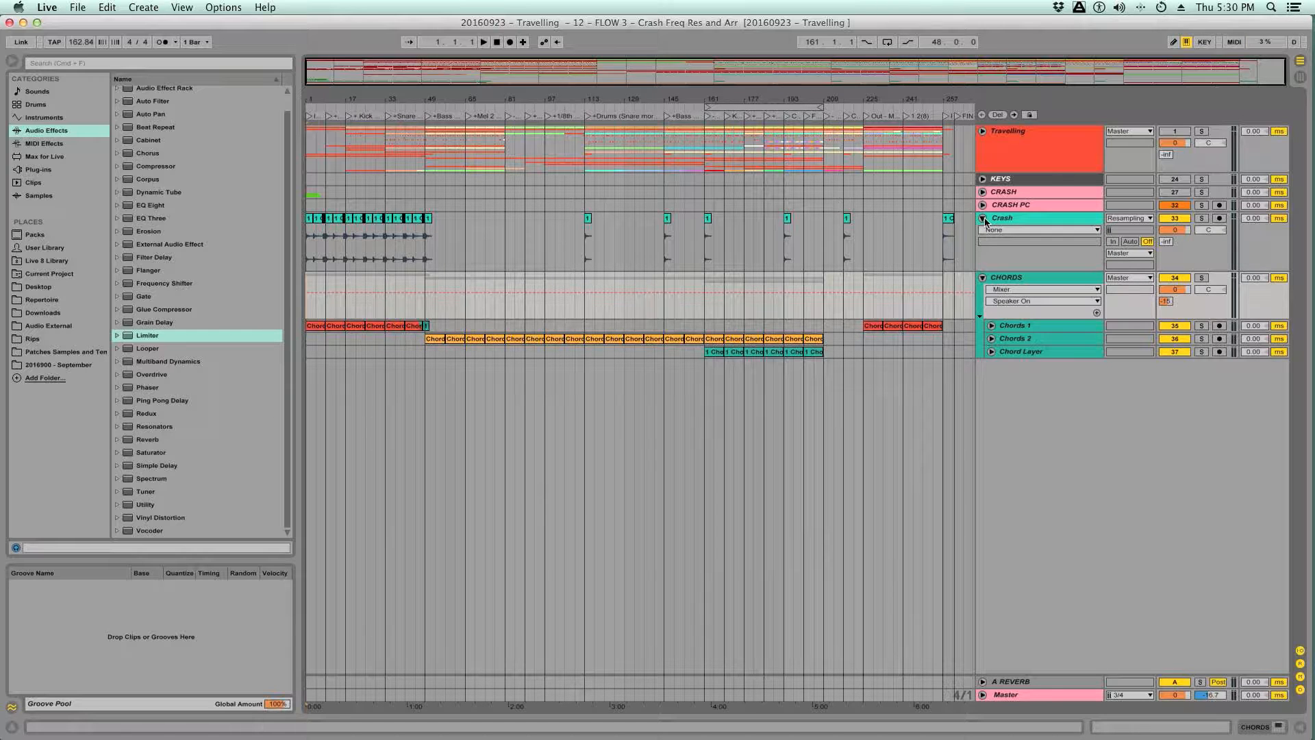
- Play the intro from 1.1.1 and compare the rebuilt Crash and Chords with the soloed Travelling group
key("space")
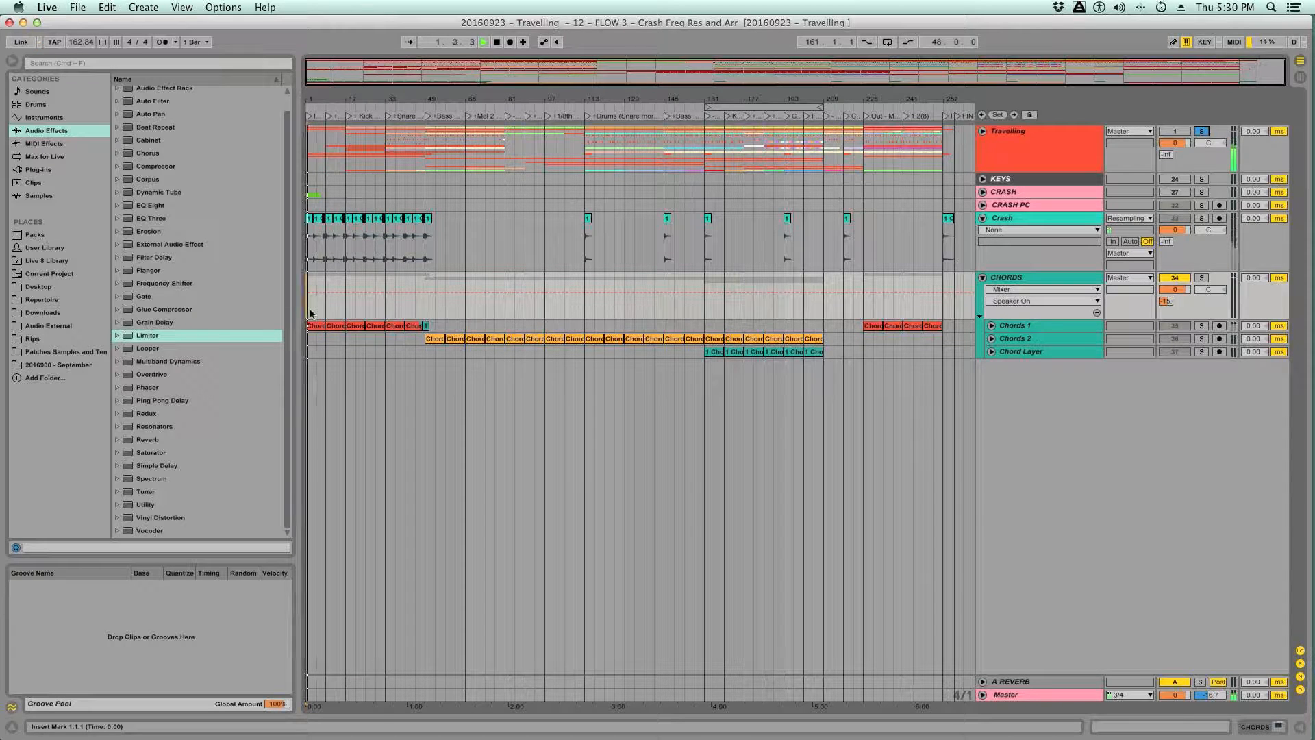
left_click_drag(313, 102, 319, 200)
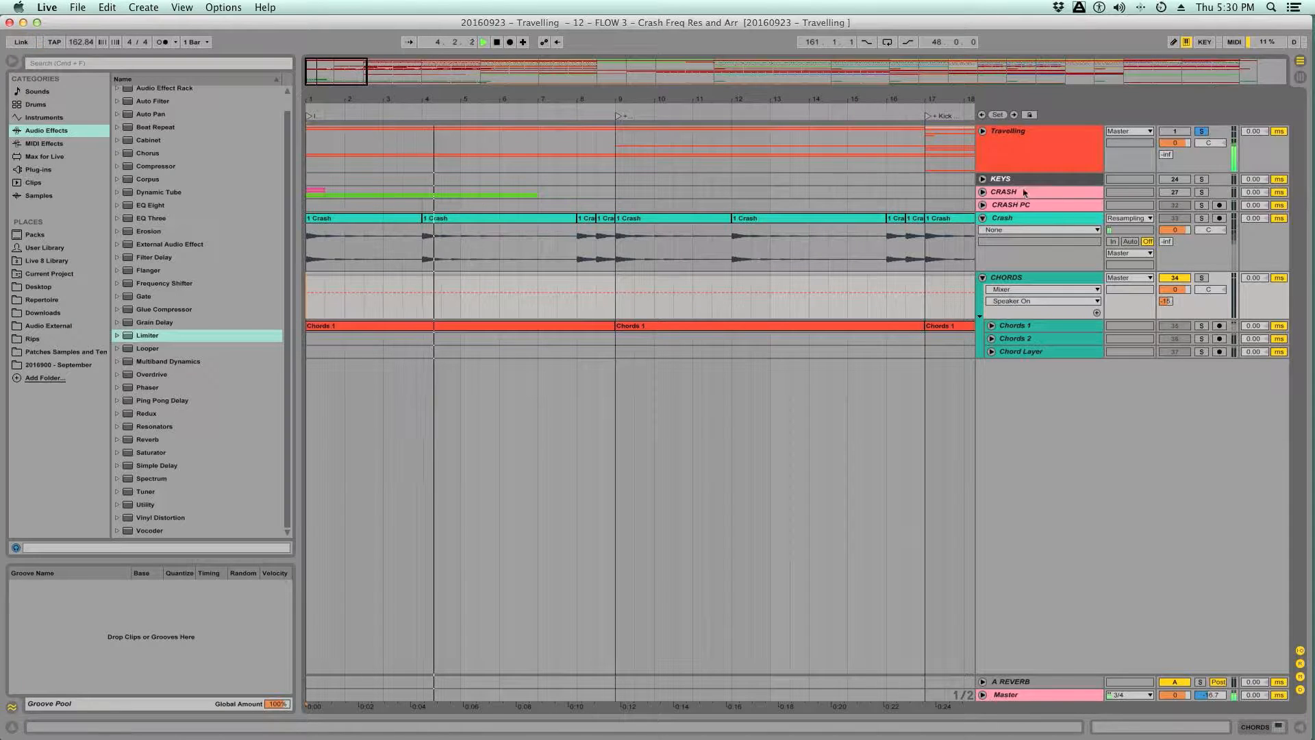
left_click(1202, 132)
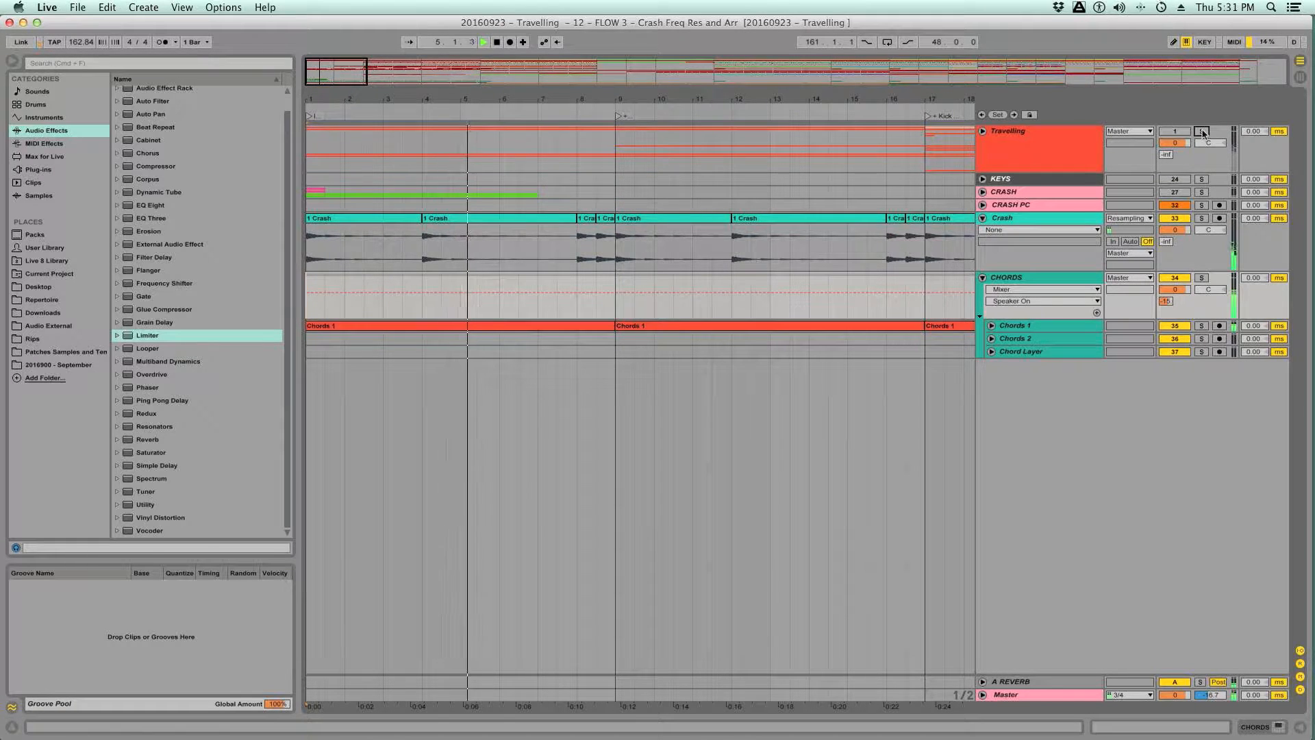
key("space")
key("space")
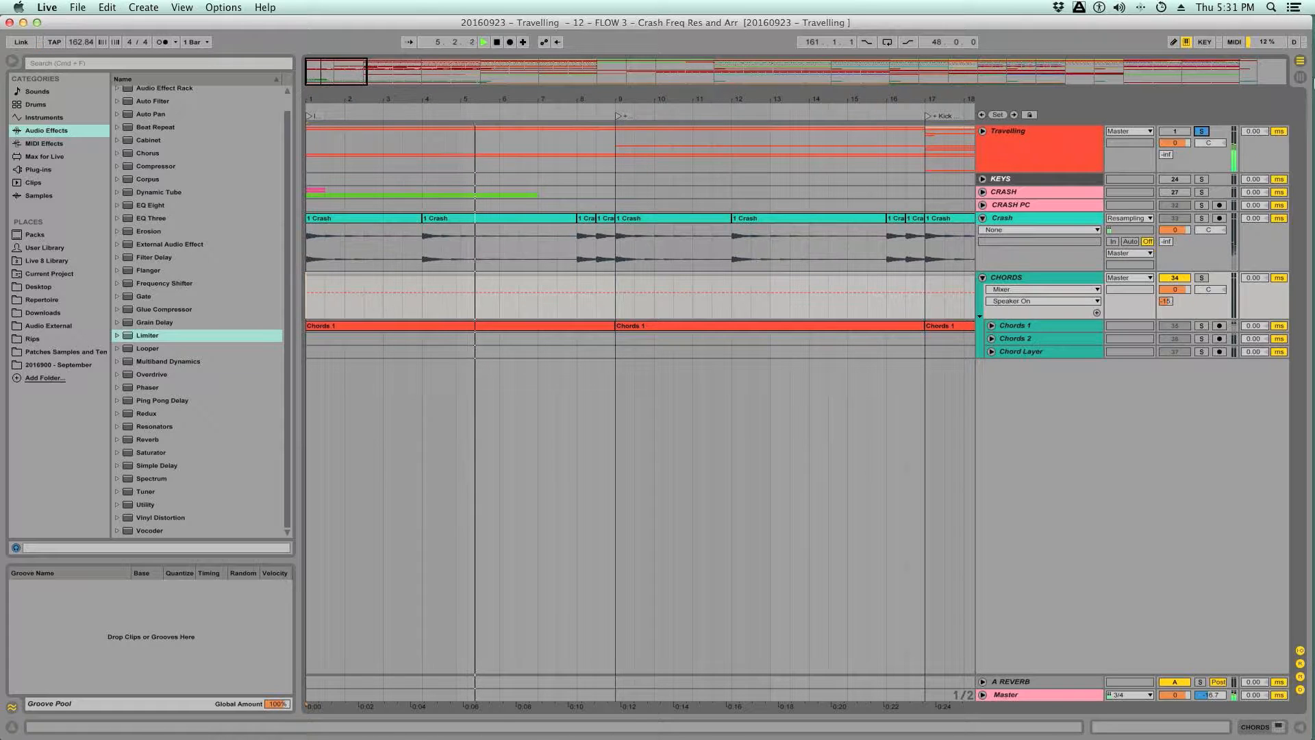
left_click(1201, 131)
key("space")
key("space")
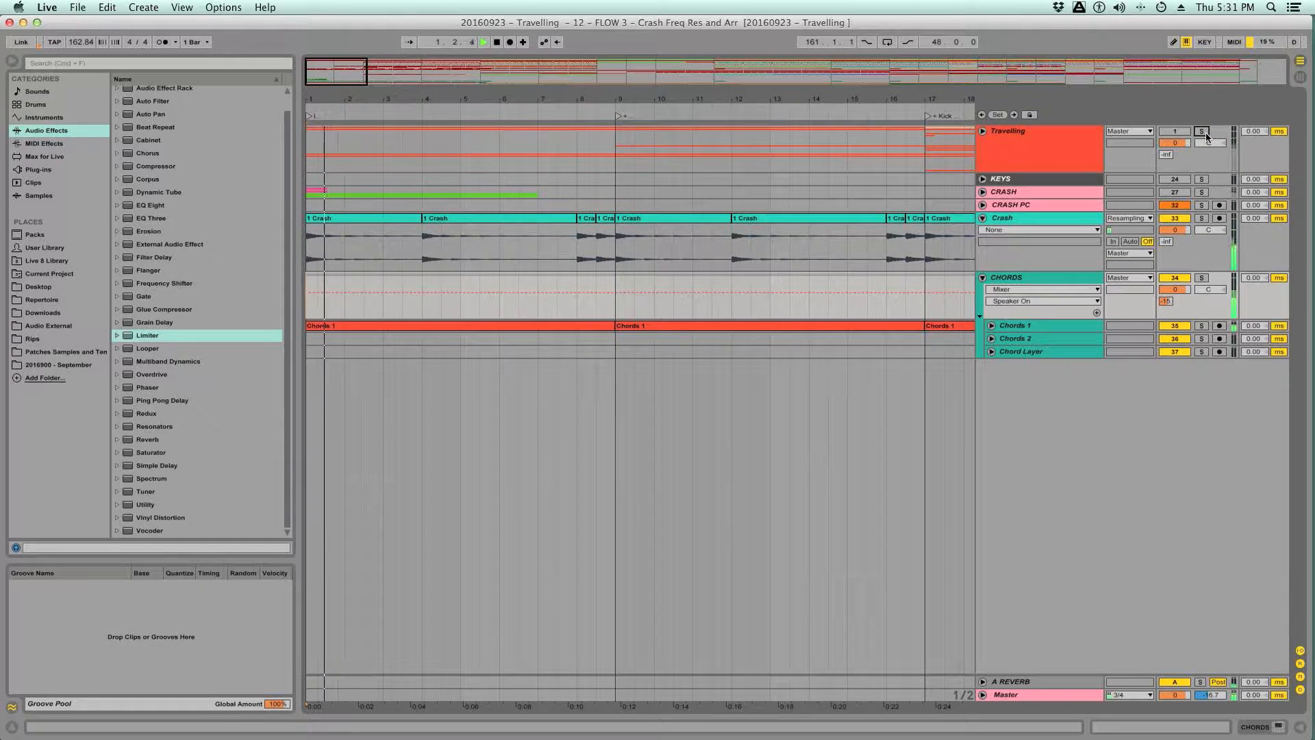
- Add a Utility effect to the teal Crash track and set its gain to -3 dB
double_click(1016, 216)
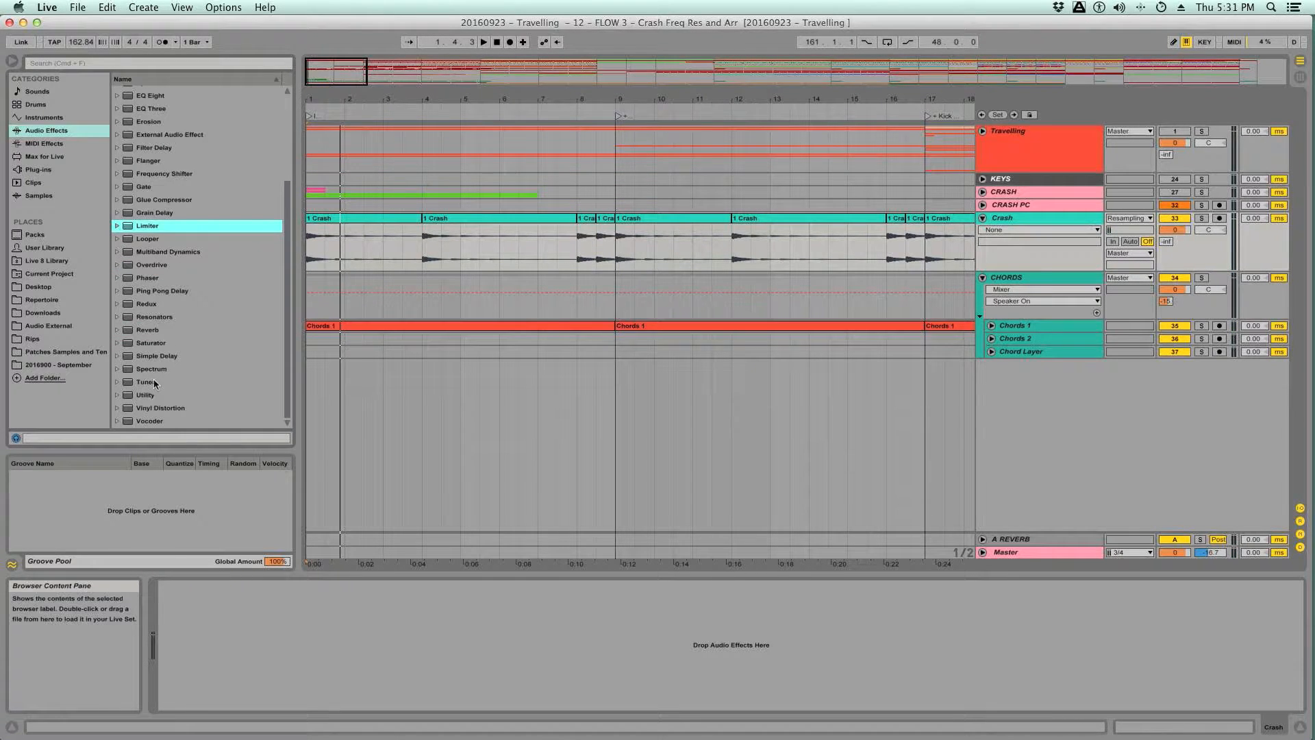
double_click(146, 395)
left_click(191, 623)
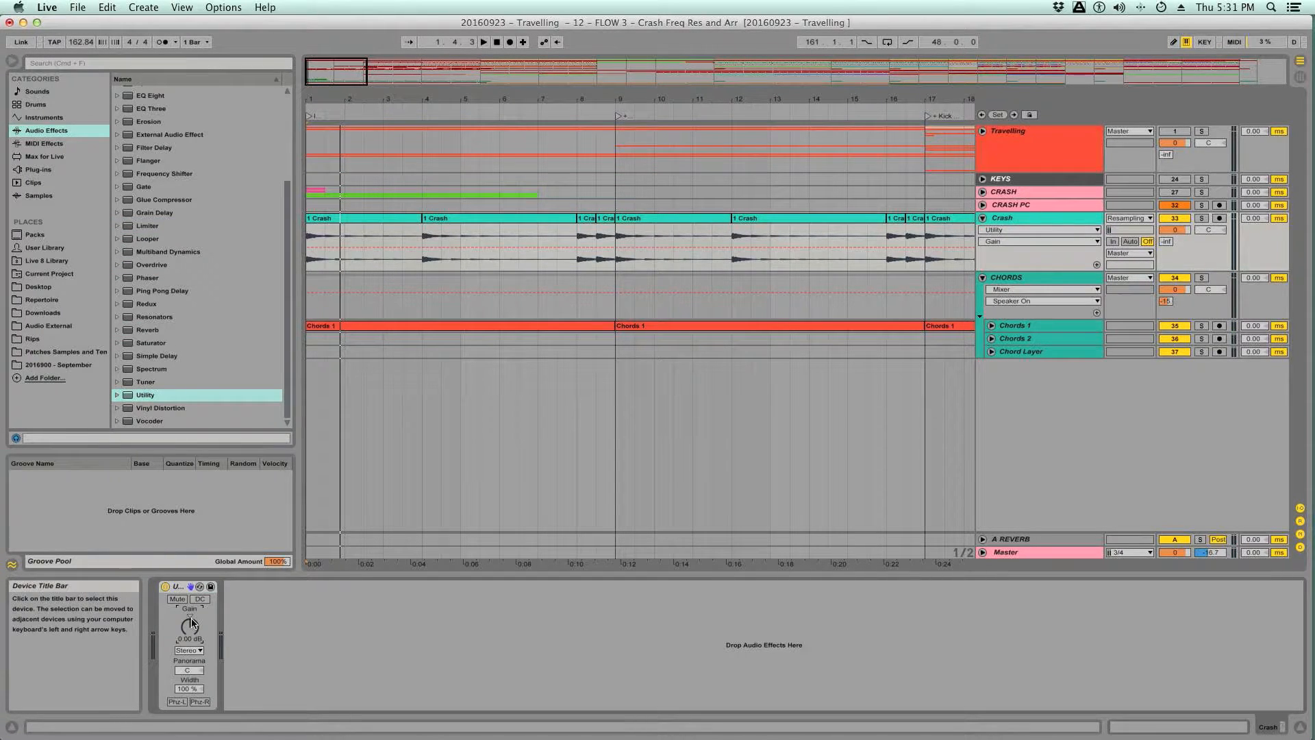
type("-3")
key("Return")
- Compare the lowered Crash level with the Travelling reference by toggling the group's solo while replaying the intro
key("space")
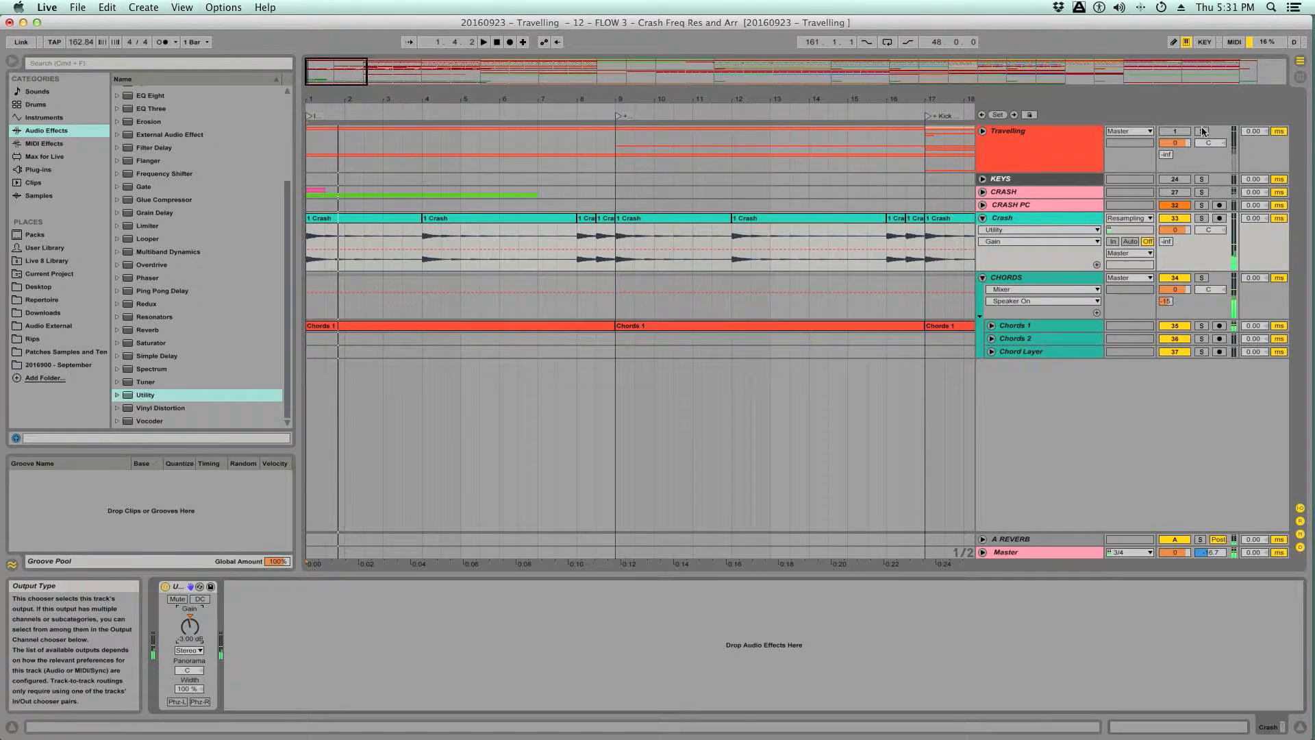
left_click(1202, 131)
key("space")
left_click(1202, 130)
key("space")
key("space")
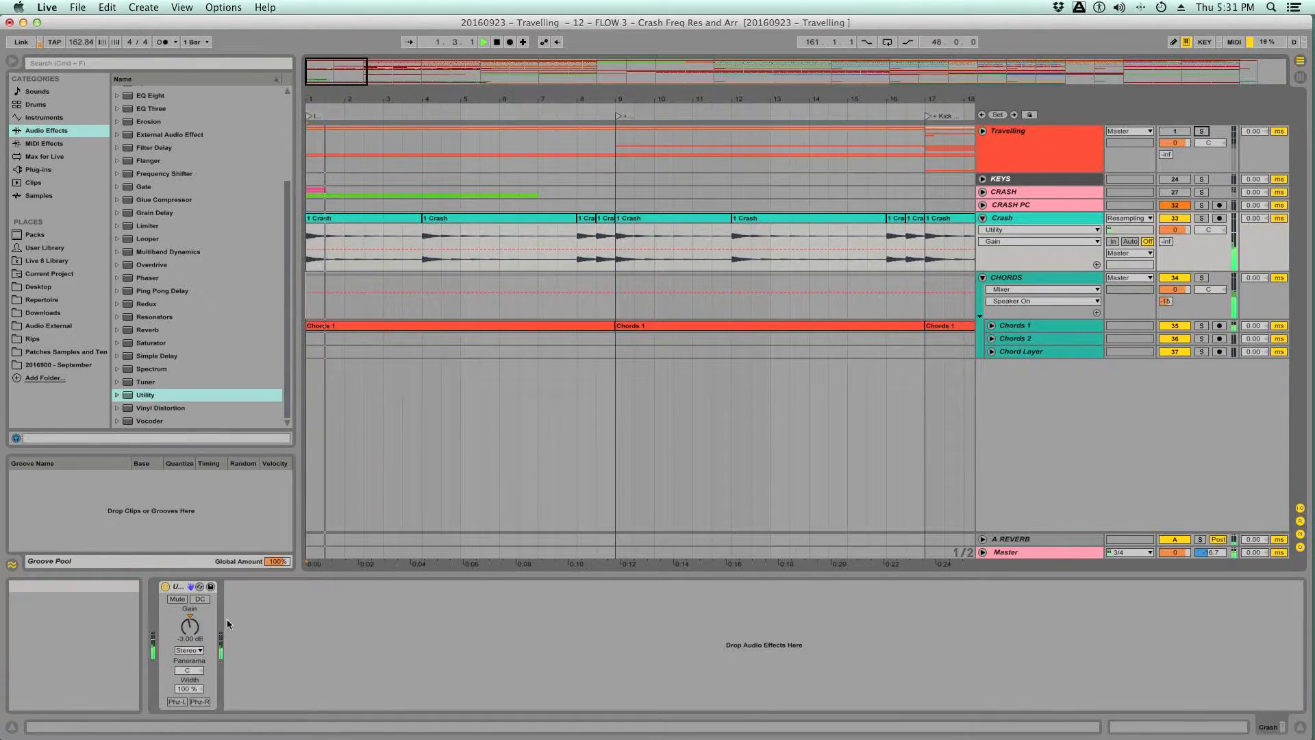
- Fine-tune the Crash track's Utility gain to -2.22 dB while the intro plays
left_click_drag(190, 626, 191, 623)
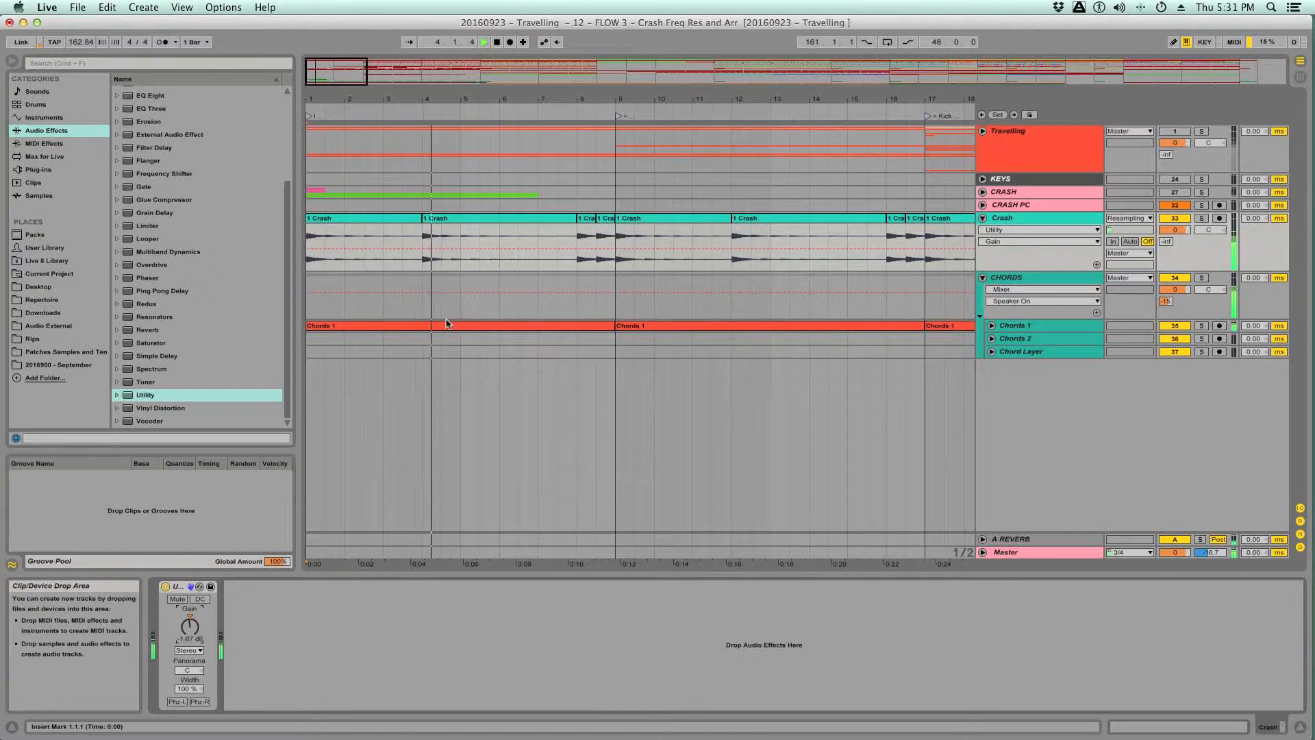
left_click_drag(190, 626, 191, 629)
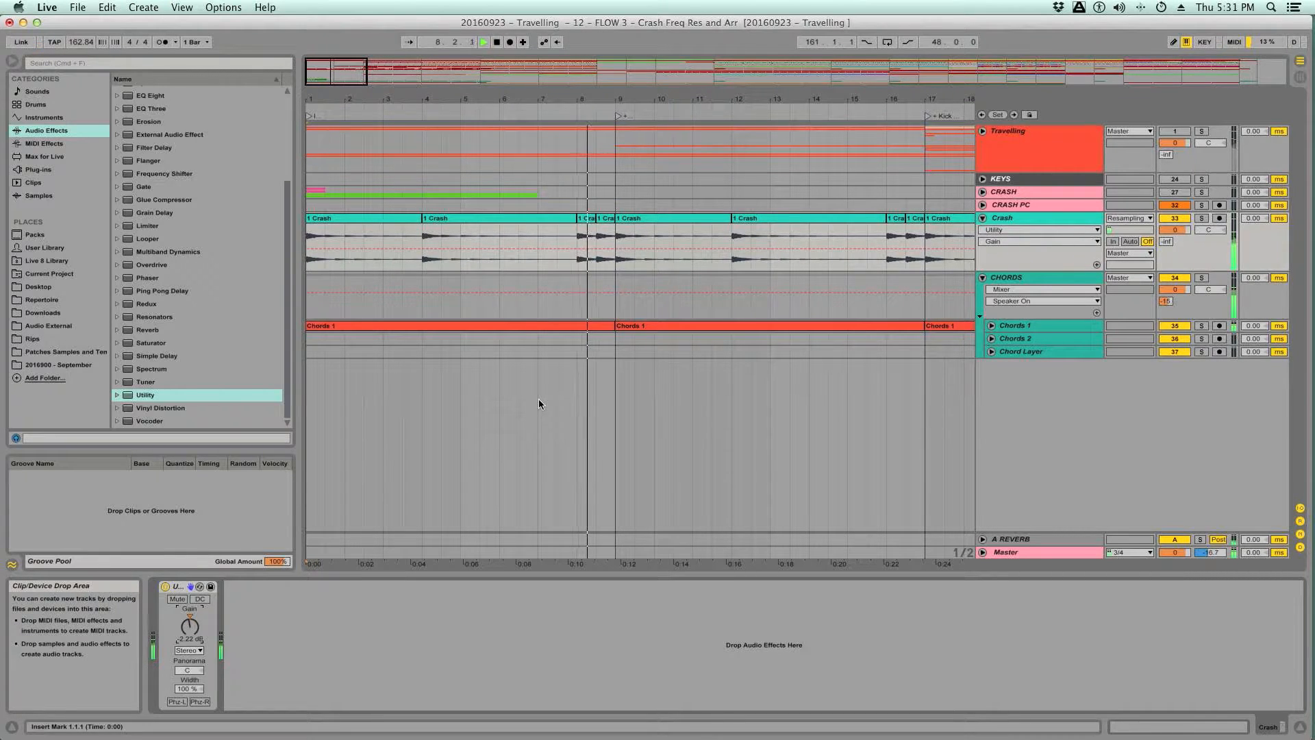
scroll(747, 288, "right", 3)
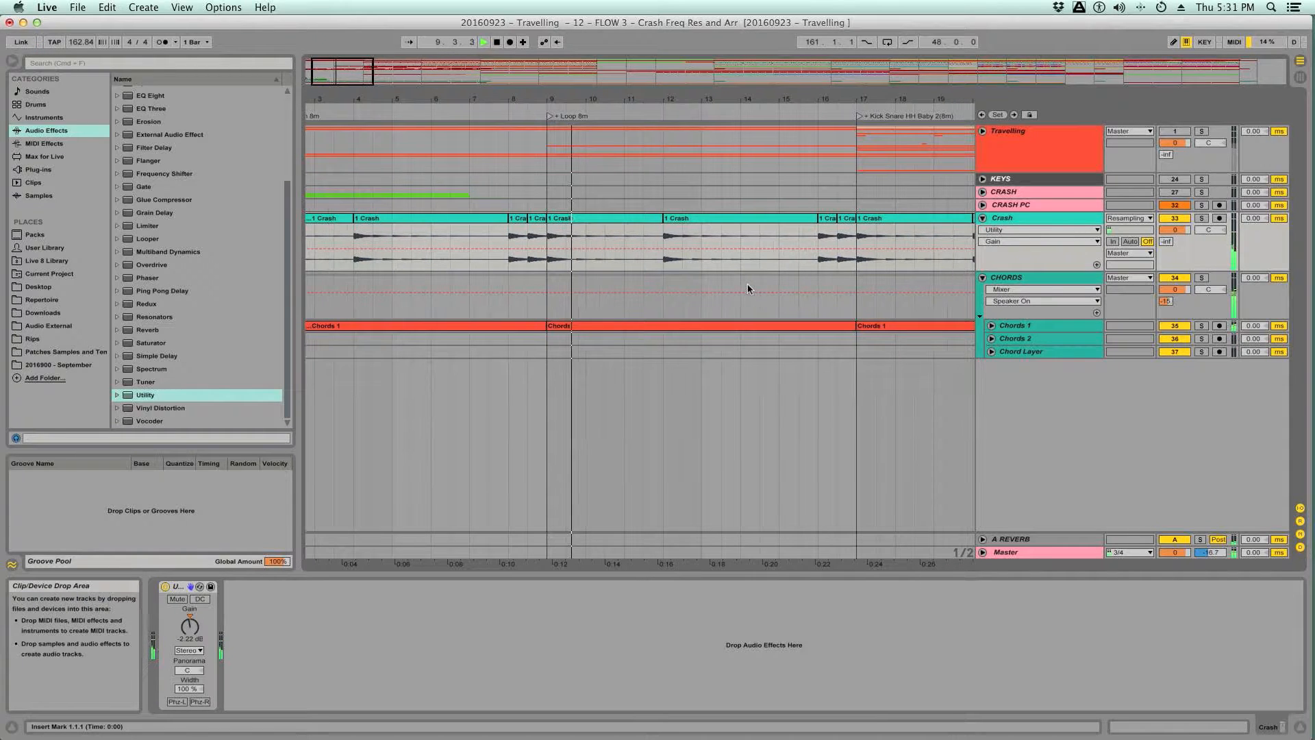
scroll(748, 288, "left", 3)
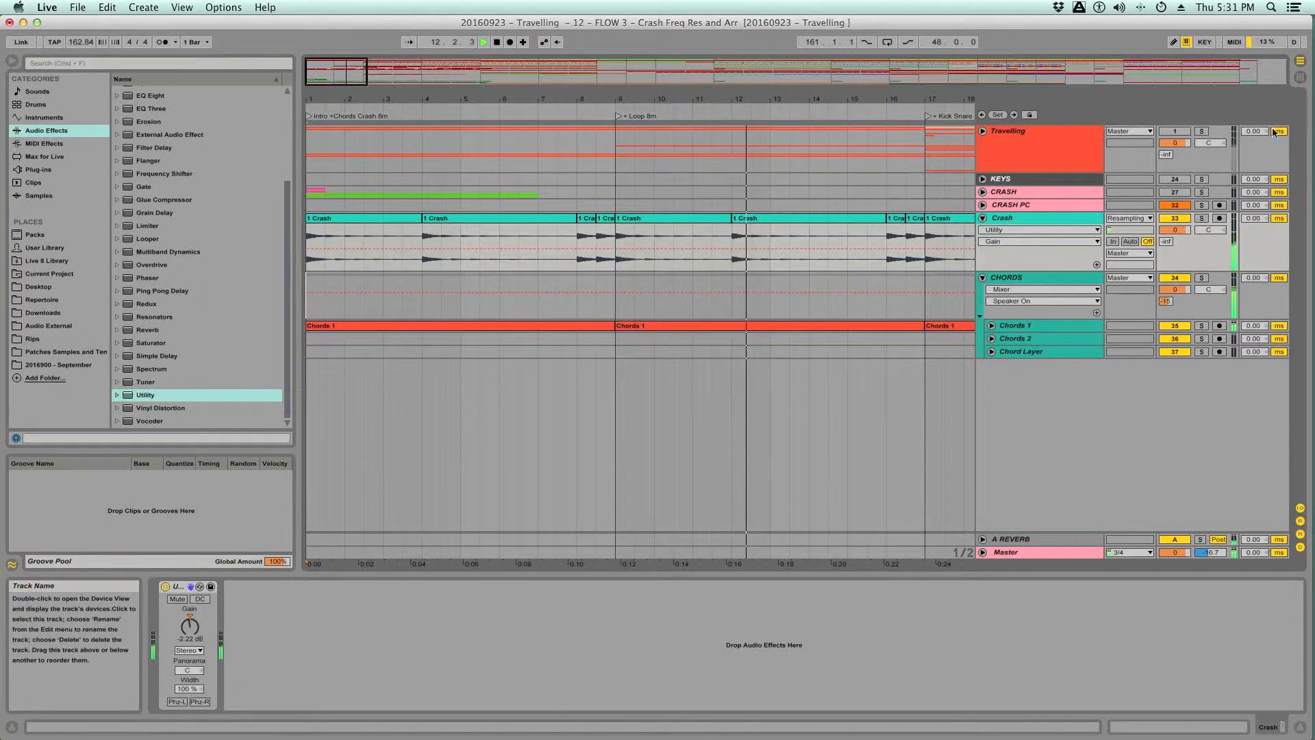
- Solo the Travelling group and compare how its crash hits sound at 1.1.1, 4.1.1 and 8.1.1
left_click(1201, 131)
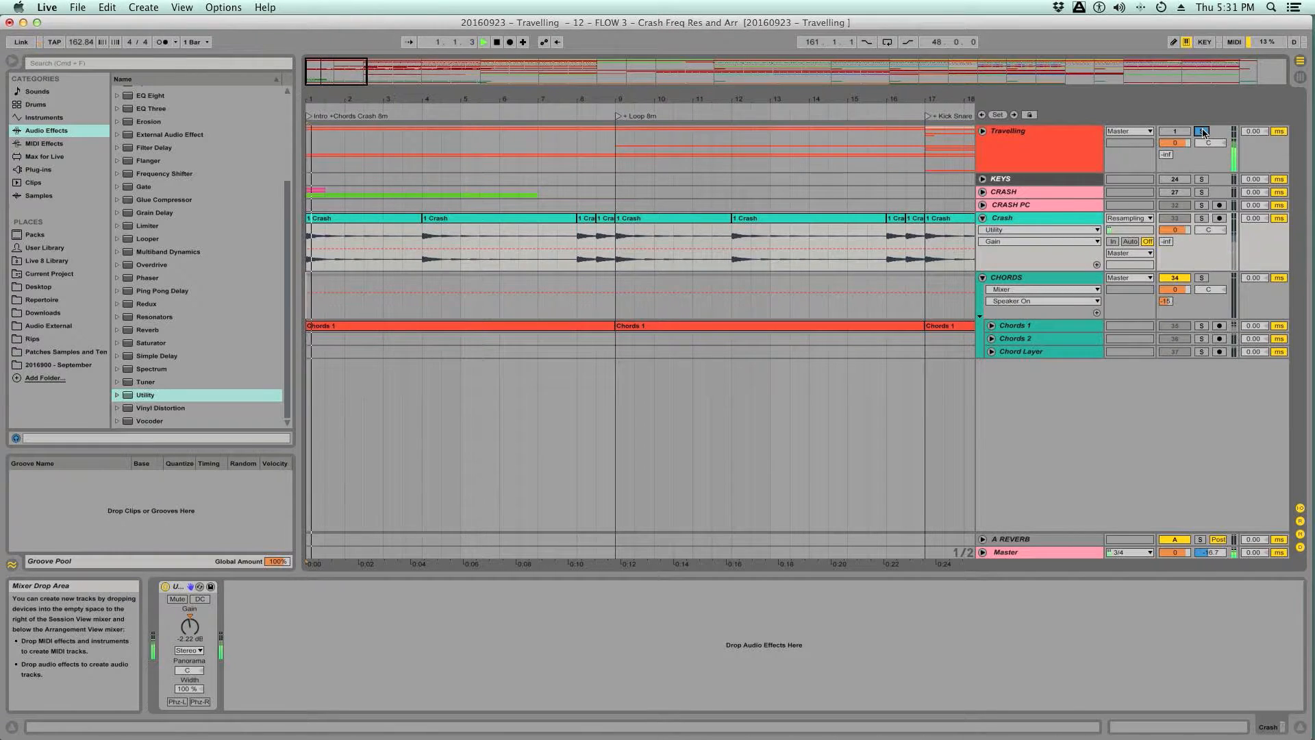
left_click(423, 239)
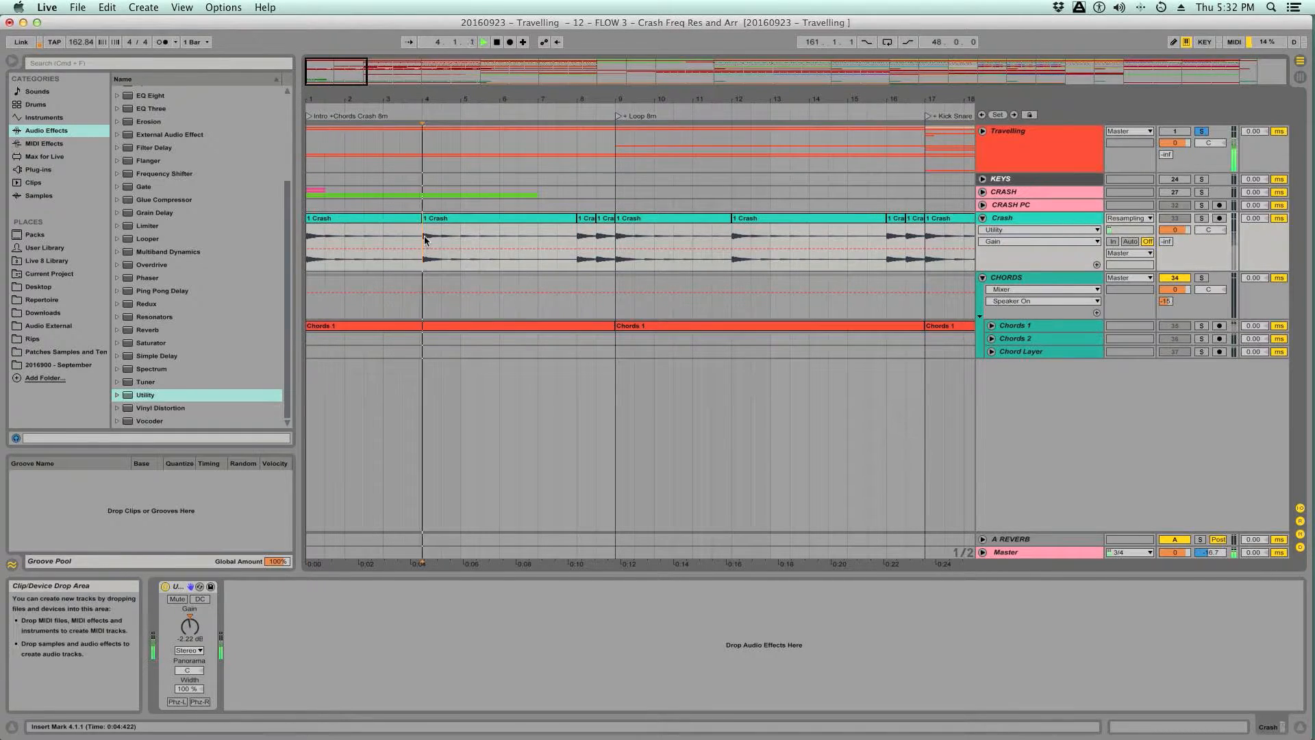
key("Home")
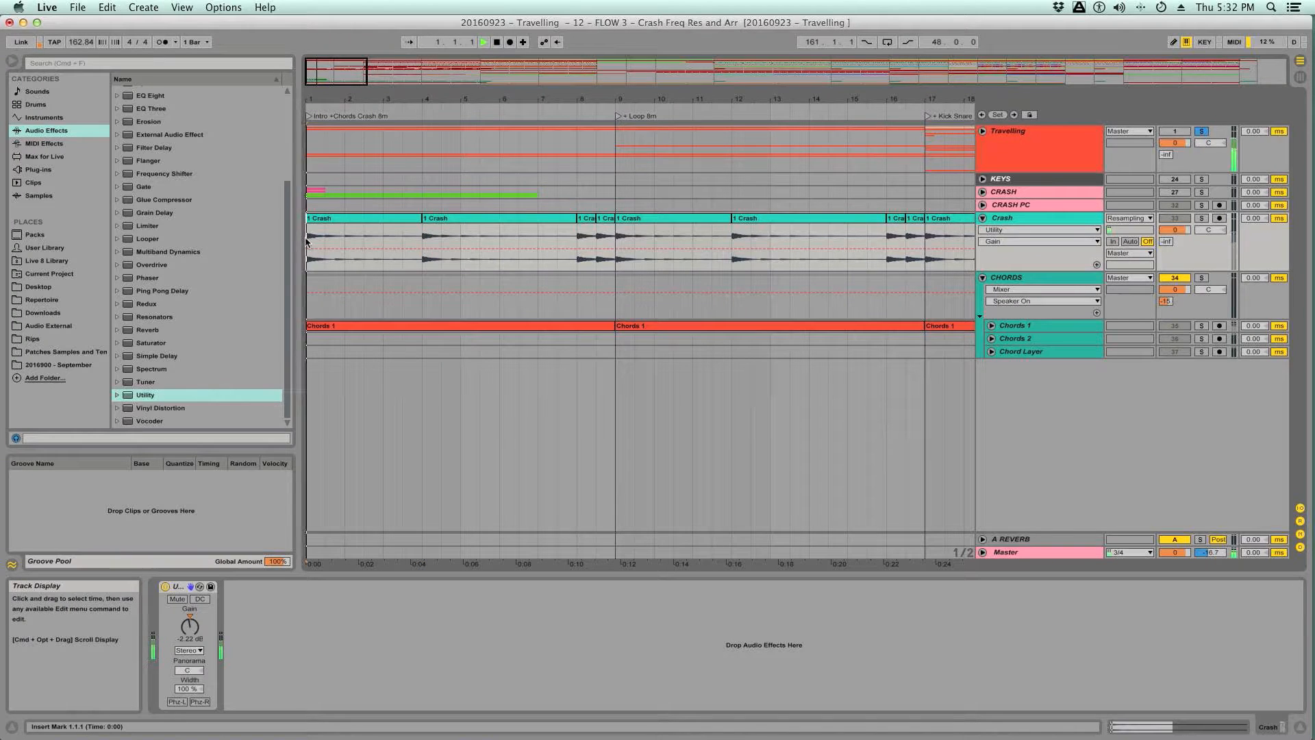
left_click(440, 237)
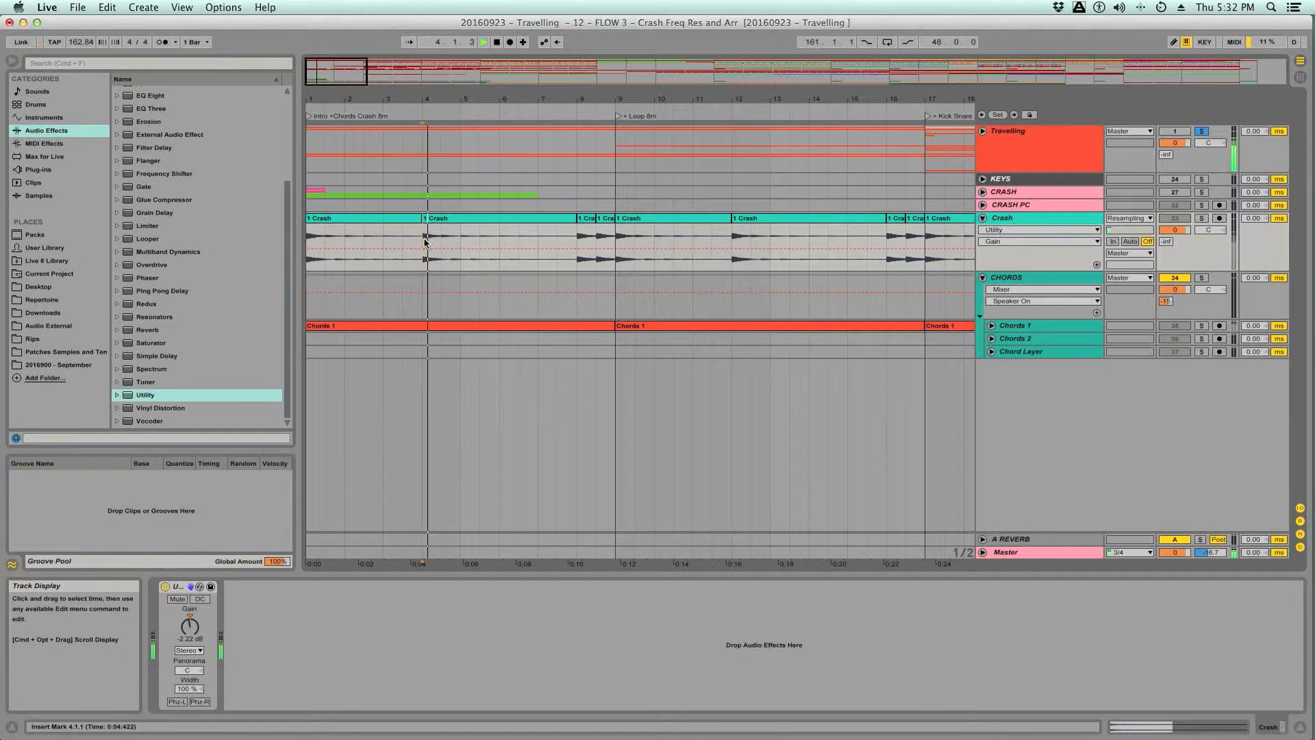
key("space")
left_click(422, 247)
key("space")
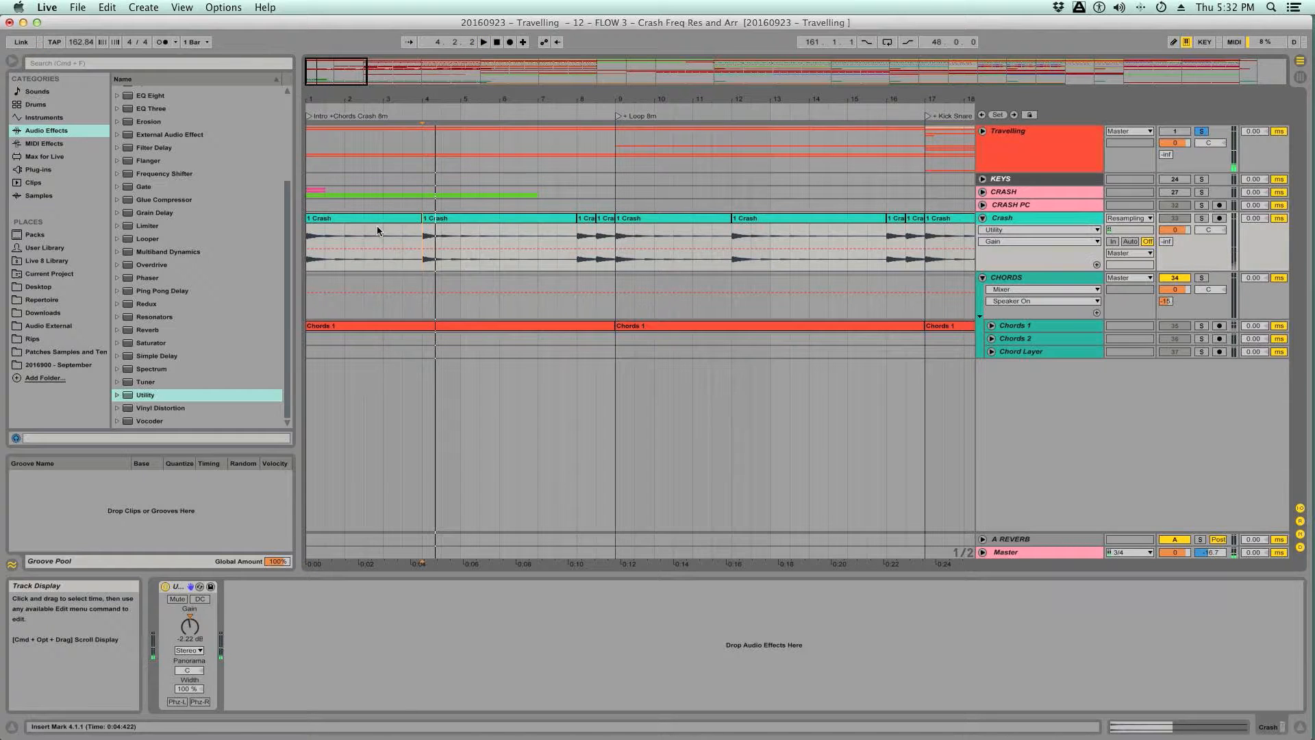
left_click(375, 218)
key("space")
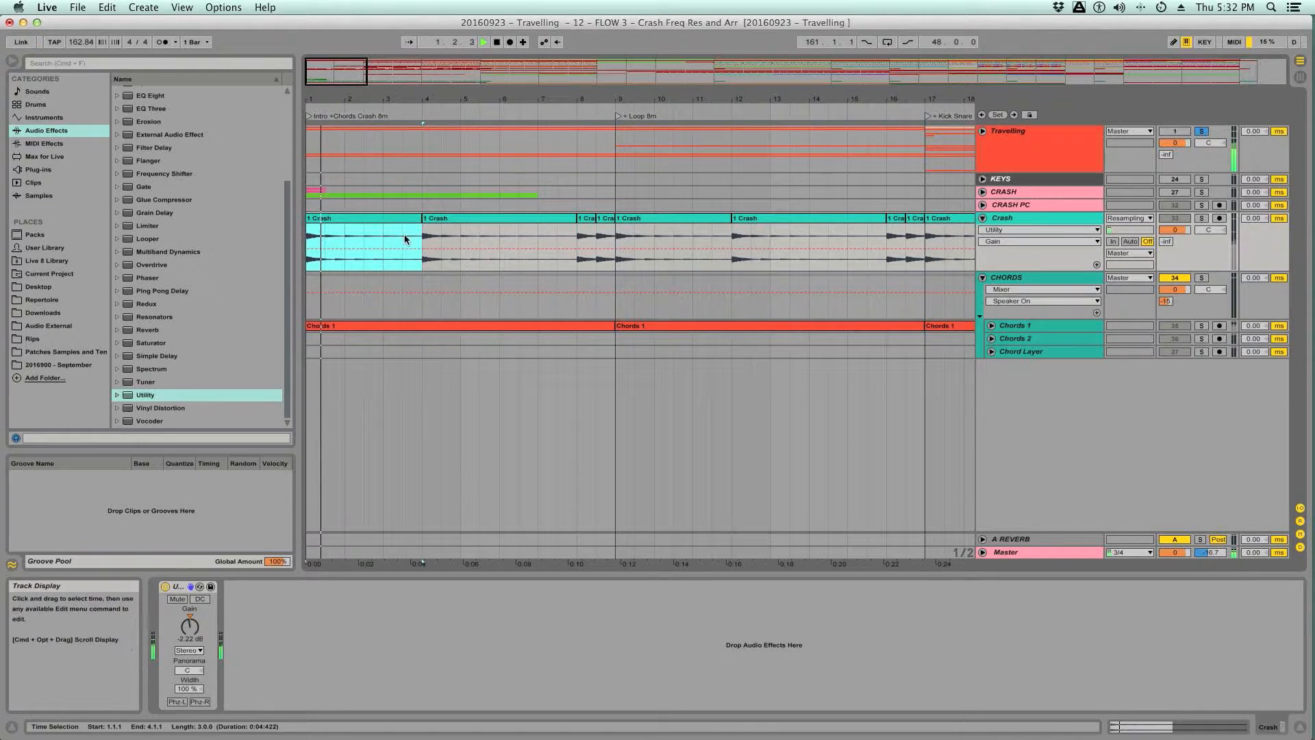
left_click(423, 244)
key("space")
key("space")
left_click(581, 247)
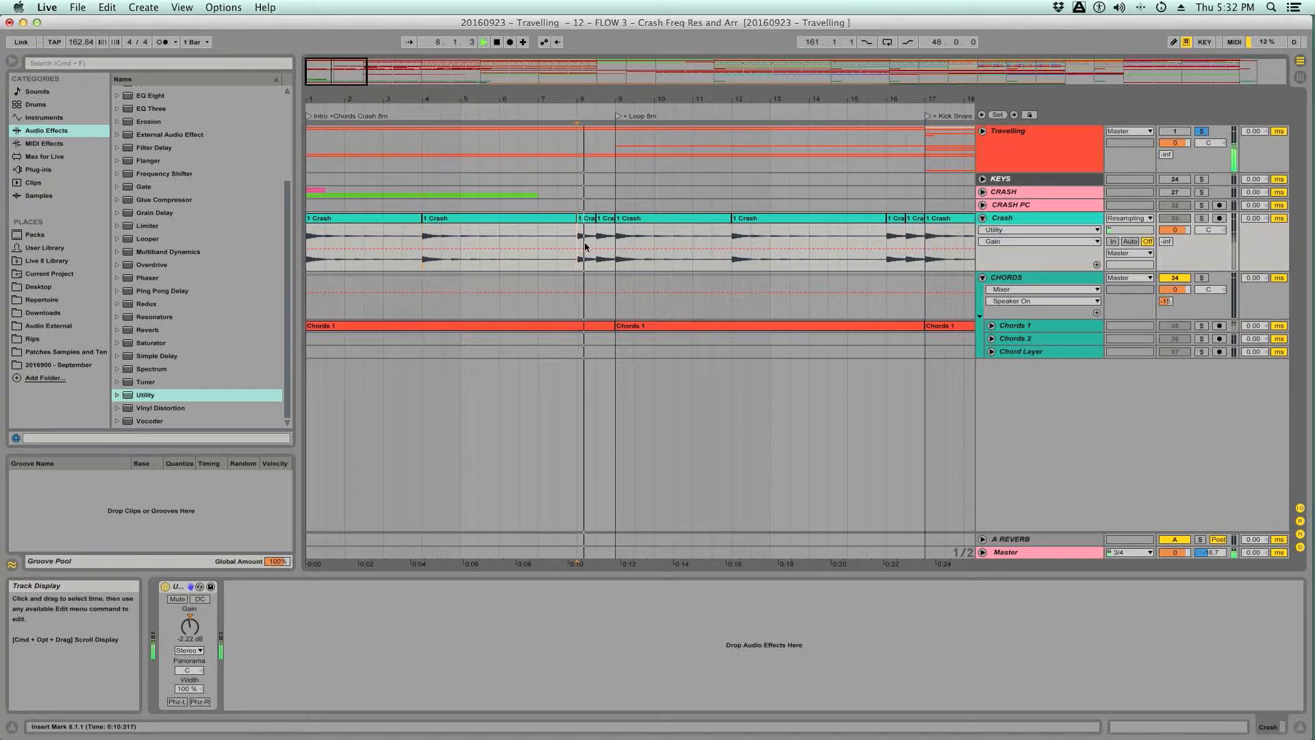
key("space")
key("space")
key("space")
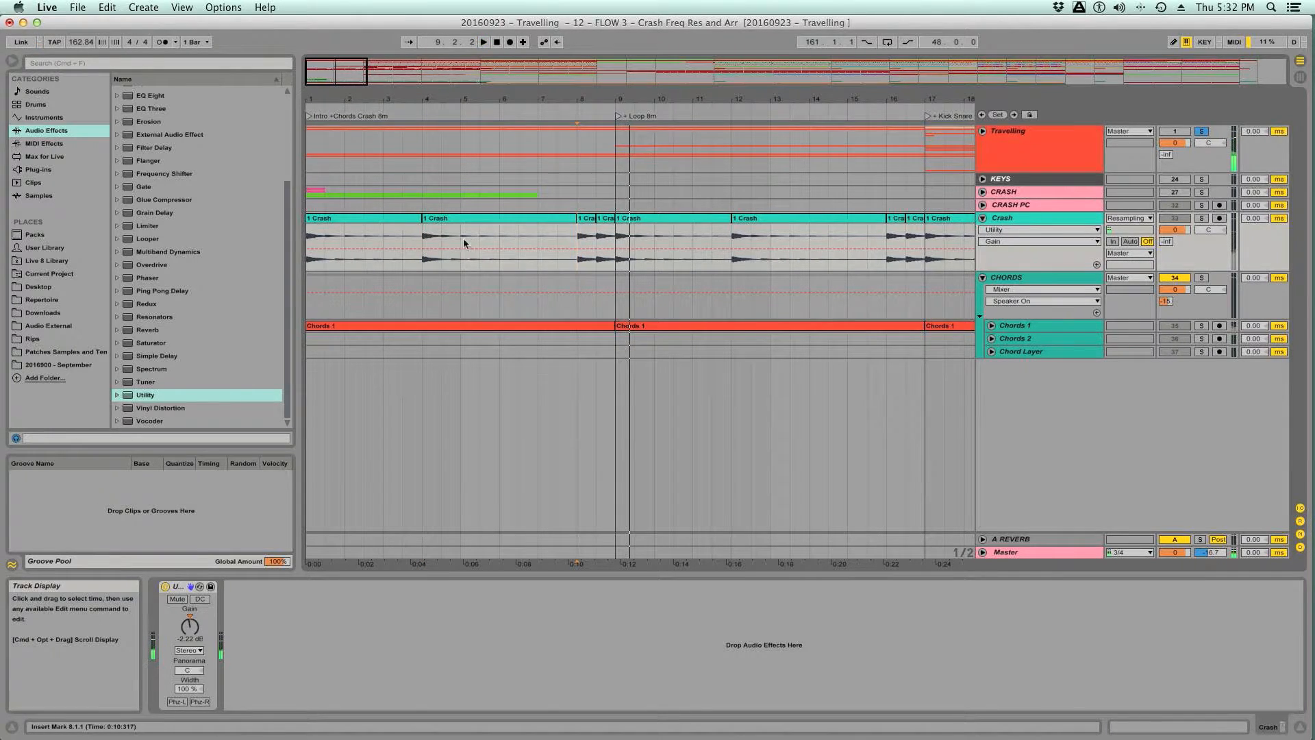
- Replay the reference crashes at 1.1.1 and 4.1.1 and the closely spaced hits from 8.1.1 for differences
key("space")
left_click(424, 241)
left_click(310, 247)
key("space")
key("space")
key("space")
left_click(423, 248)
key("space")
key("space")
left_click(593, 242)
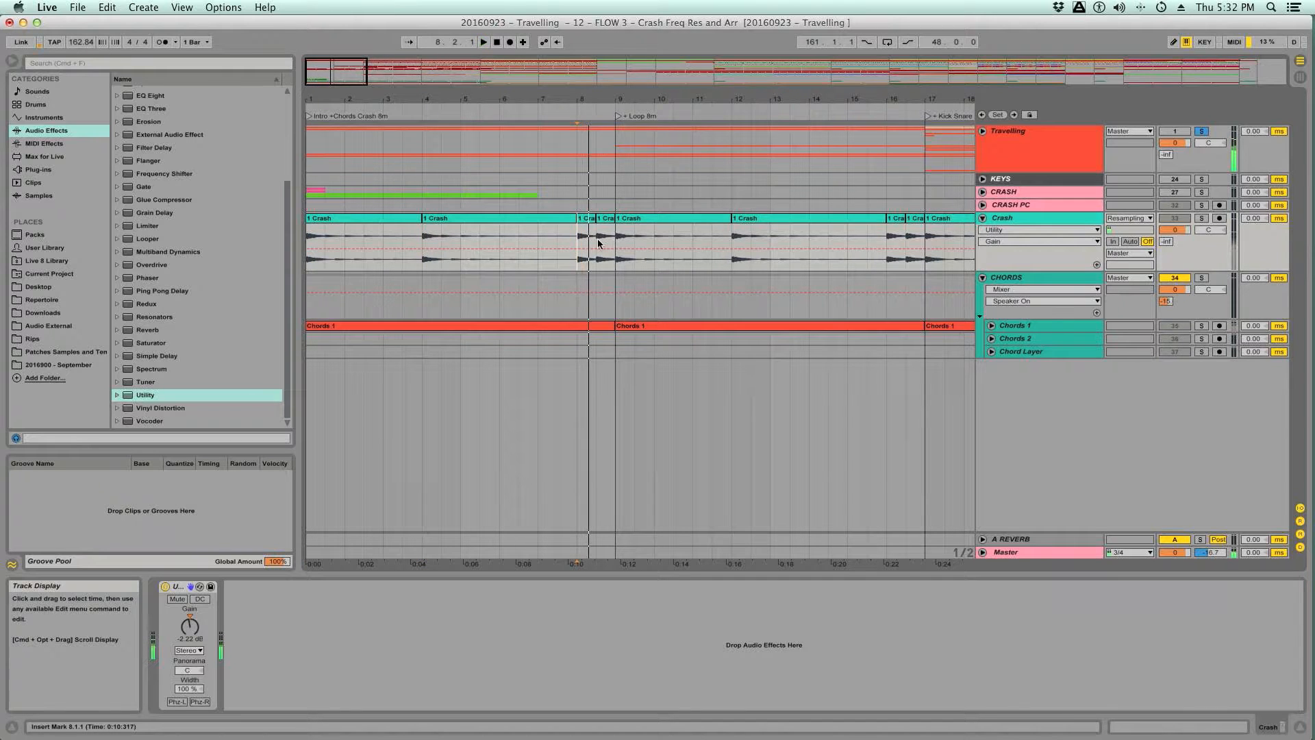
left_click(598, 241)
left_click(576, 241)
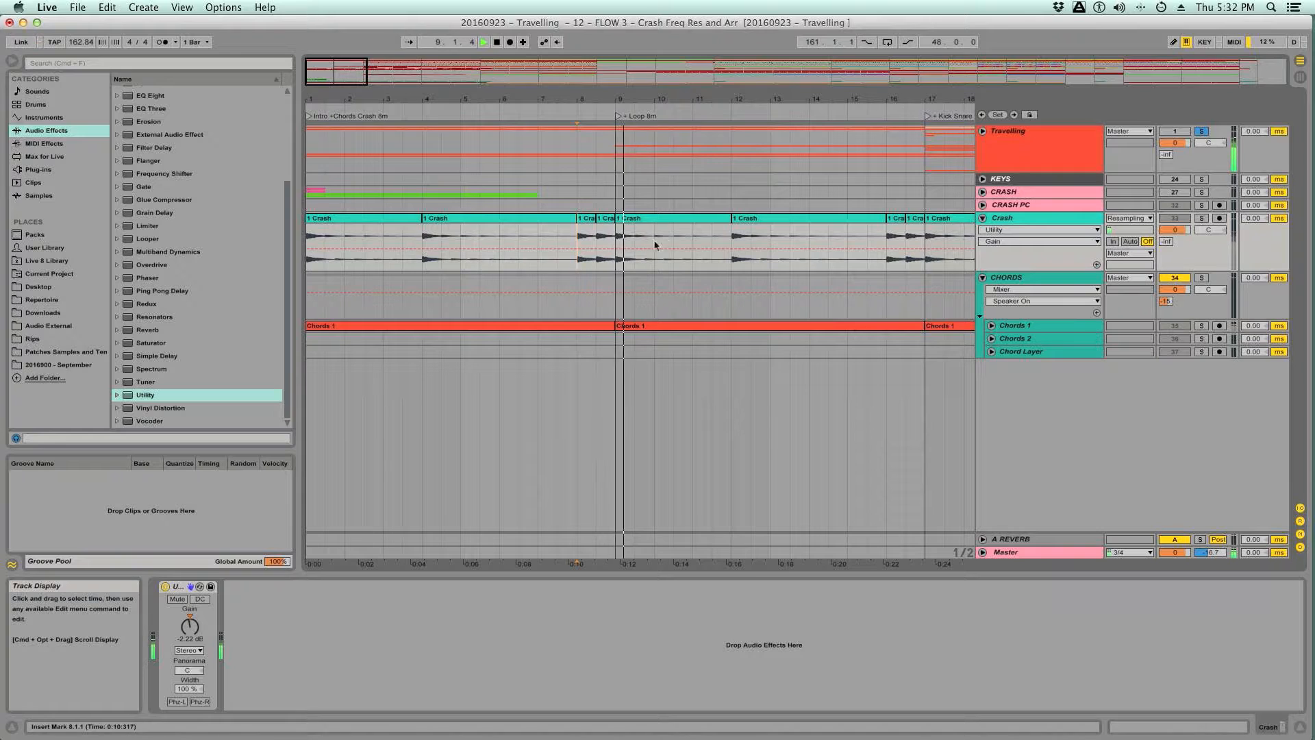
- Compare the reference crashes at 9.1.1 and 12.1.1 with the earlier hits at 4.1.1 and 1.1.1
key("space")
key("space")
left_click(734, 249)
key("space")
key("space")
key("space")
key("space")
left_click(613, 247)
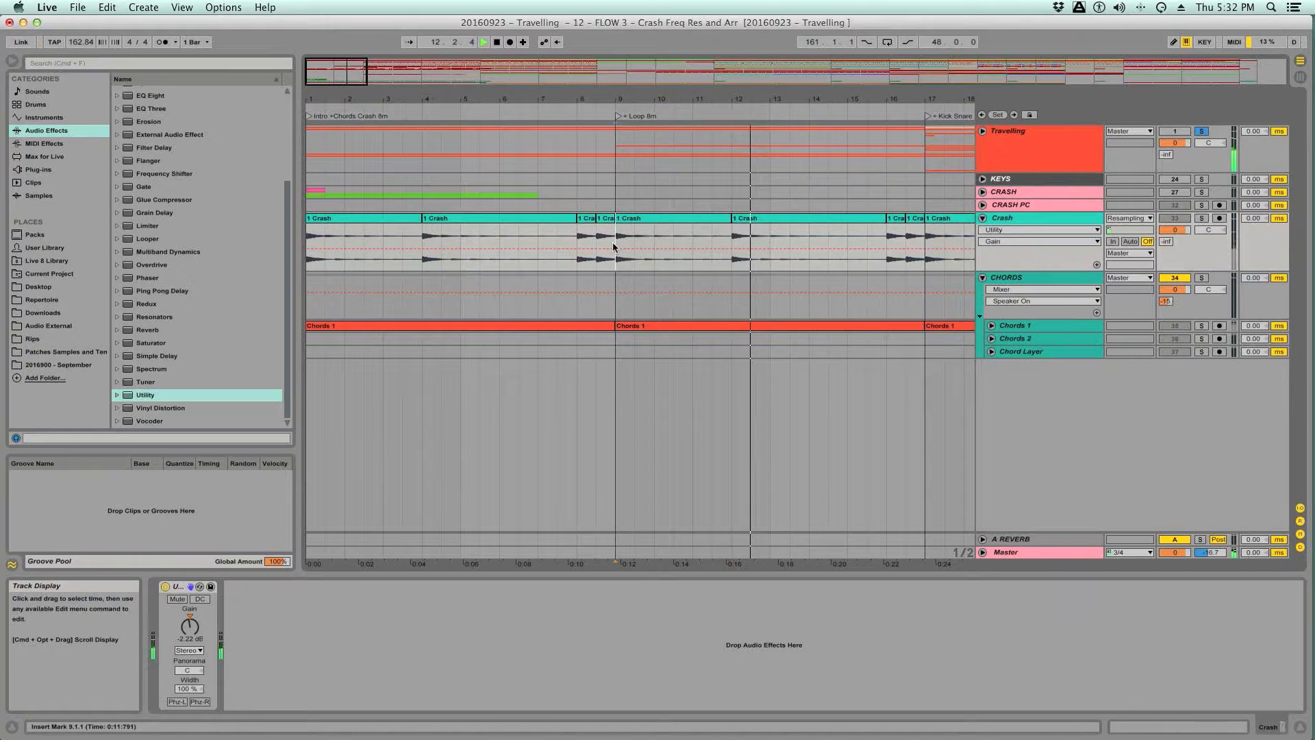
left_click(735, 241)
left_click(425, 247)
left_click(308, 241)
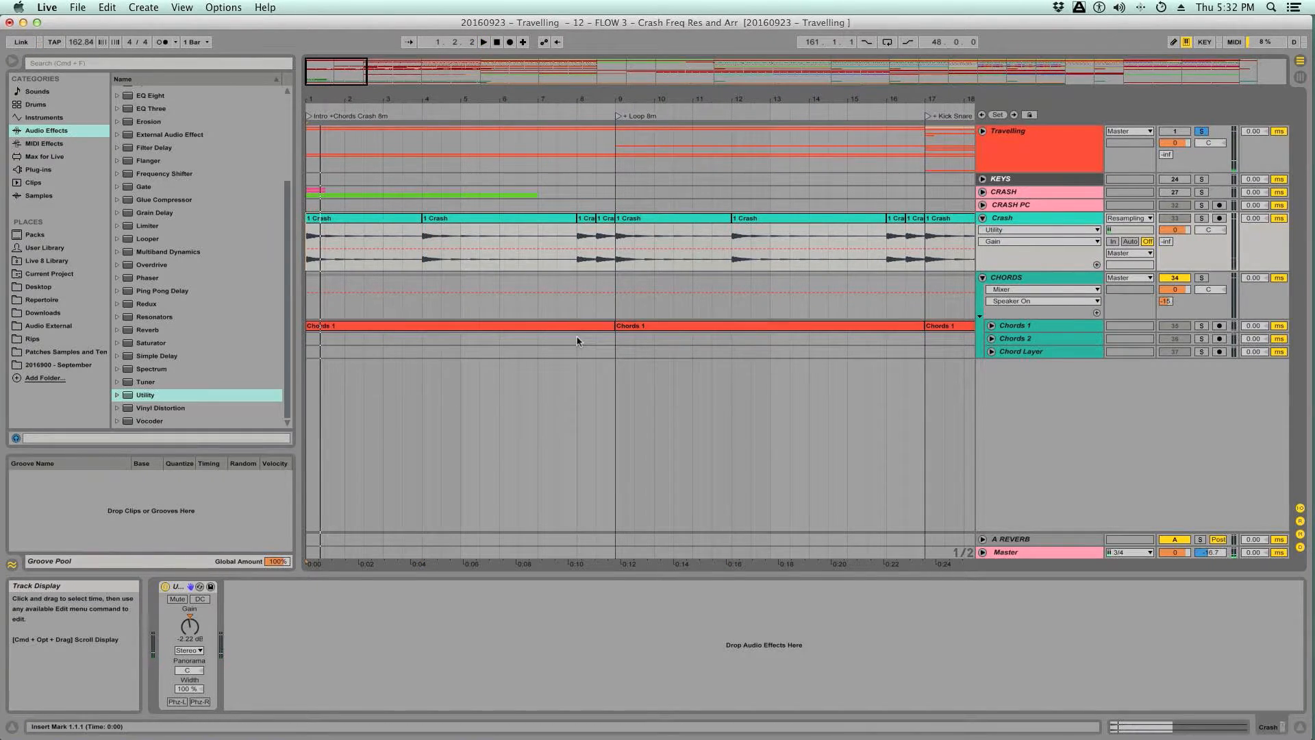
- Unsolo the Travelling group and play the rebuilt intro to check its Crash hits
left_click(1202, 131)
key("space")
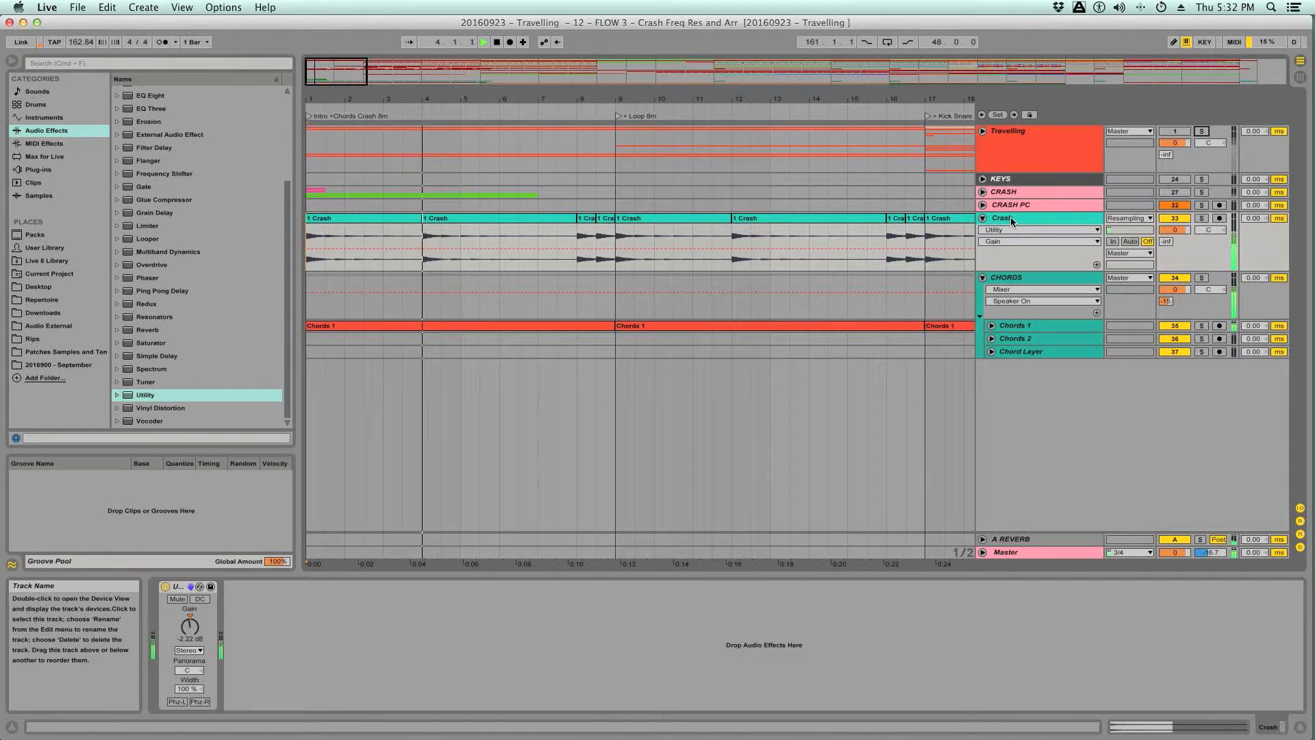
key("space")
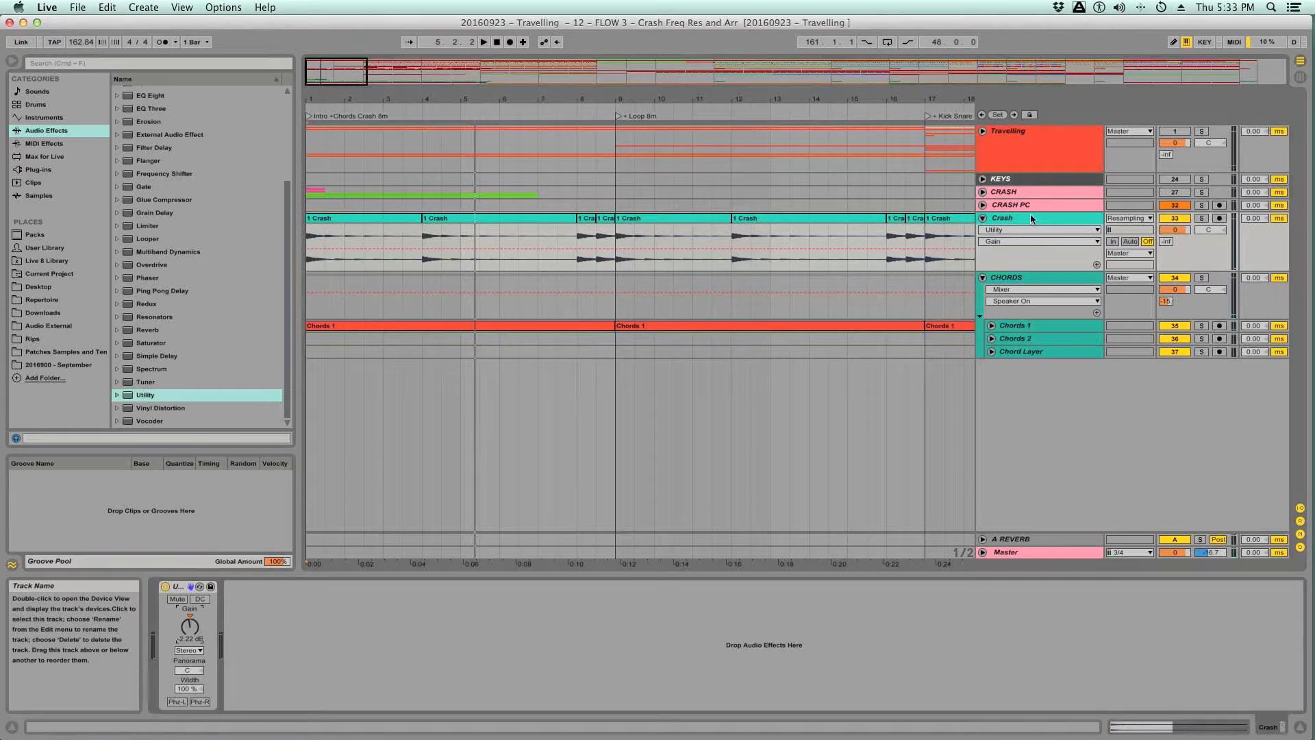
- Rename the Crash clip at 4.1.1 to "Automate EQ for timbral variation" and save the set
left_click(467, 220)
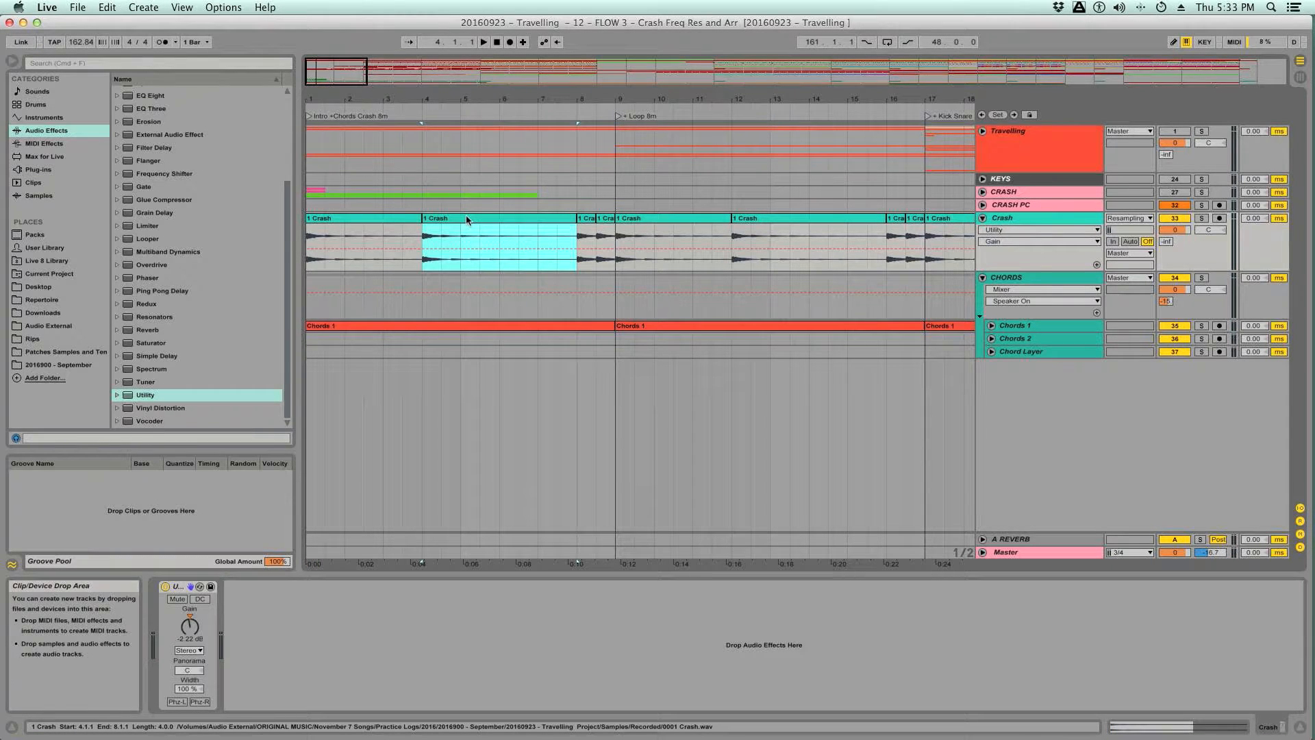
key("super+r")
type("Automate EQ for timbral variation")
key("Return")
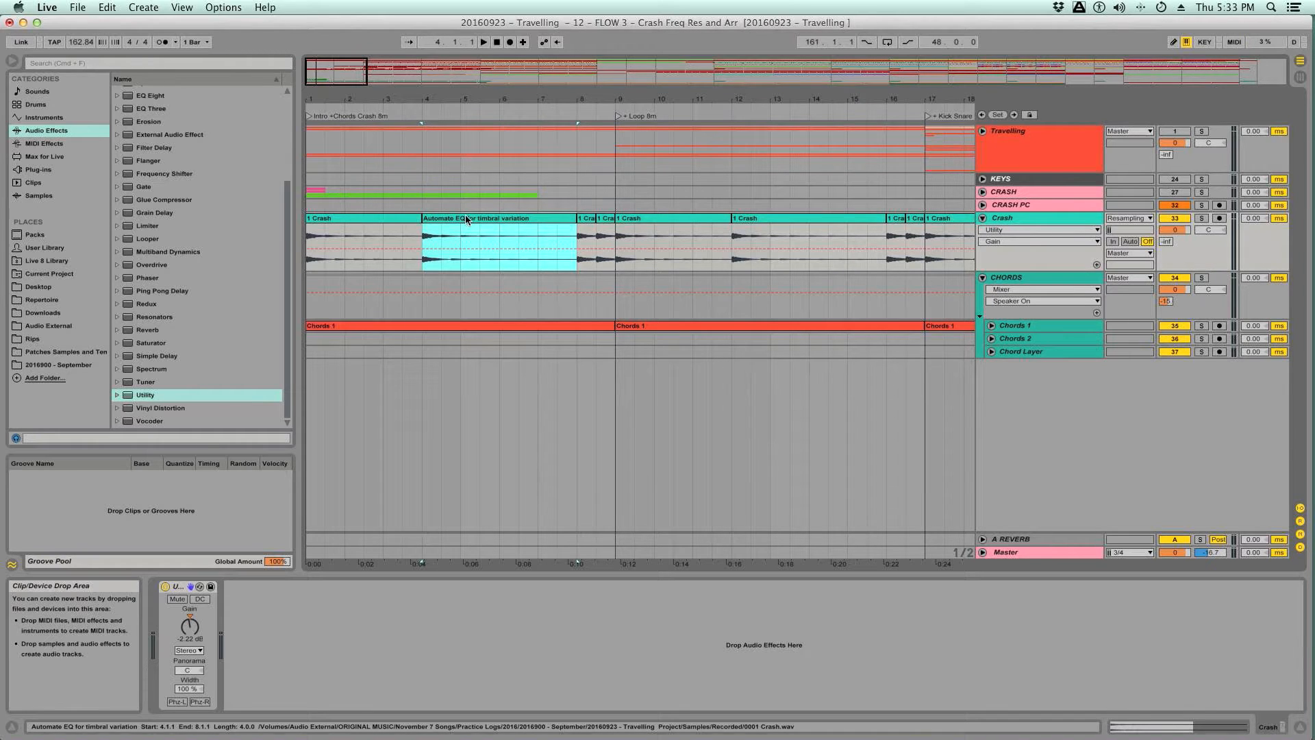
key("super+s")
- Color the renamed Crash clip at 4.1.1 pink to set it apart from the teal clips, and save the set
mouse_move(556, 100)
left_mouse_down()
mouse_move(556, 4)
mouse_move(556, 93)
left_mouse_up()
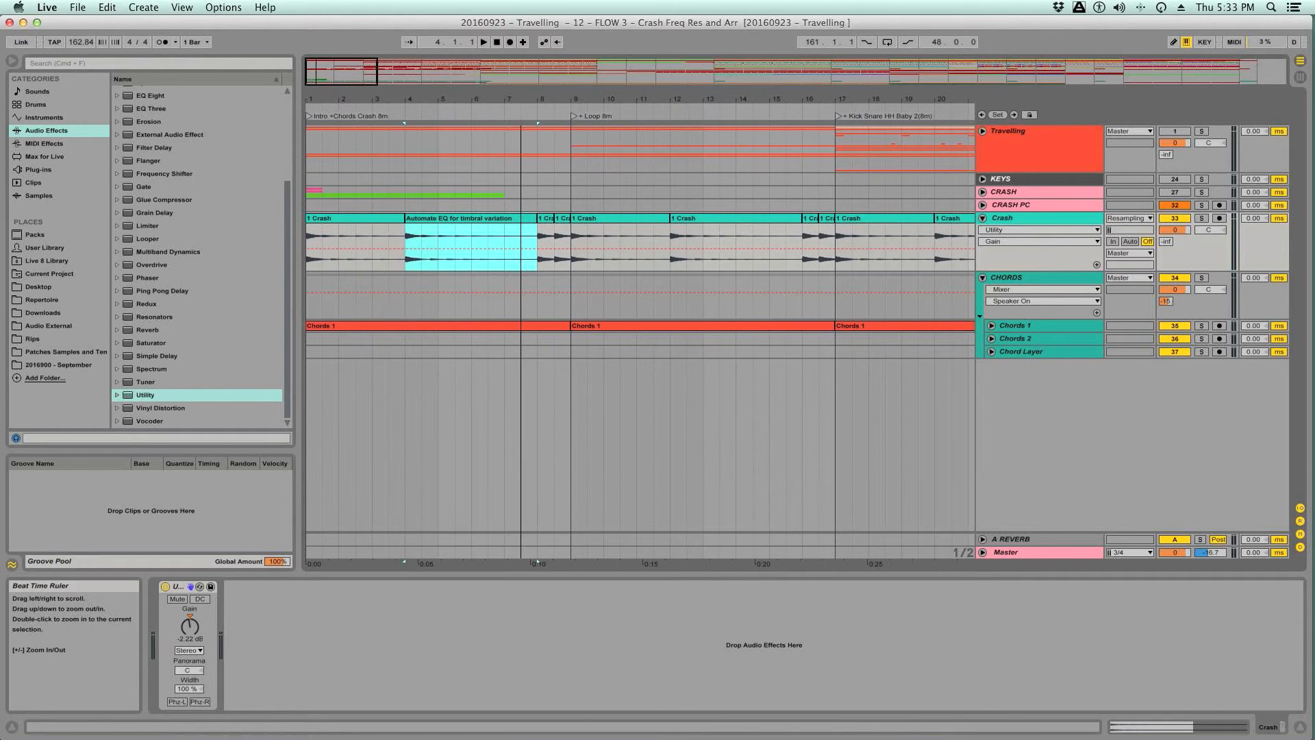
left_click(356, 216)
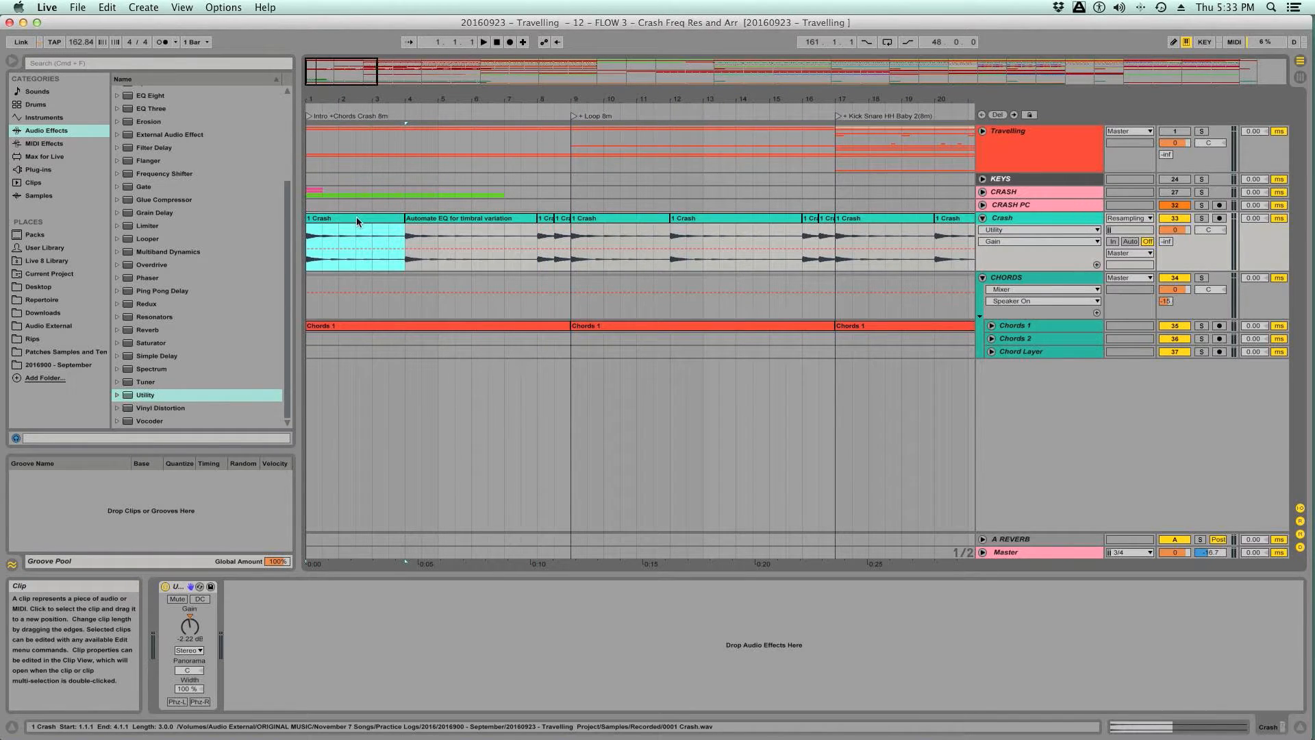
right_click(423, 220)
left_click(560, 491)
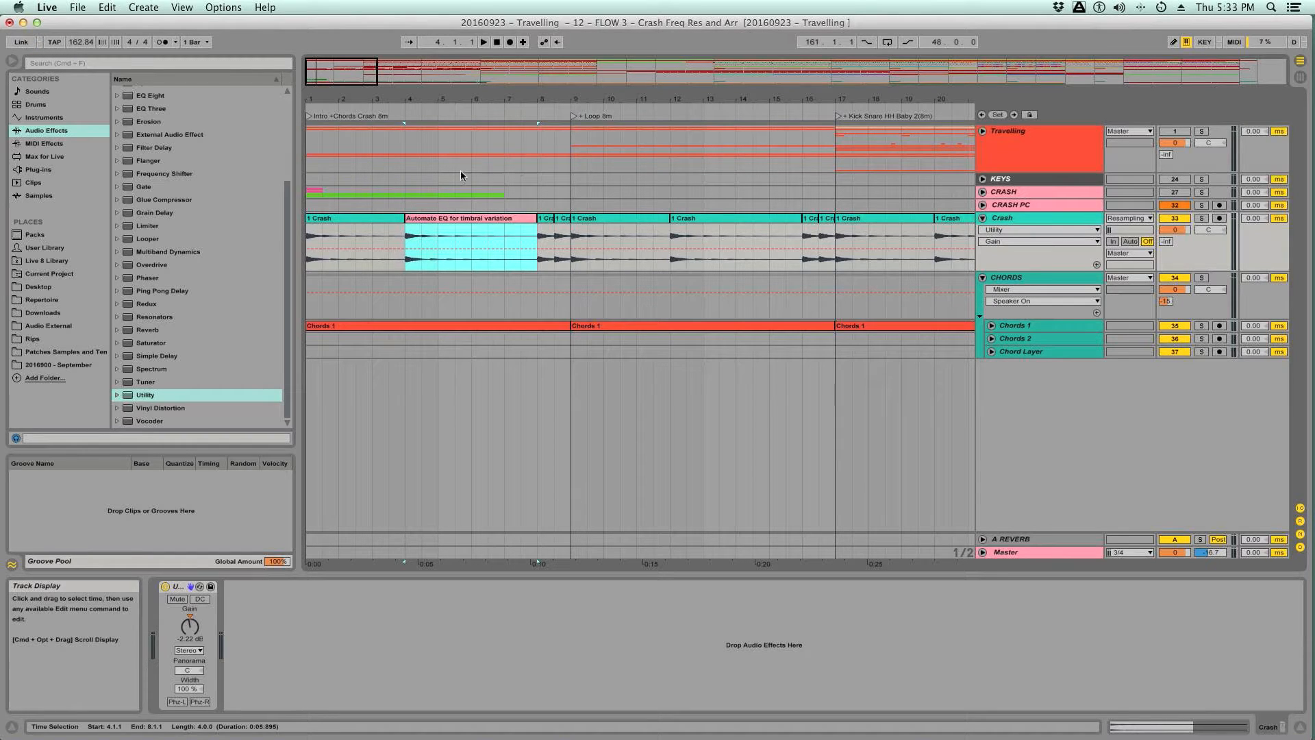
key("super+s")
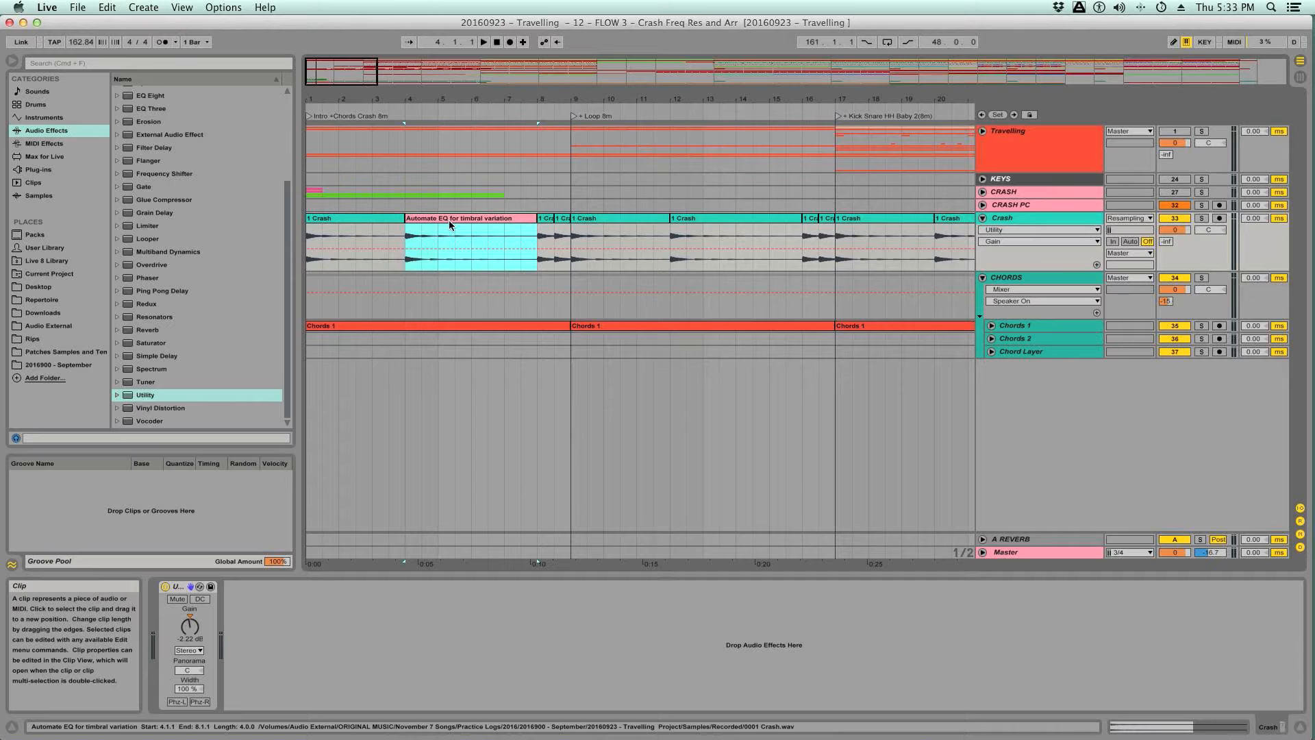